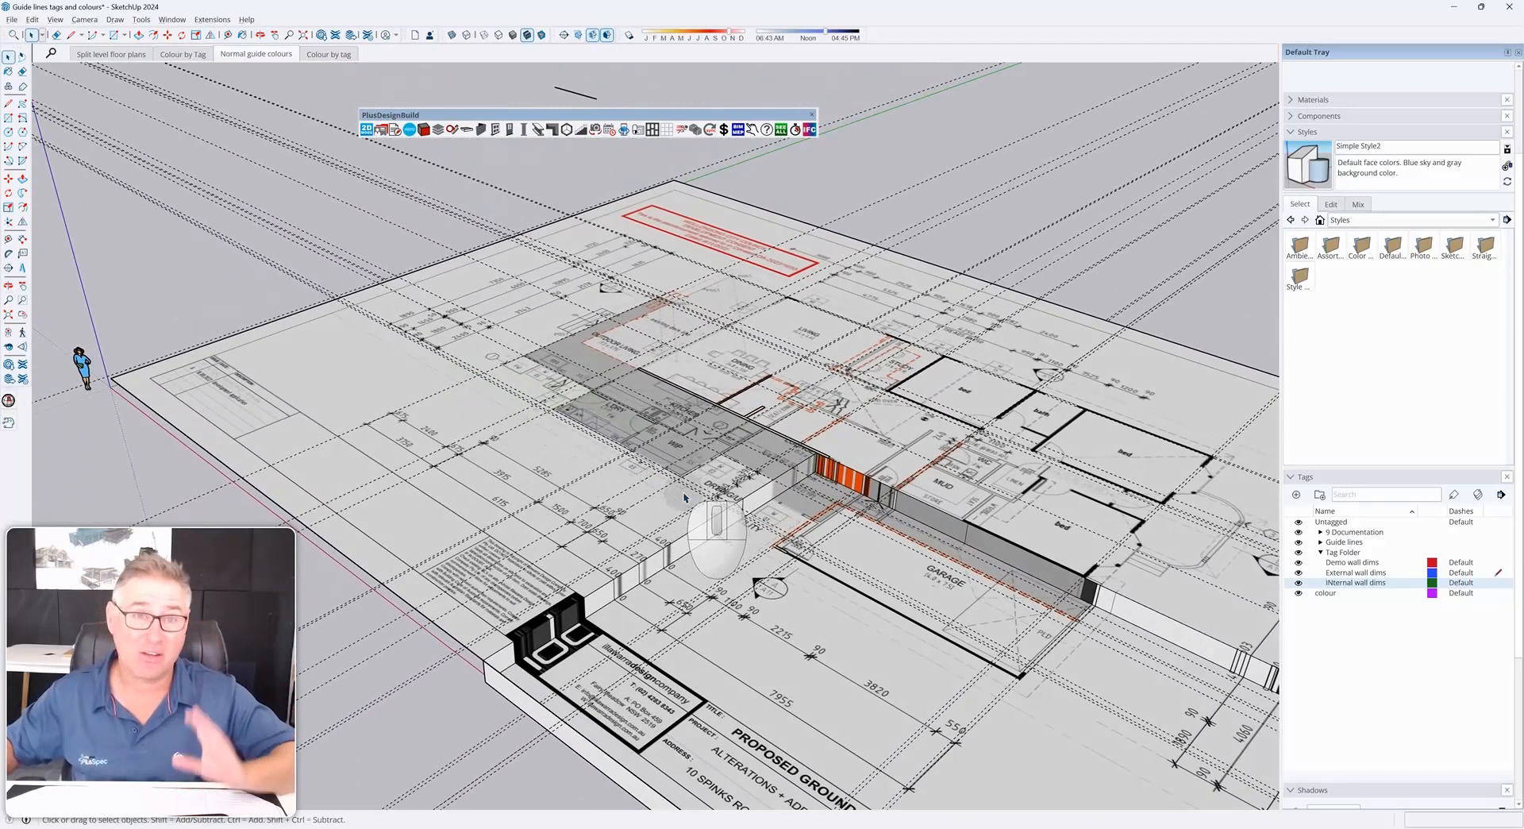
Step through the saved scenes to compare the guide line colour styles of the existing model
middle_drag(685, 498, 659, 457)
click(184, 54)
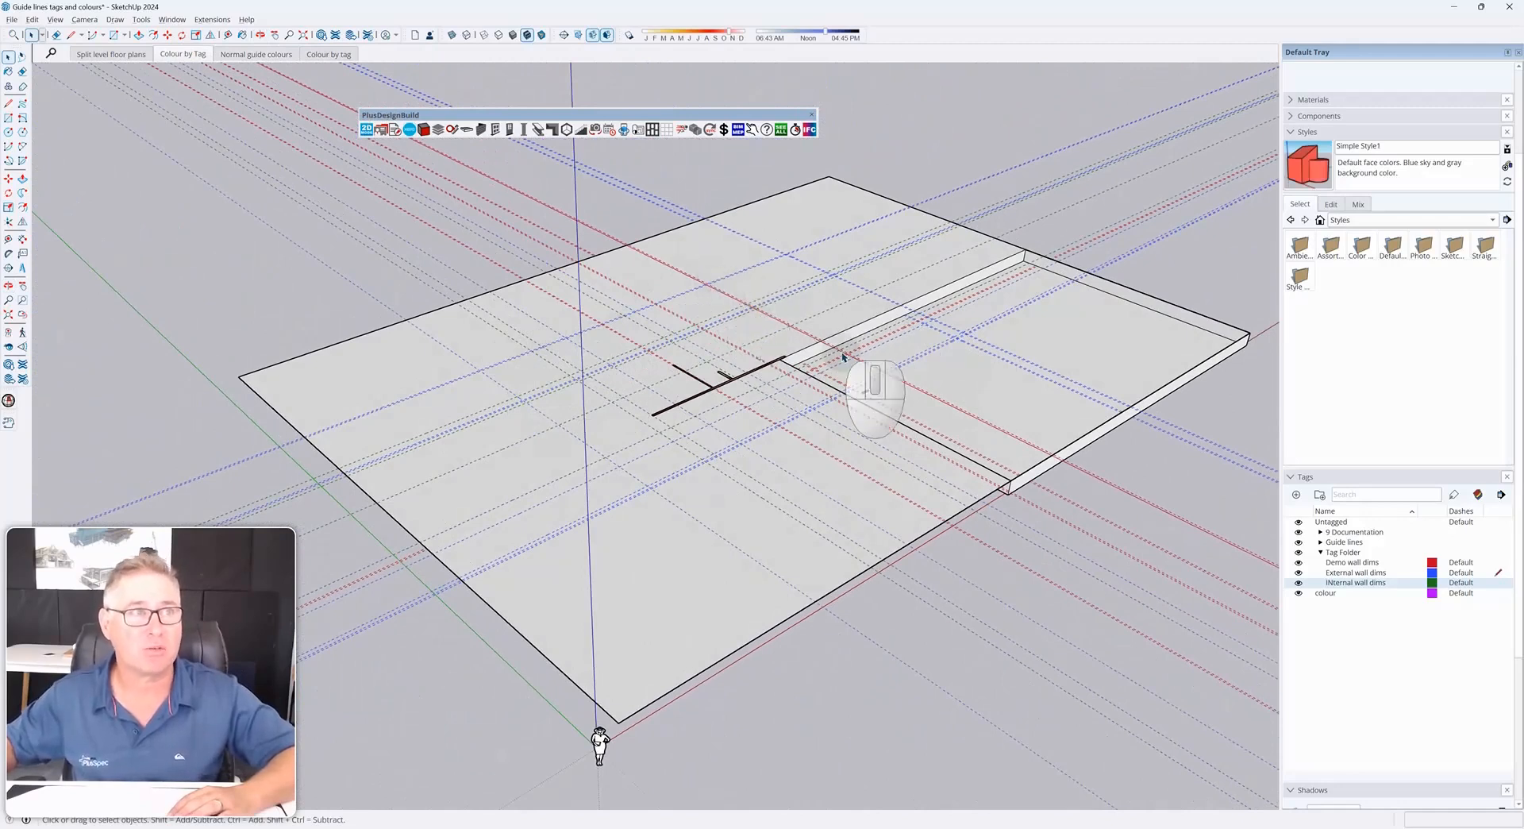
scroll(800, 327, up, 3)
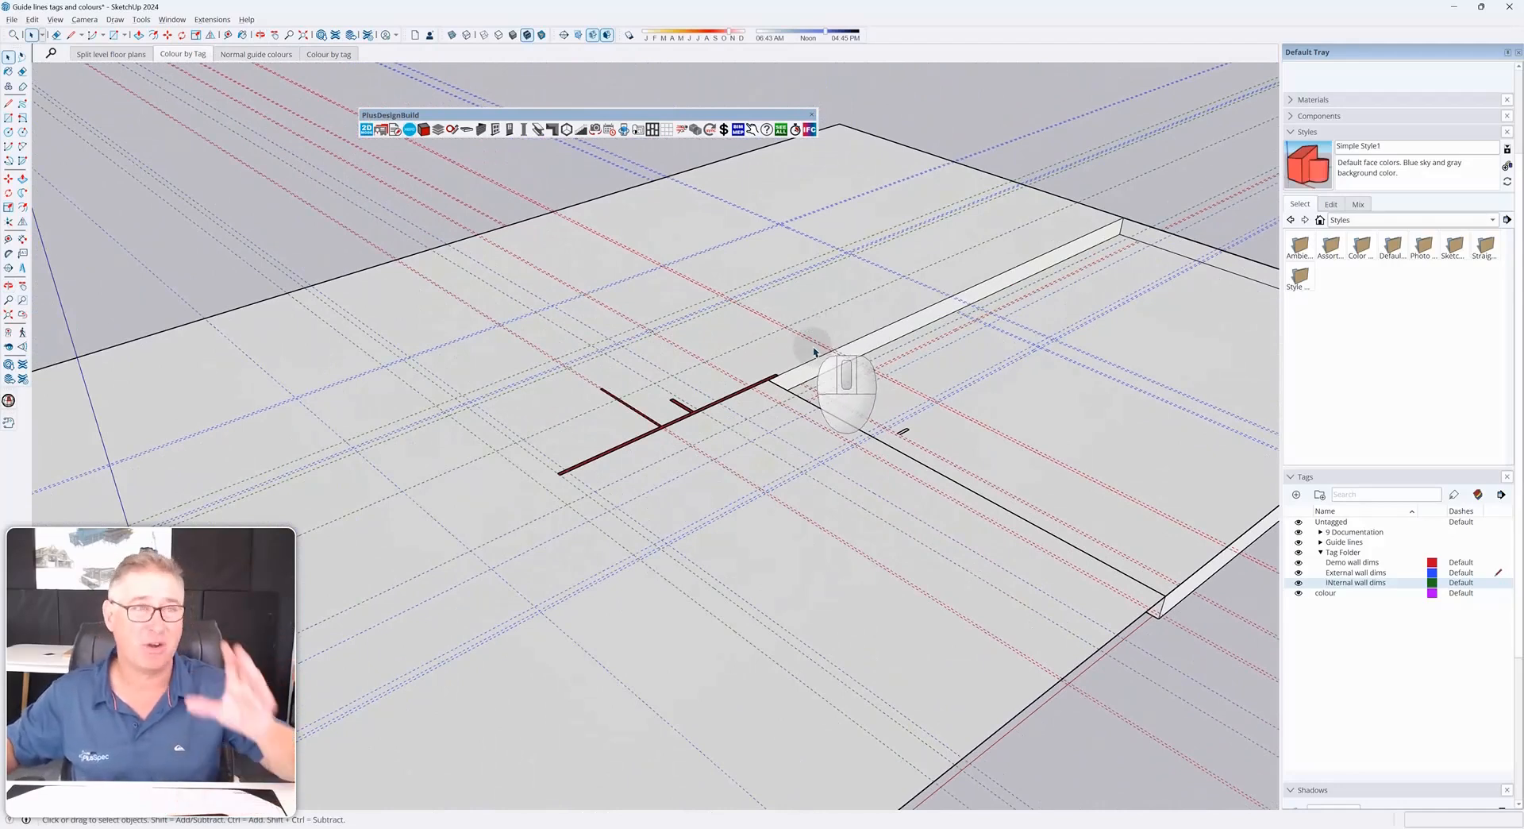
scroll(814, 353, down, 5)
middle_drag(809, 374, 689, 479)
scroll(689, 480, up, 1)
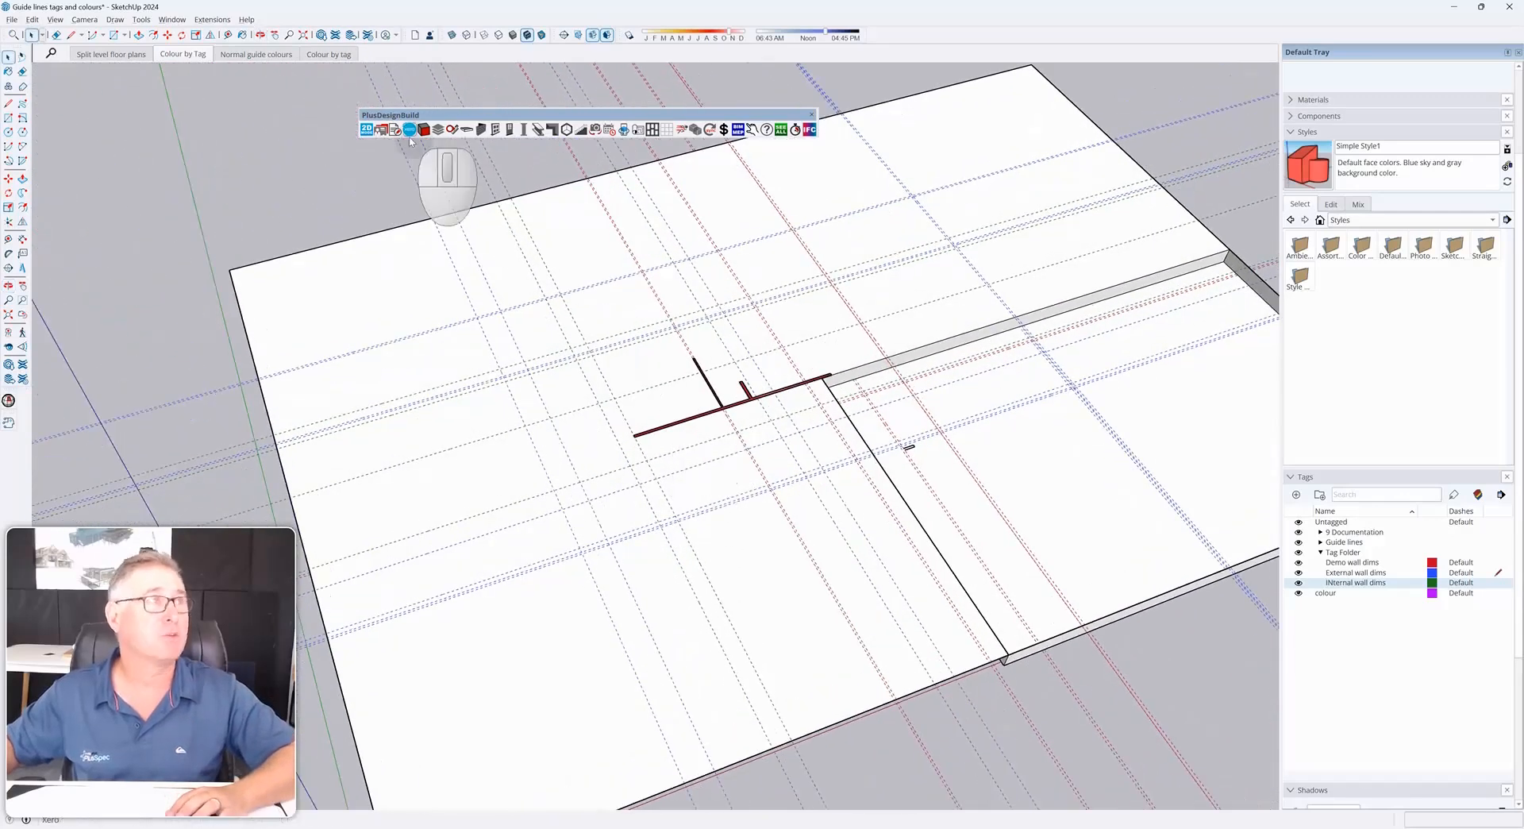
click(275, 57)
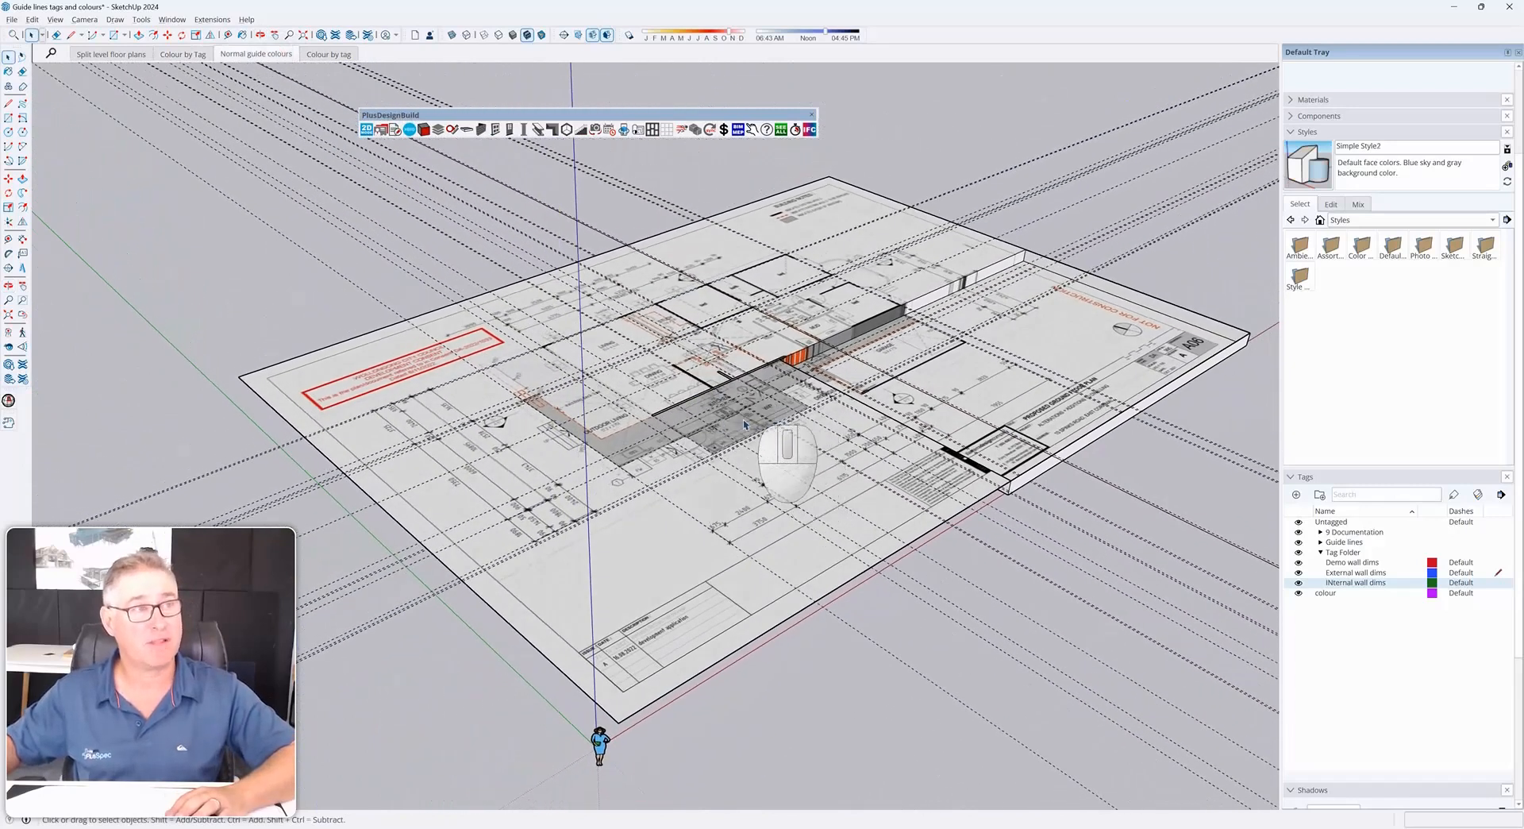
click(329, 54)
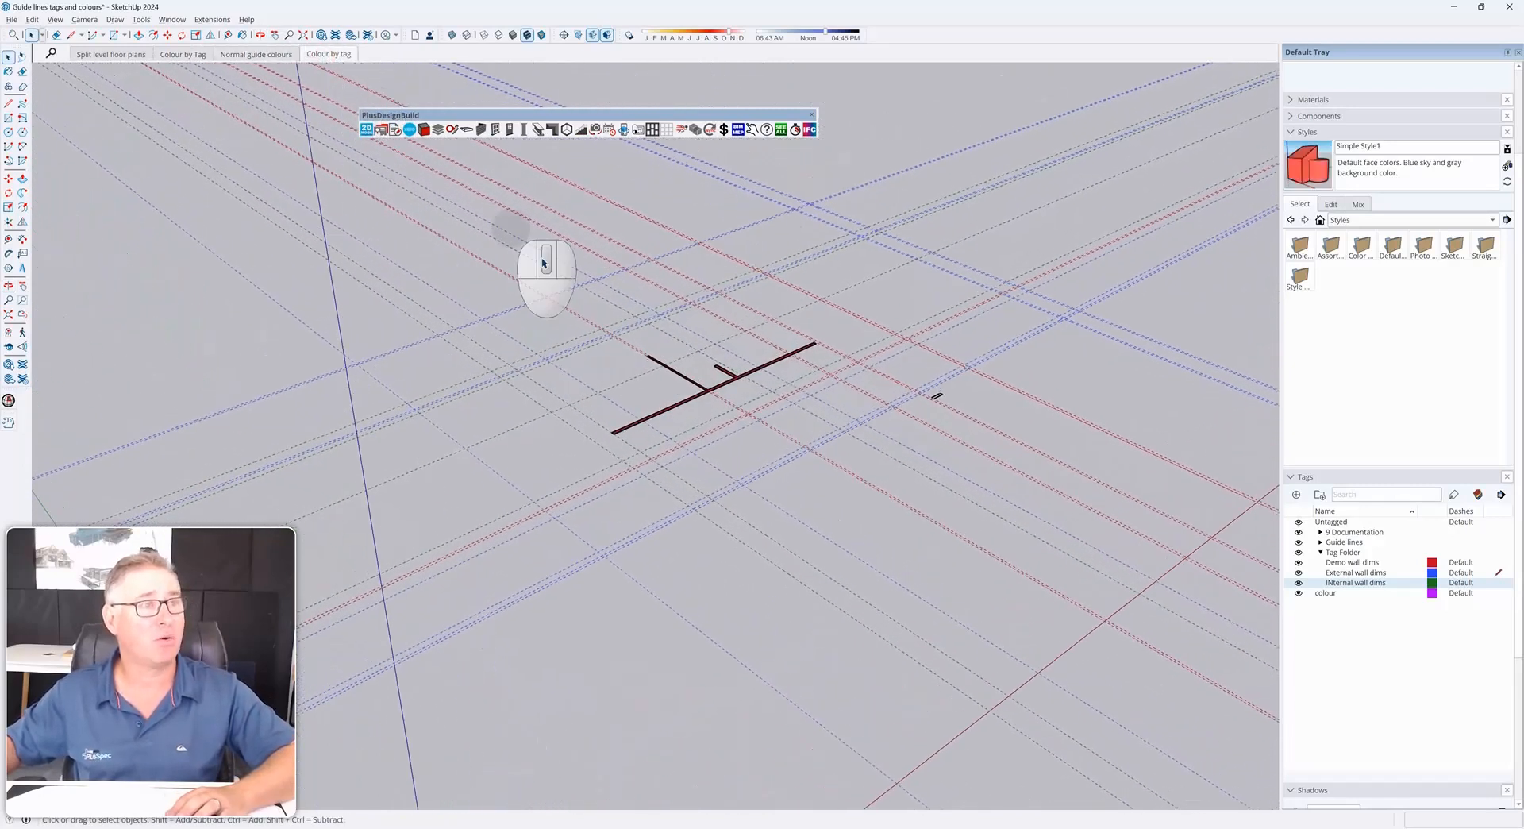
scroll(699, 397, up, 5)
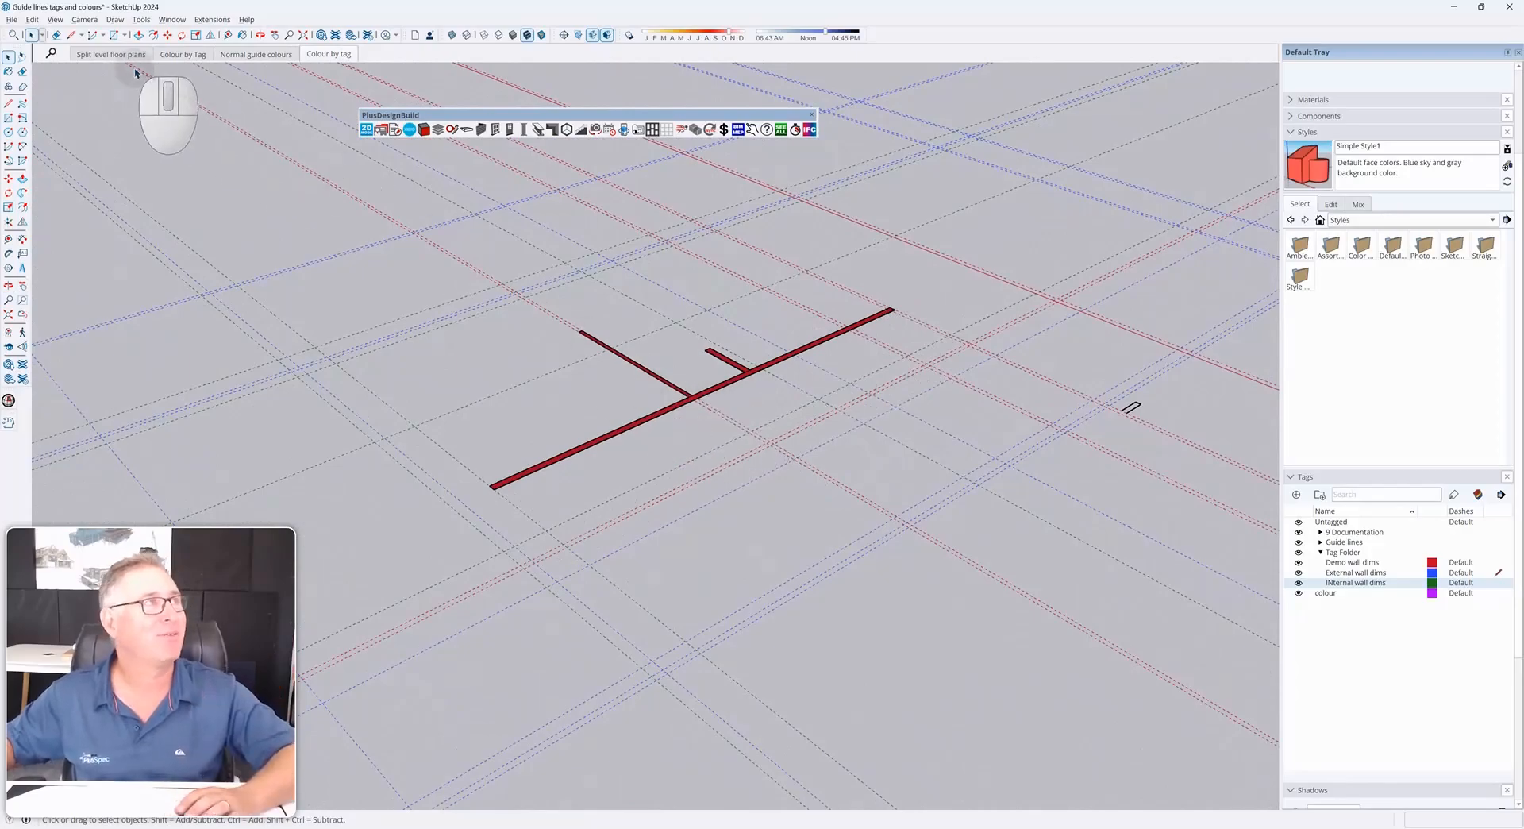
click(117, 55)
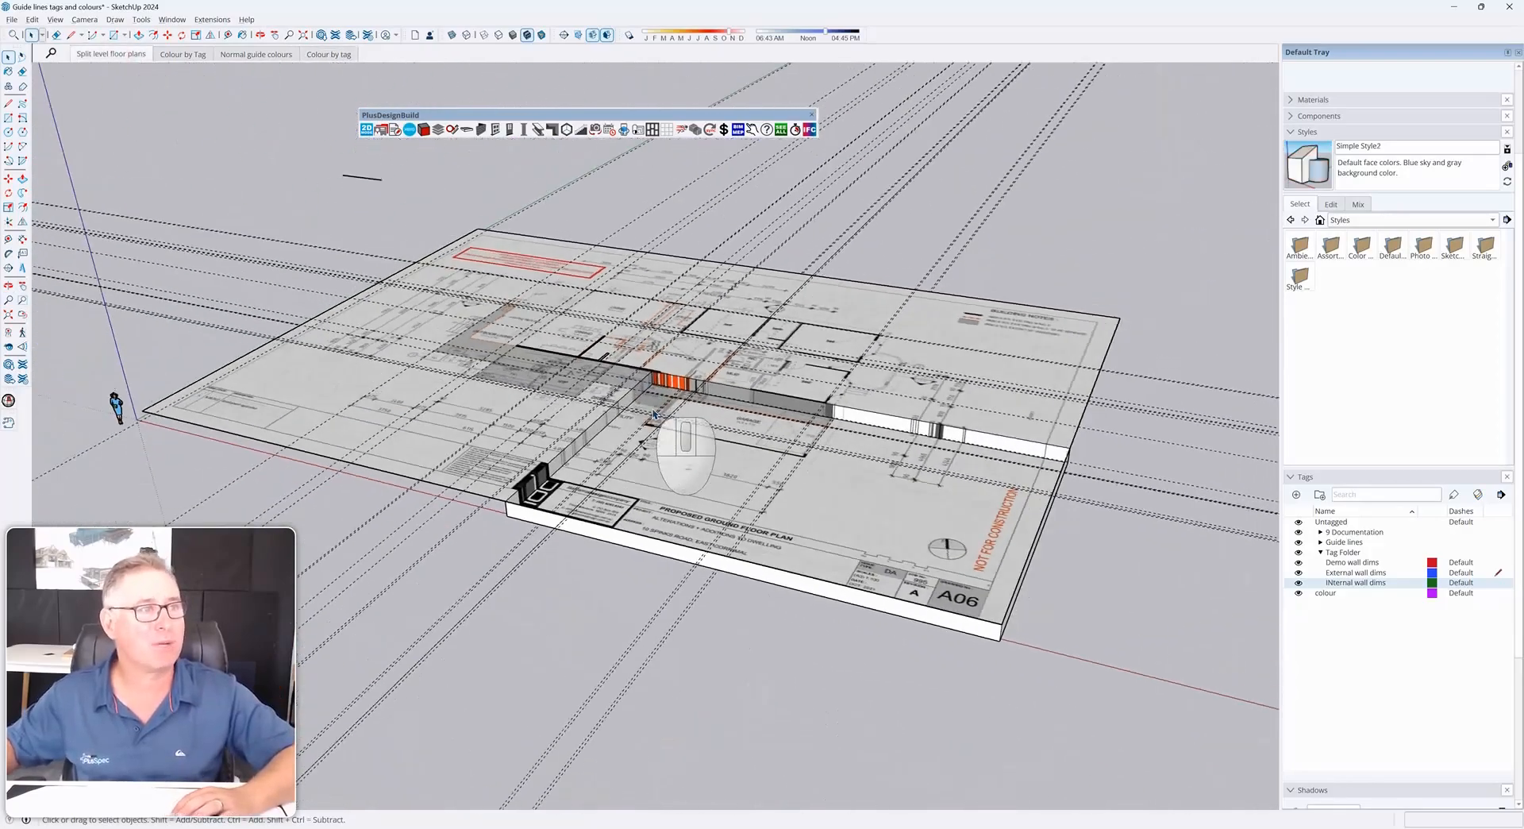
scroll(653, 416, up, 6)
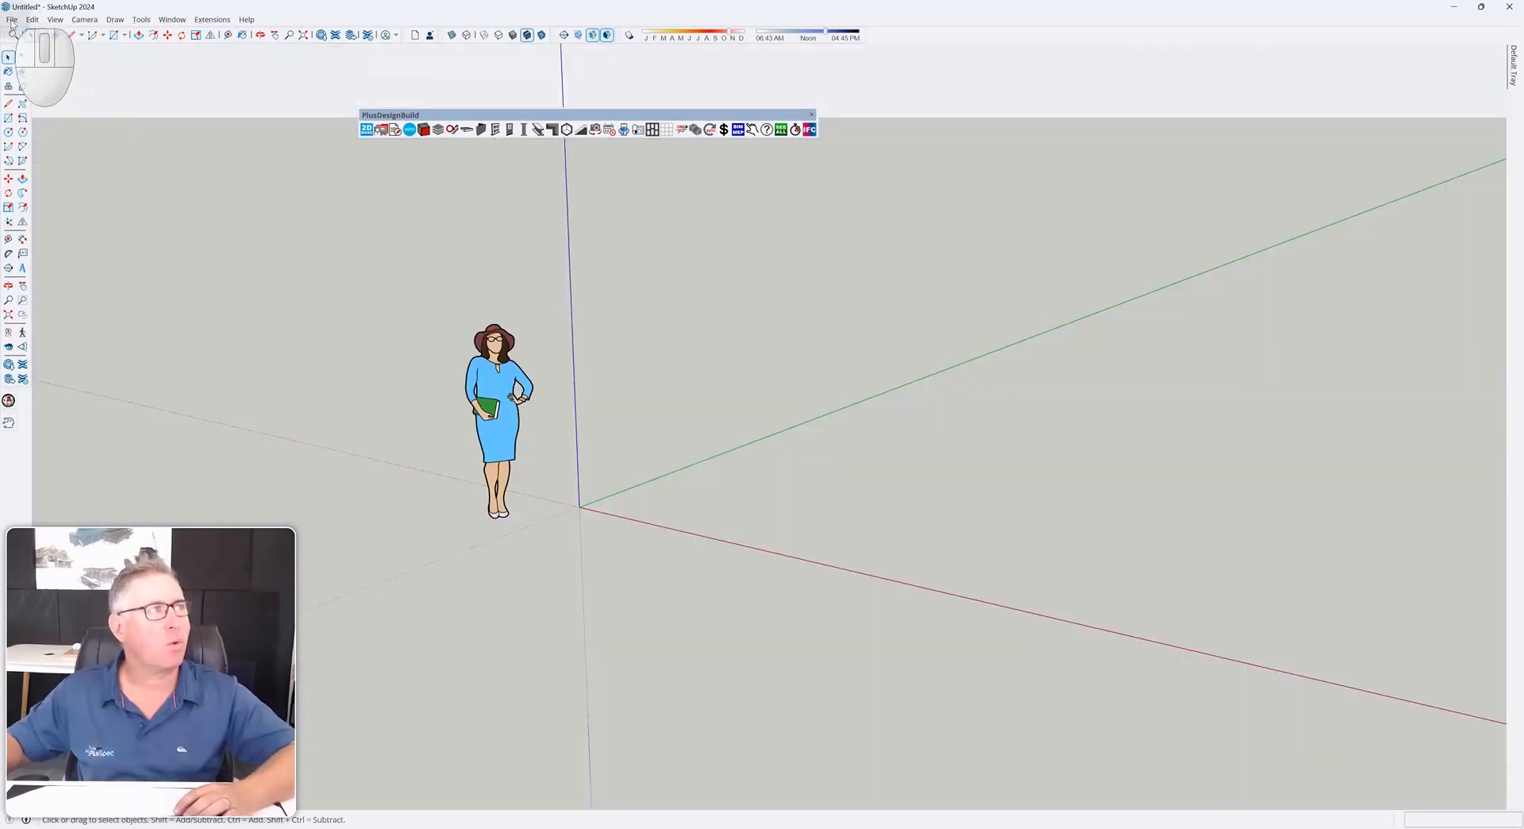
Start a new model from the Architectural Millimeters template without saving the current one
click(12, 20)
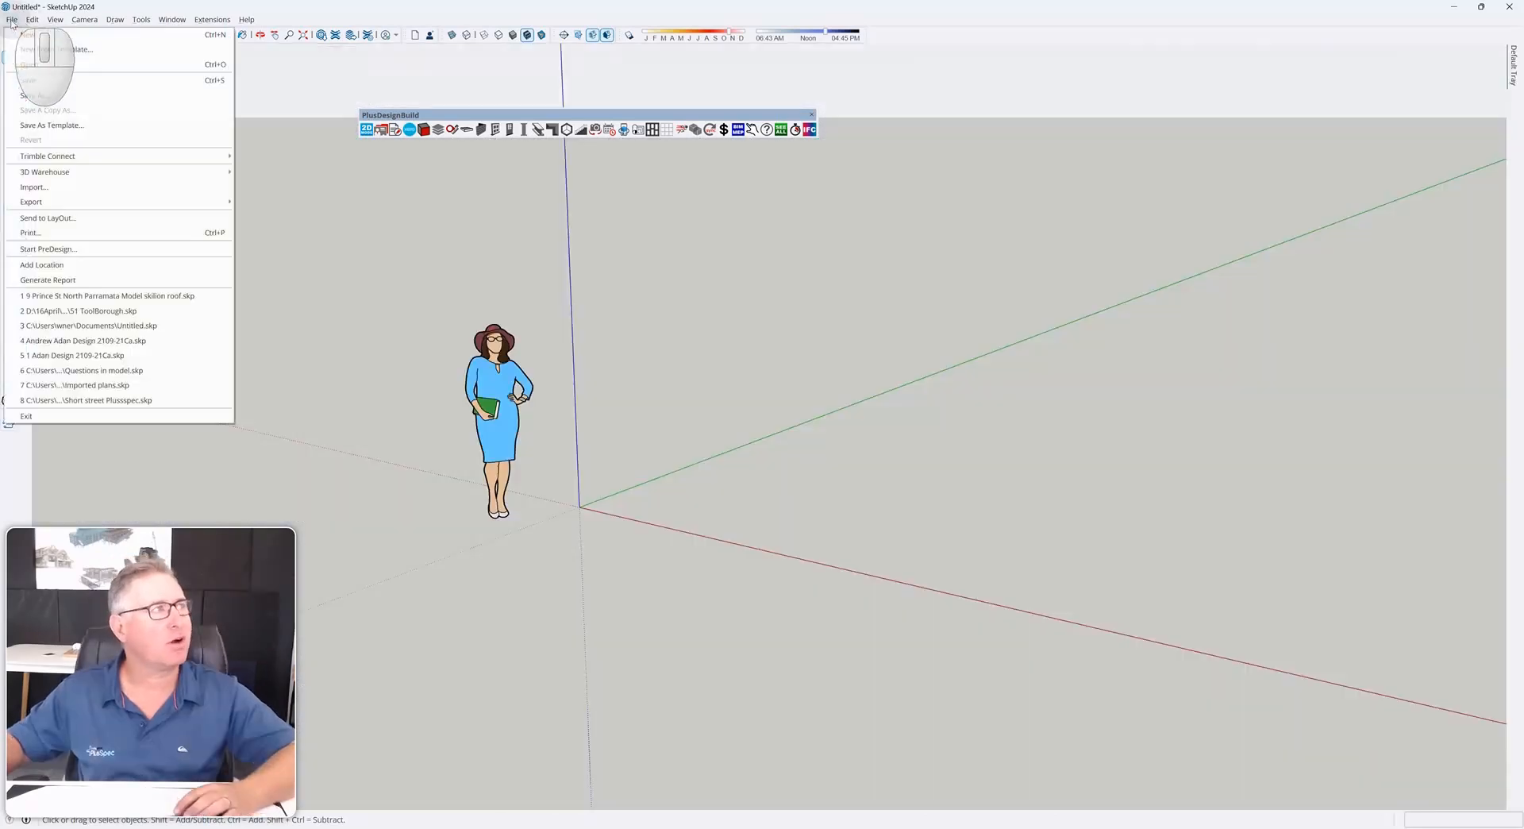
click(51, 52)
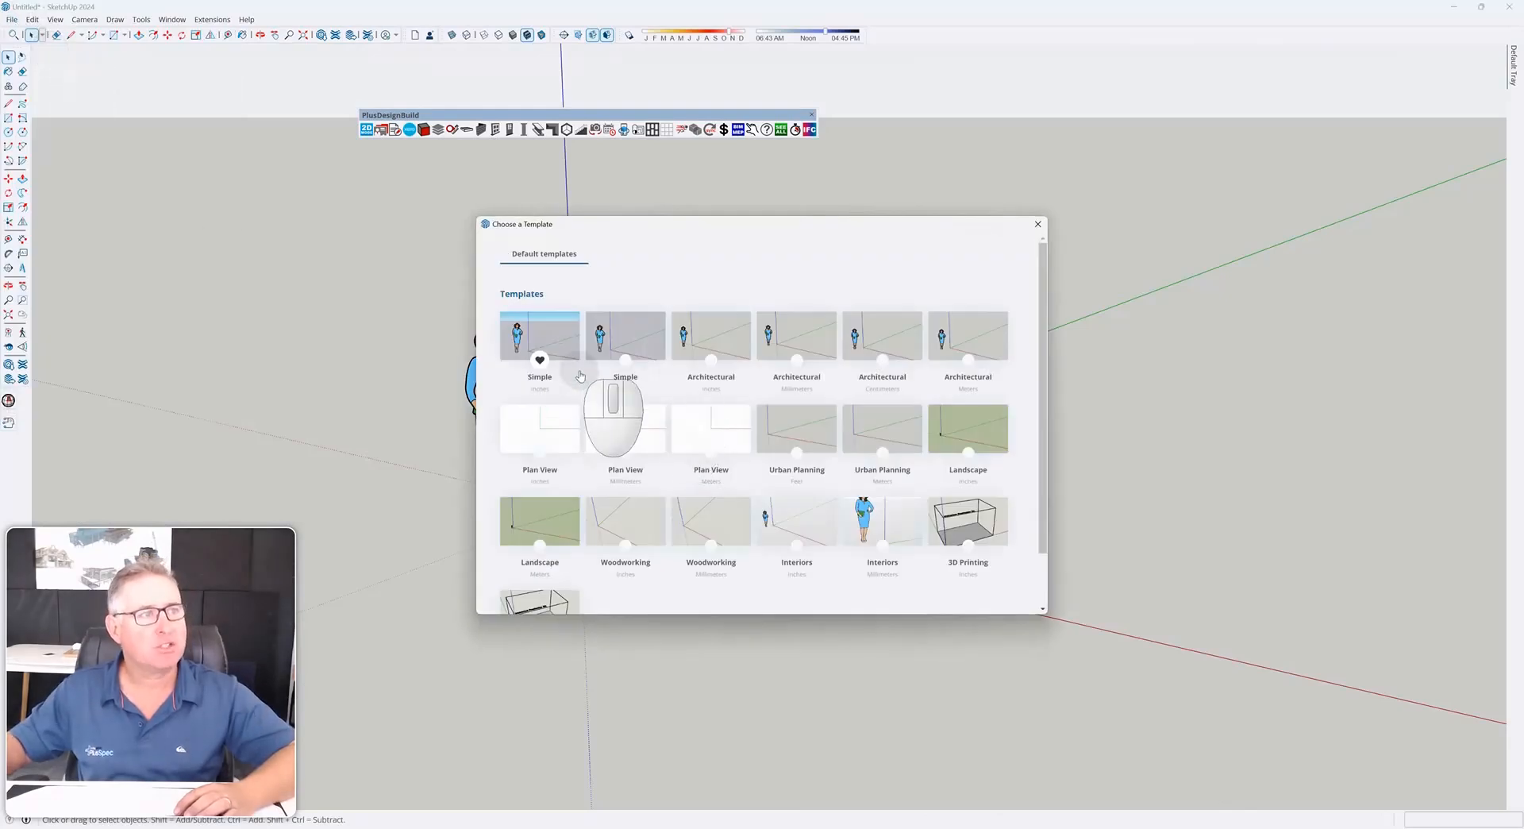
click(805, 346)
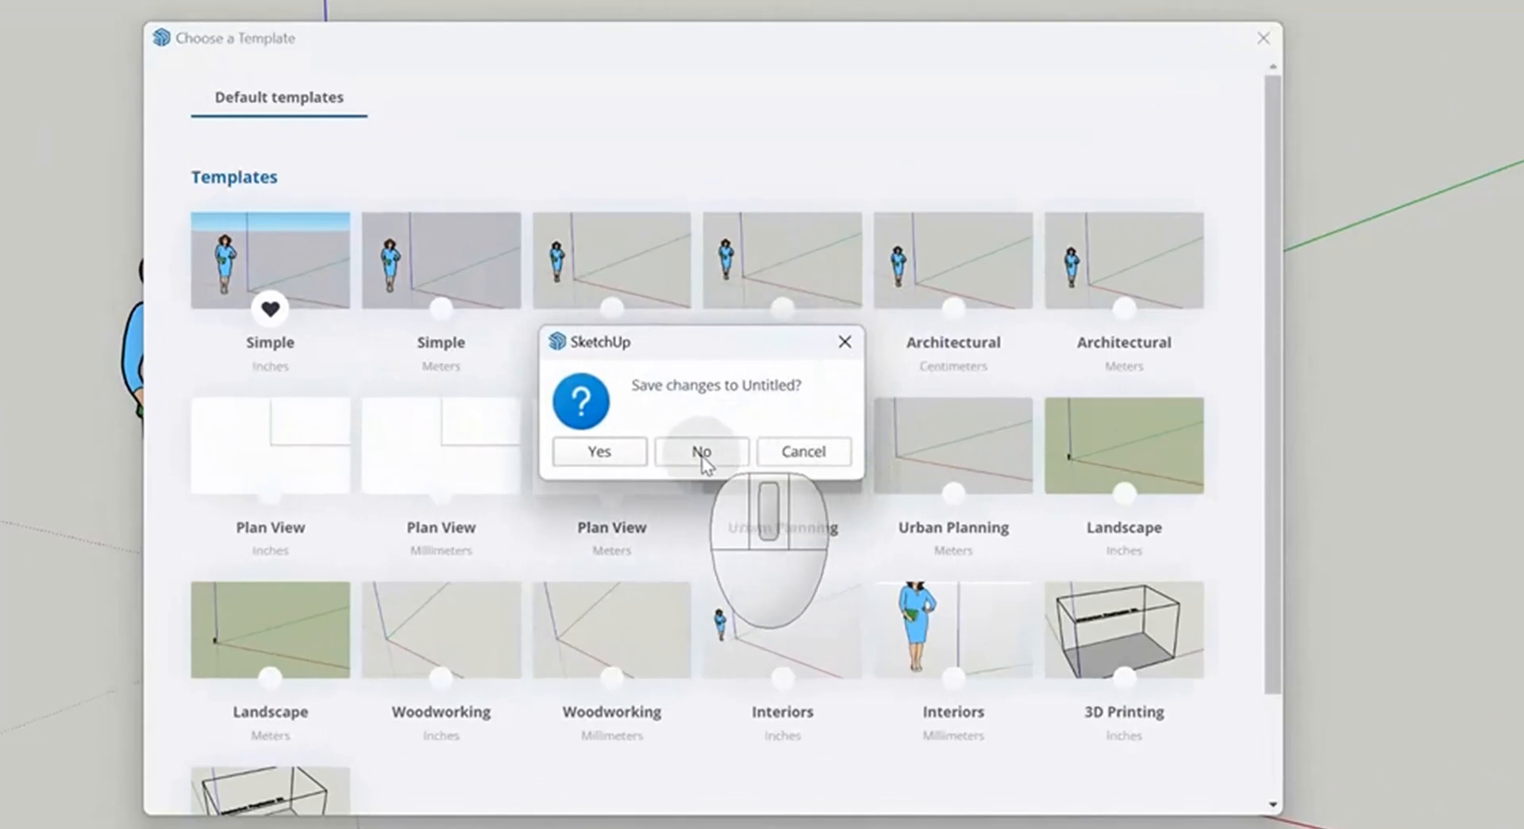
click(717, 454)
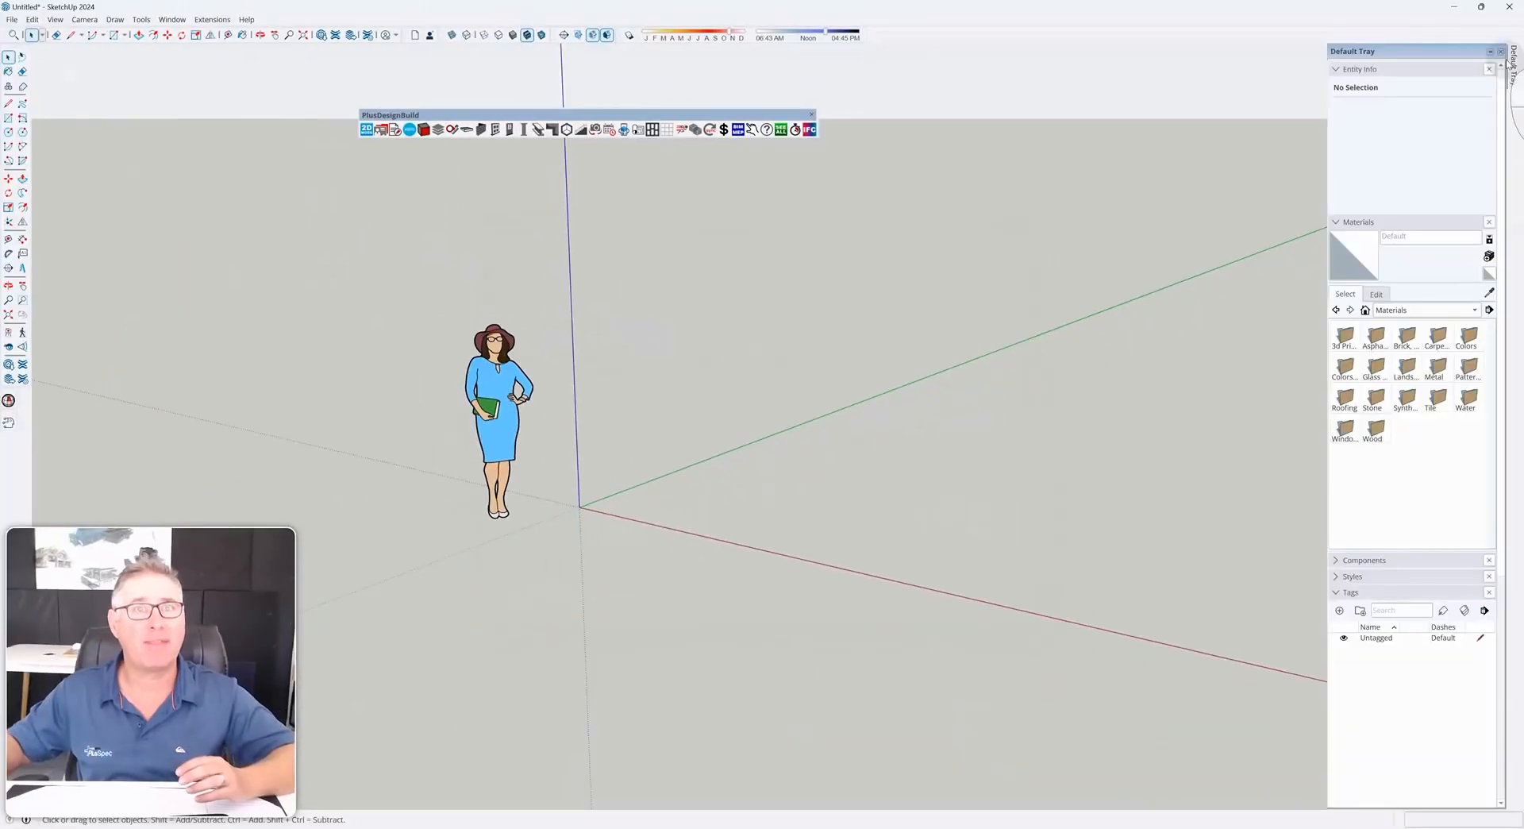
Pin the Default Tray open and launch the Import PDF Tool from the PlusDesignBuild plan tools
mouse_move(1513, 66)
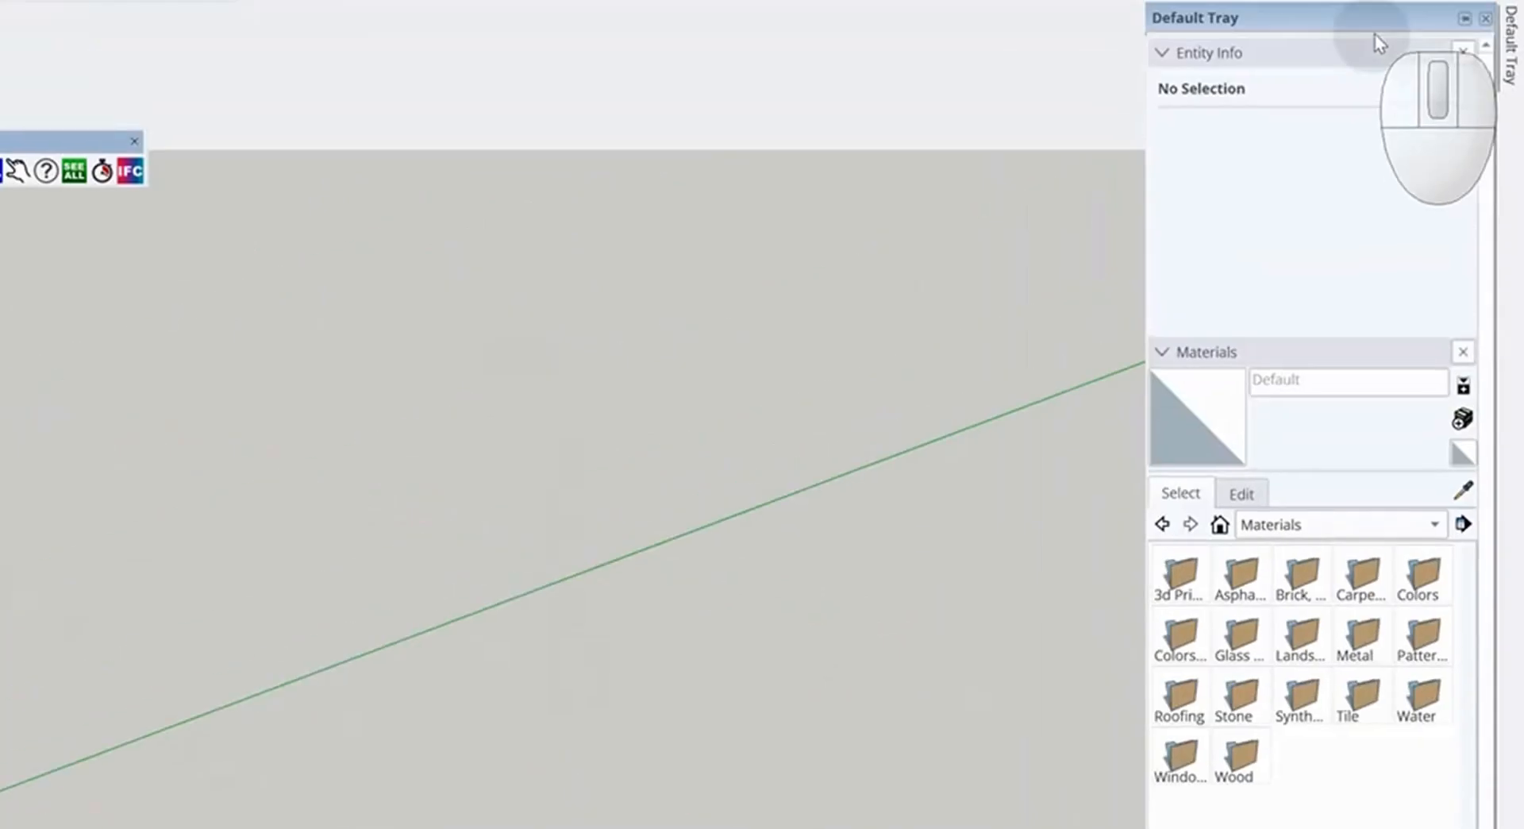
click(1465, 33)
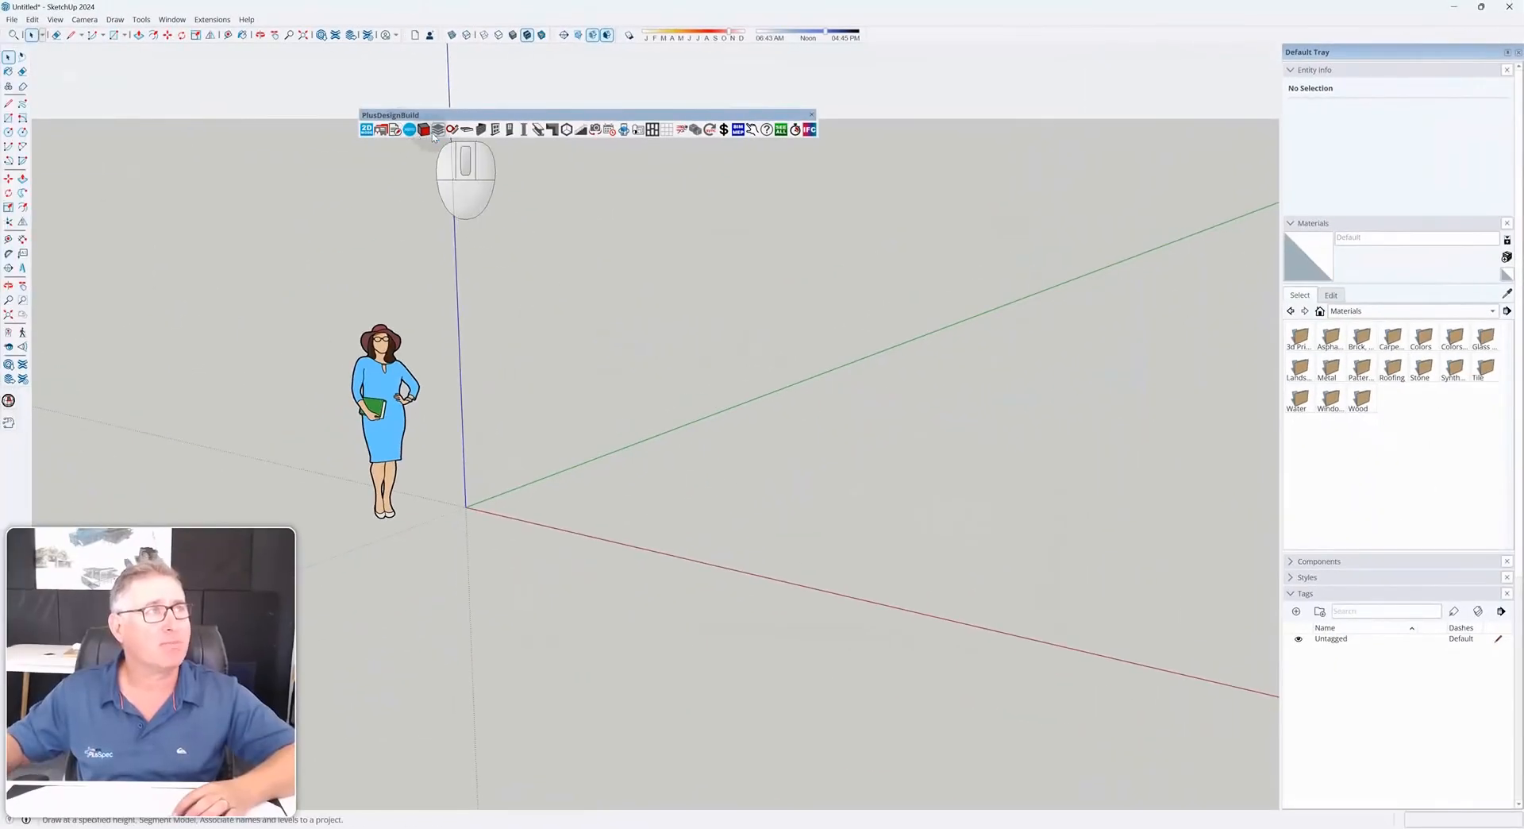
click(451, 130)
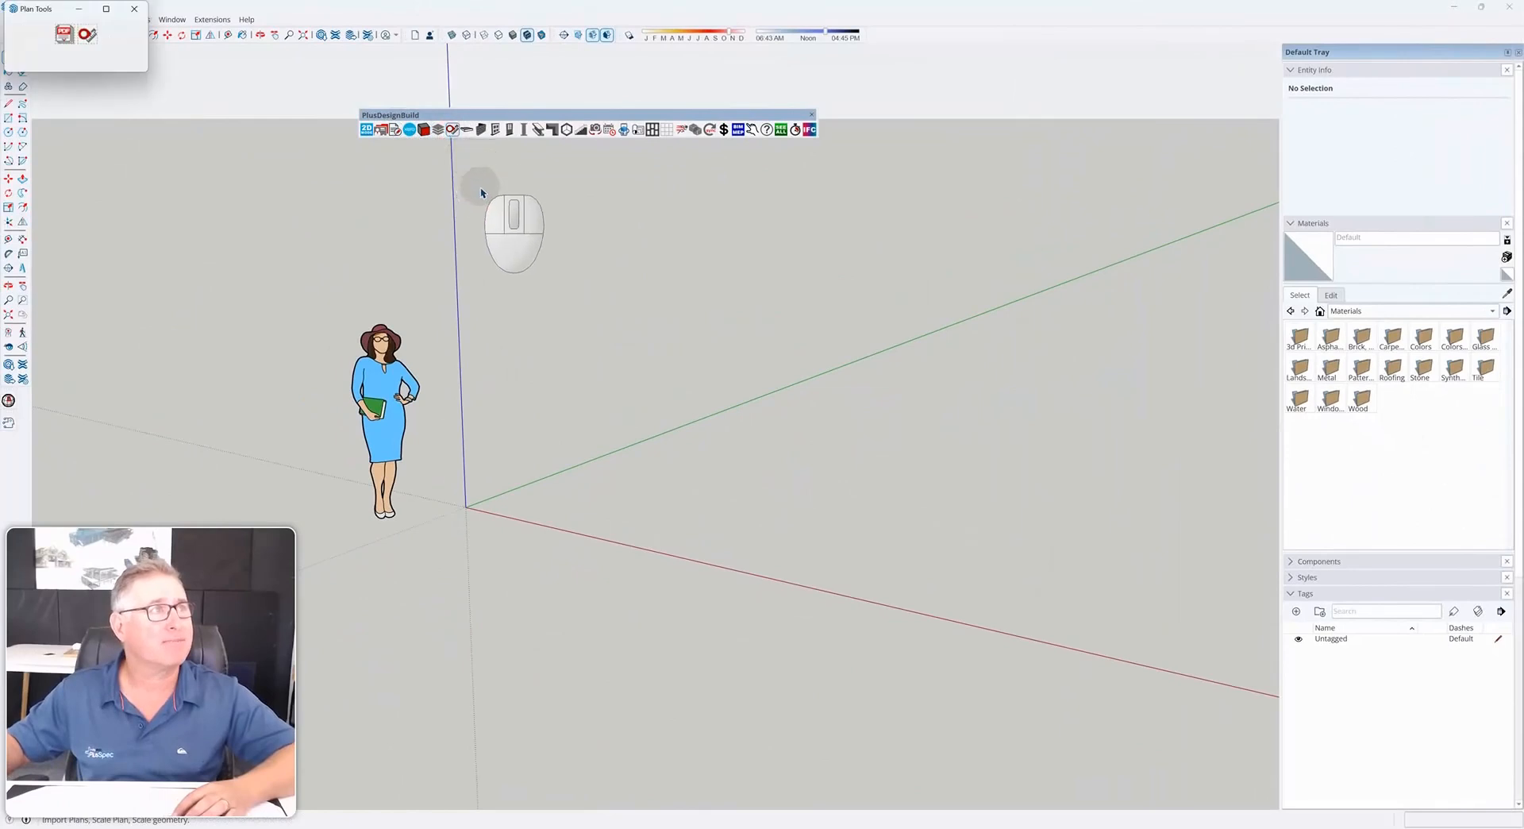
click(64, 35)
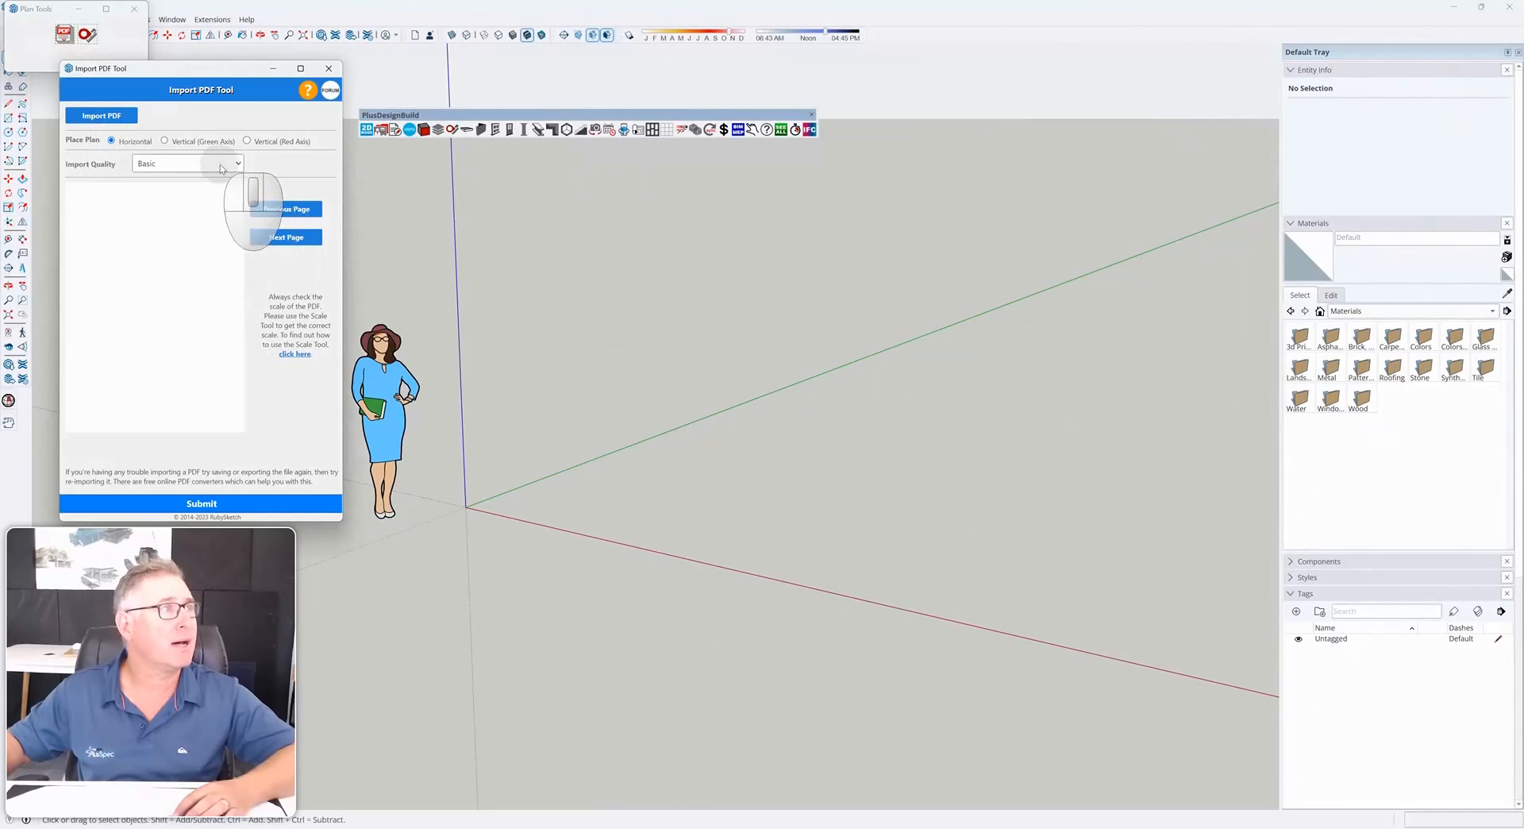
Set the import quality to Good and load the DA-2022-1033 stamped plans PDF
click(150, 189)
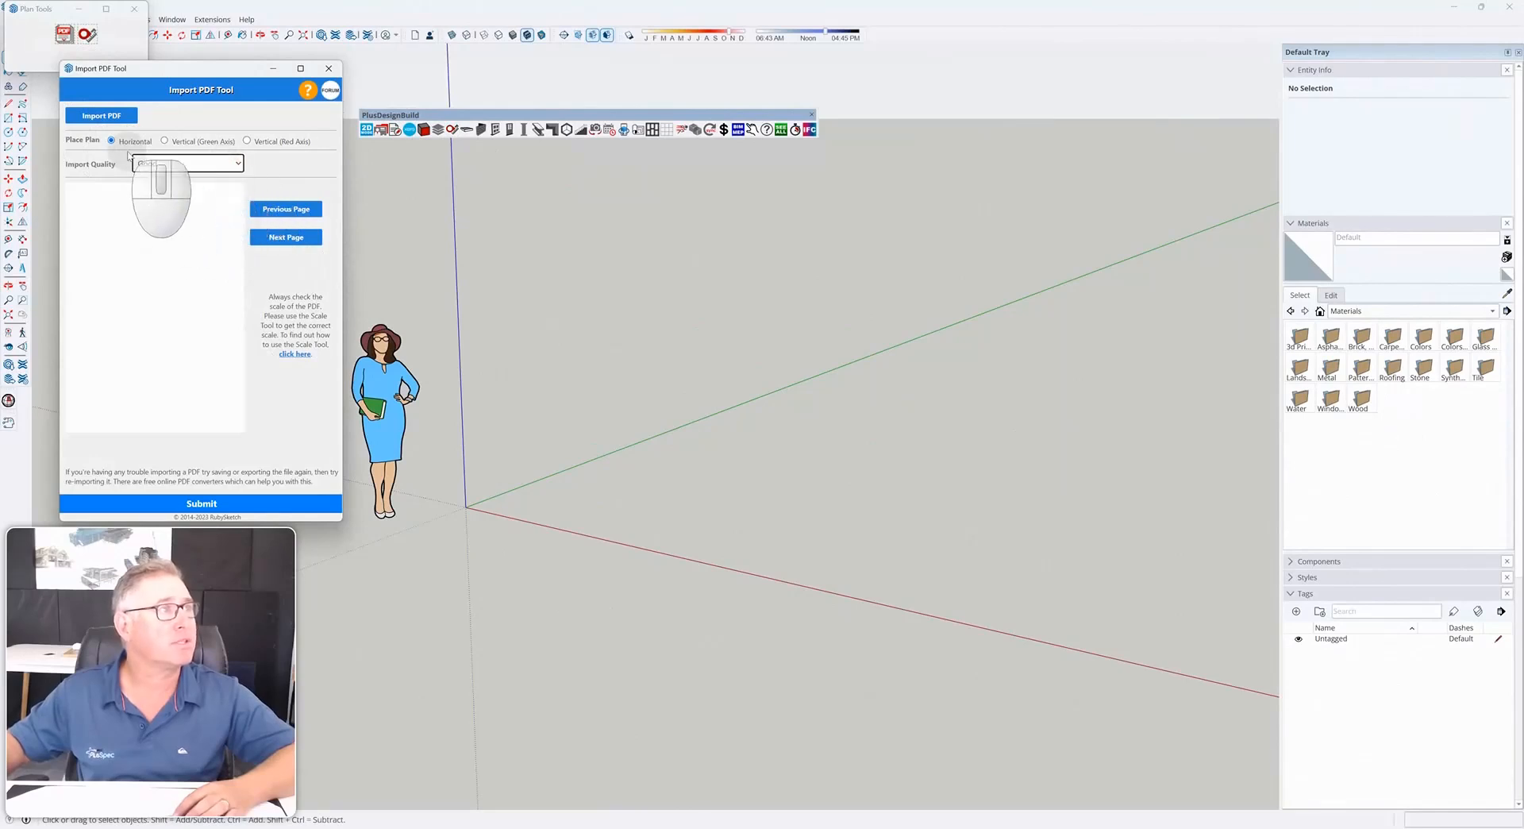
click(102, 115)
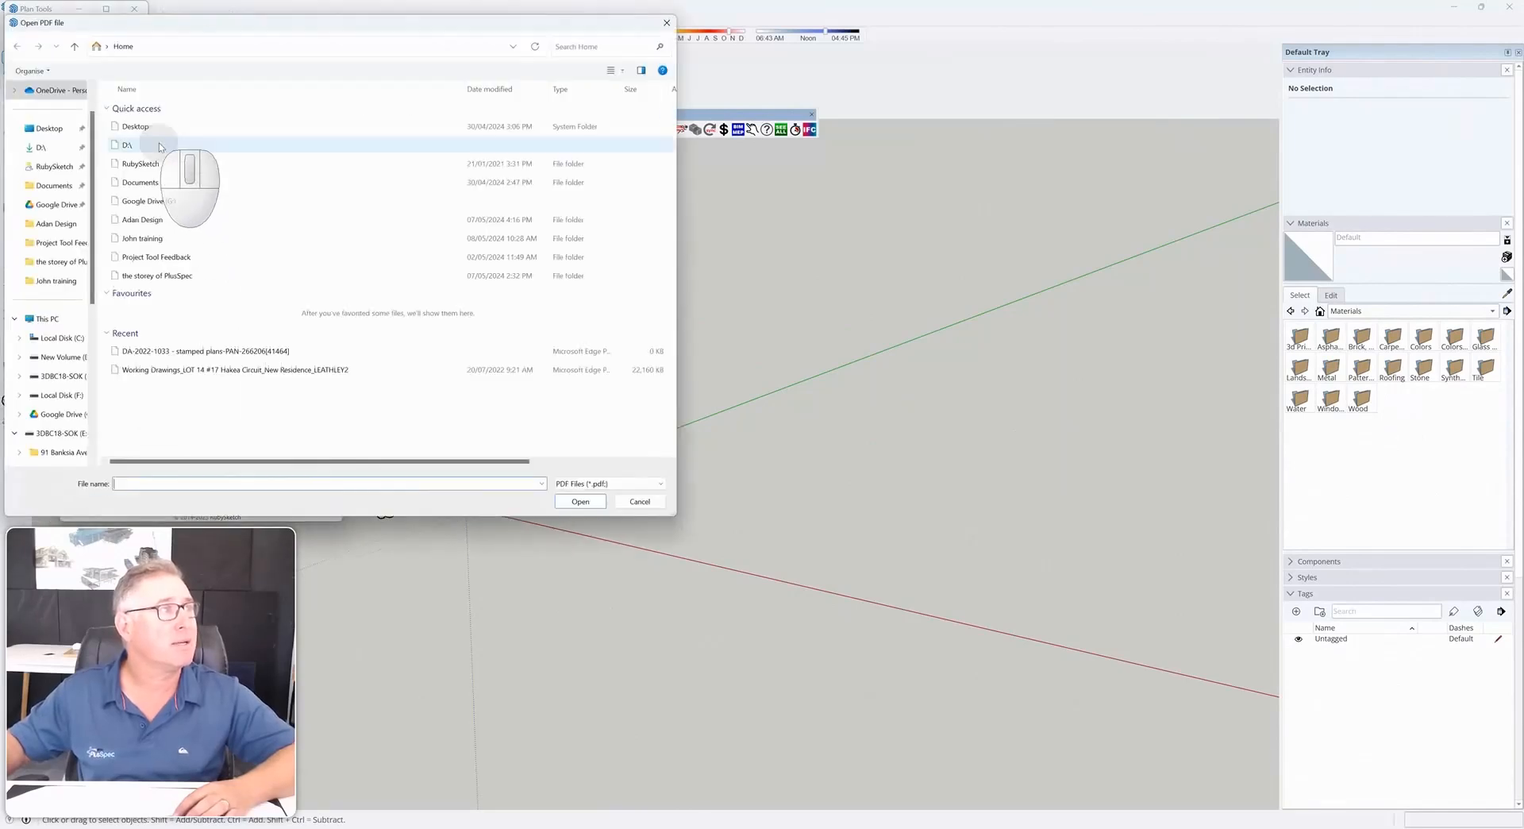
click(214, 350)
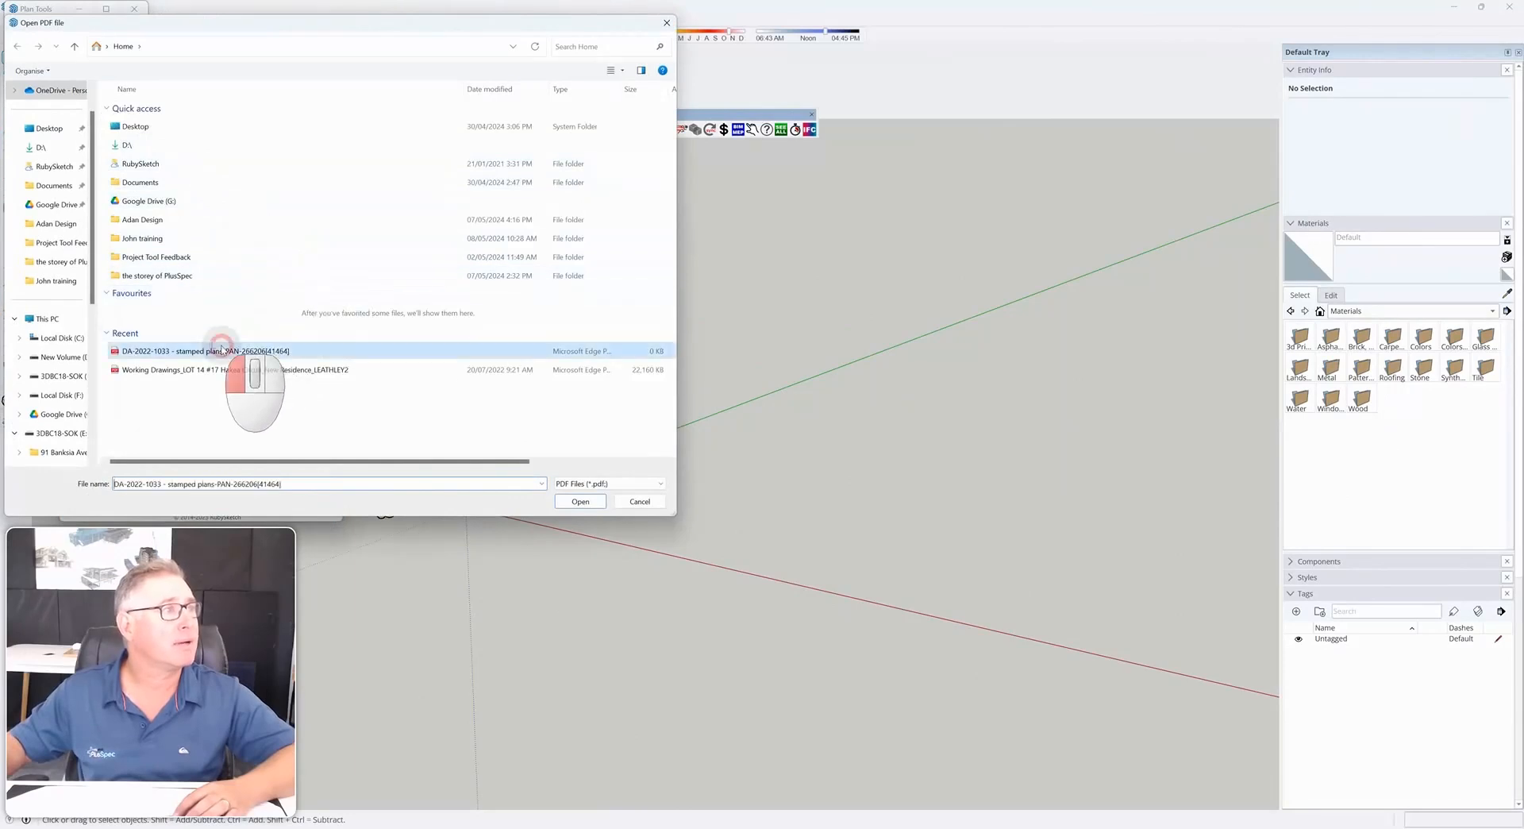
click(580, 501)
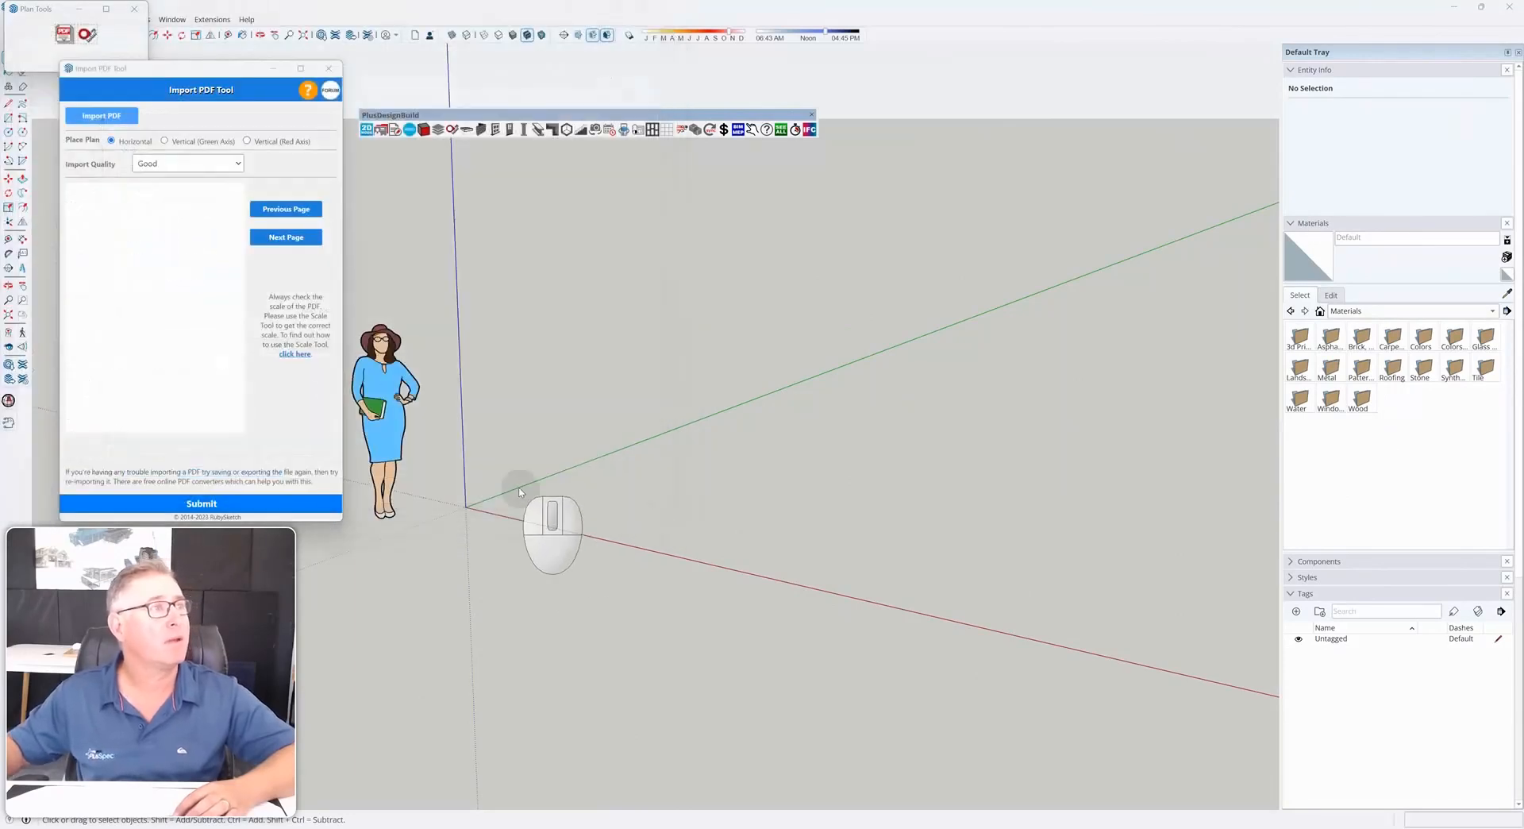
Move to the next page of the PDF, submit it as a horizontal plan, and close the import tool
click(301, 238)
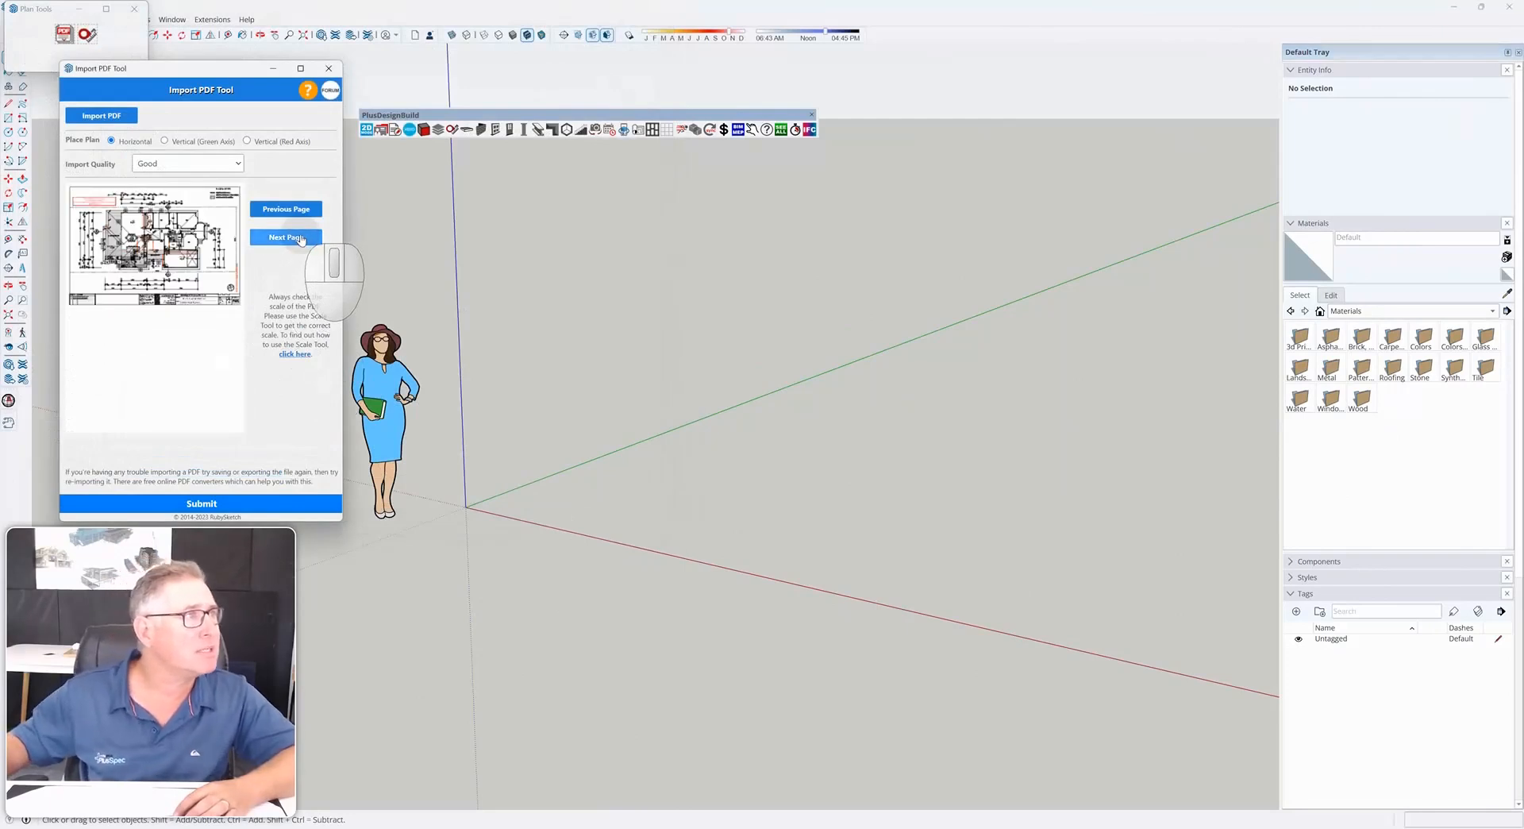
click(243, 506)
scroll(508, 548, down, 3)
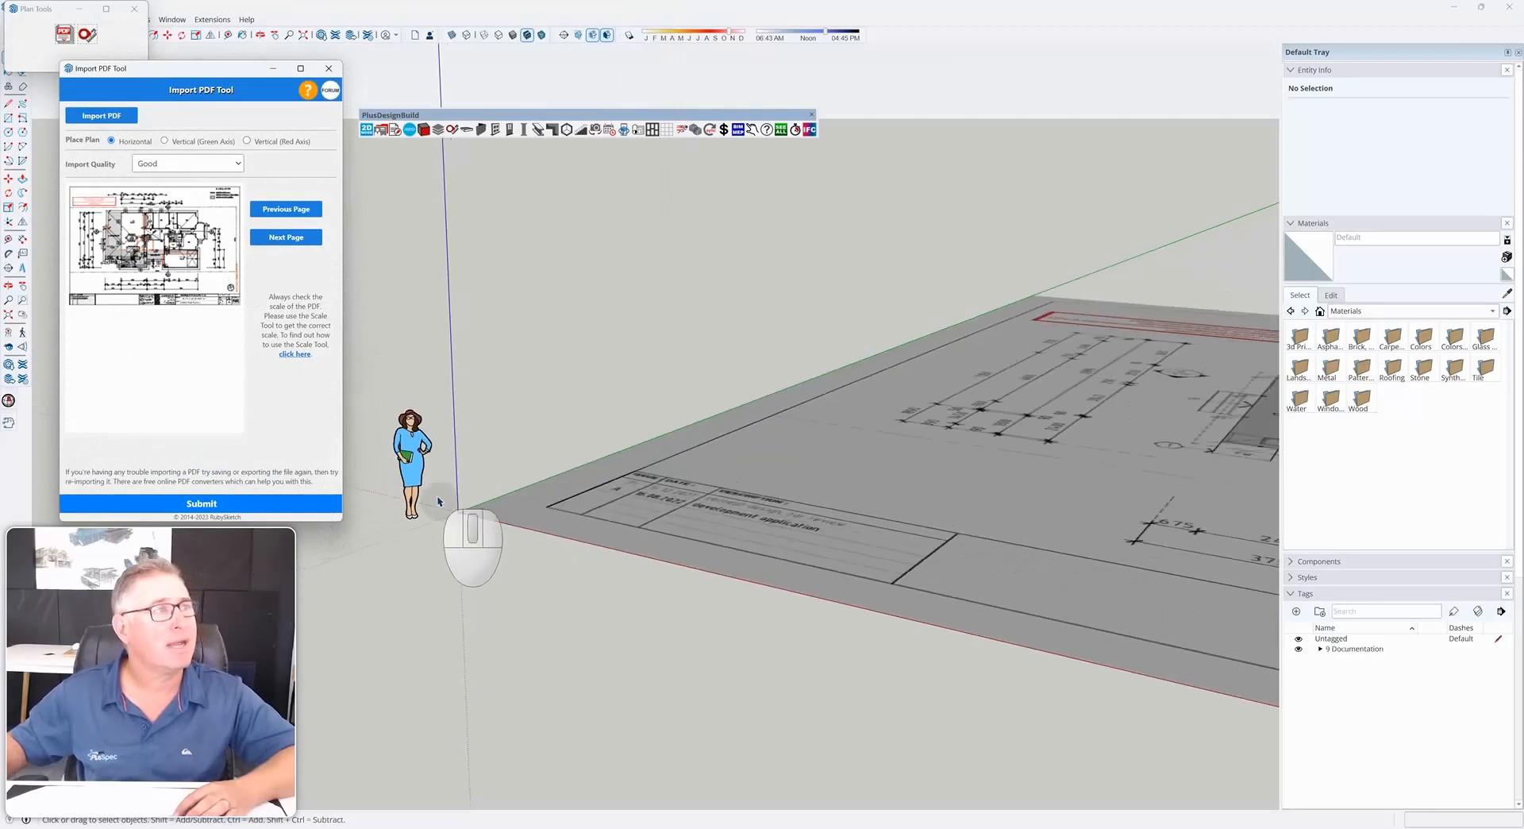
click(328, 68)
Zoom in to inspect the imported floor plan's dimensions around the lounge and garage
mouse_move(792, 508)
middle_down()
mouse_move(1024, 511)
mouse_move(614, 426)
mouse_move(675, 568)
middle_up()
scroll(683, 584, up, 3)
mouse_move(845, 580)
shift+middle_down()
mouse_move(585, 572)
mouse_move(643, 572)
shift+middle_up()
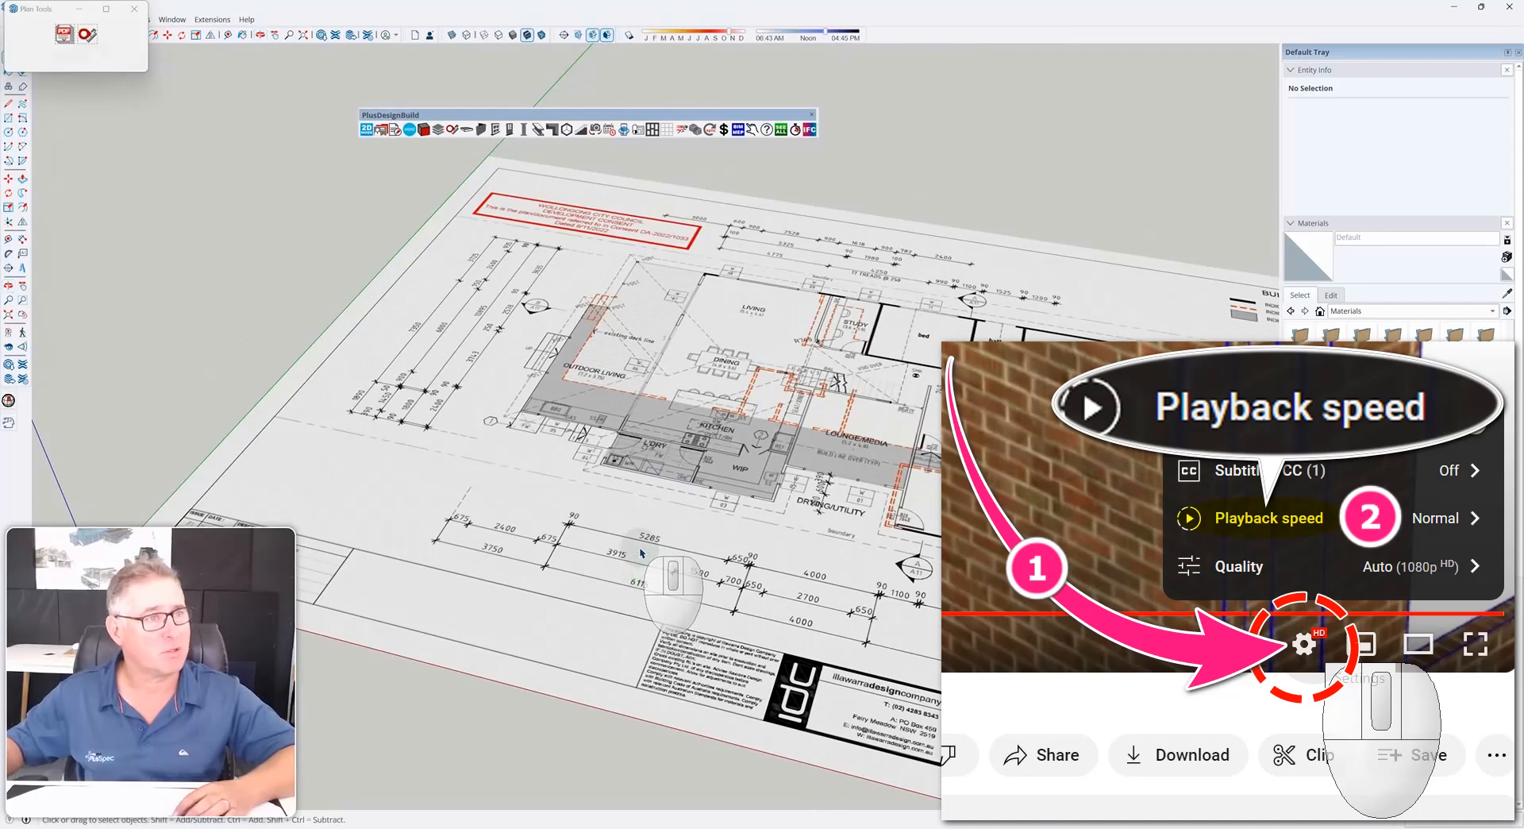
scroll(642, 554, down, 6)
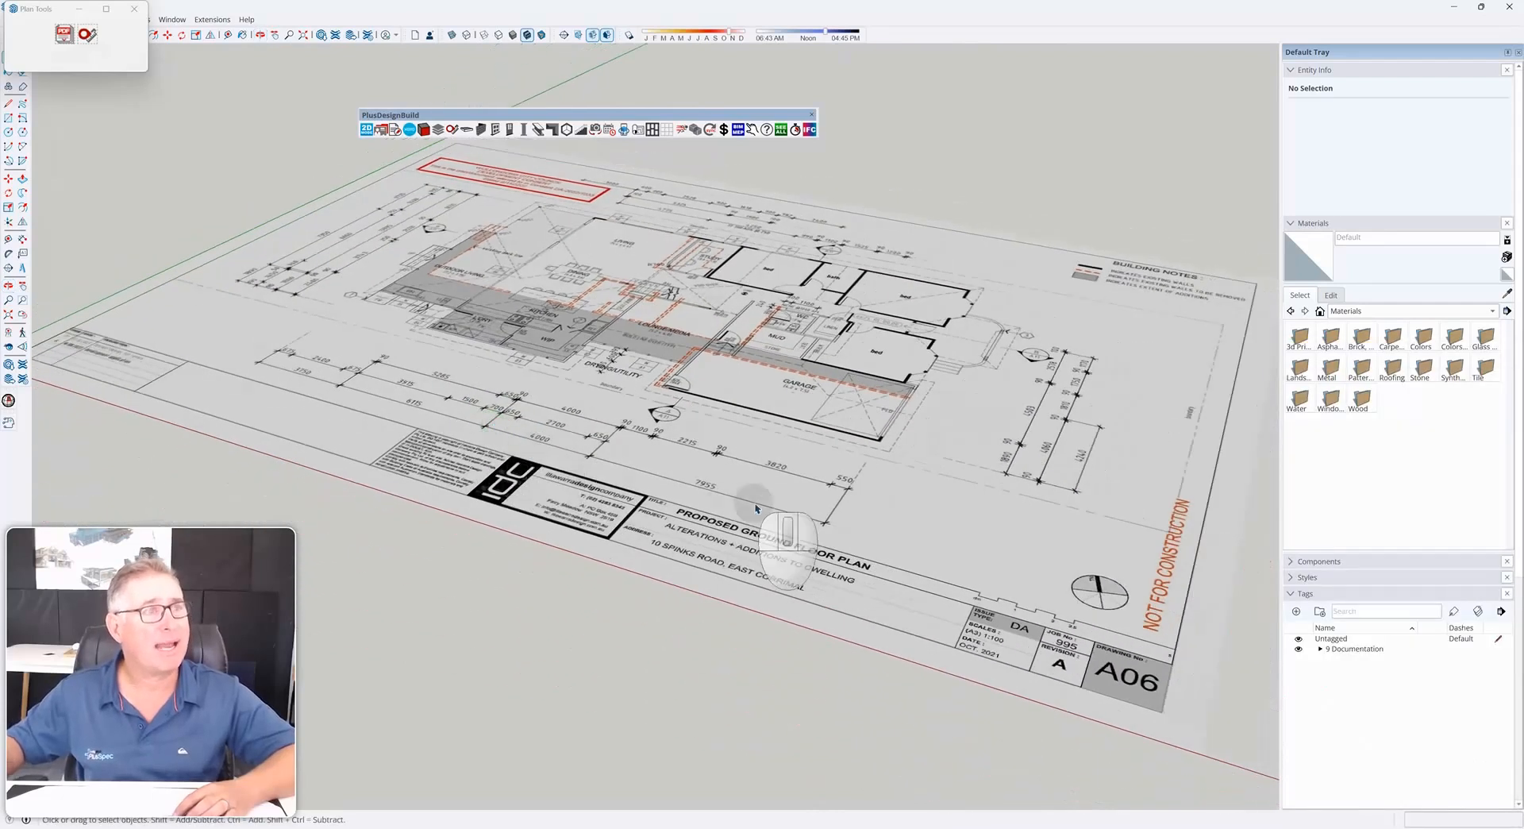
scroll(802, 474, up, 5)
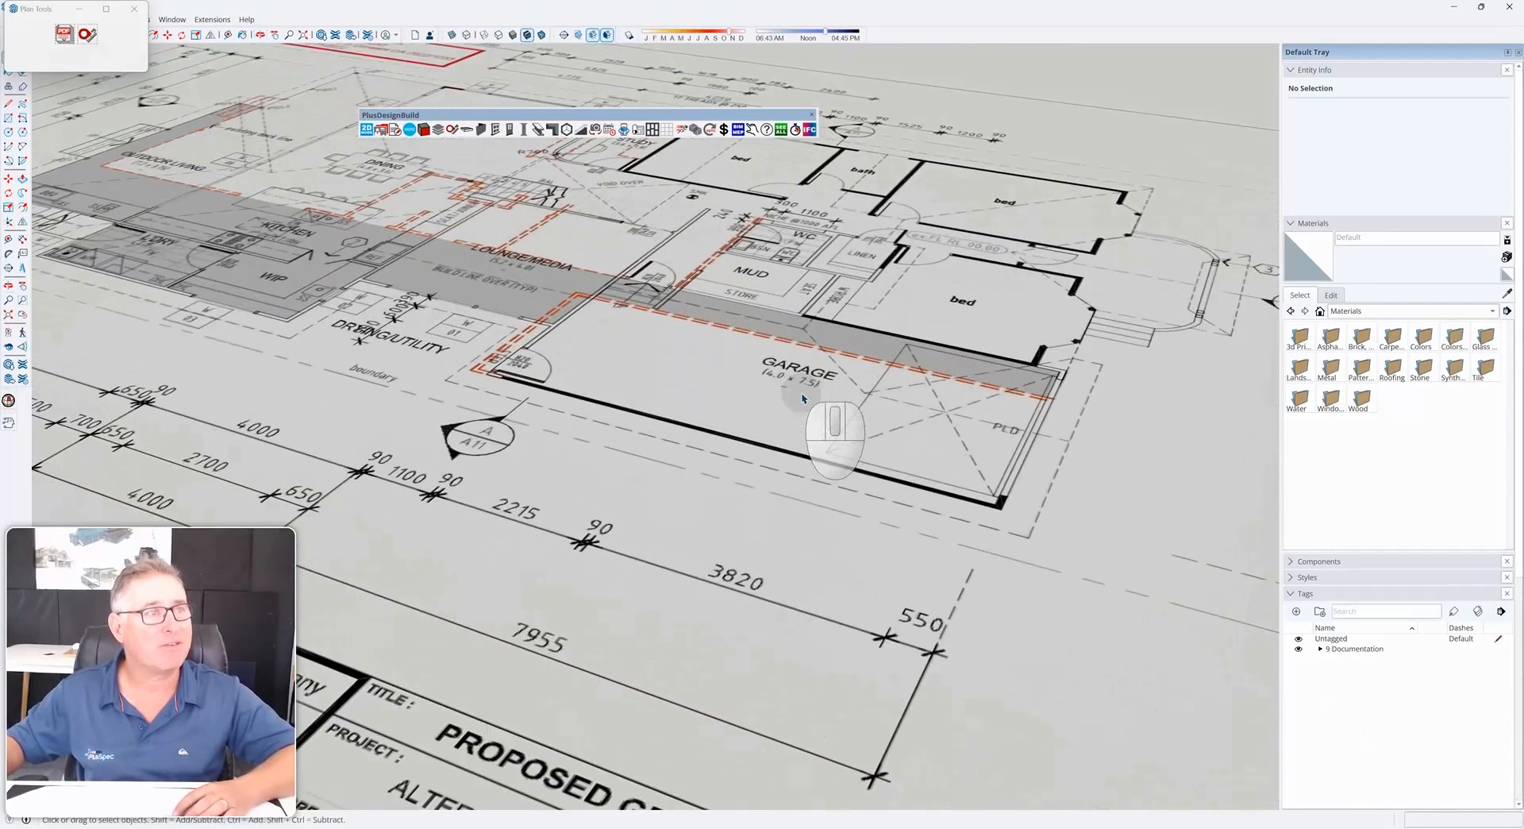
scroll(698, 340, up, 6)
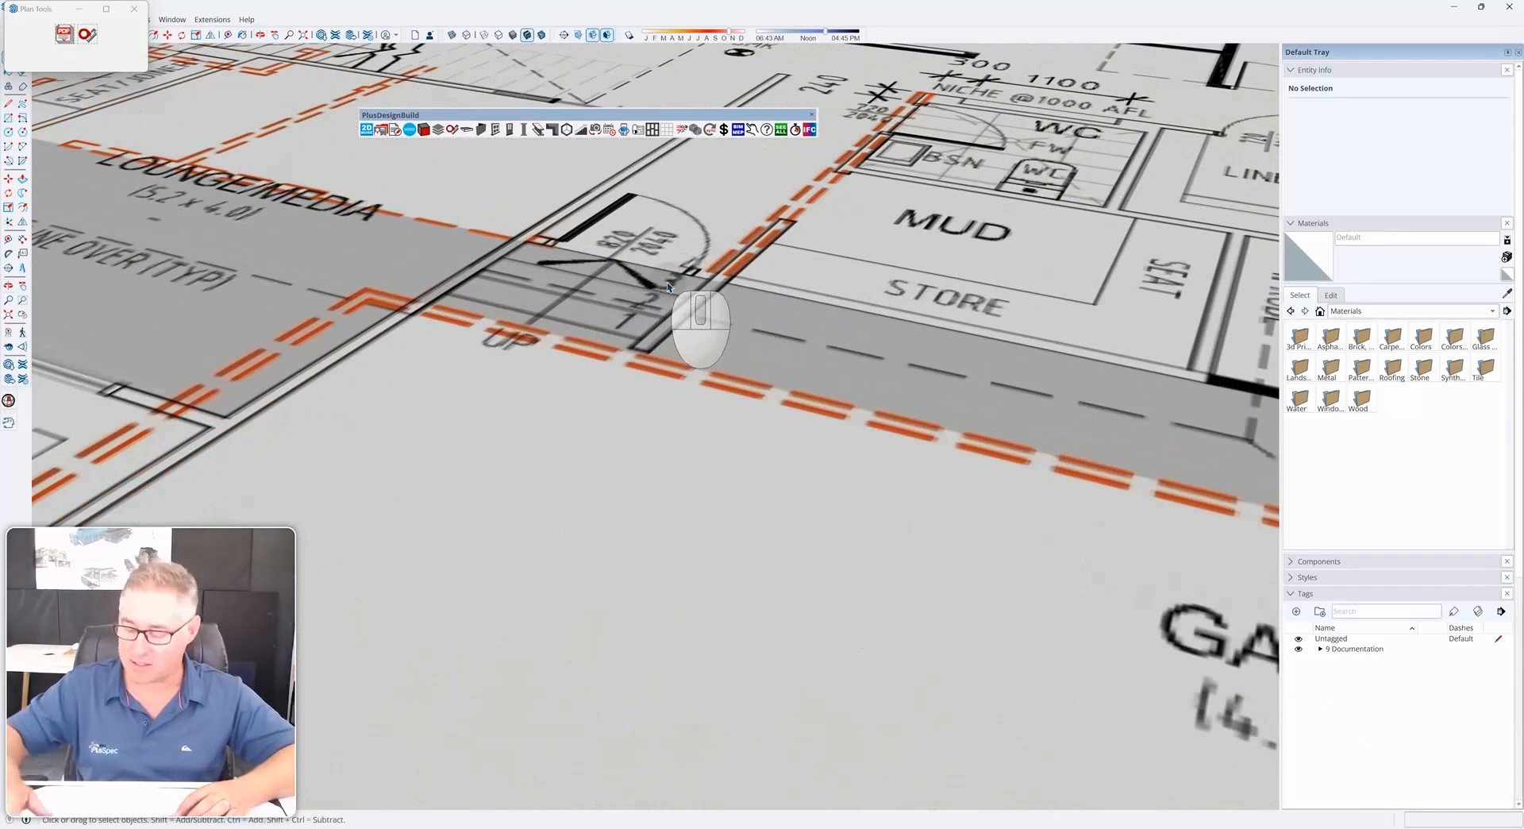
Open the Calculator app and multiply 190 by 4
key(XF86Calculator)
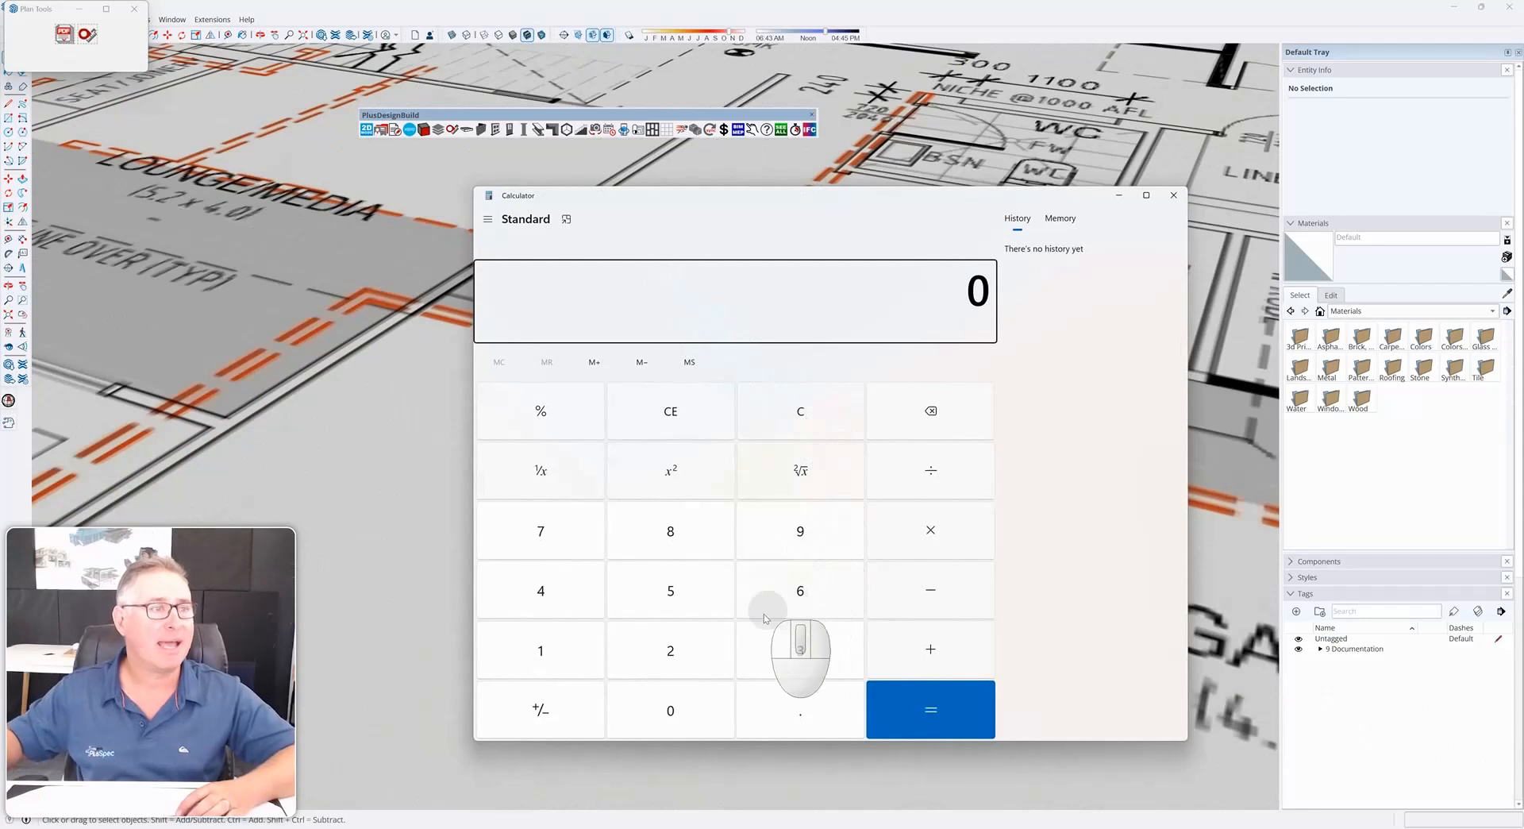
click(556, 652)
click(771, 538)
click(671, 709)
click(929, 536)
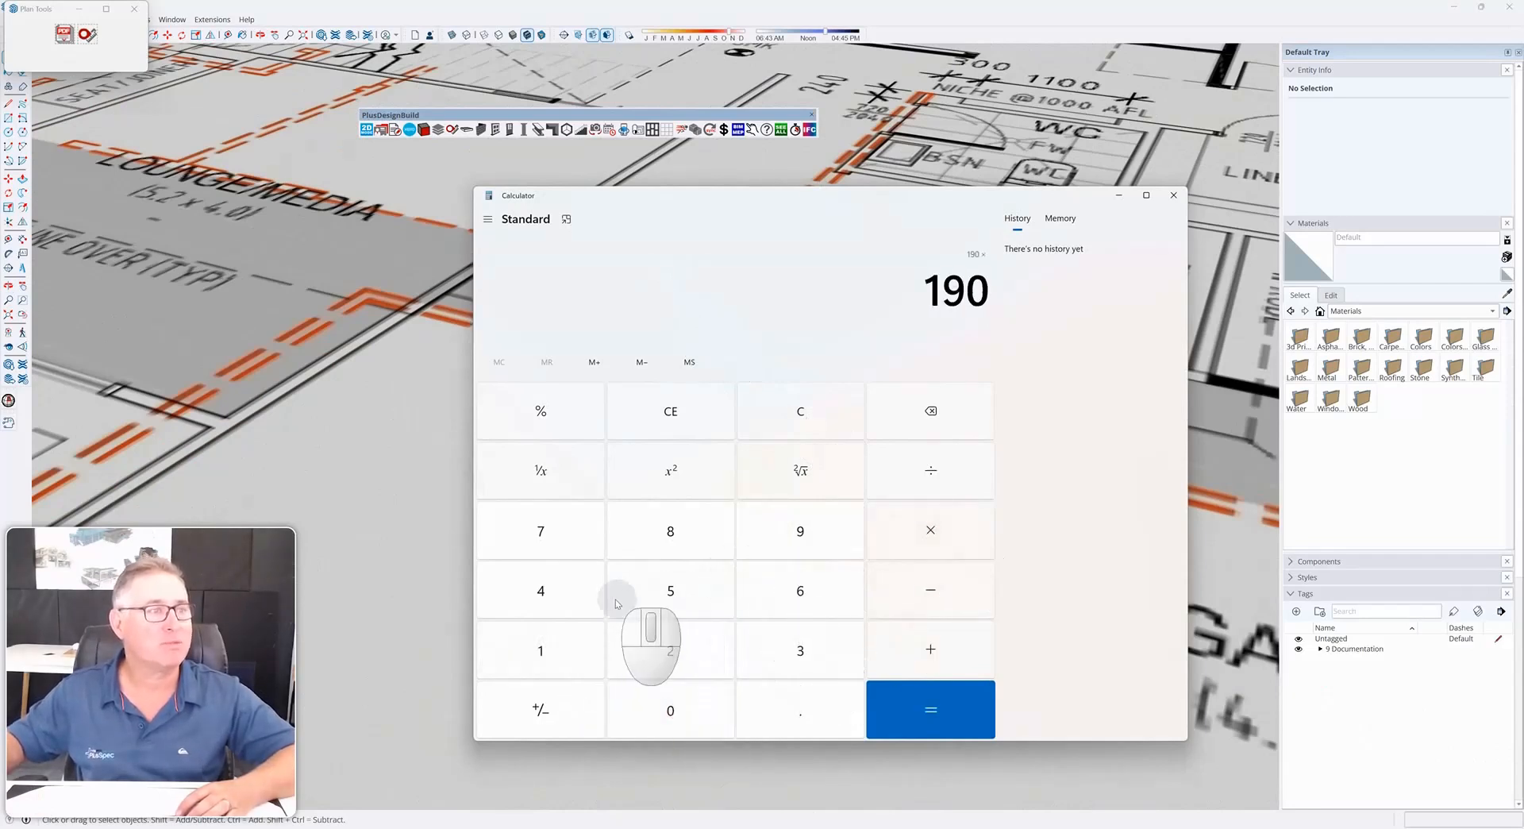
click(548, 595)
click(925, 715)
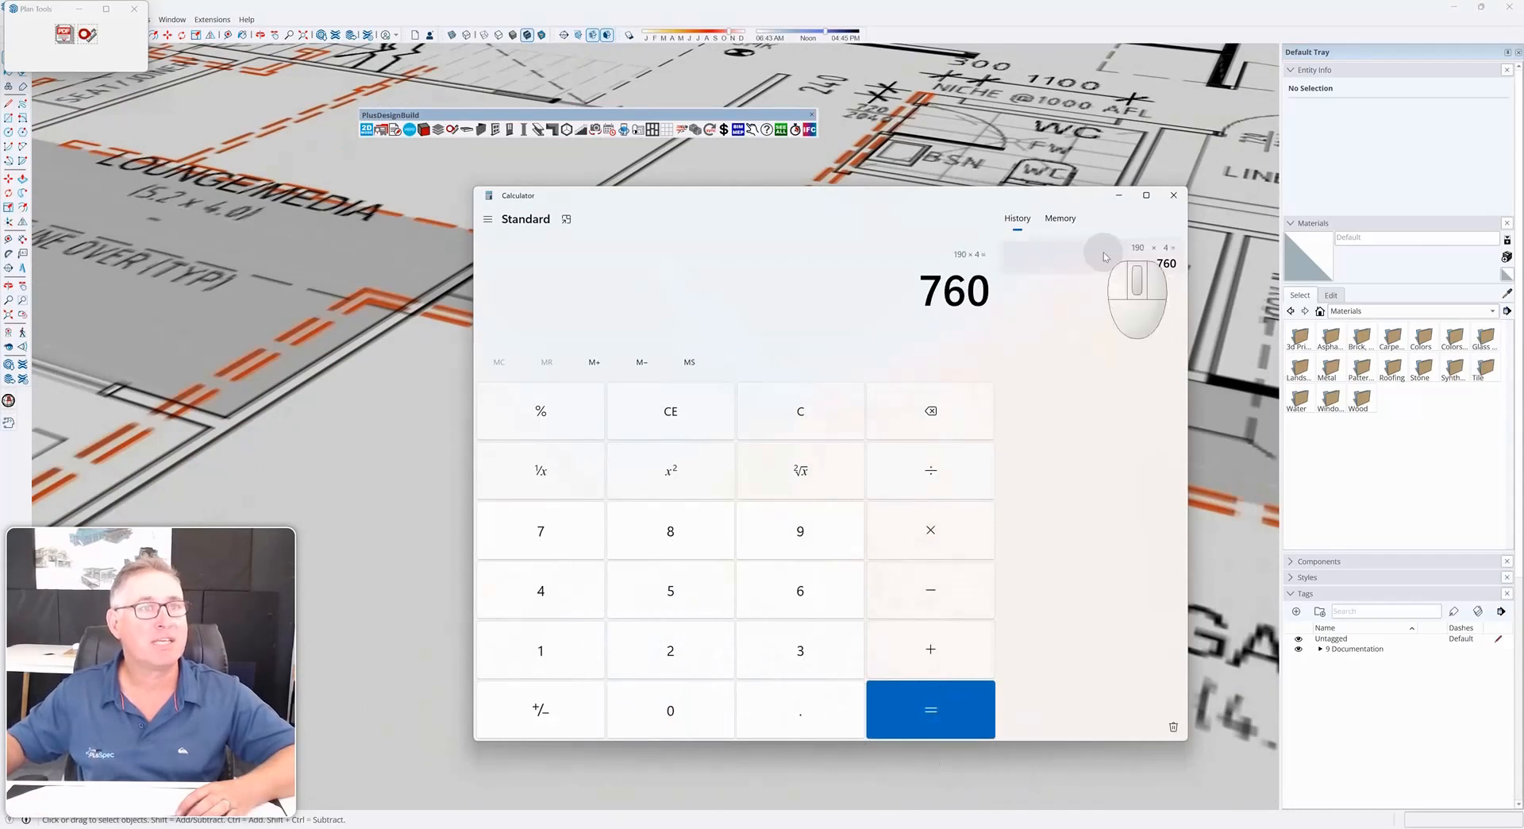
click(1119, 194)
Explode the imported floor plan group
scroll(707, 521, down, 5)
scroll(707, 522, down, 5)
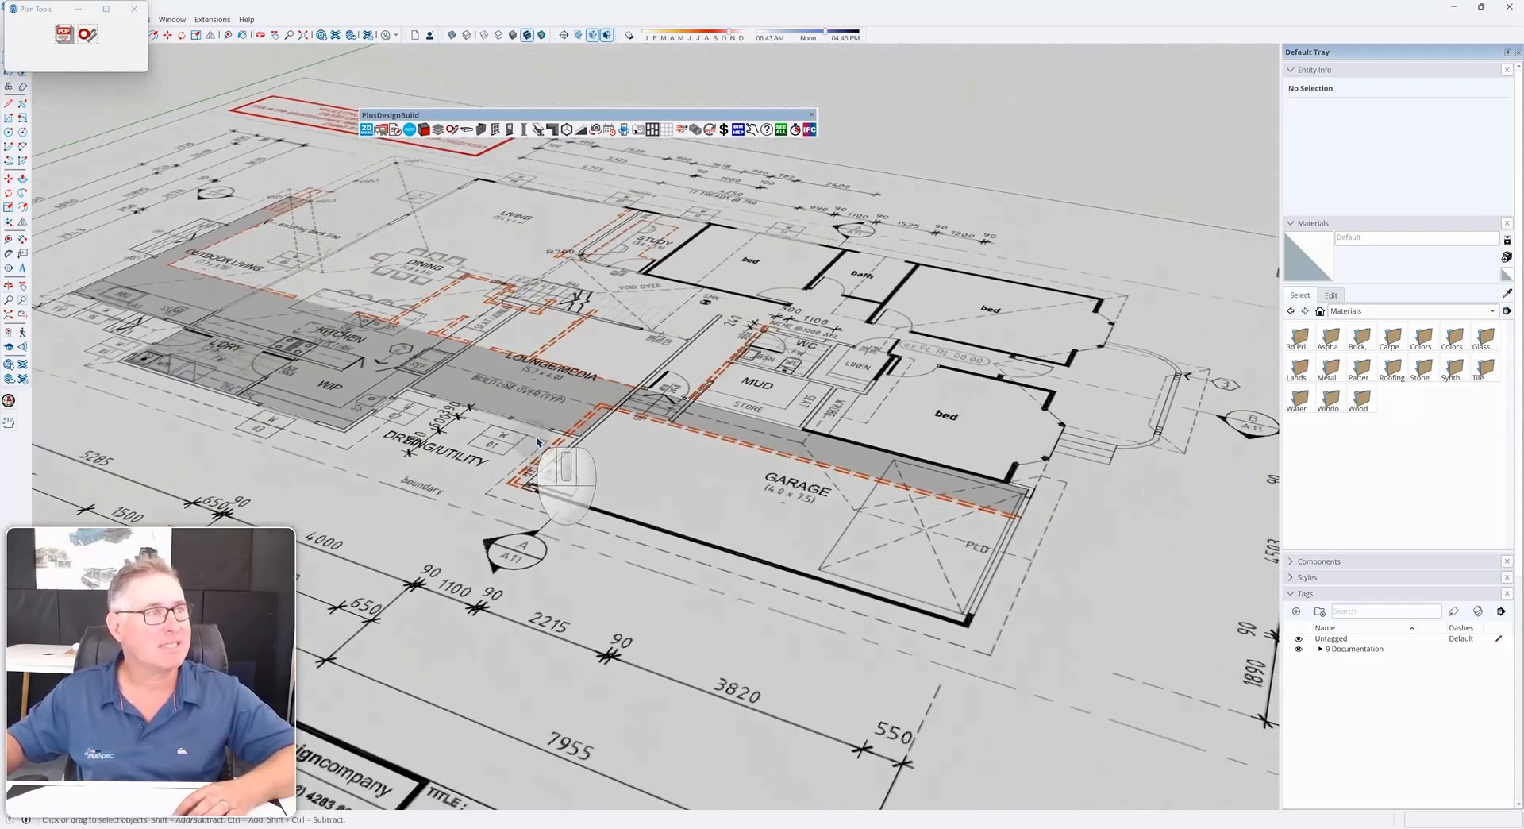
middle_drag(616, 516, 618, 502)
scroll(604, 485, down, 5)
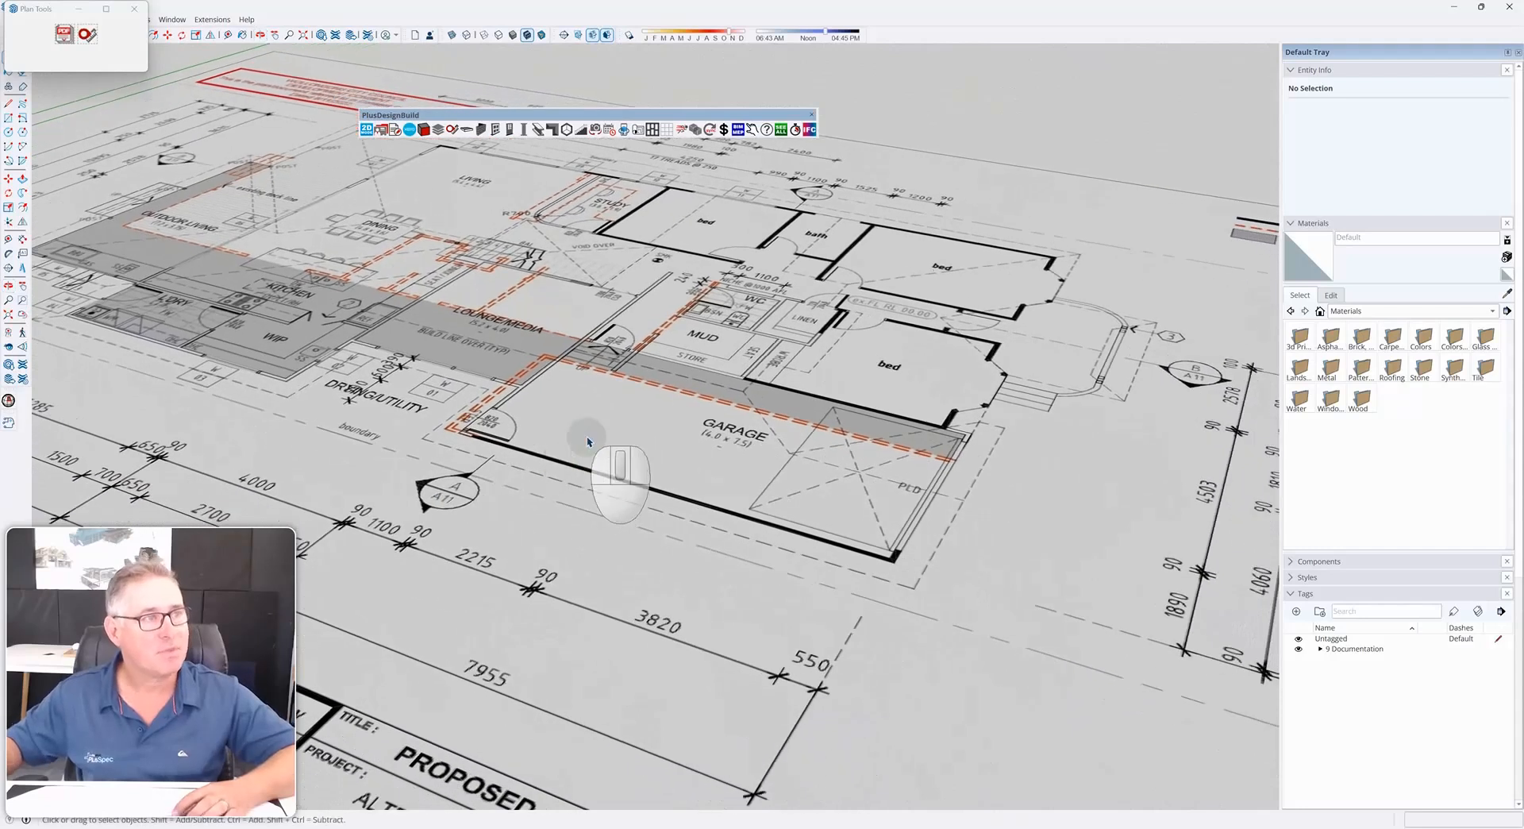
scroll(590, 457, down, 6)
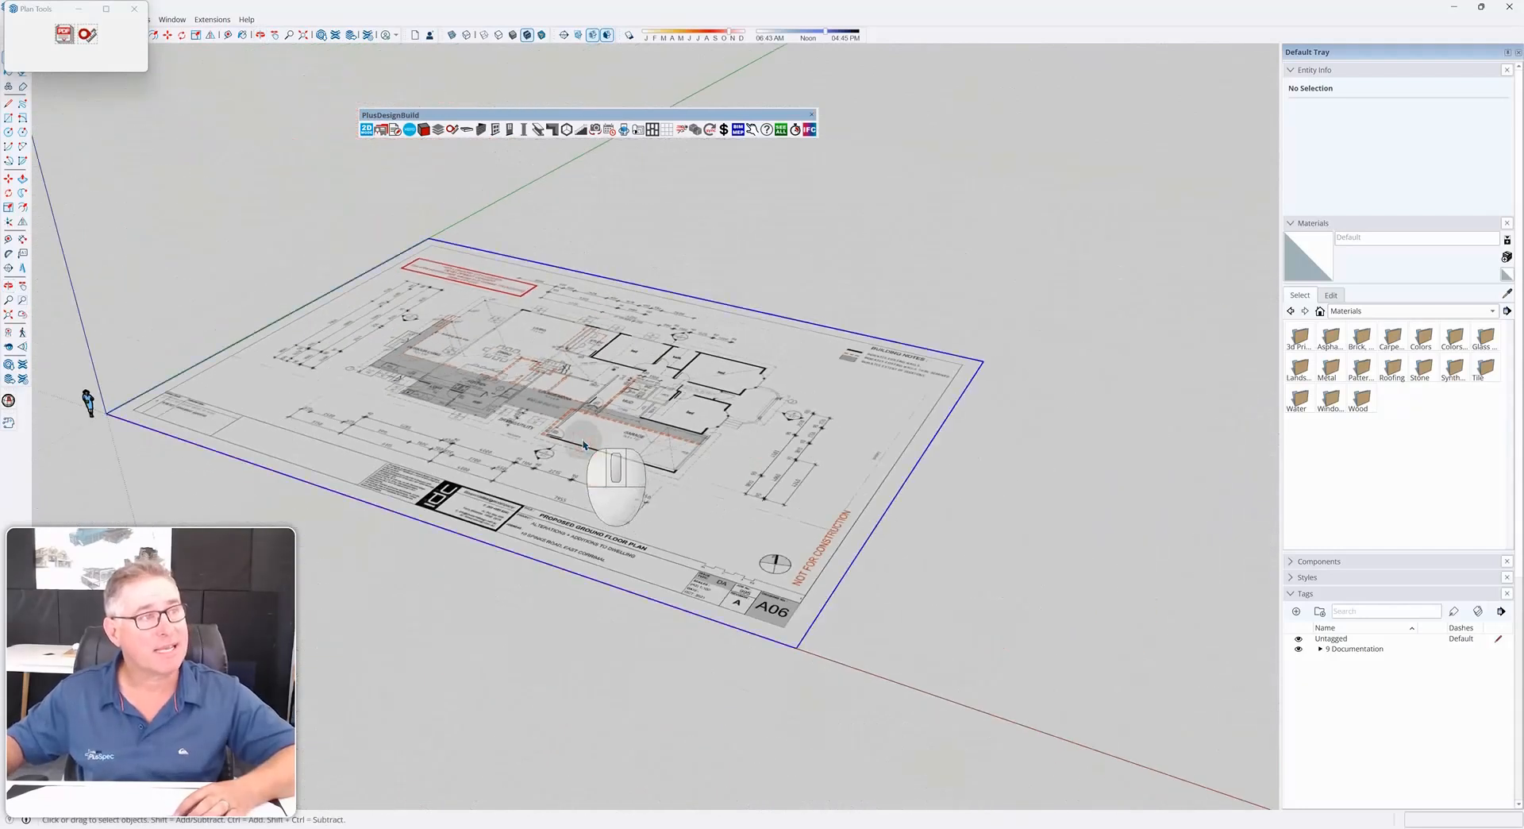
right_click(583, 444)
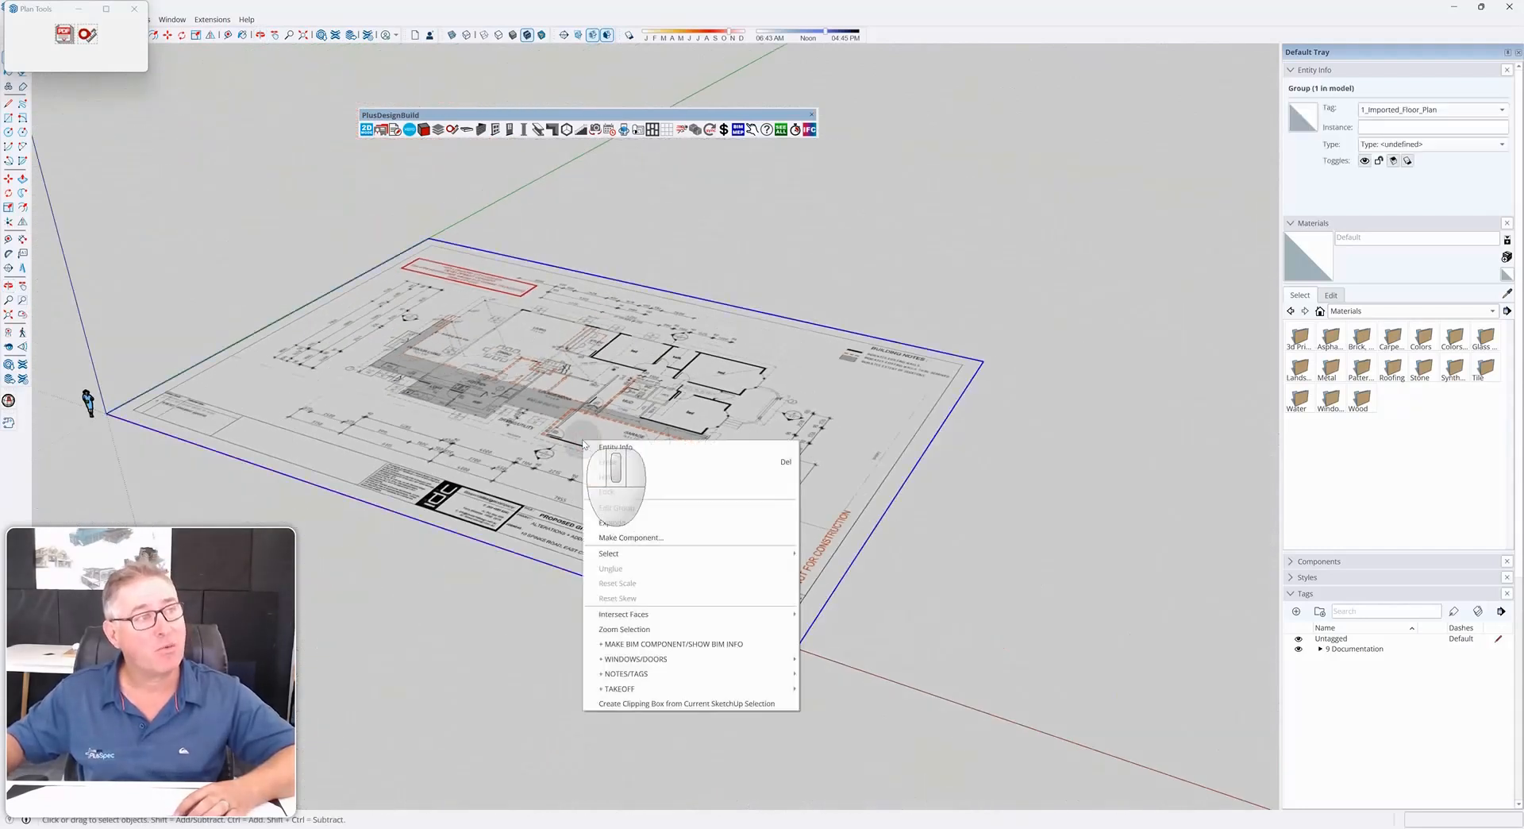
click(653, 523)
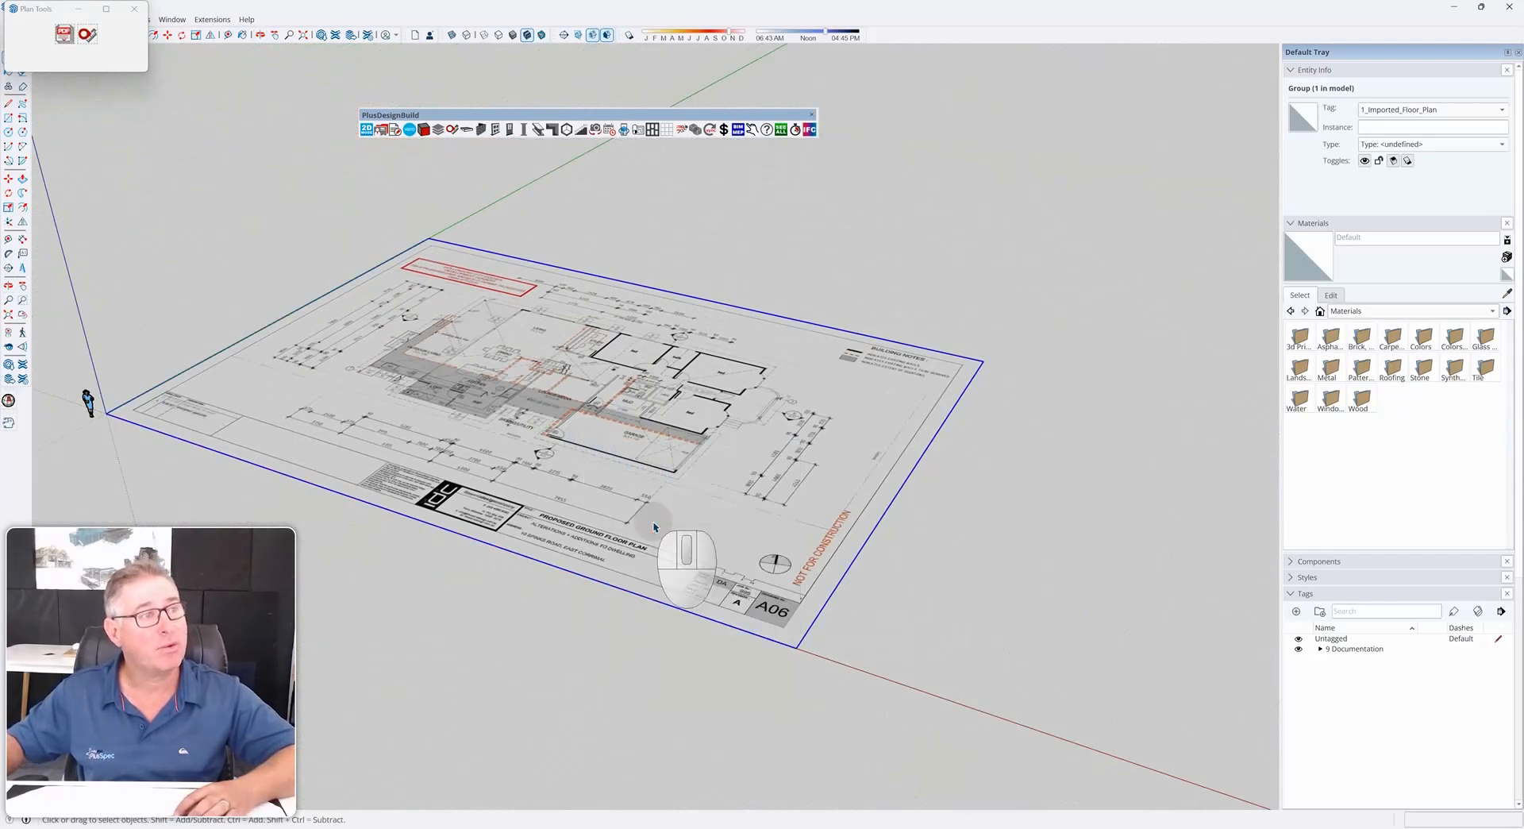
right_click(604, 467)
click(635, 562)
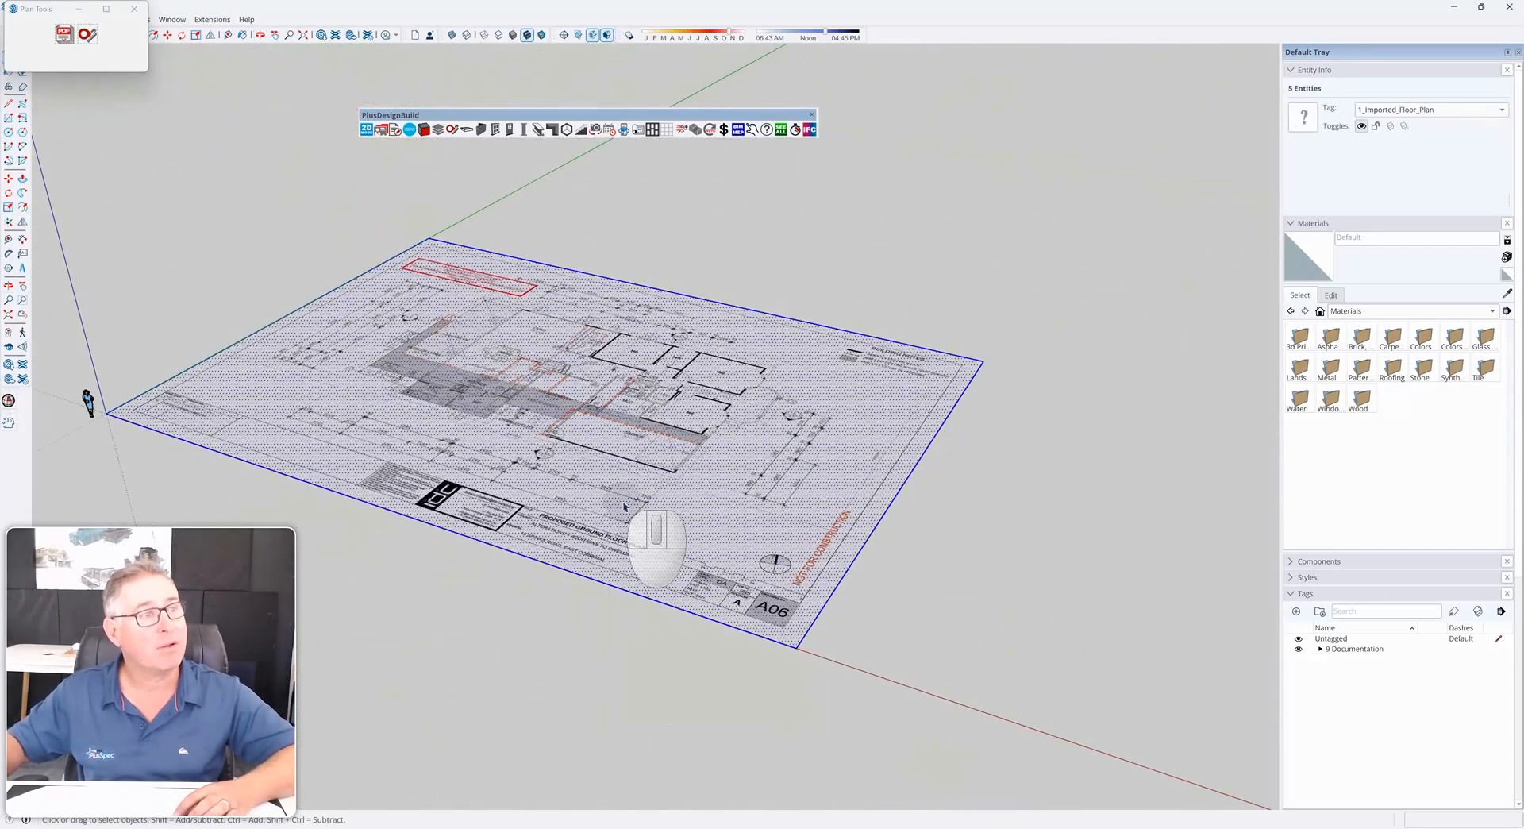
Zoom around the imported plan and close the Plan Tools window
scroll(618, 477, up, 5)
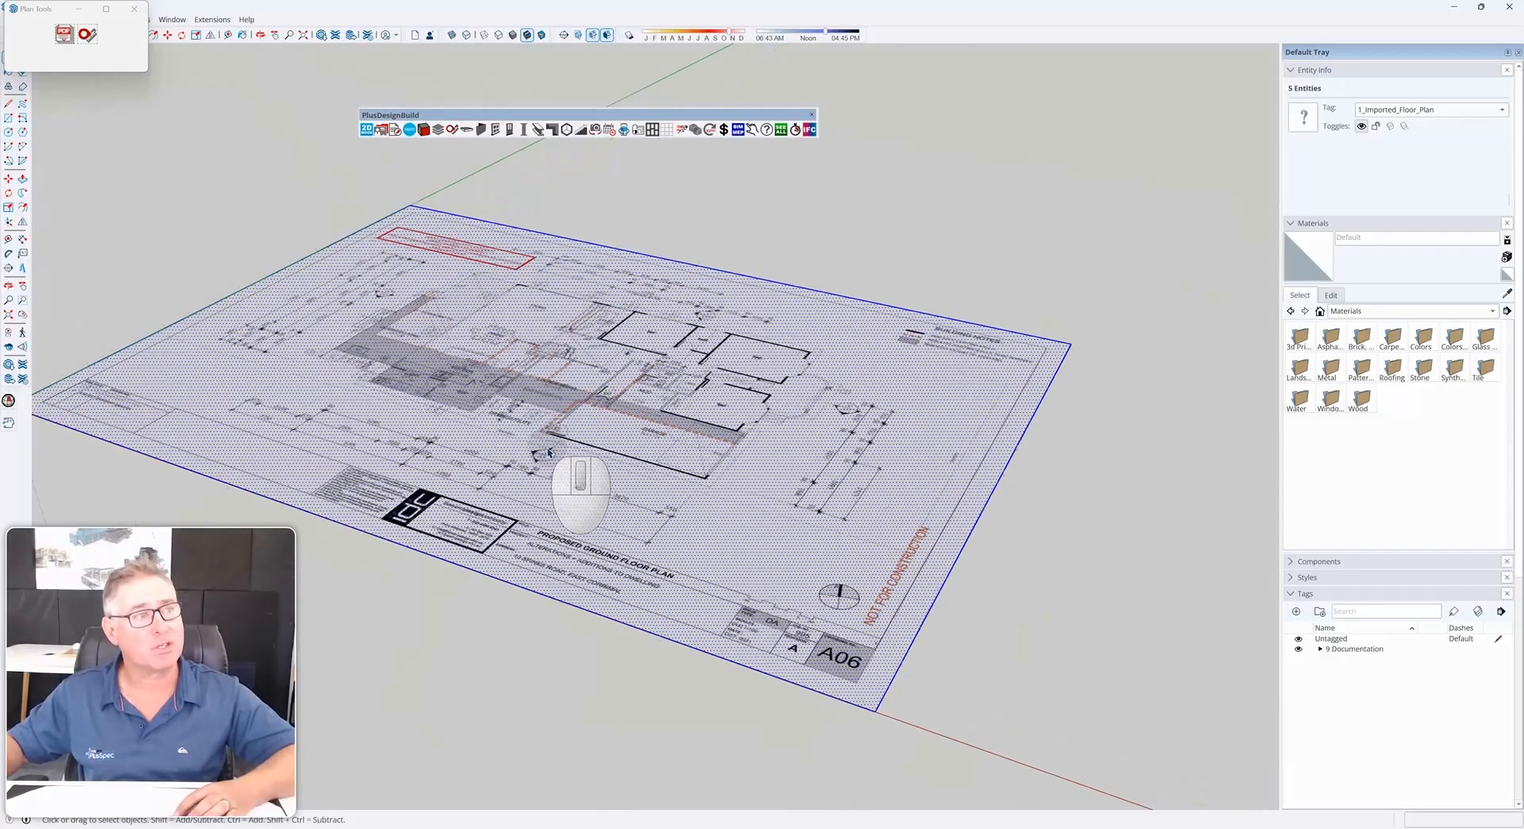
middle_drag(570, 451, 658, 645)
scroll(583, 511, up, 2)
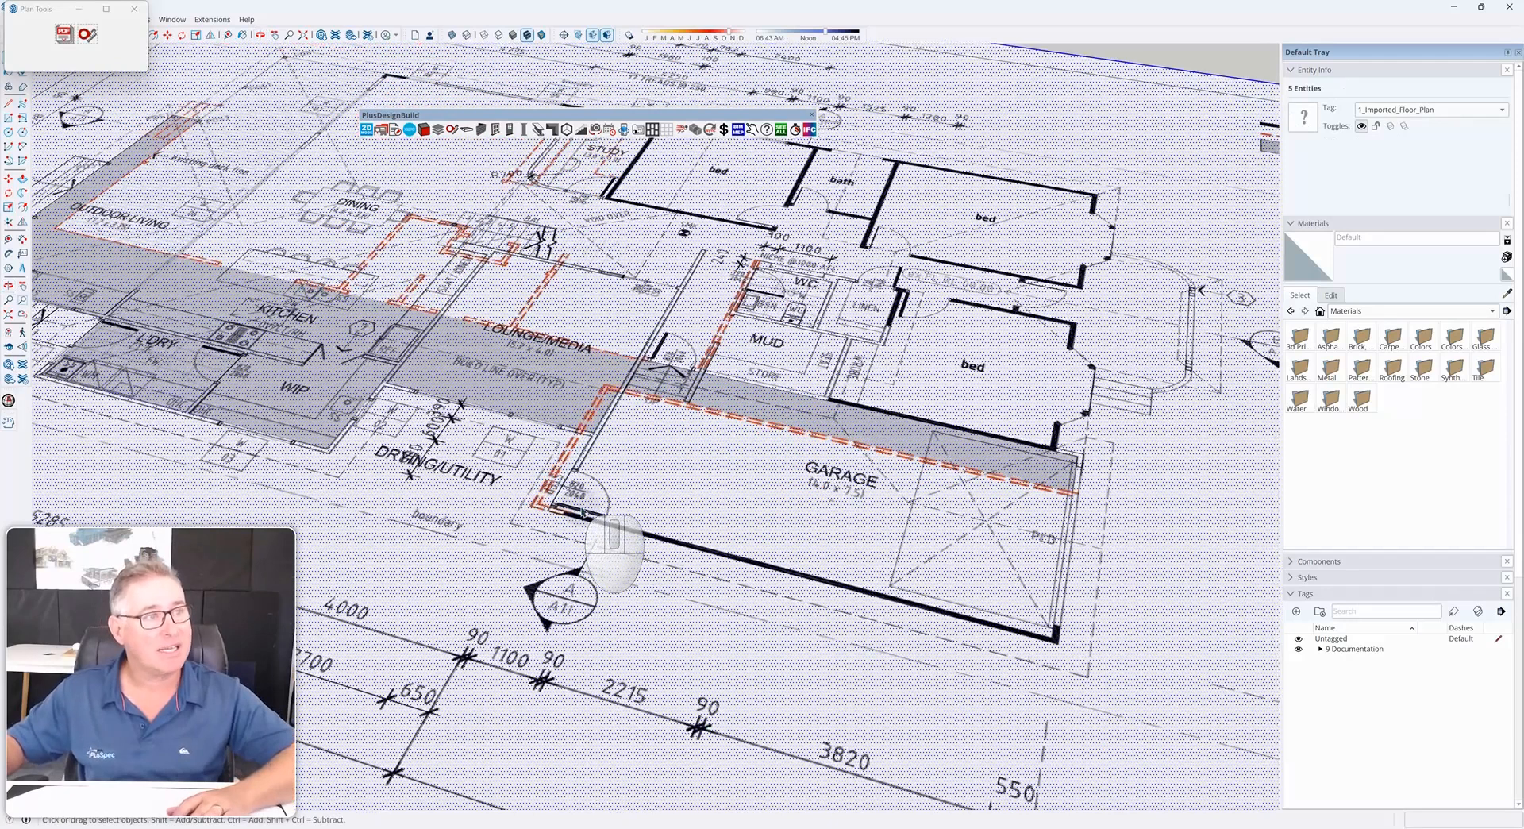
scroll(583, 514, down, 4)
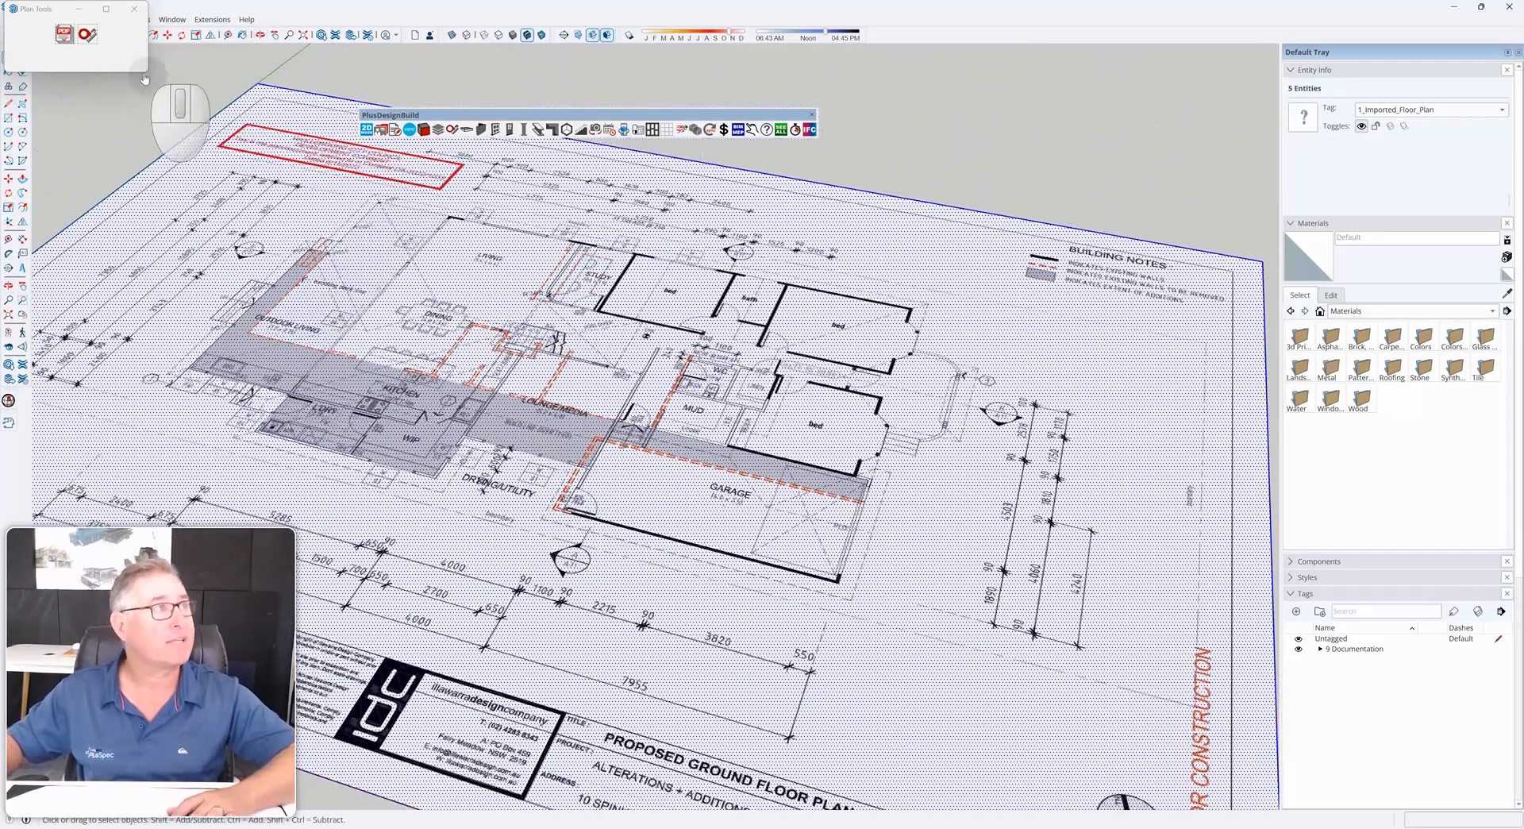
click(134, 9)
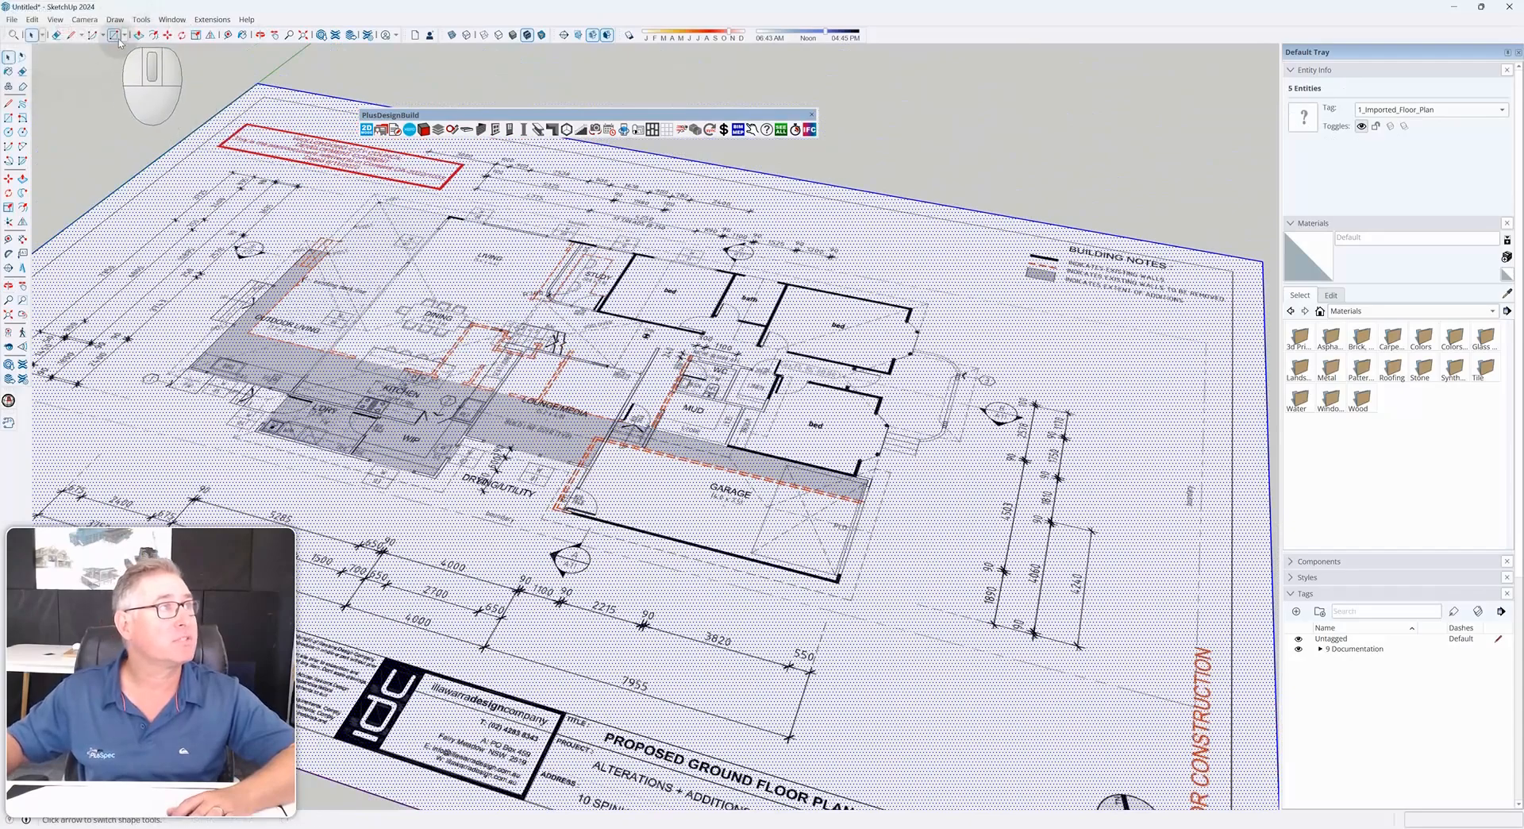
Draw a rectangle from the wall corner beside the lounge stair to the far lower corner of the plan sheet
scroll(618, 439, up, 6)
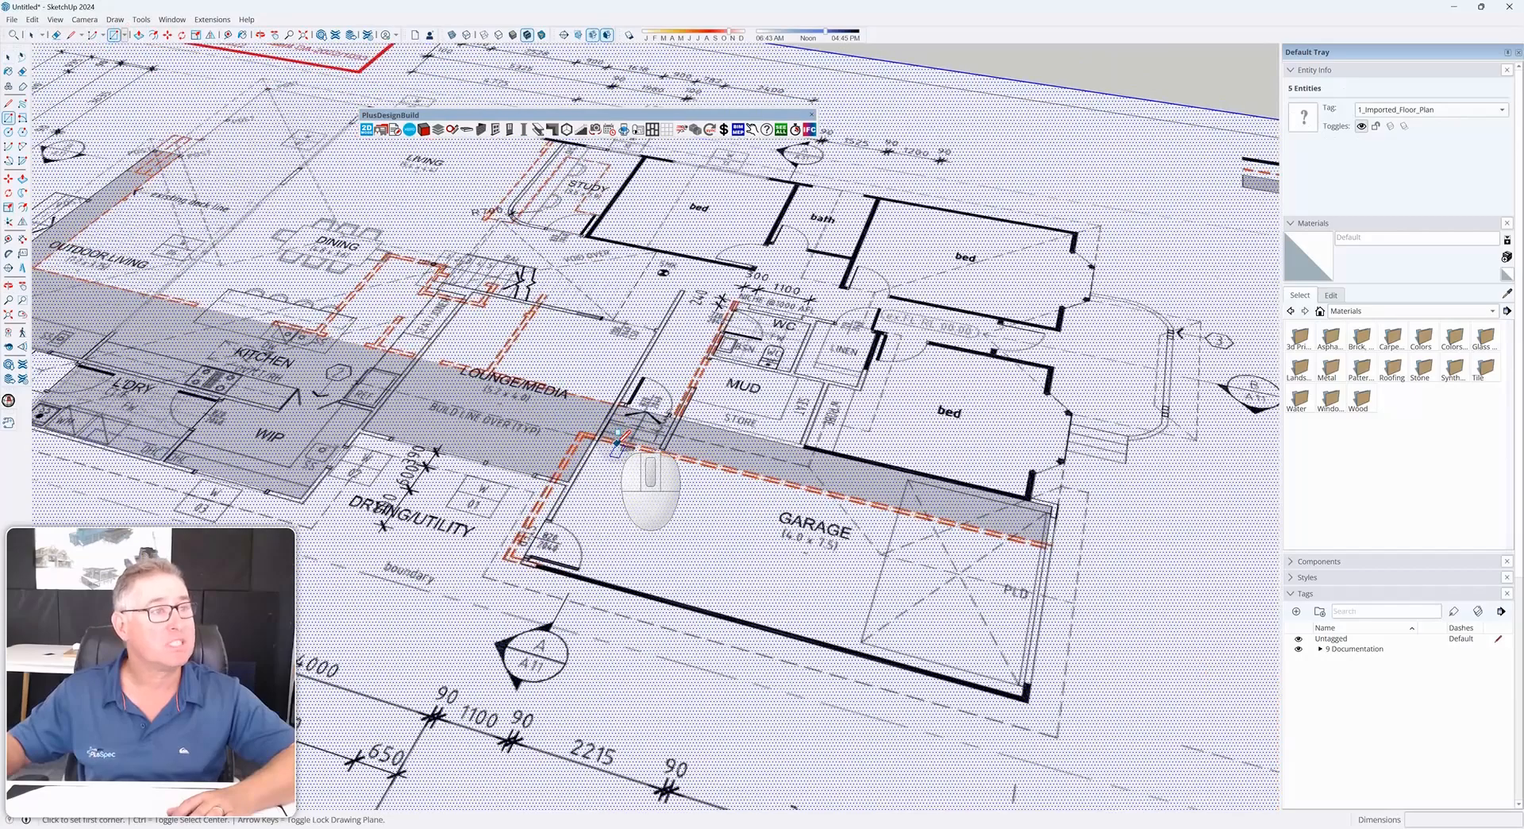
scroll(618, 439, down, 5)
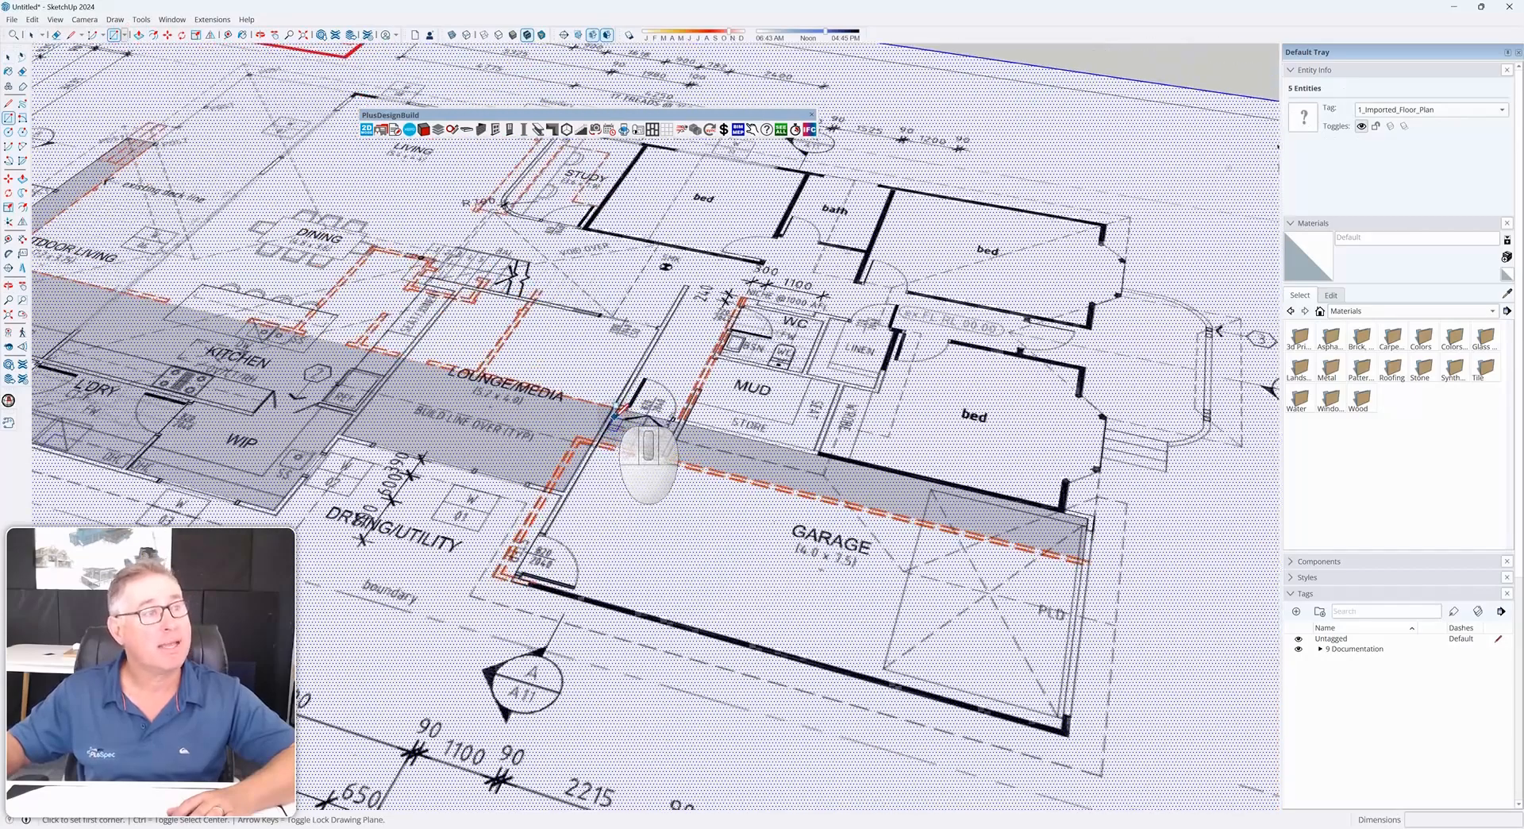
scroll(968, 496, up, 4)
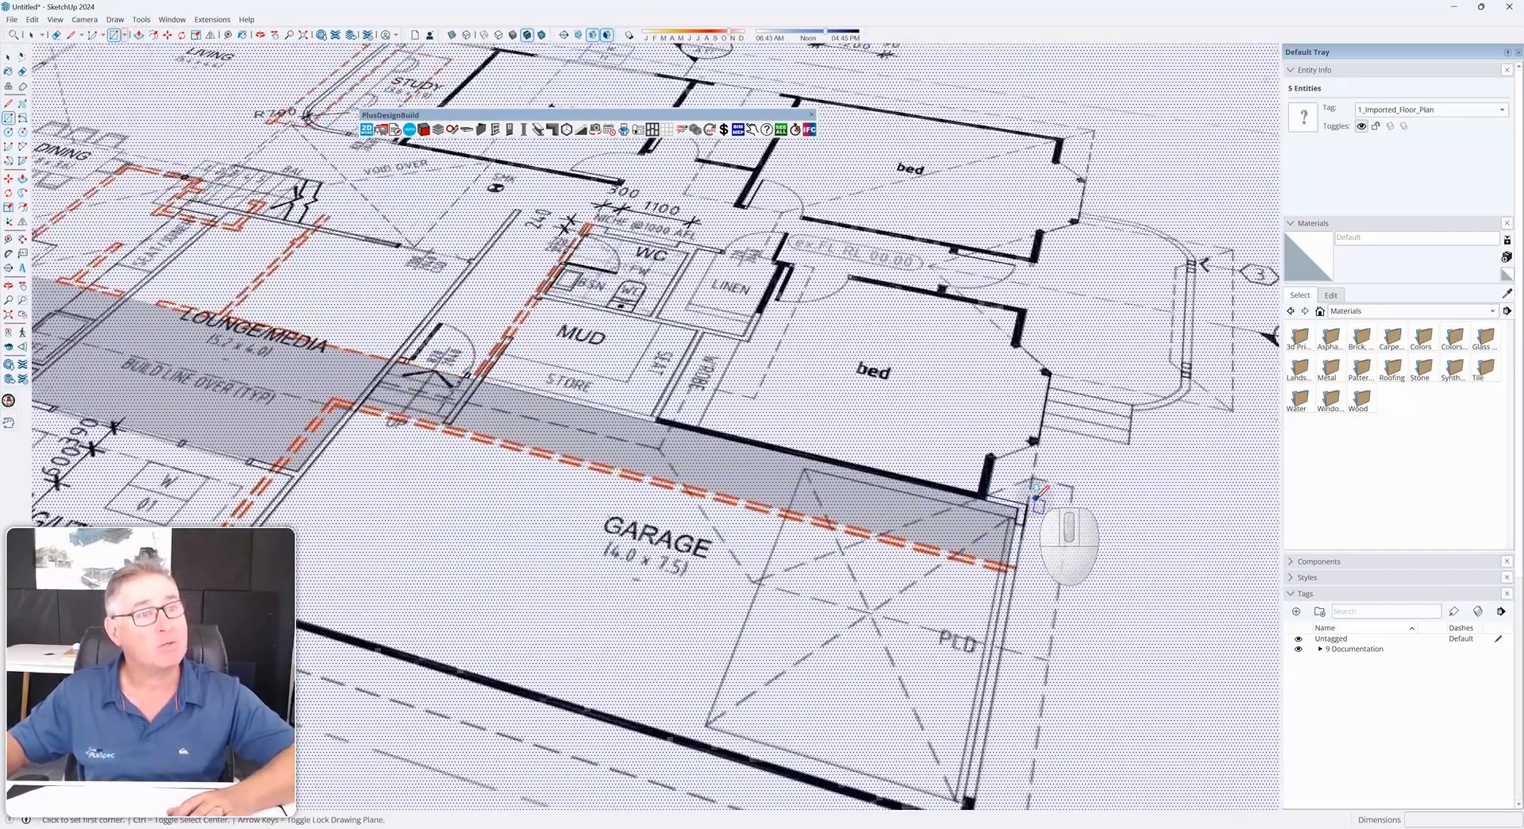
scroll(1021, 512, down, 4)
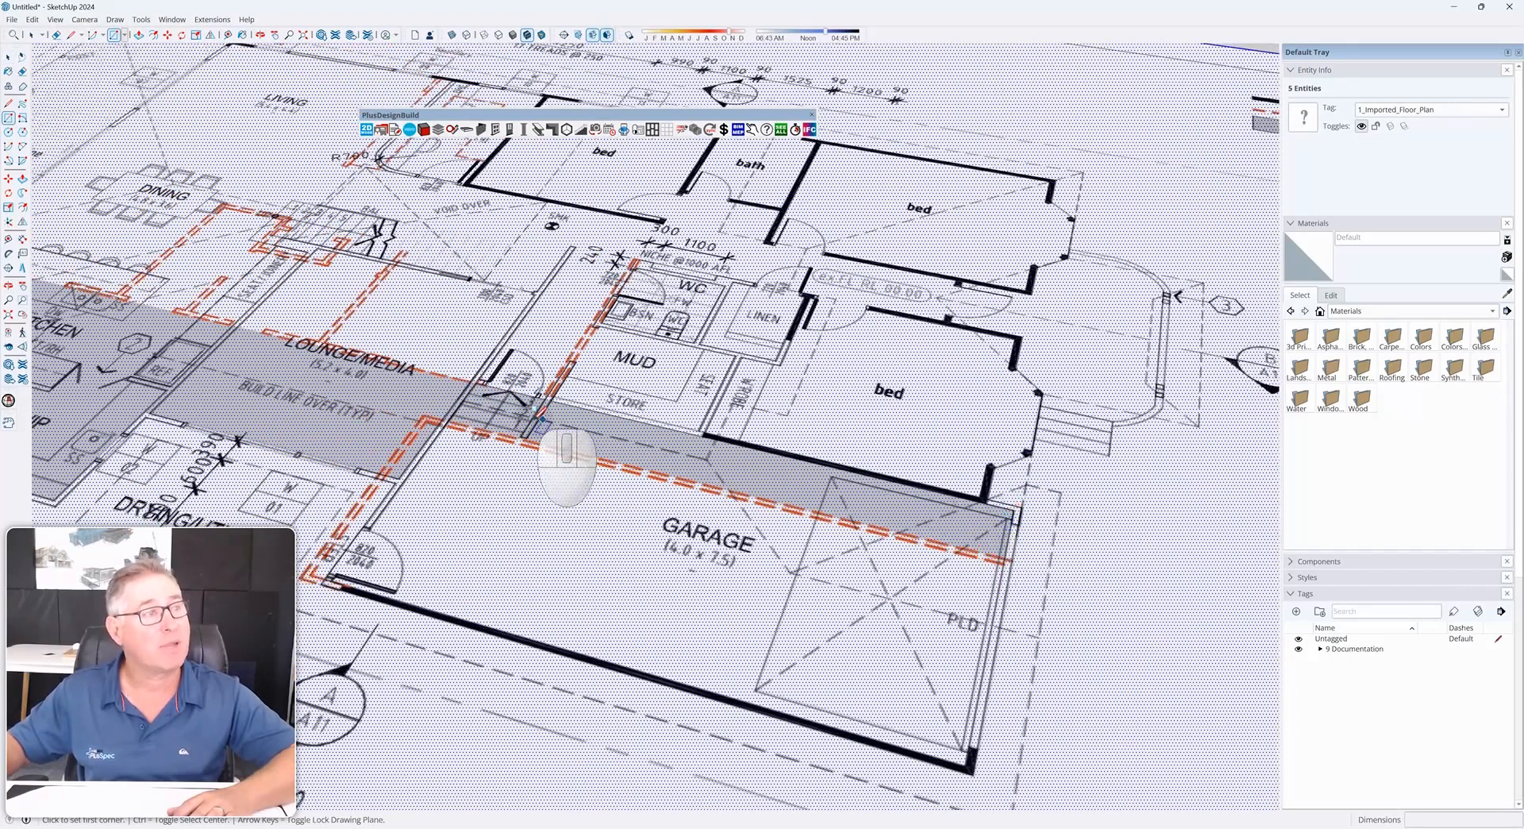
scroll(469, 393, up, 6)
scroll(464, 374, up, 2)
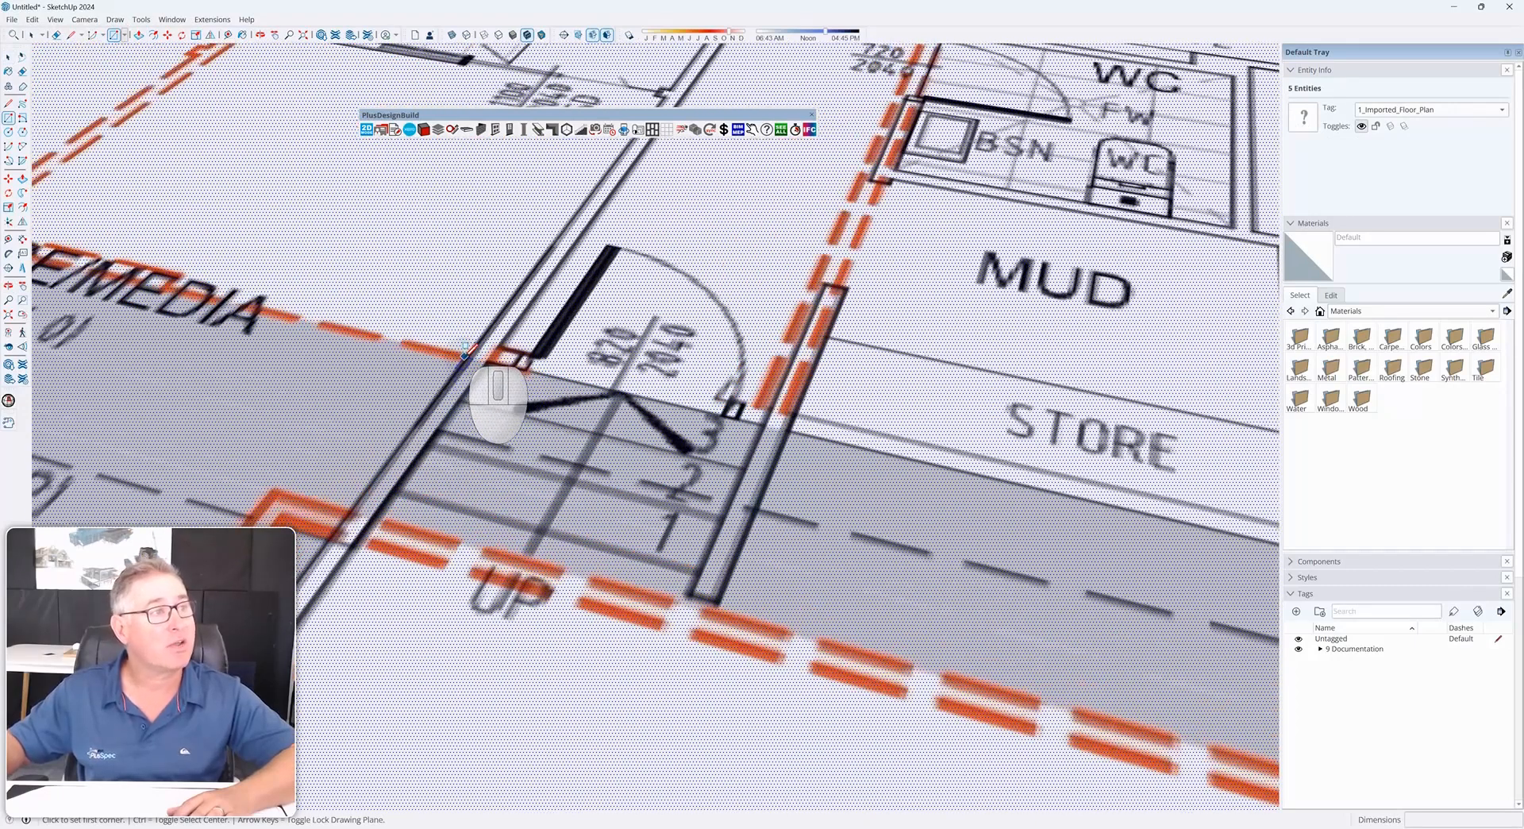
click(467, 358)
scroll(429, 305, down, 8)
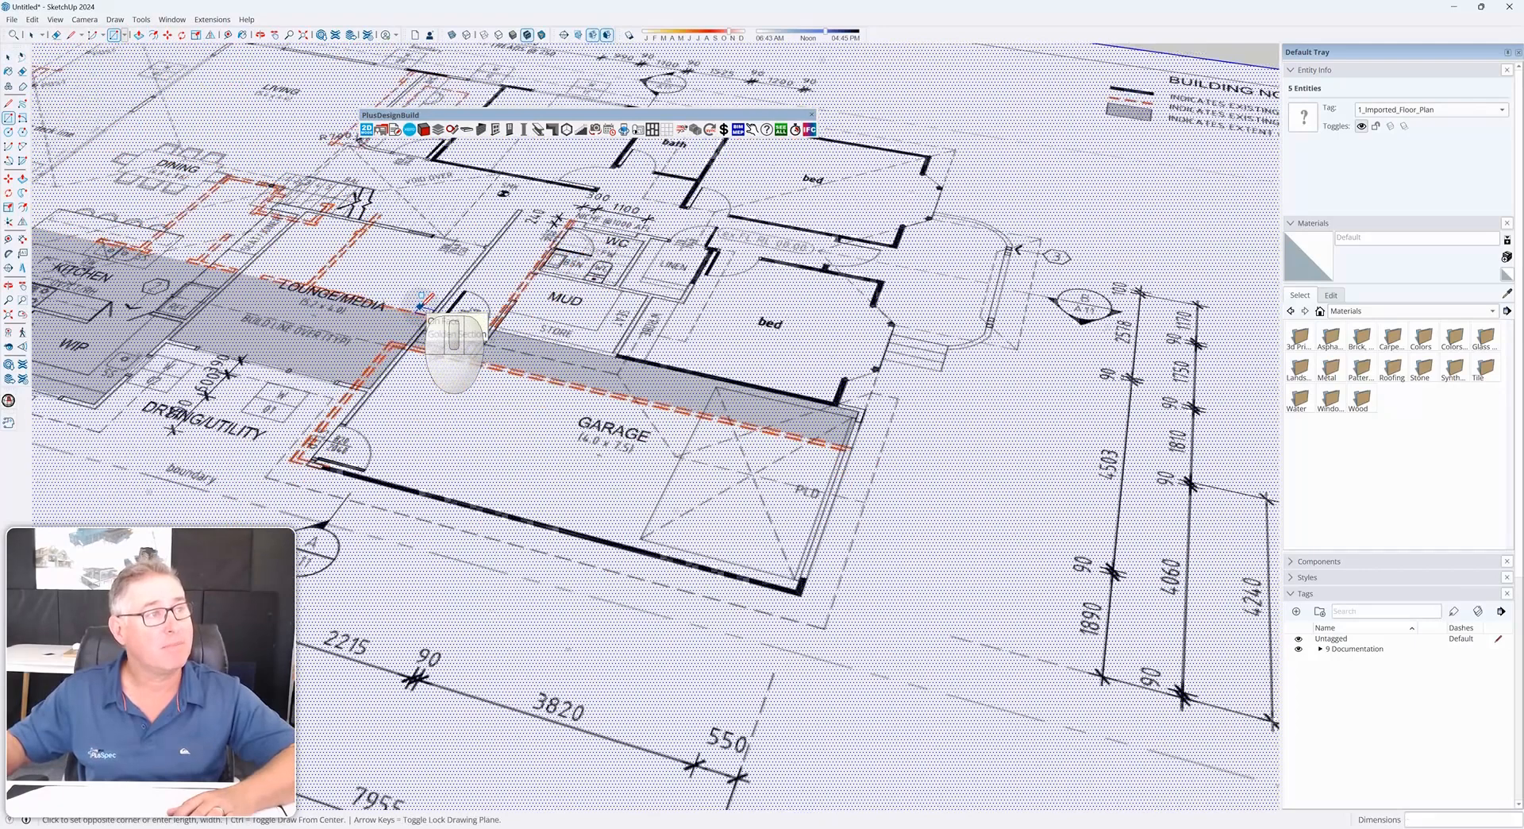
click(727, 644)
Push/pull the rectangle face 760 mm to create the level change
key(space)
click(624, 527)
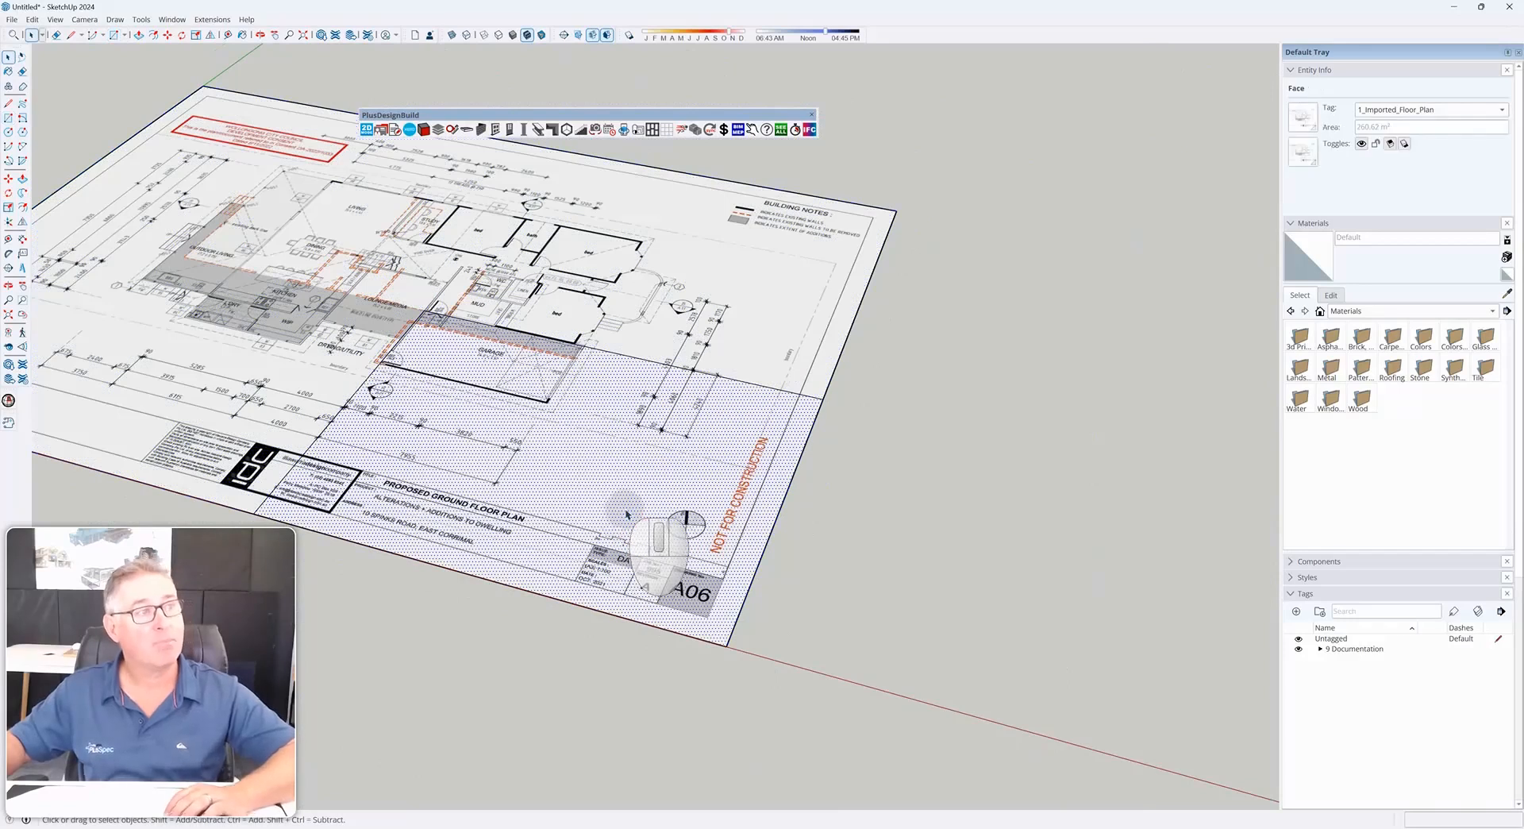
drag(624, 508, 626, 524)
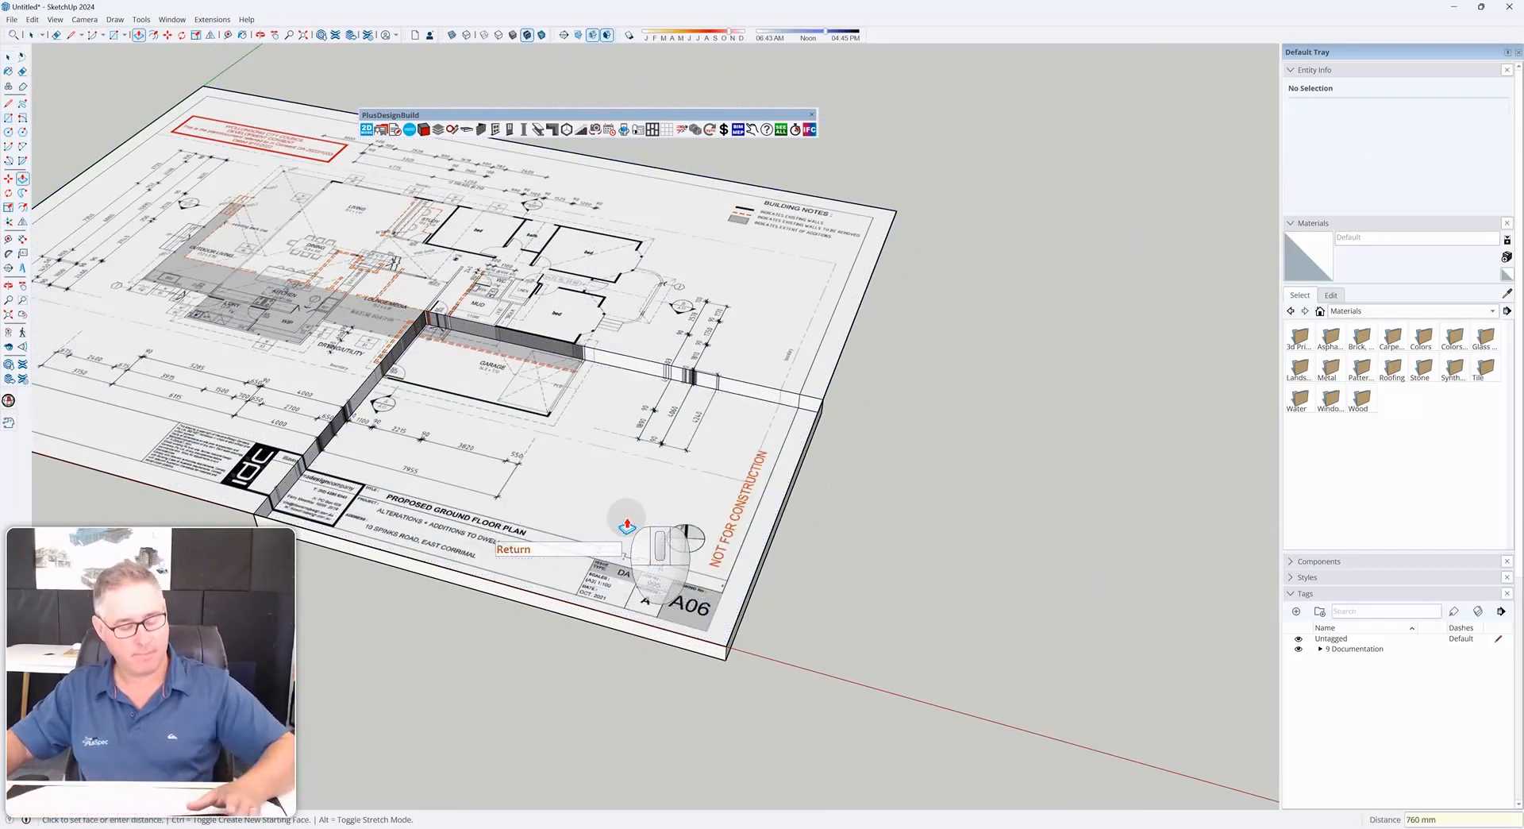
Dimension the 760 mm height of the raised block at its two outer corners
scroll(743, 696, up, 4)
key(space)
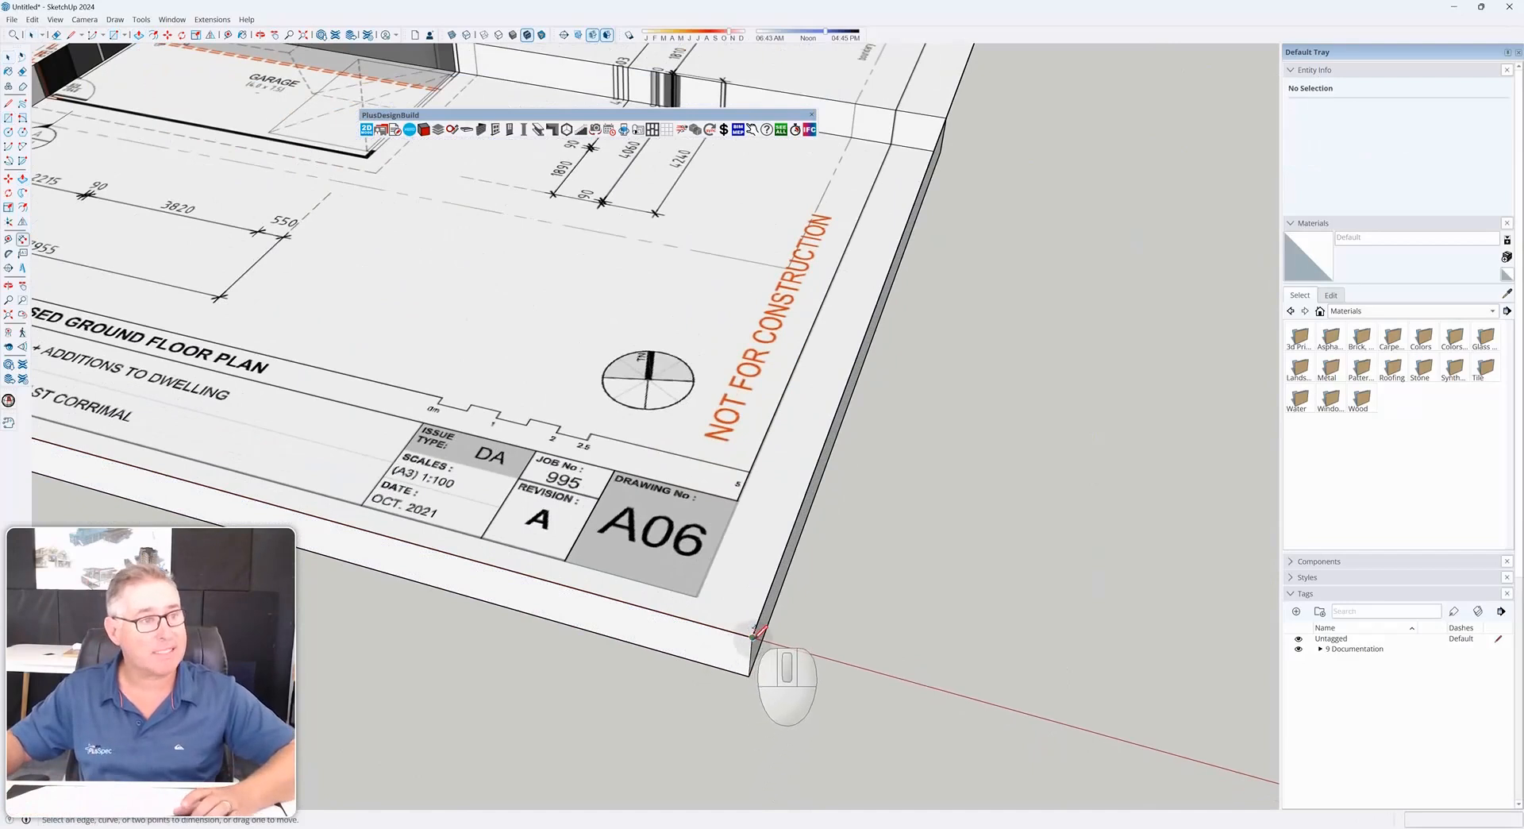
click(818, 681)
scroll(696, 587, down, 5)
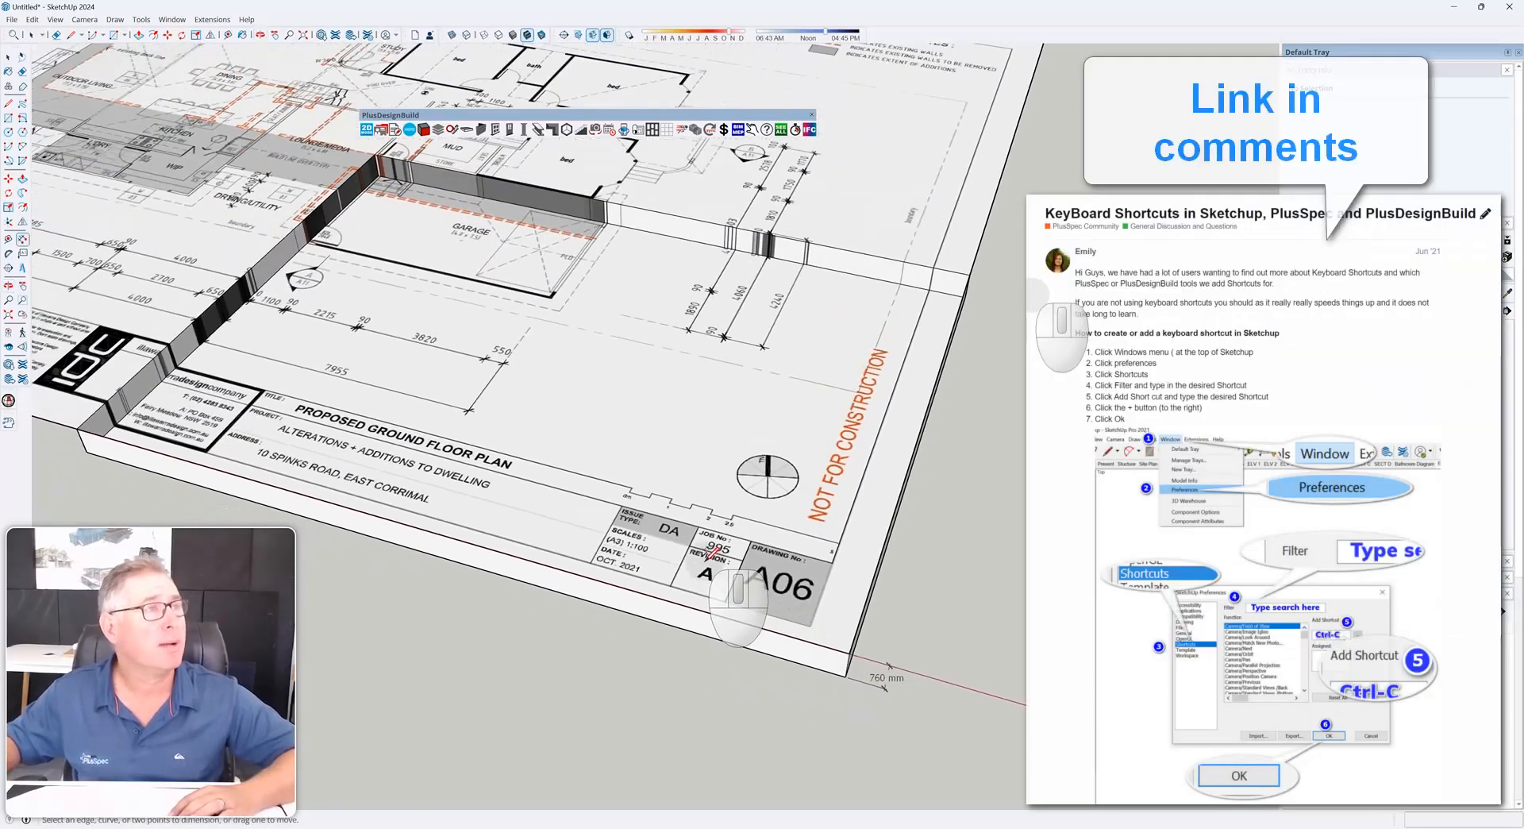
middle_drag(715, 553, 613, 488)
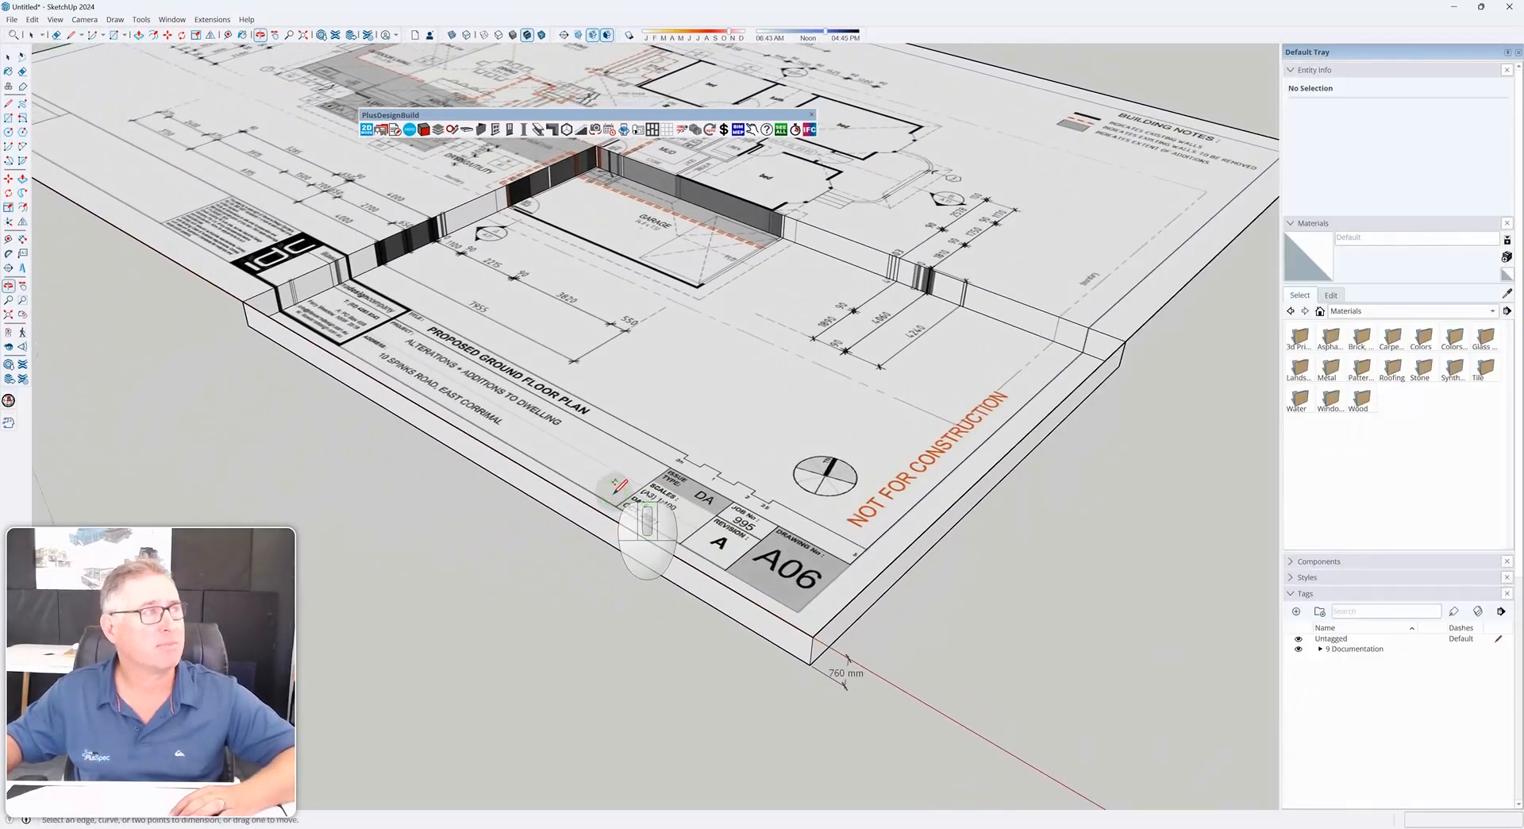
click(22, 241)
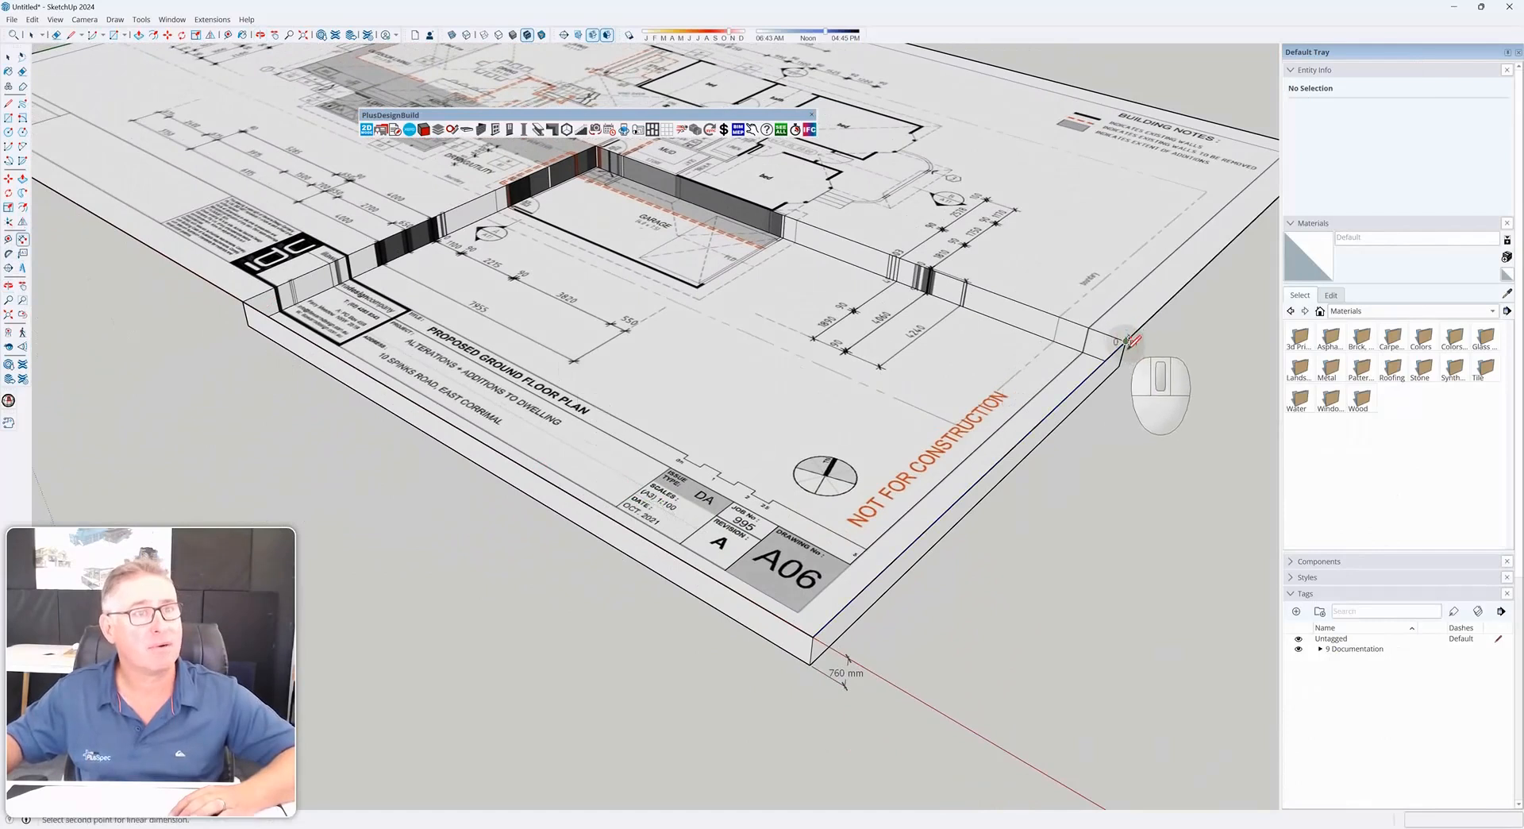
click(1176, 387)
key(space)
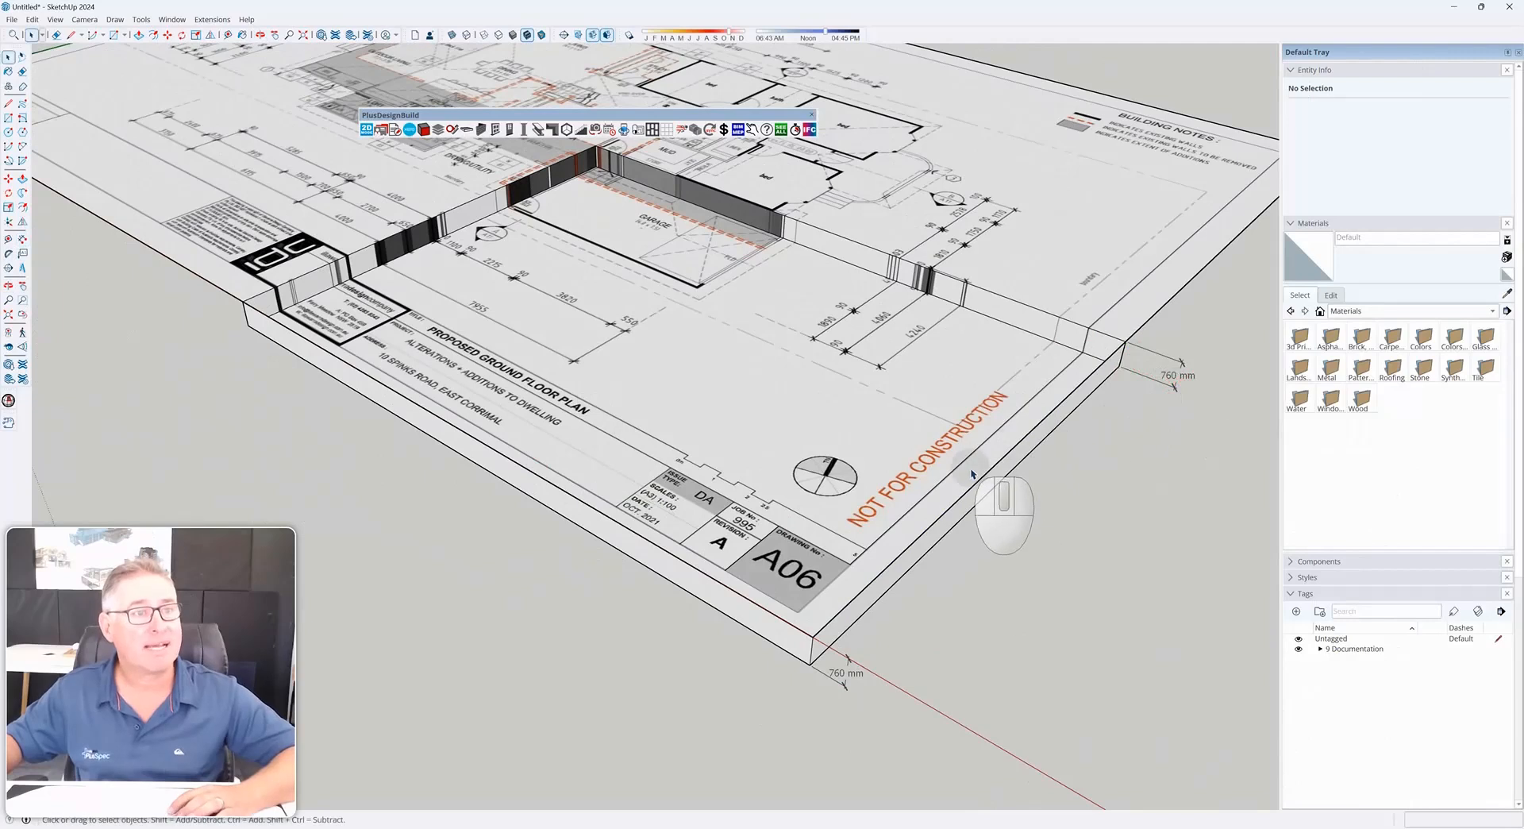
Select and delete the unwanted faces of the extruded block
click(949, 480)
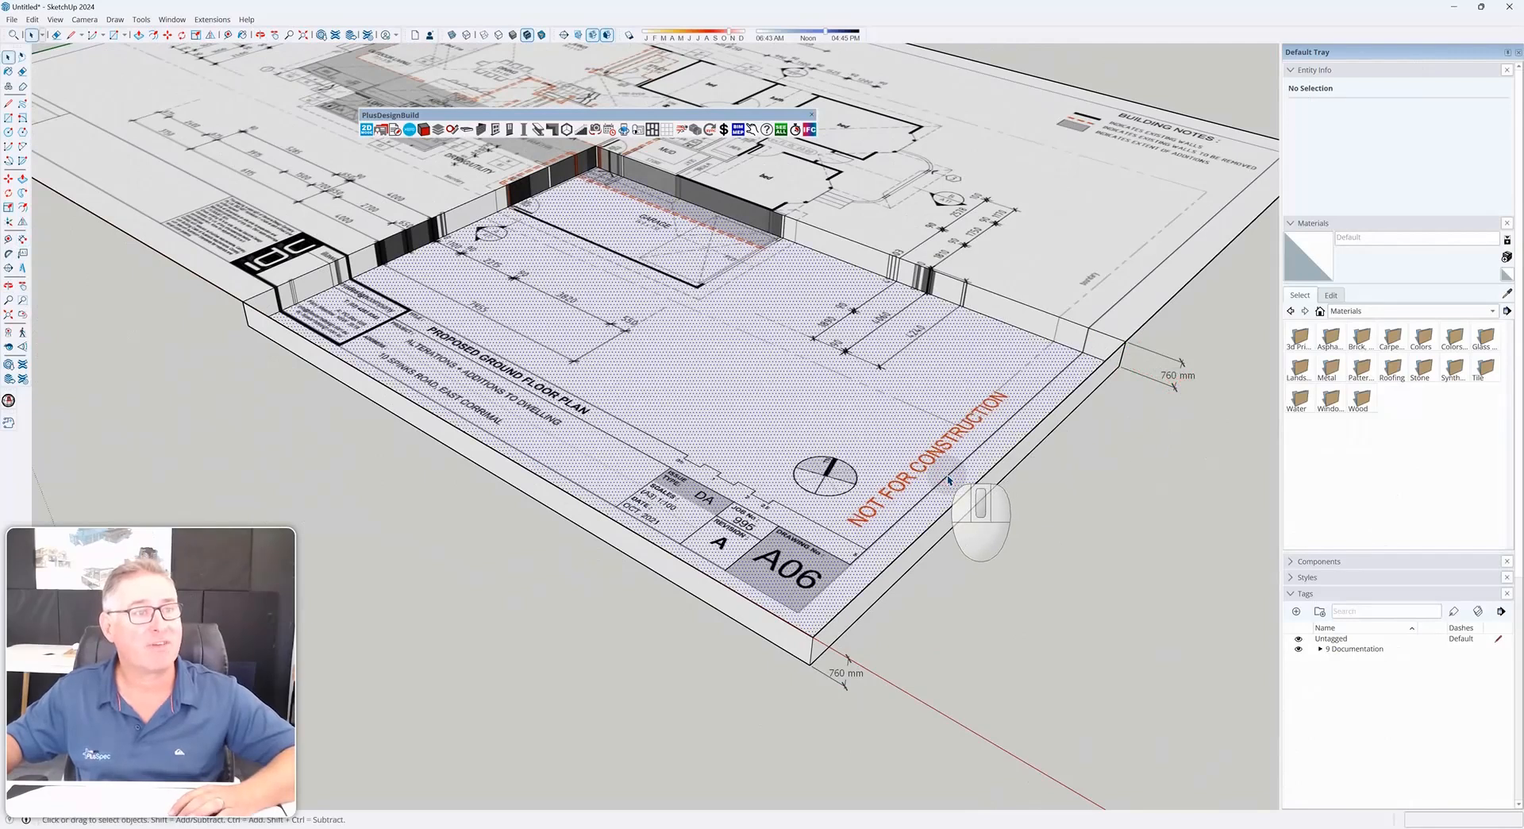
mouse_move(949, 481)
middle_down()
mouse_move(1089, 347)
mouse_move(1061, 334)
middle_up()
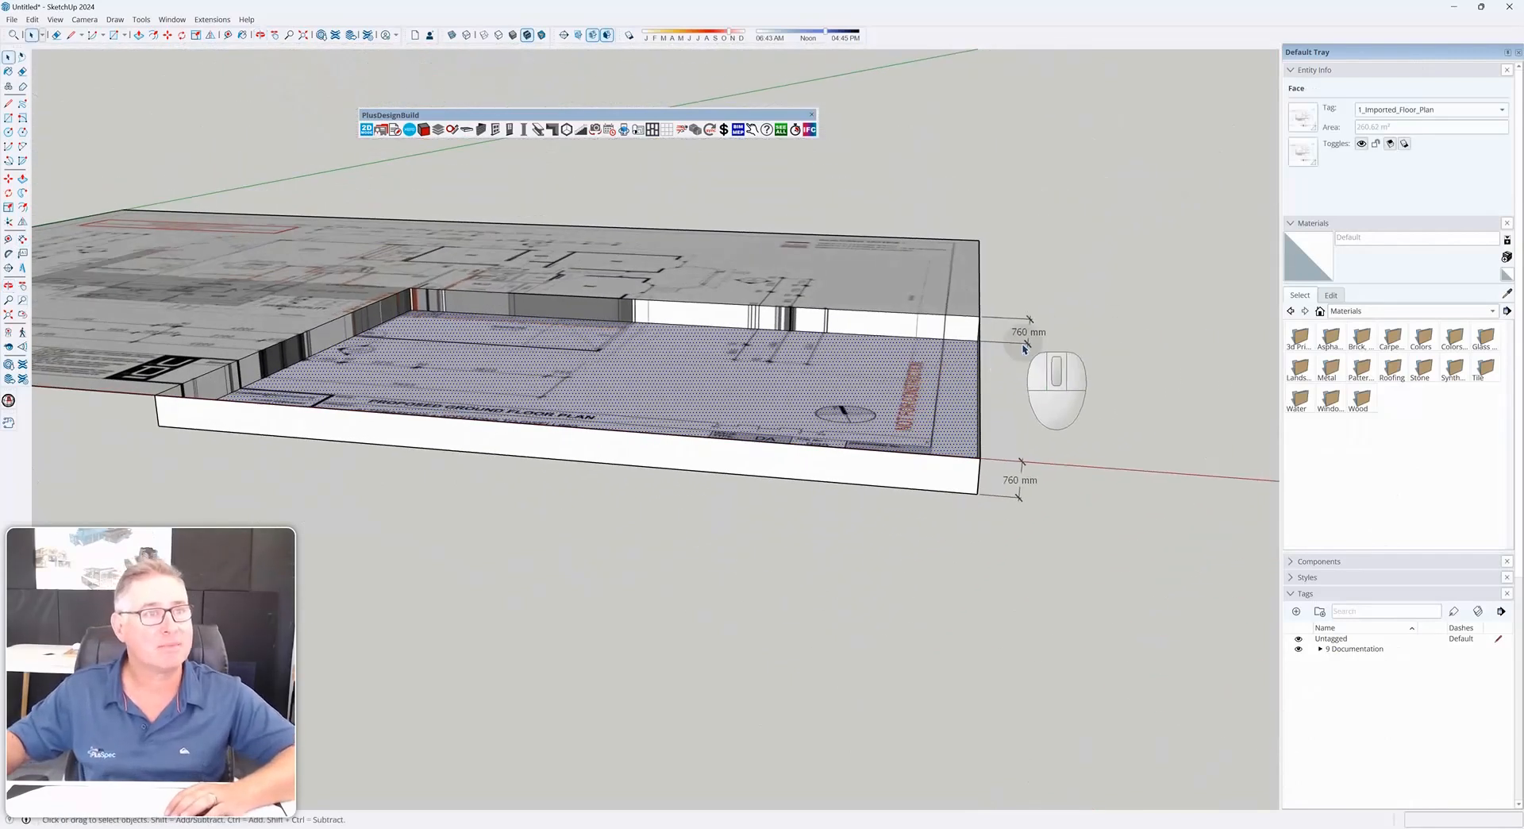
mouse_move(986, 386)
middle_down()
mouse_move(1151, 397)
mouse_move(1077, 396)
middle_up()
click(1064, 407)
key(Delete)
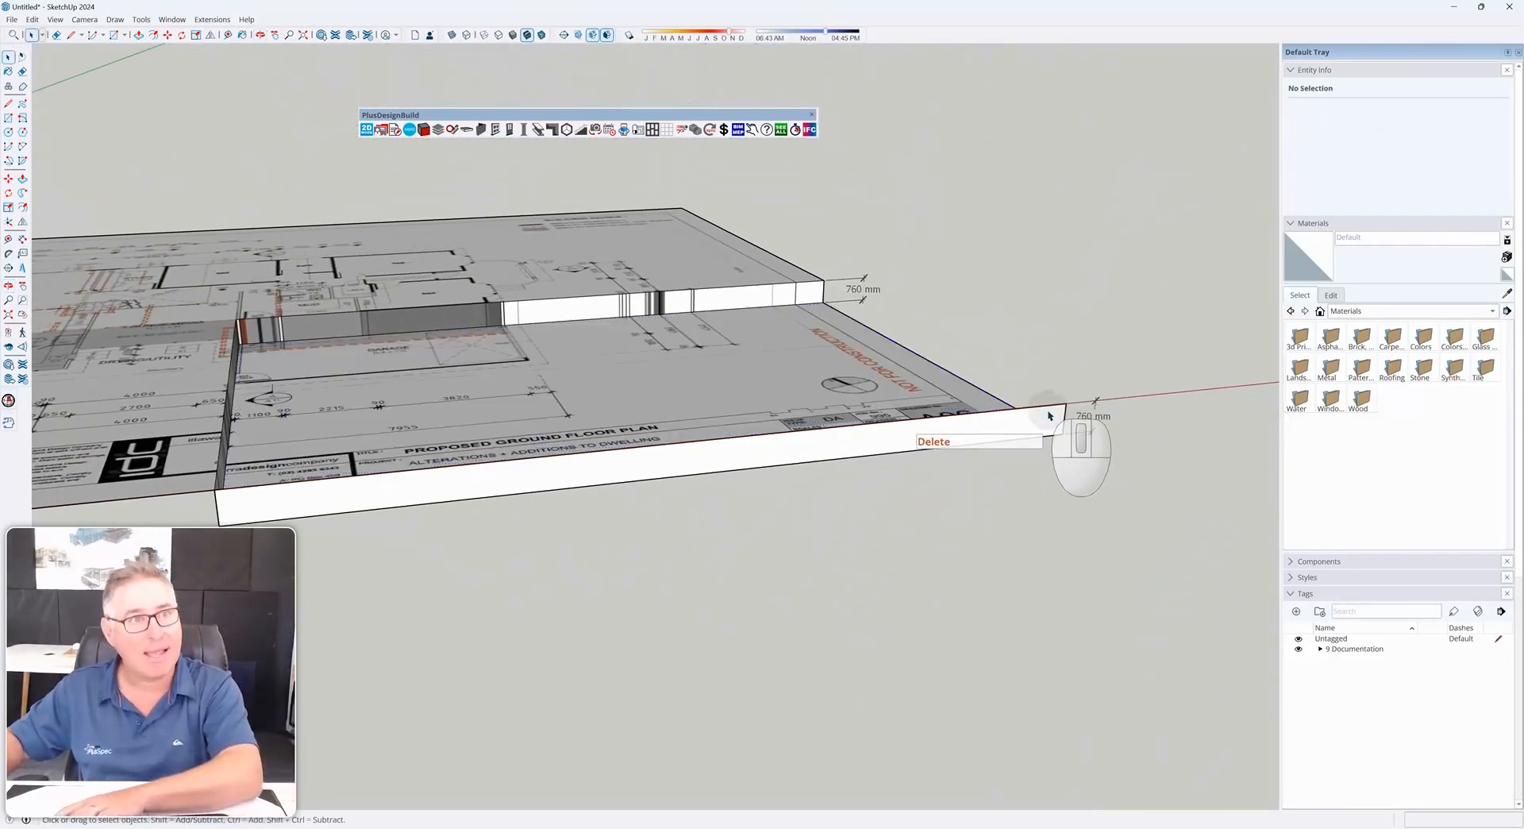
key(Delete)
middle_drag(1056, 437, 803, 623)
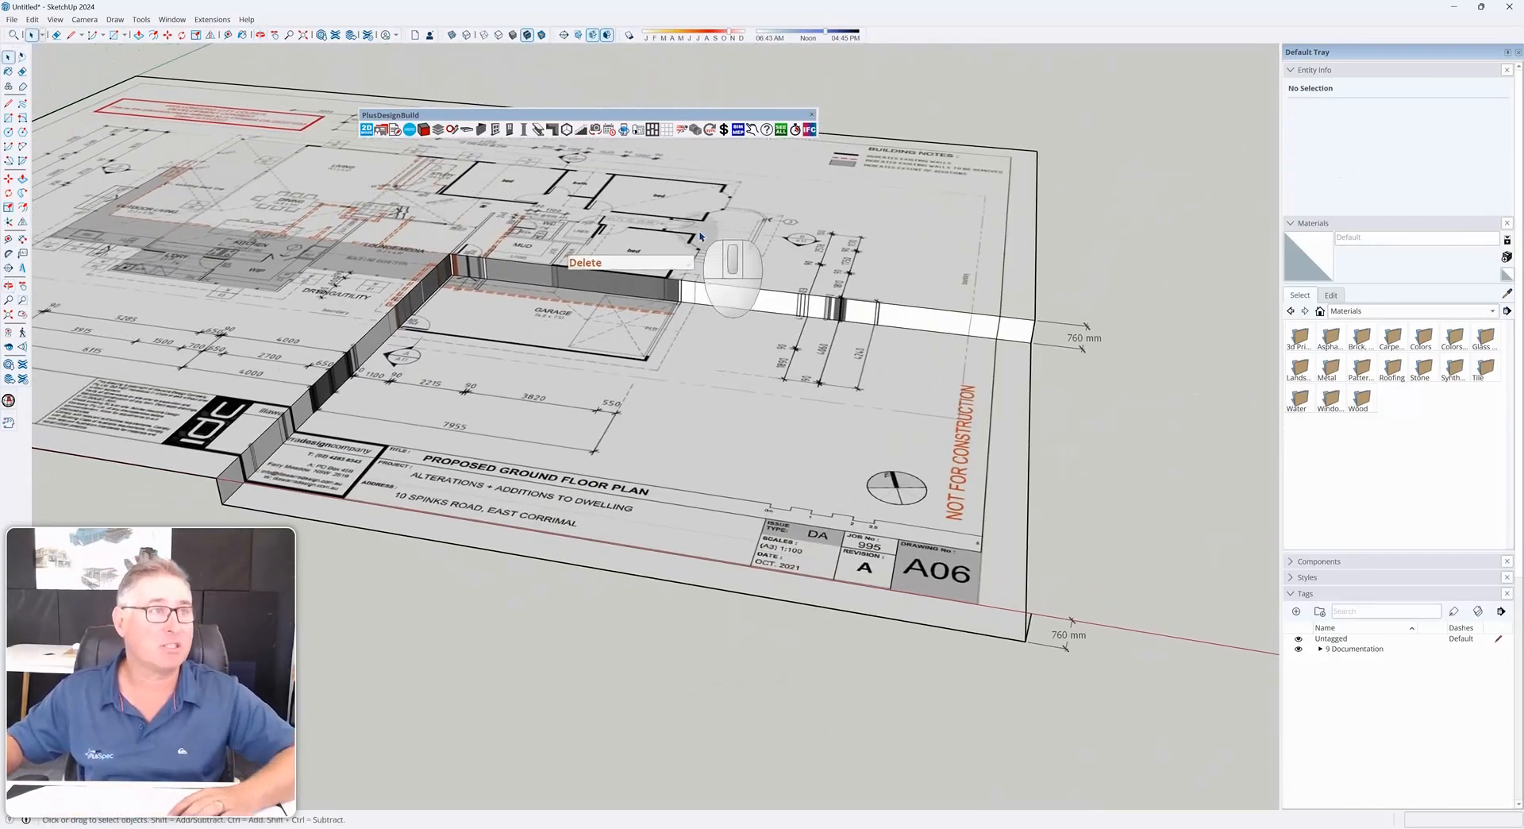
Select all the connected plan geometry and make it into a group
middle_drag(623, 369, 756, 377)
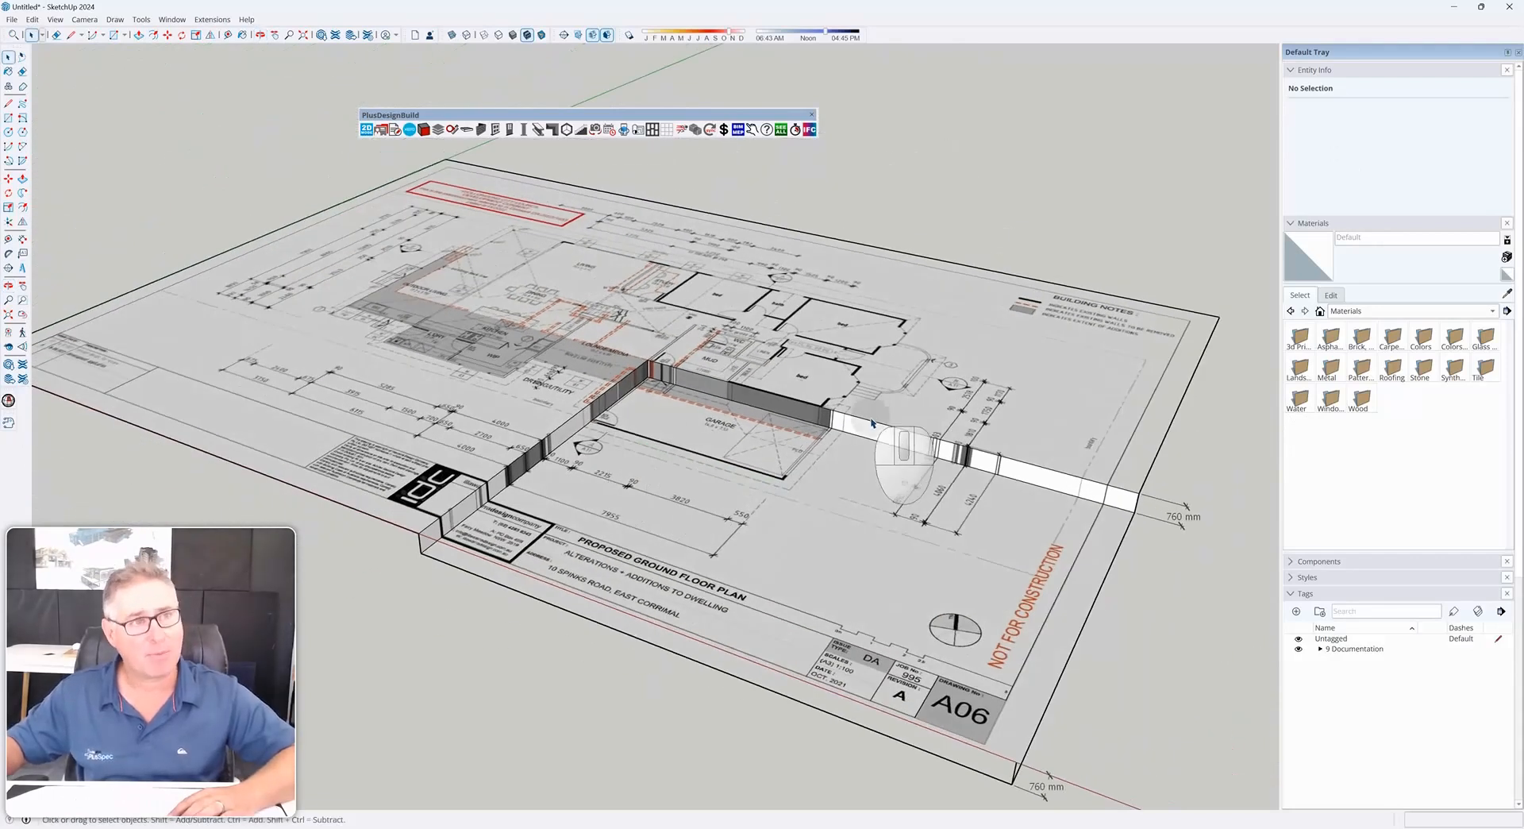
click(501, 371)
triple_click(504, 372)
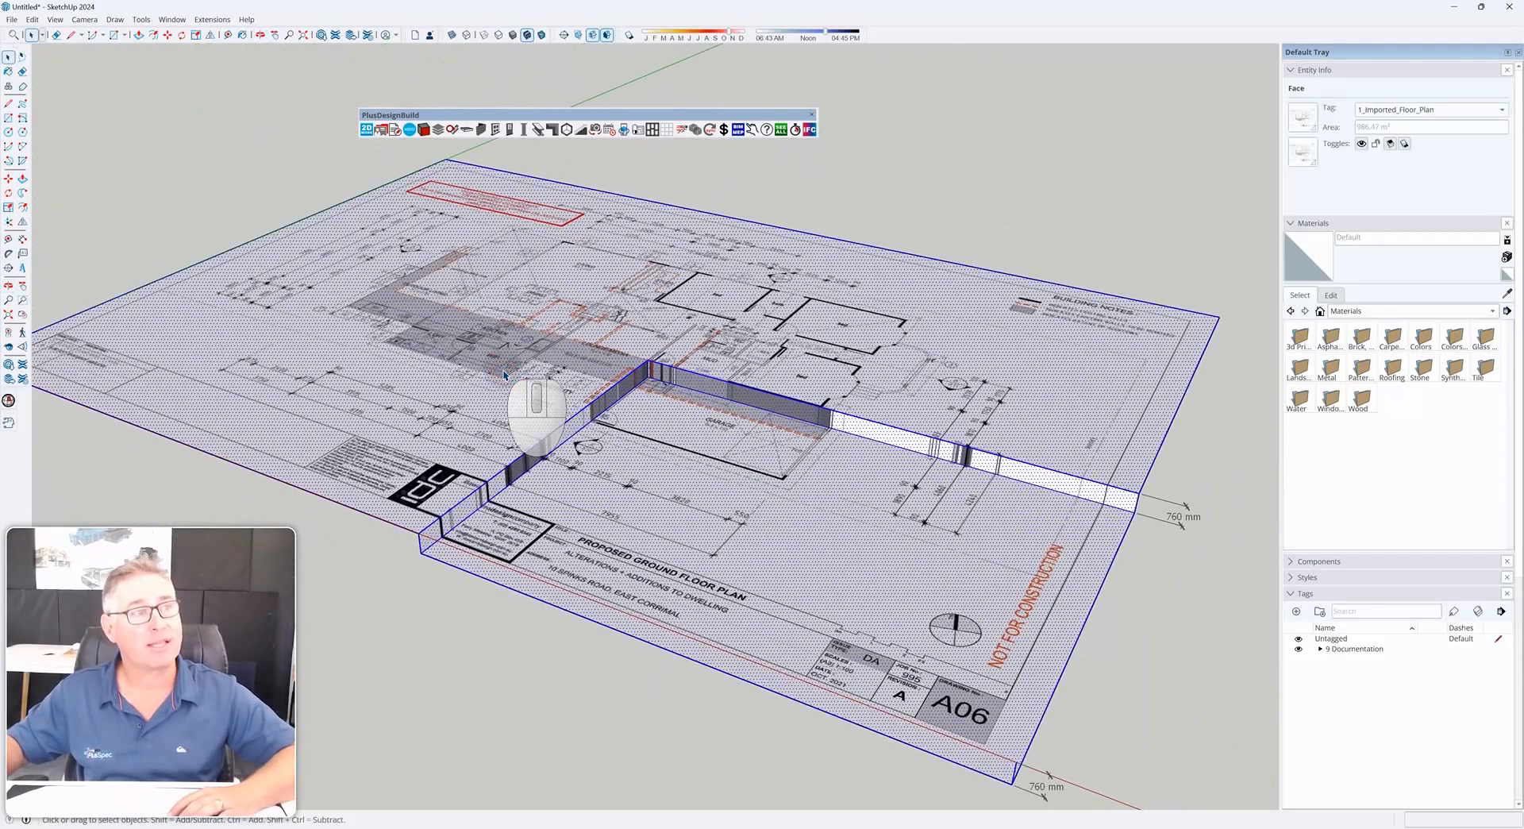
right_click(504, 374)
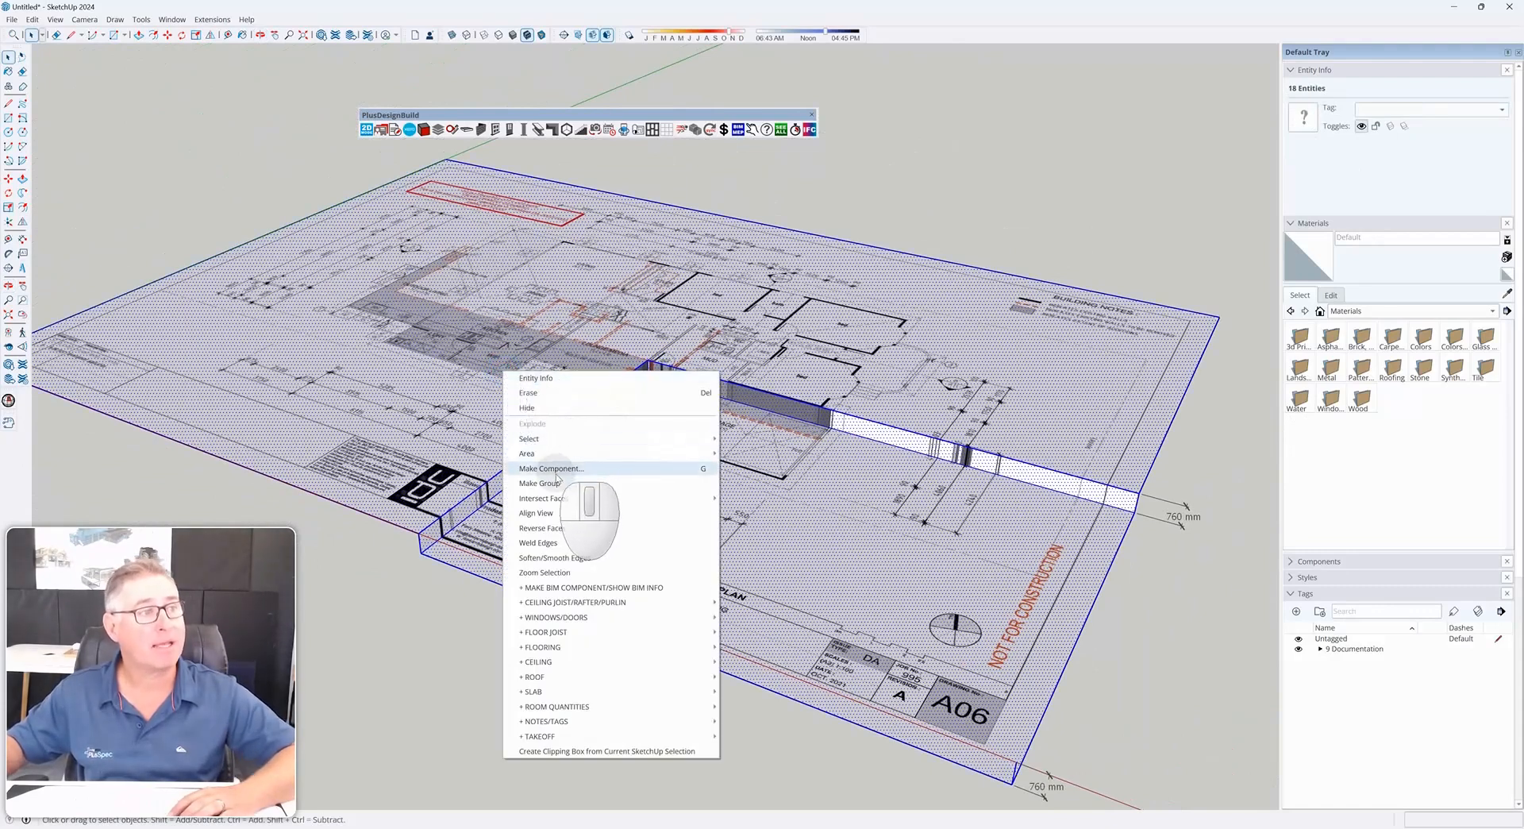
click(554, 488)
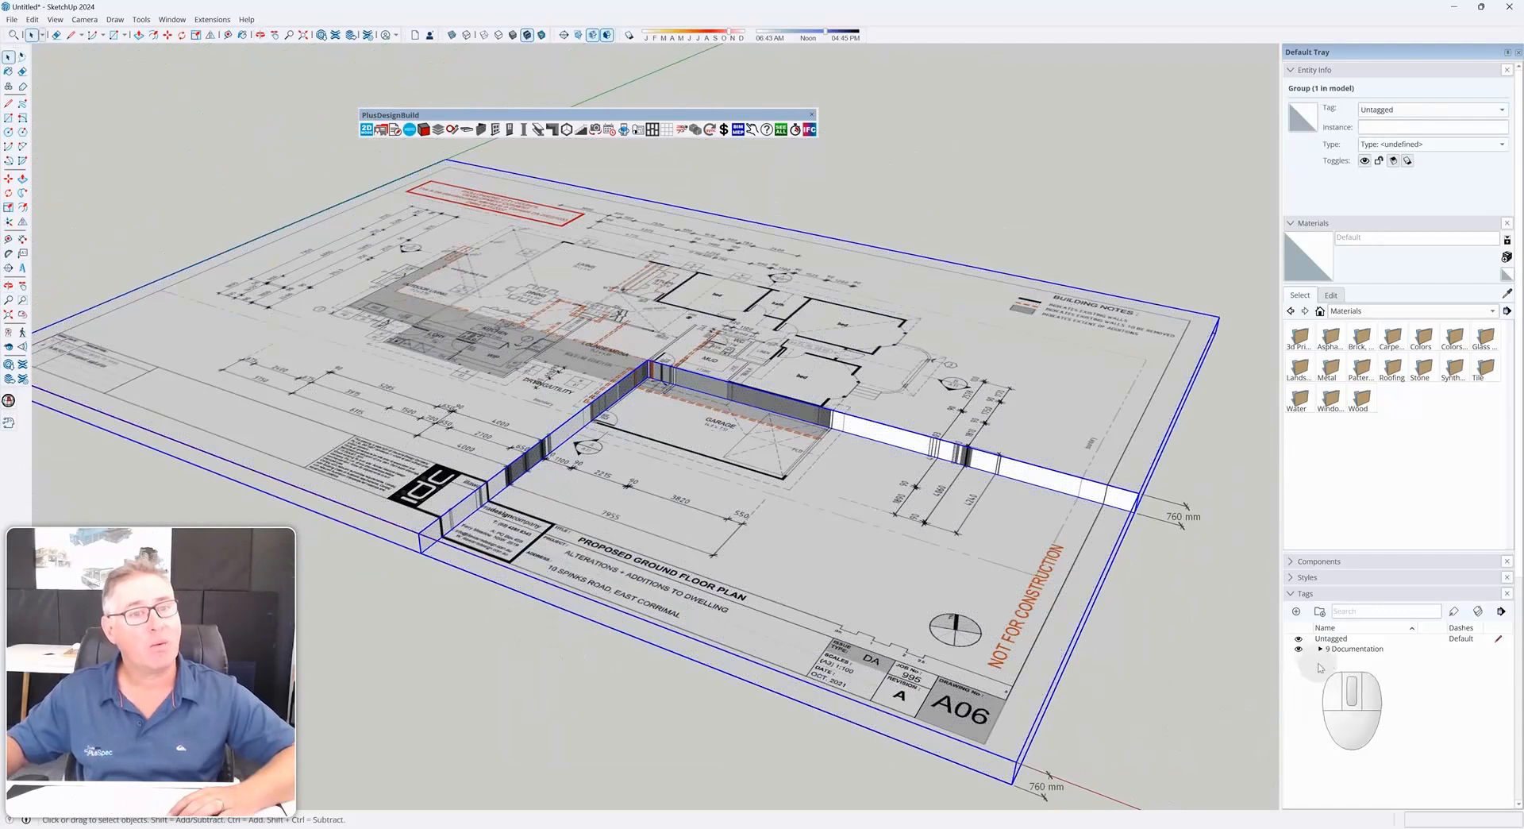
Toggle the visibility of the Documentation folder and the 1_Imported_Floor_Plan tag to check what they control
click(1299, 650)
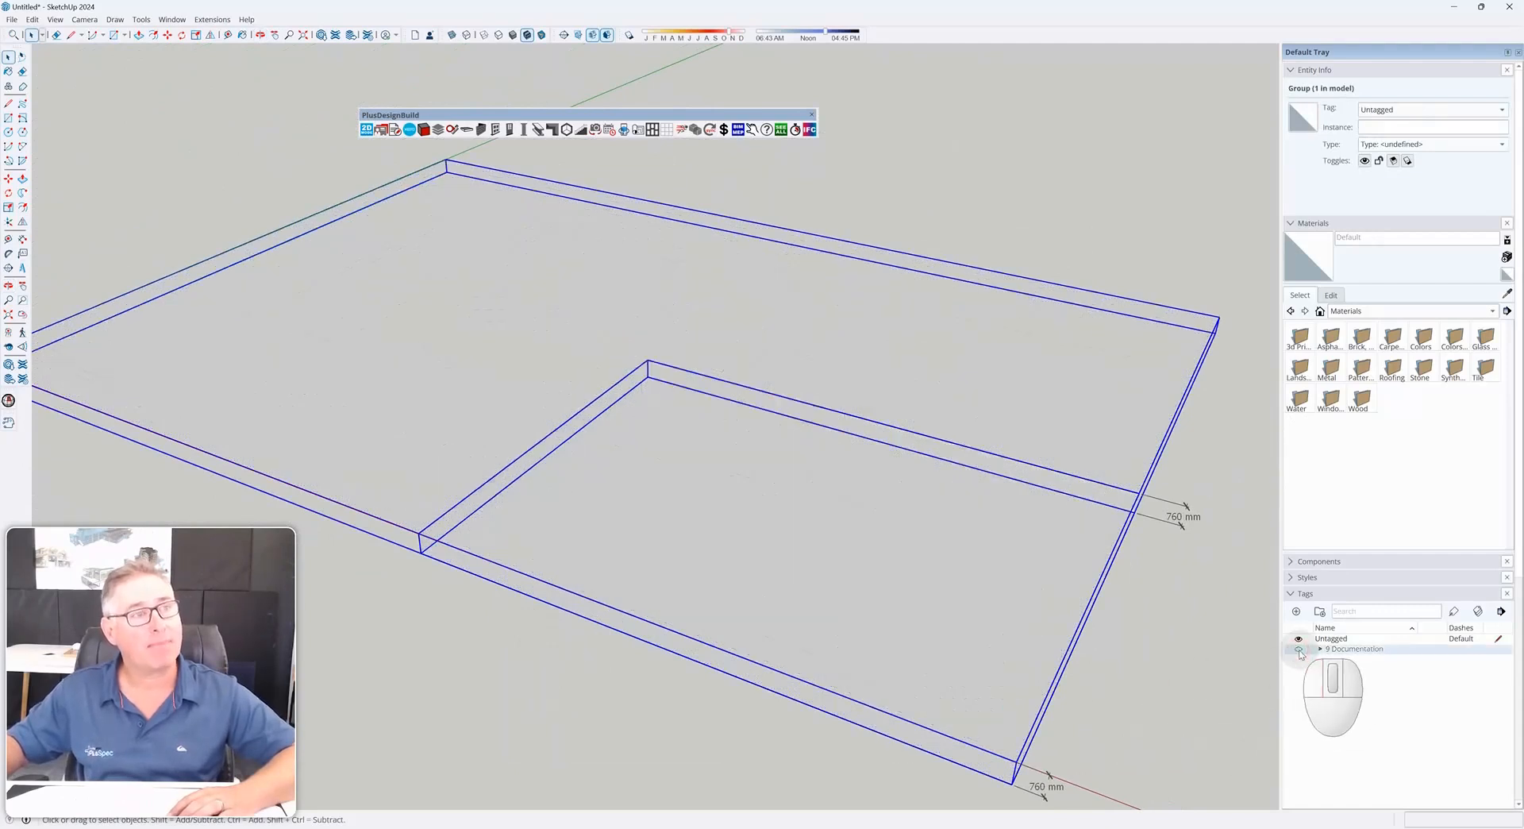
click(1299, 649)
click(1299, 649)
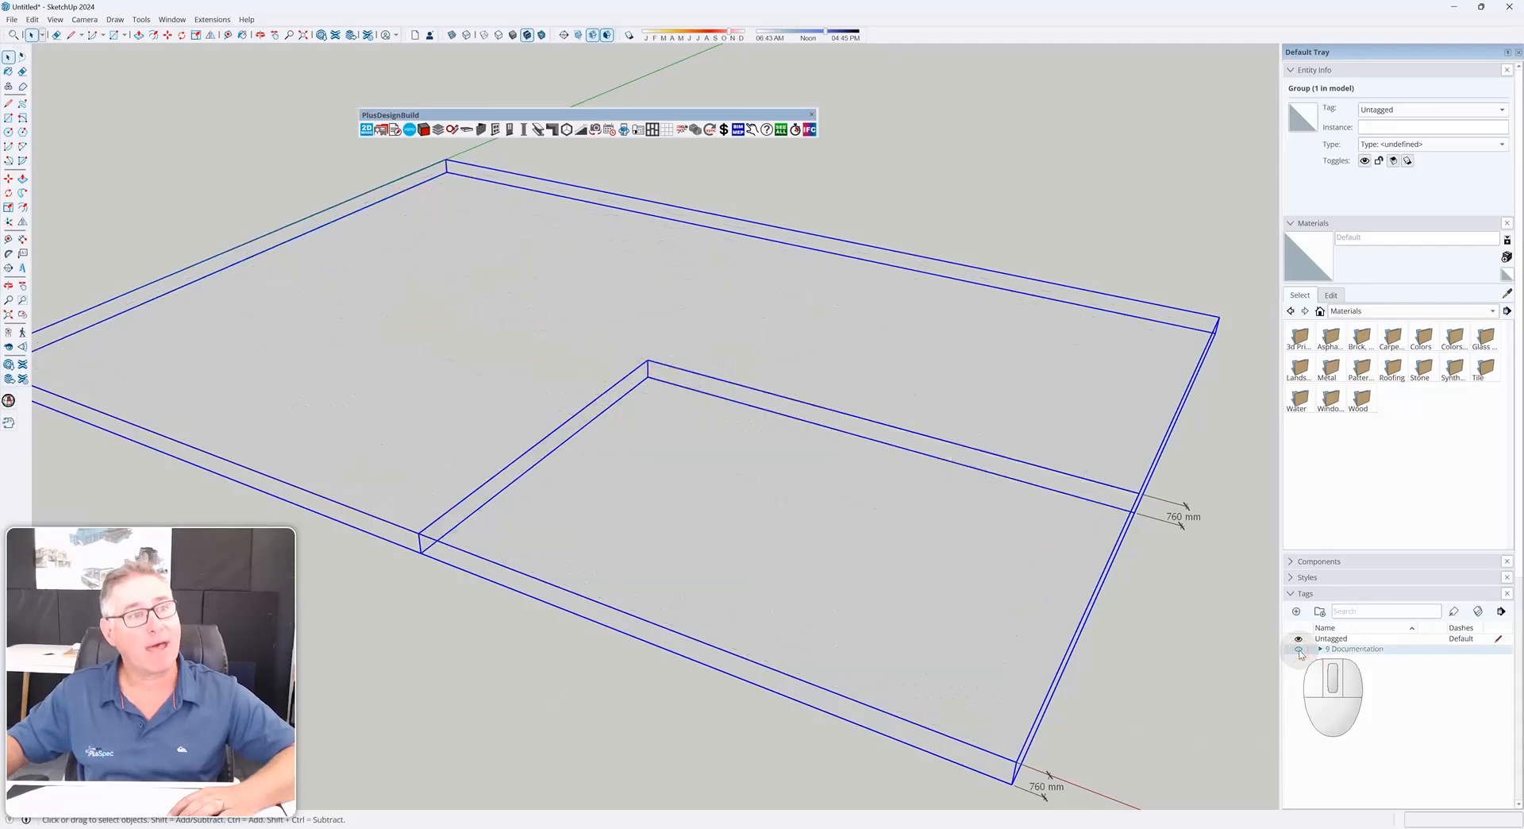
click(1299, 650)
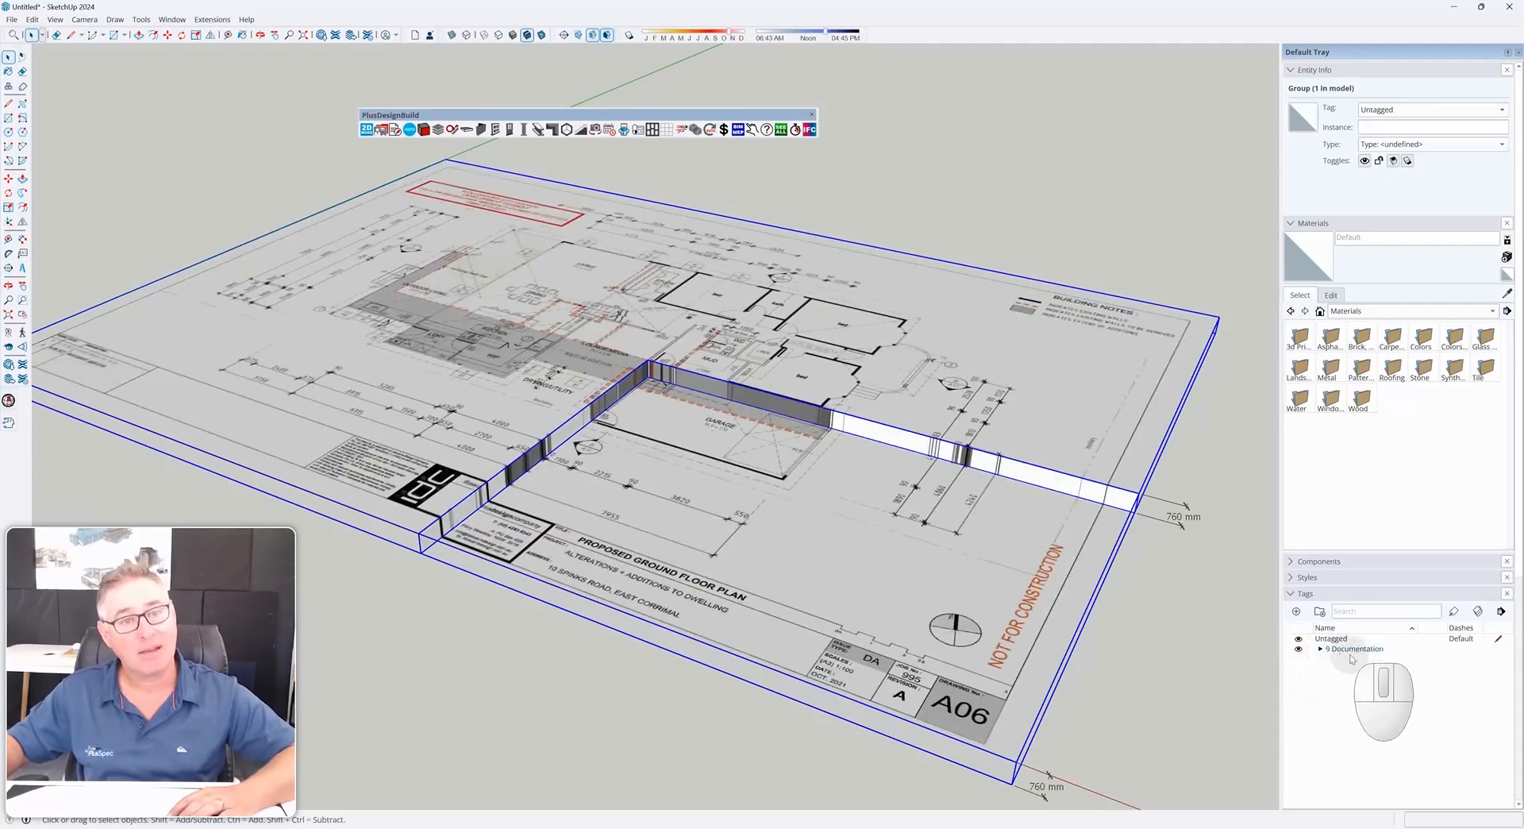
click(1194, 673)
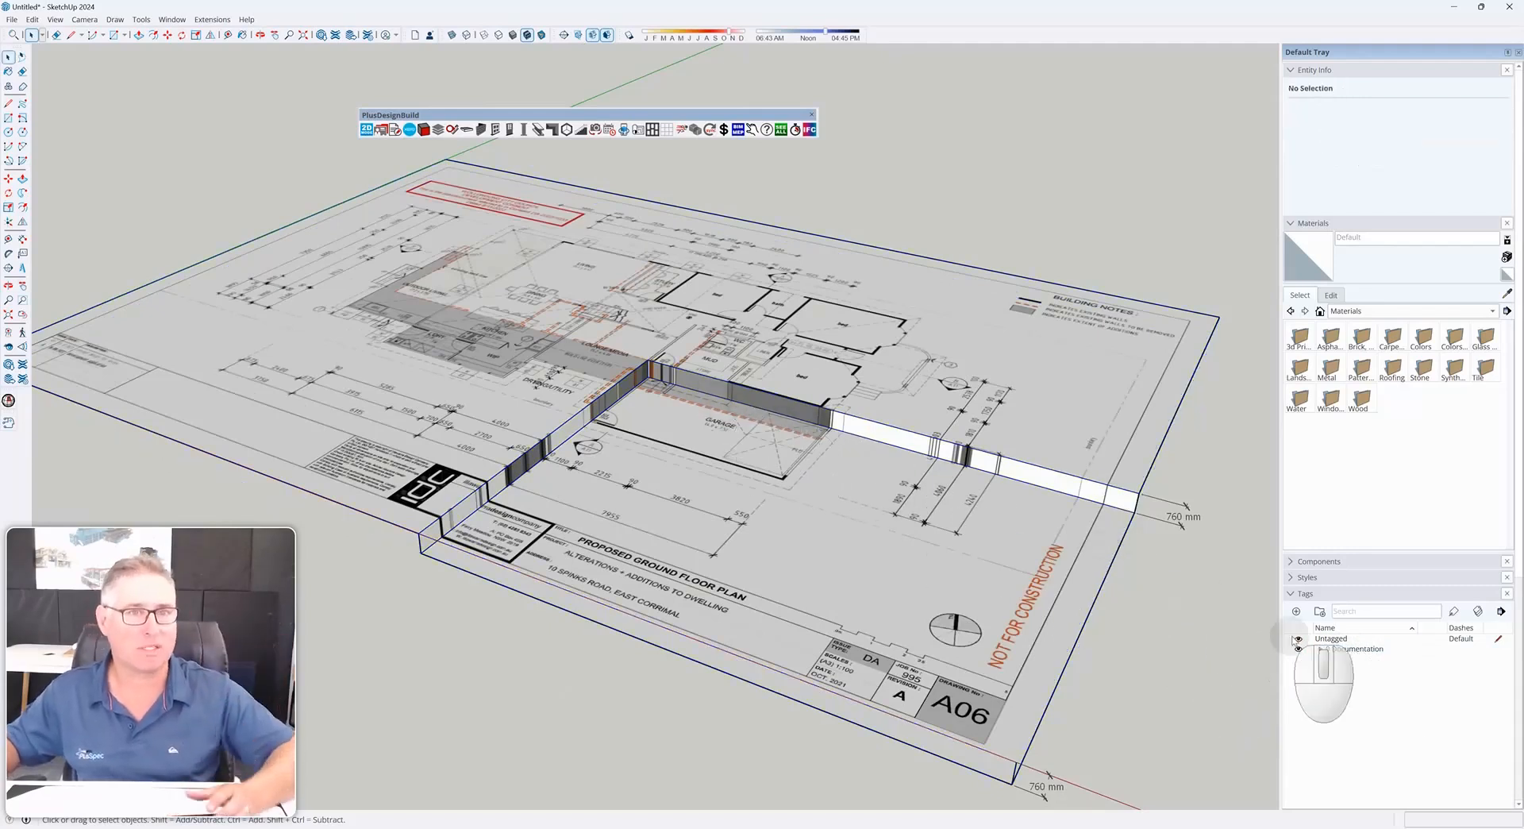
click(1323, 649)
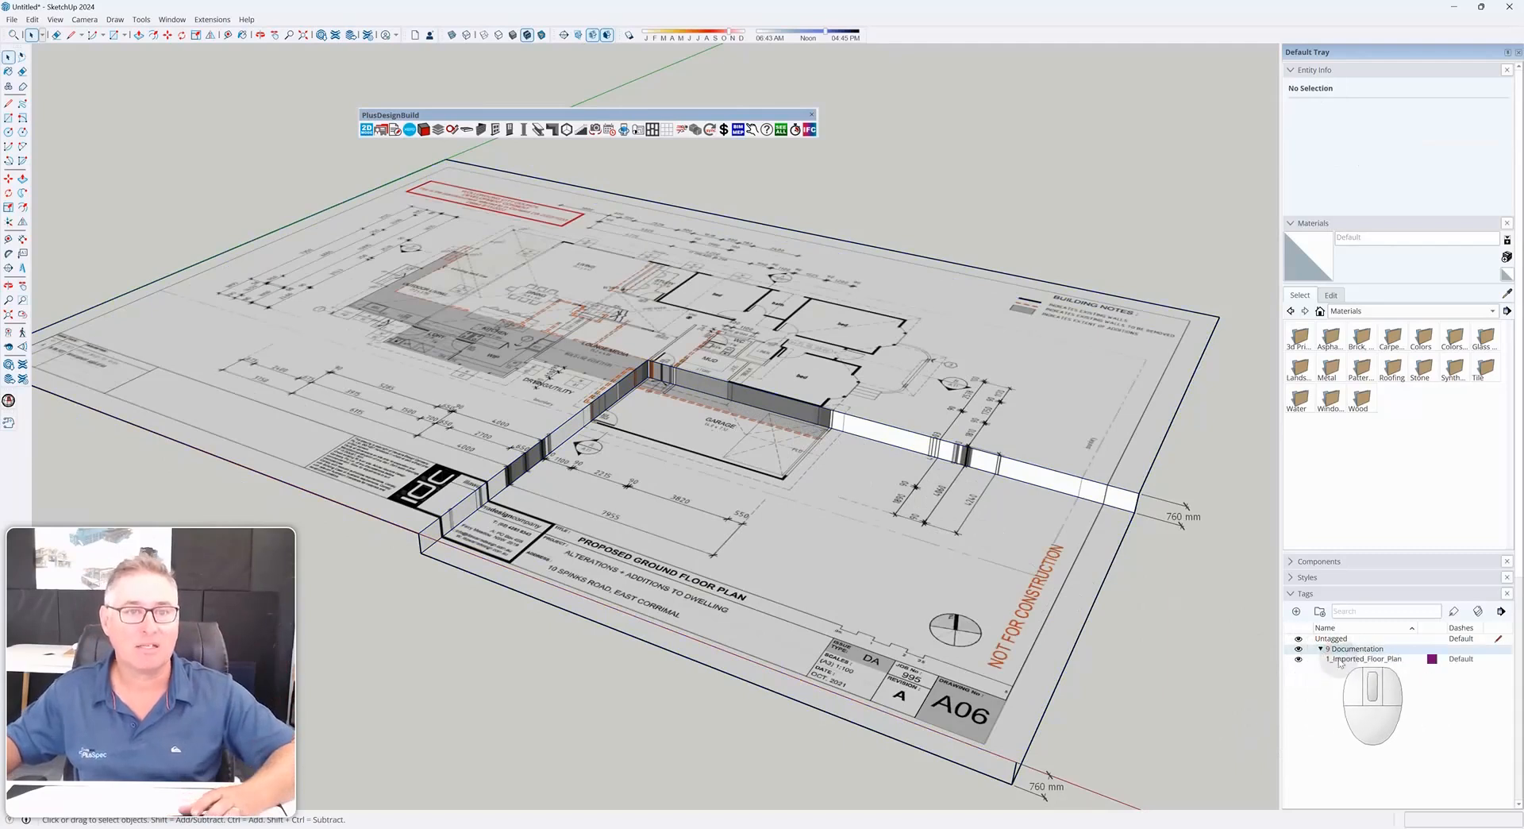
click(1299, 659)
click(1299, 659)
click(1299, 659)
click(1299, 659)
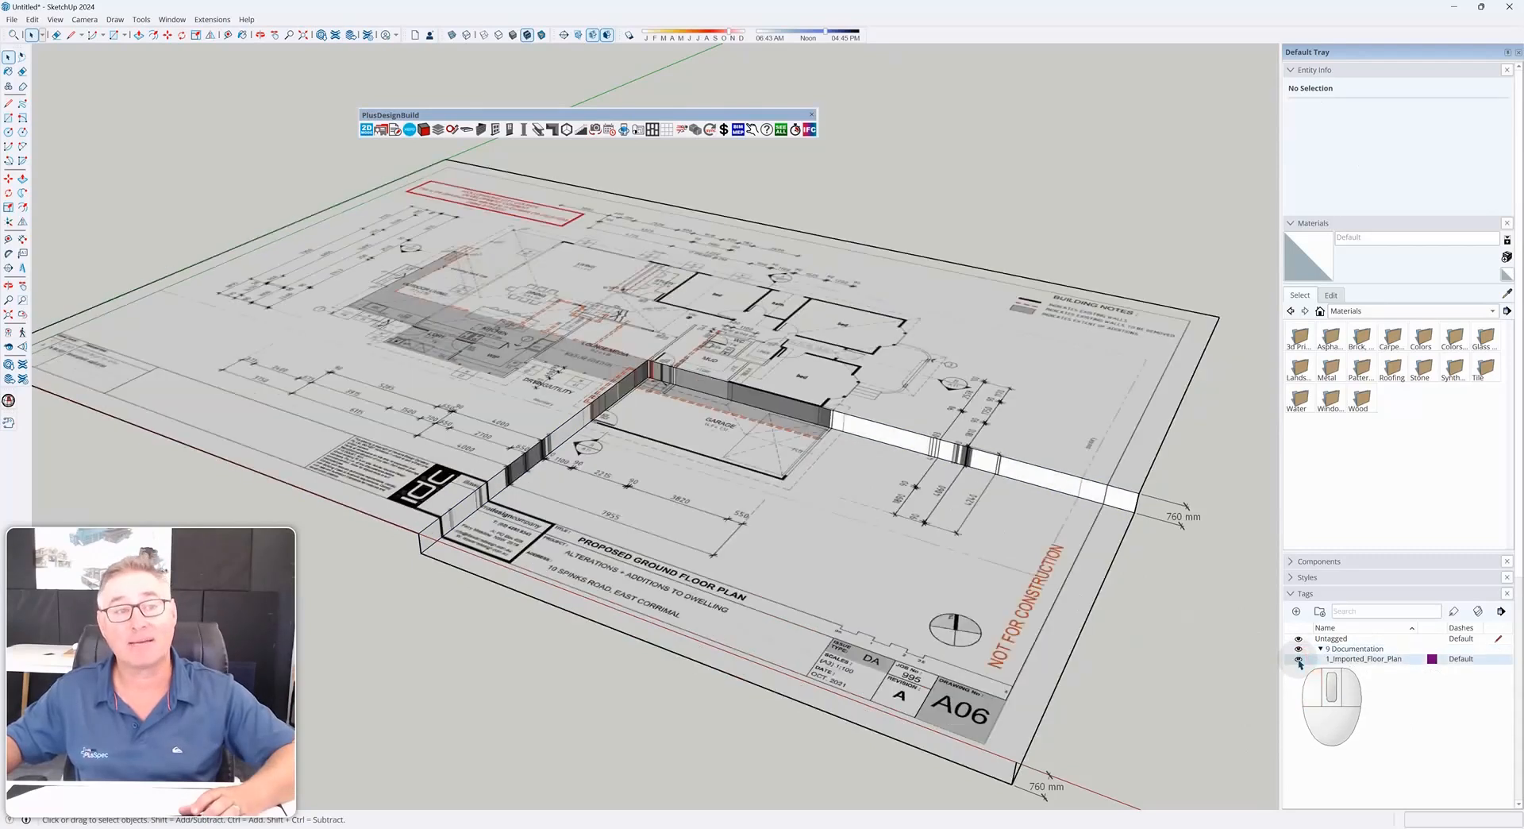
Lock the floor plan group
click(688, 410)
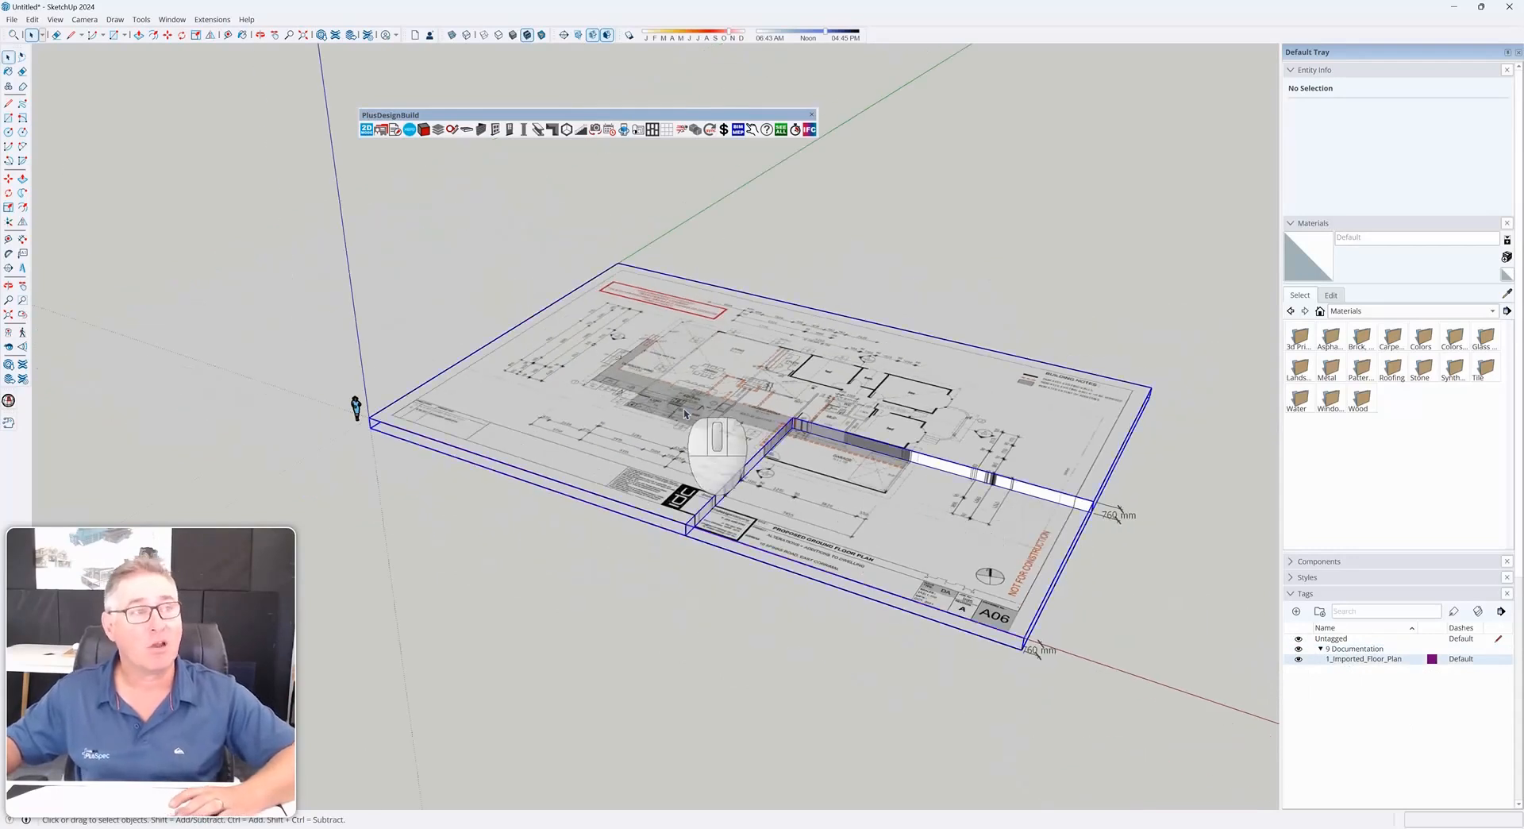
right_click(687, 410)
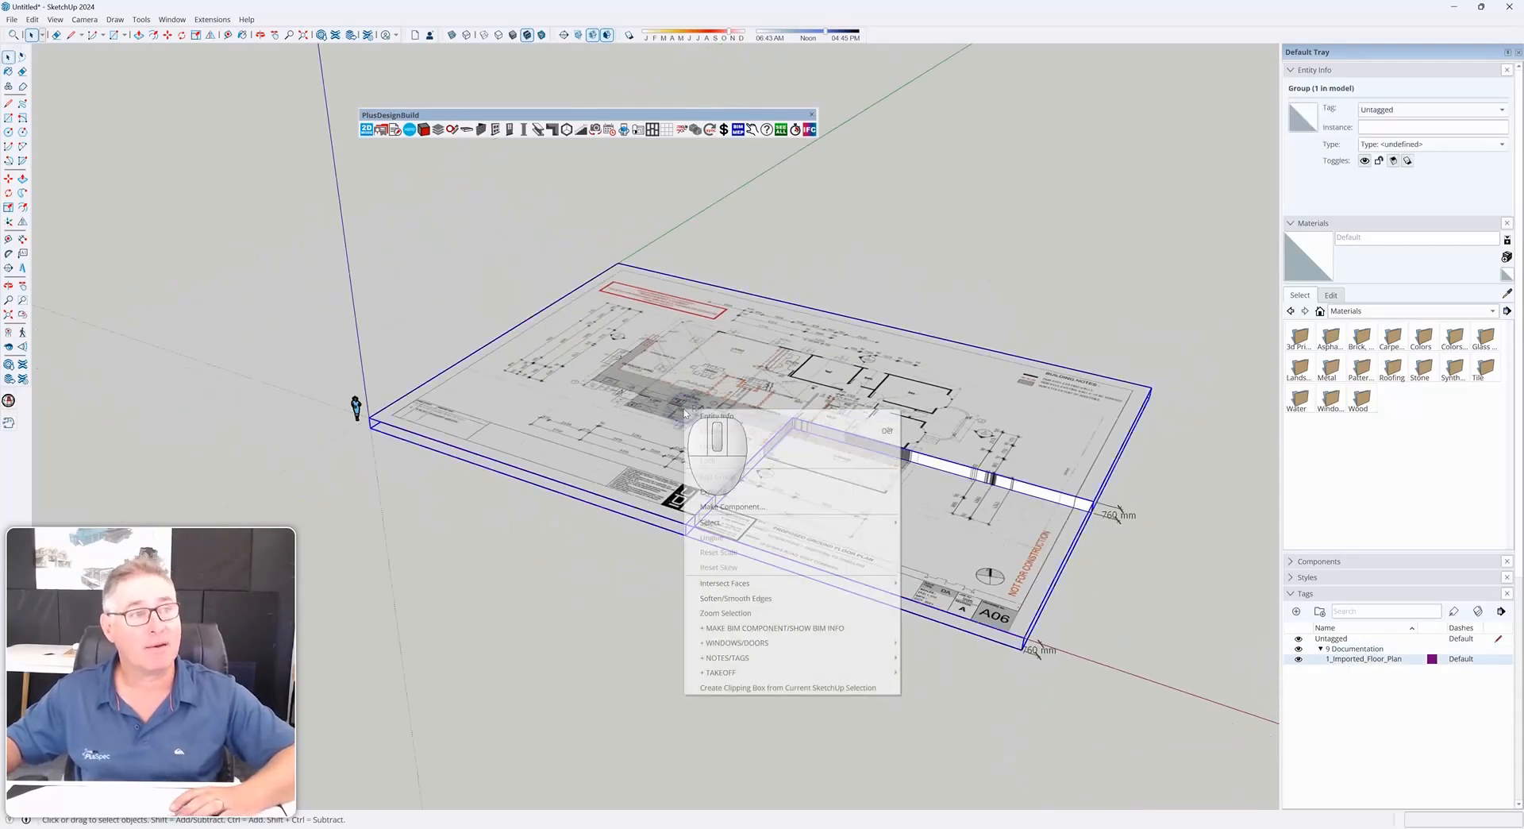
click(749, 462)
click(624, 592)
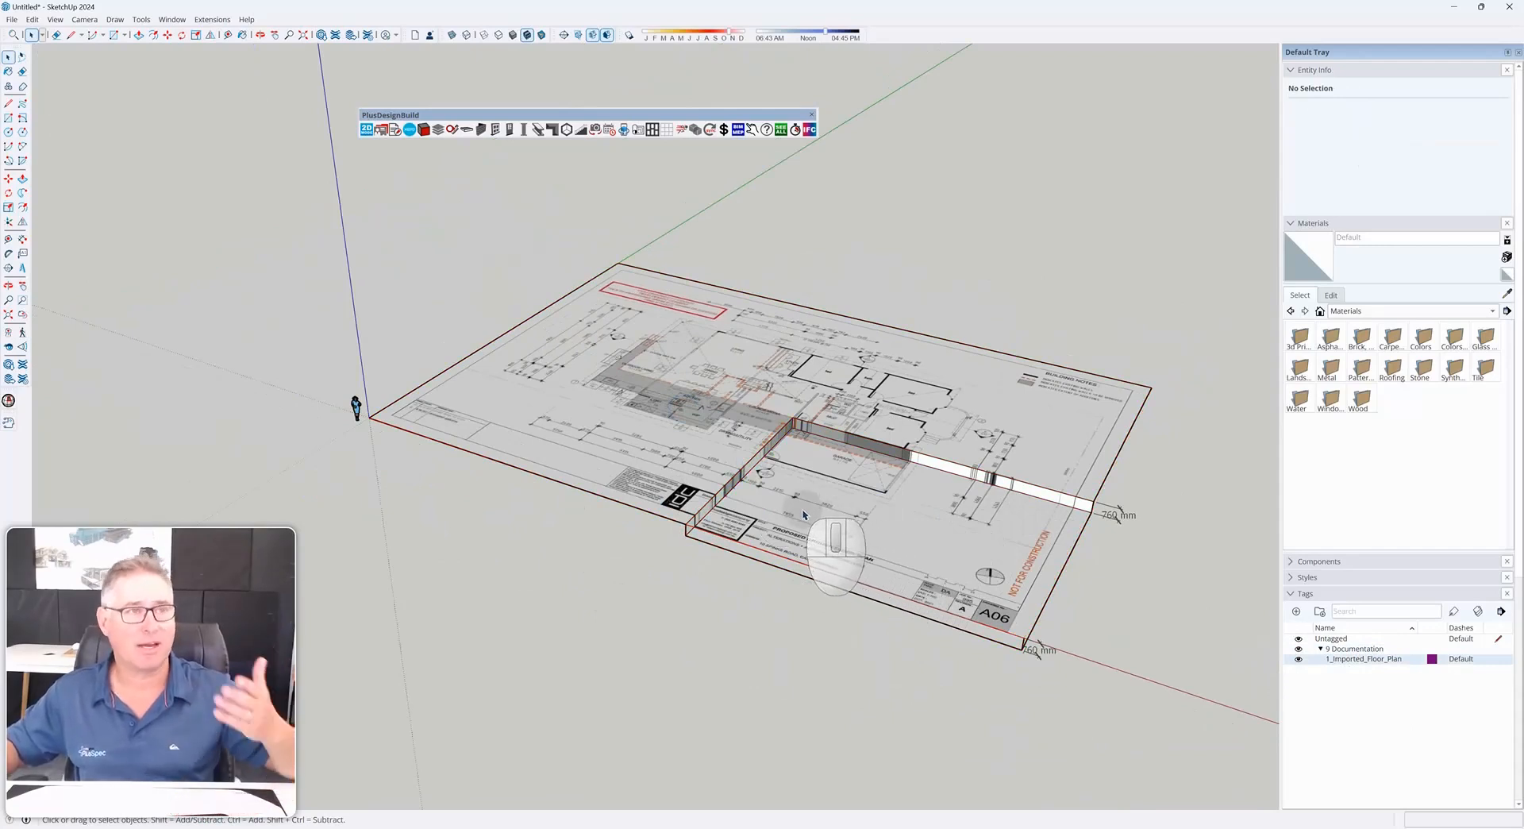
middle_drag(799, 514, 669, 484)
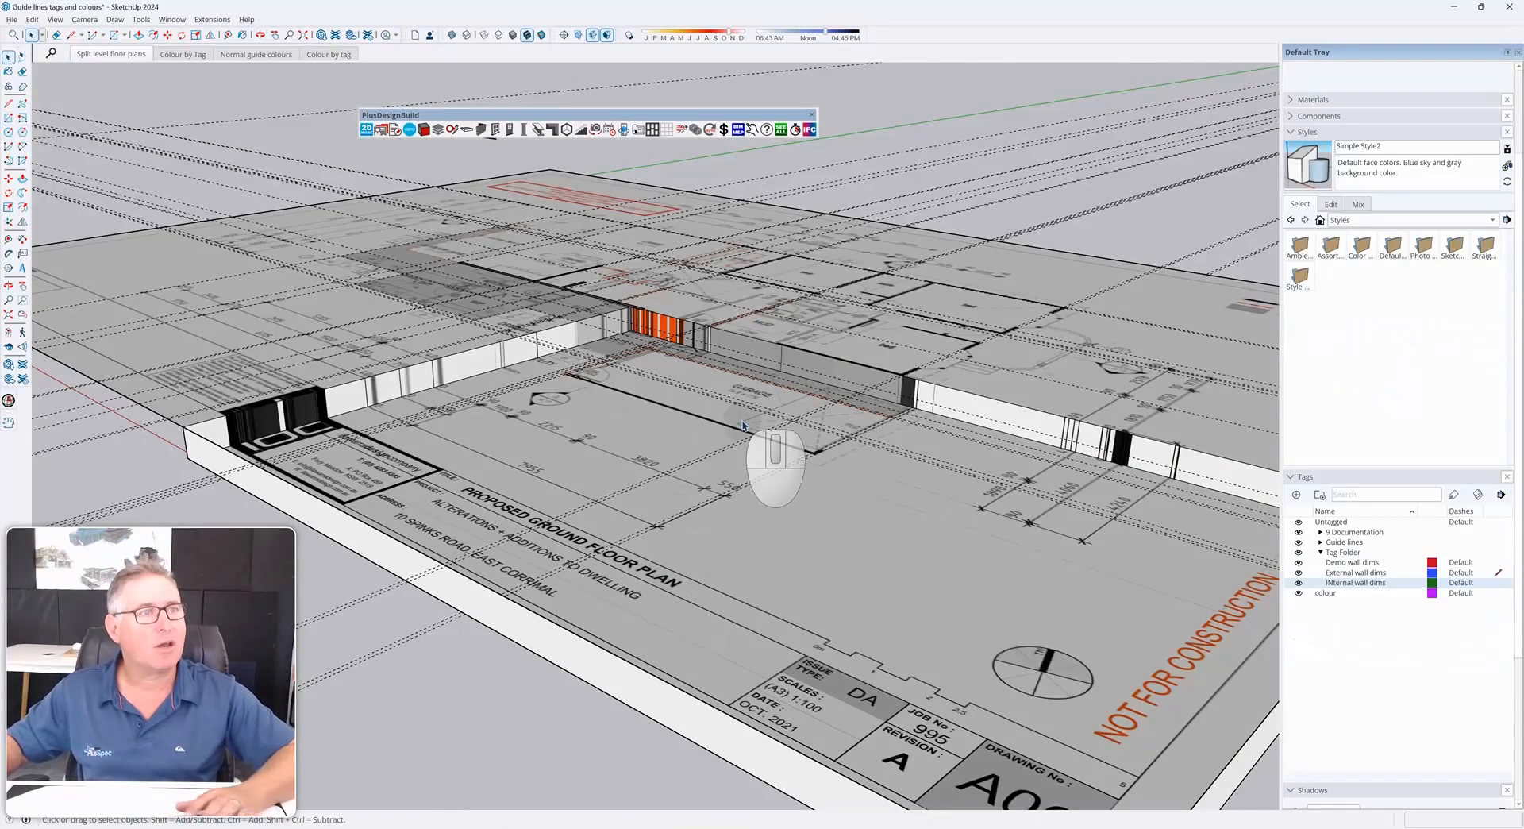
Try to hide the External wall dims tag while it is the current tag
middle_drag(744, 445, 1239, 587)
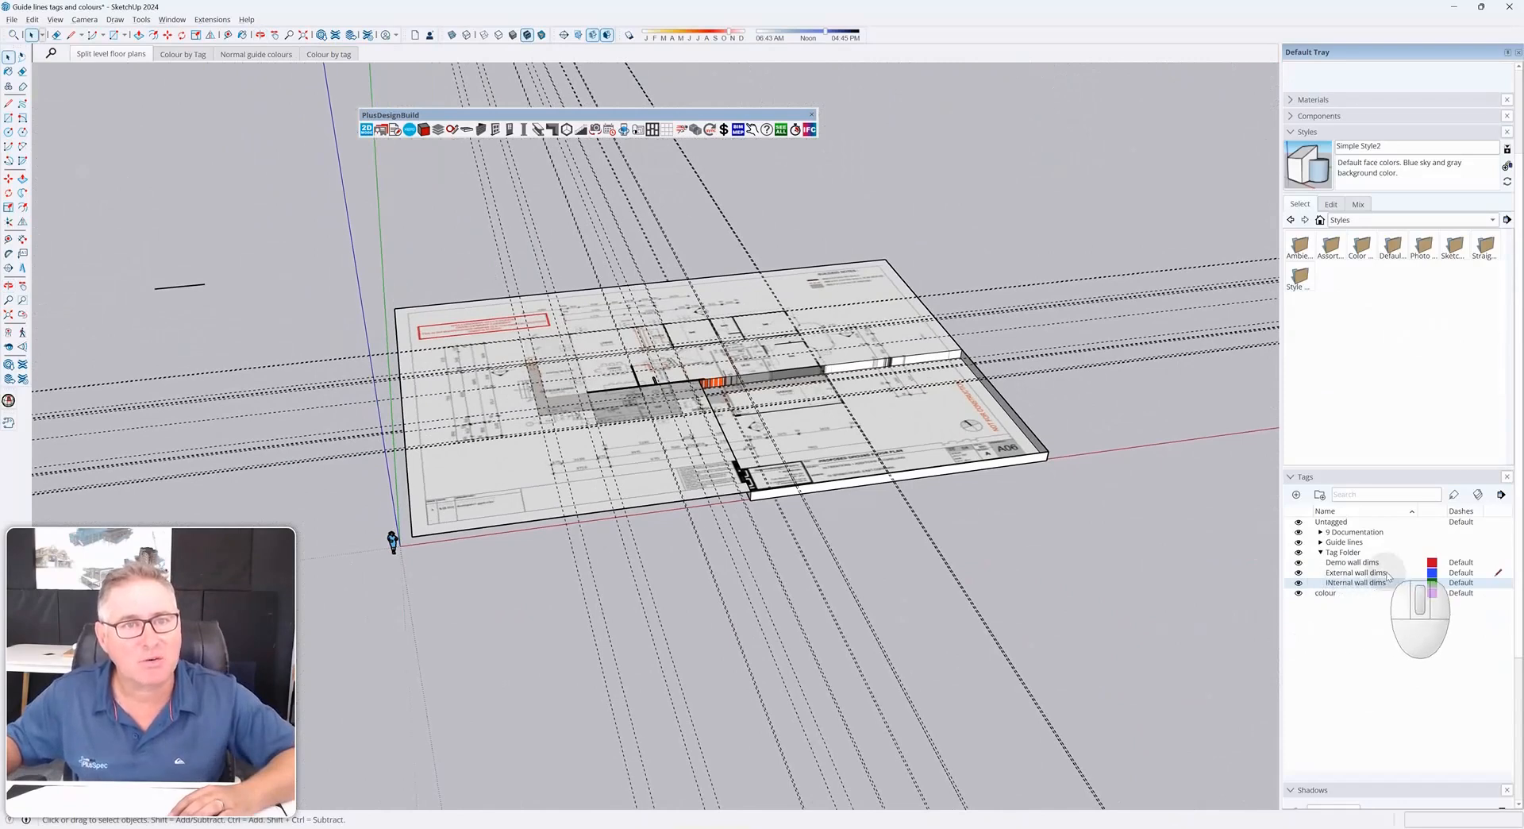
click(1299, 572)
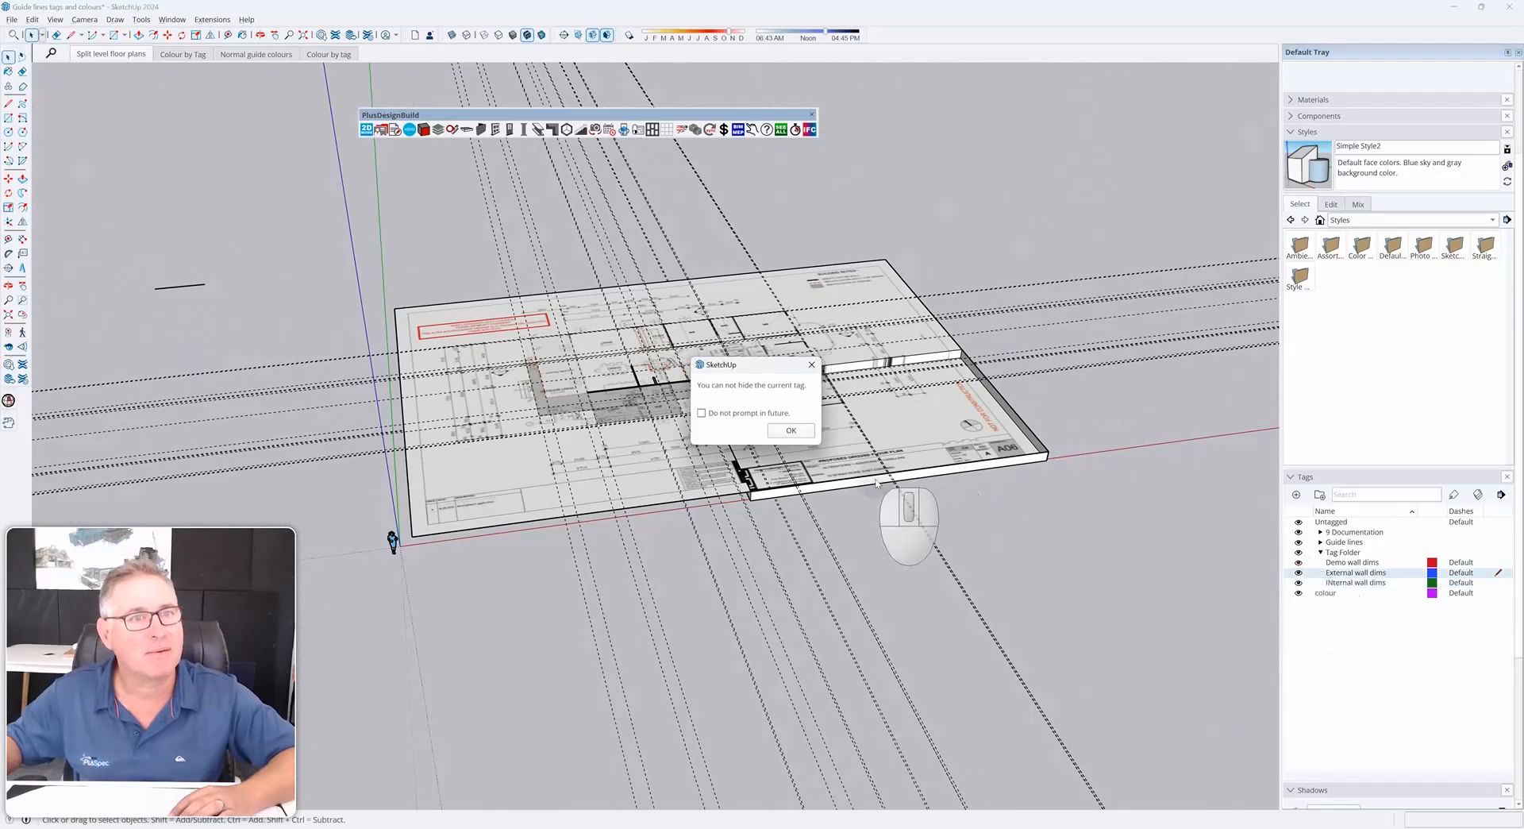
click(791, 430)
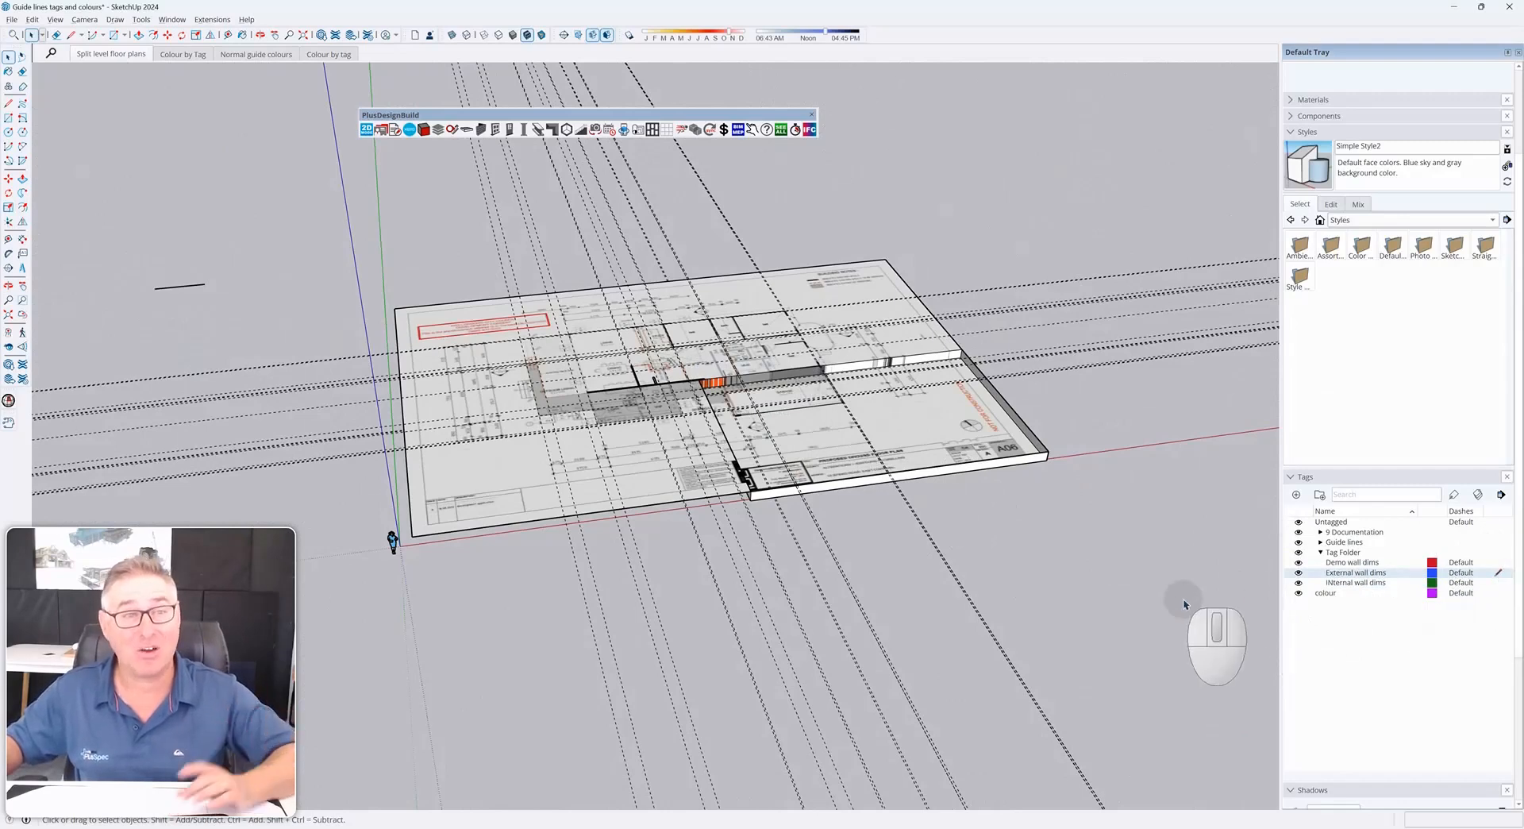
Draw a circle beside the floor plan while External wall dims is the current tag
key(c)
click(1062, 594)
click(1139, 604)
key(space)
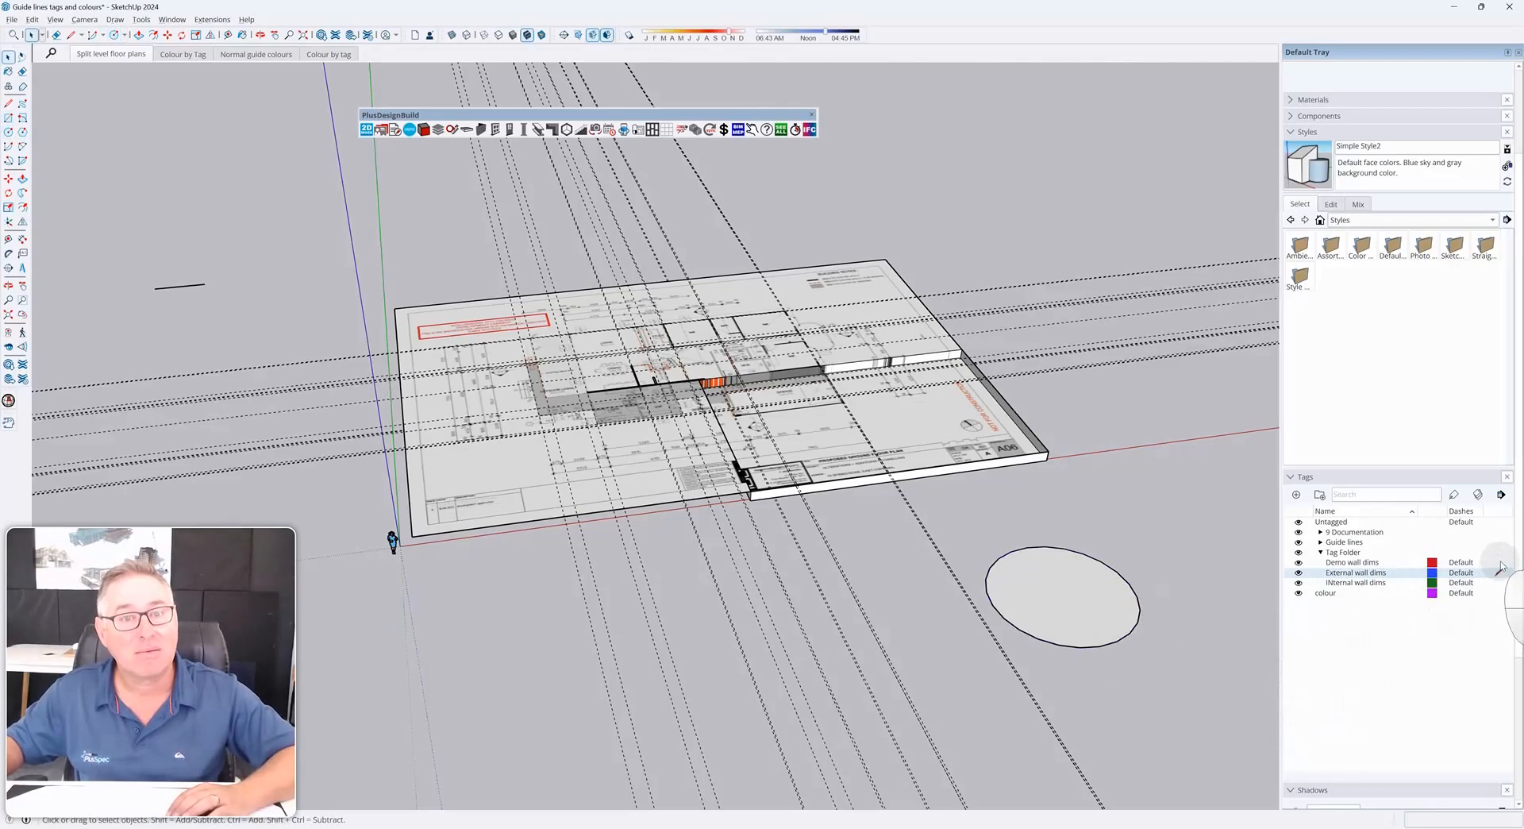
Make Untagged the current tag and hide the Internal wall dims tag
click(1498, 524)
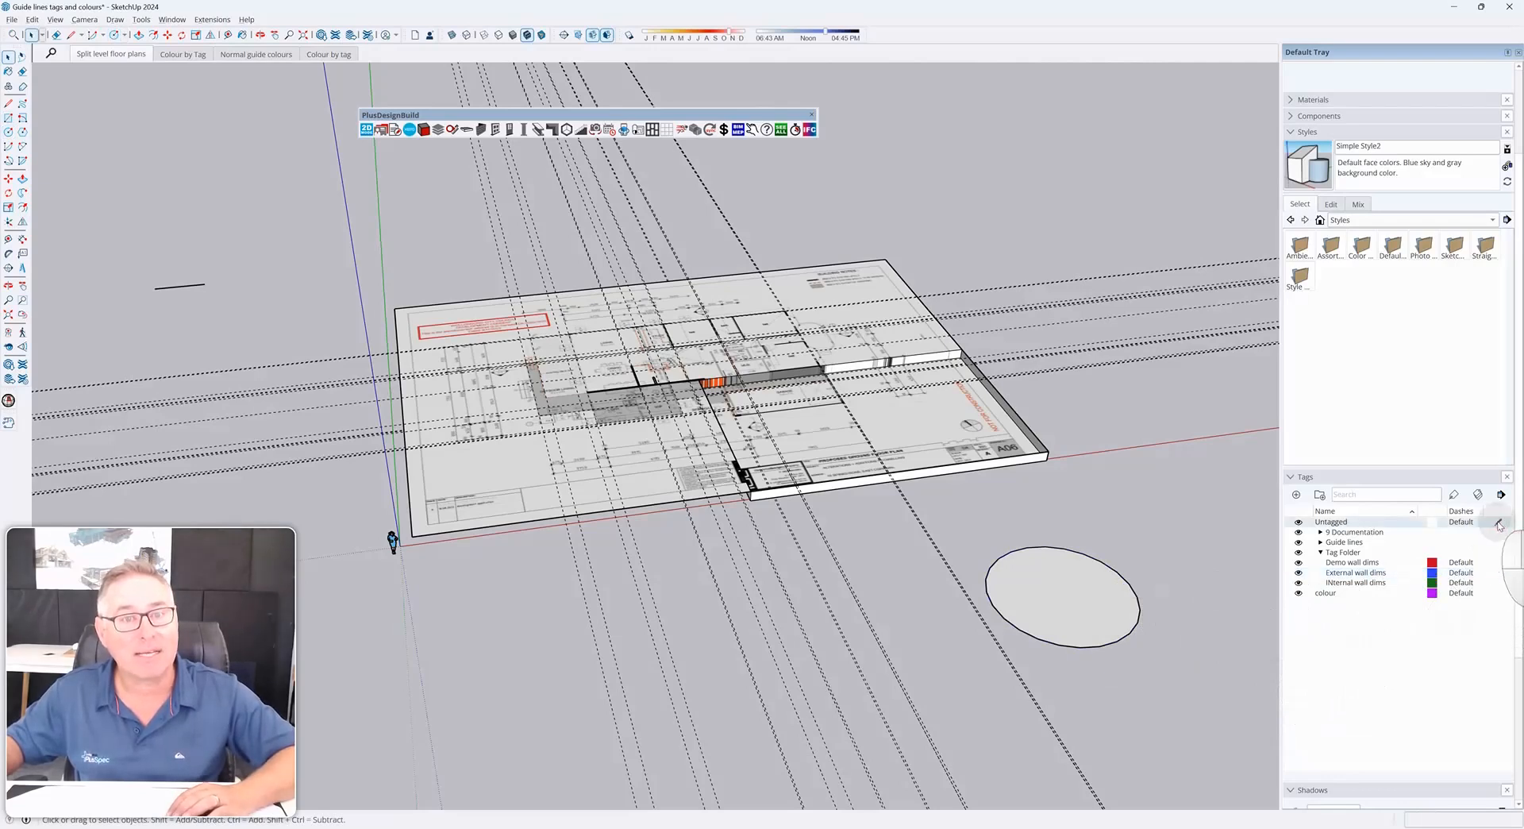
click(1299, 585)
Toggle the External wall dims tag's visibility repeatedly to see what it controls
click(1300, 572)
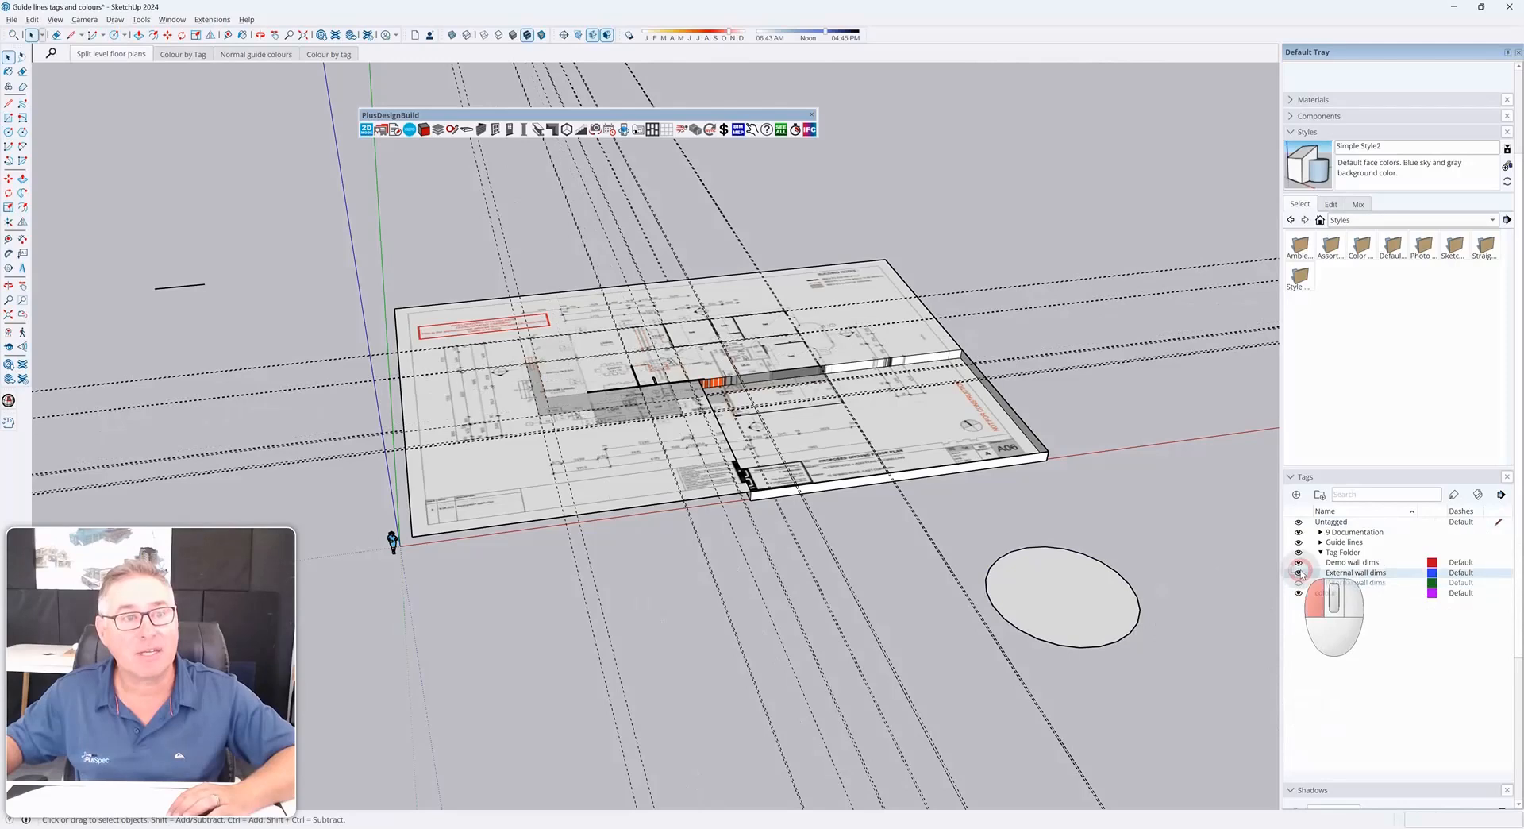
click(1300, 572)
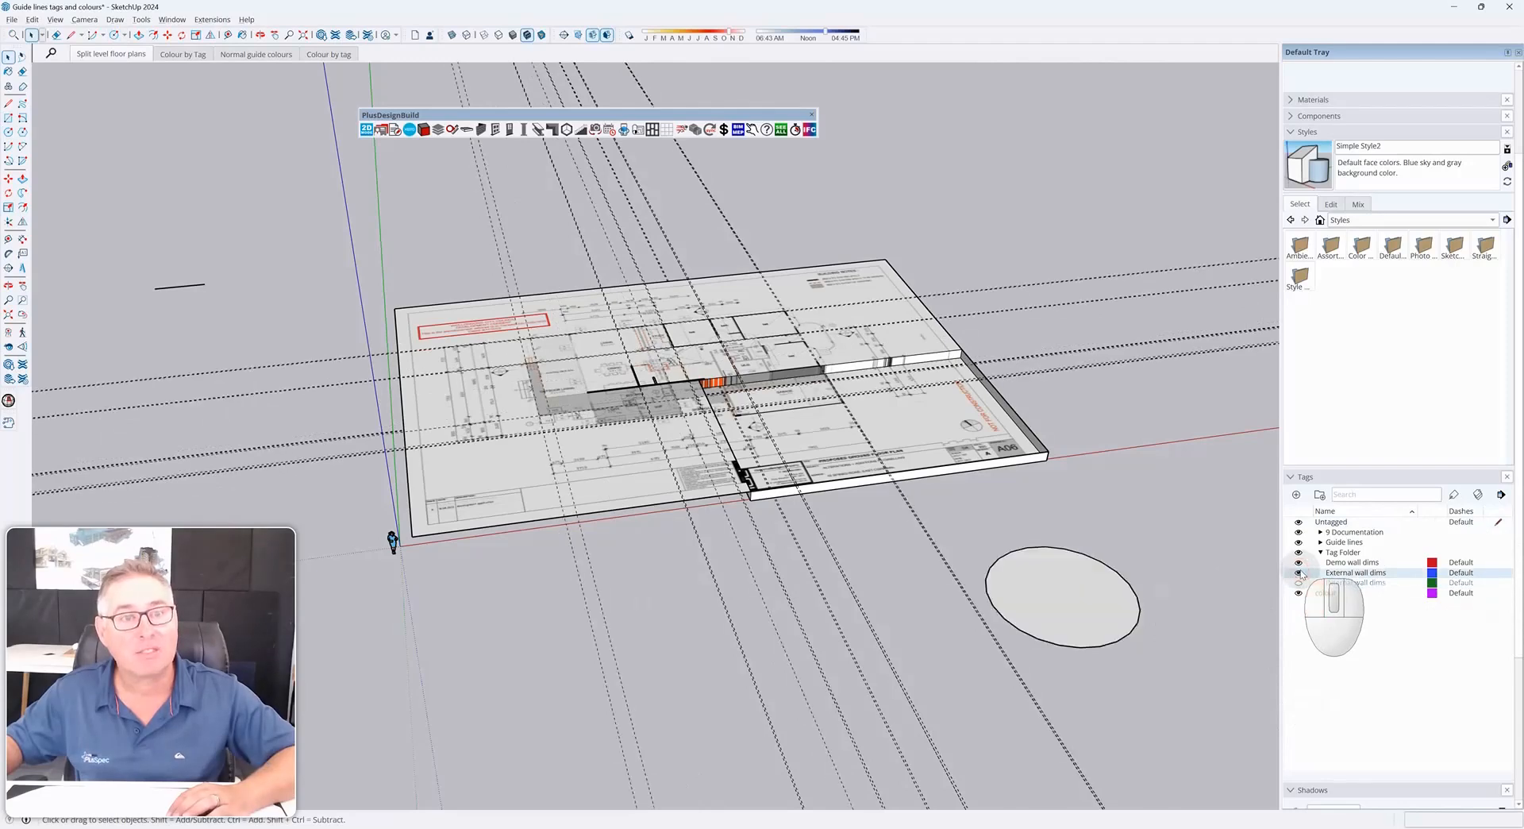
click(1300, 573)
click(1300, 572)
click(1300, 573)
click(1300, 573)
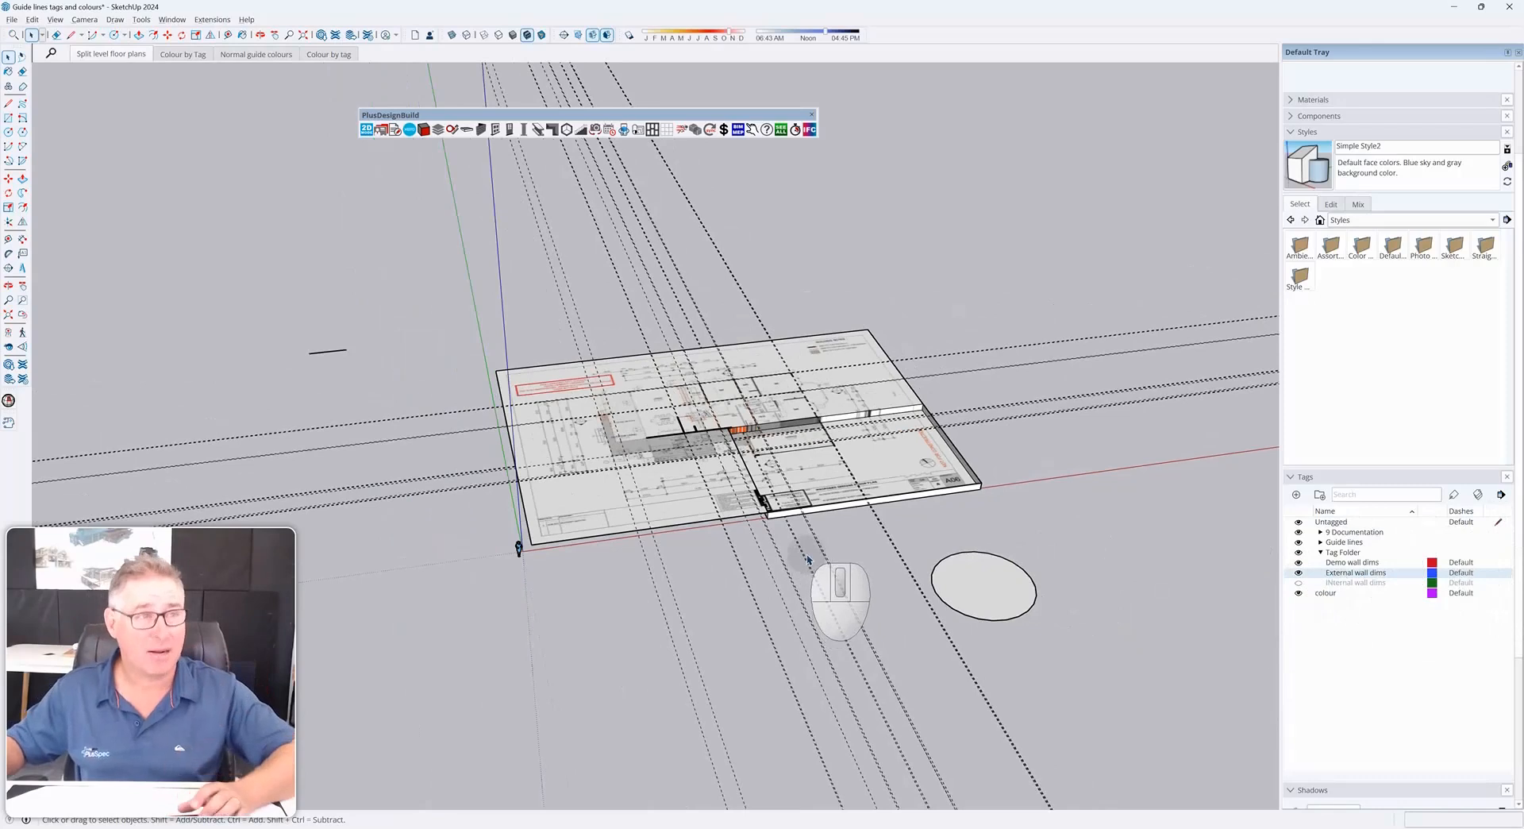
Switch back to the untitled model and add a tag named Existing walls inside the 9 Documentation folder
key(alt+Tab)
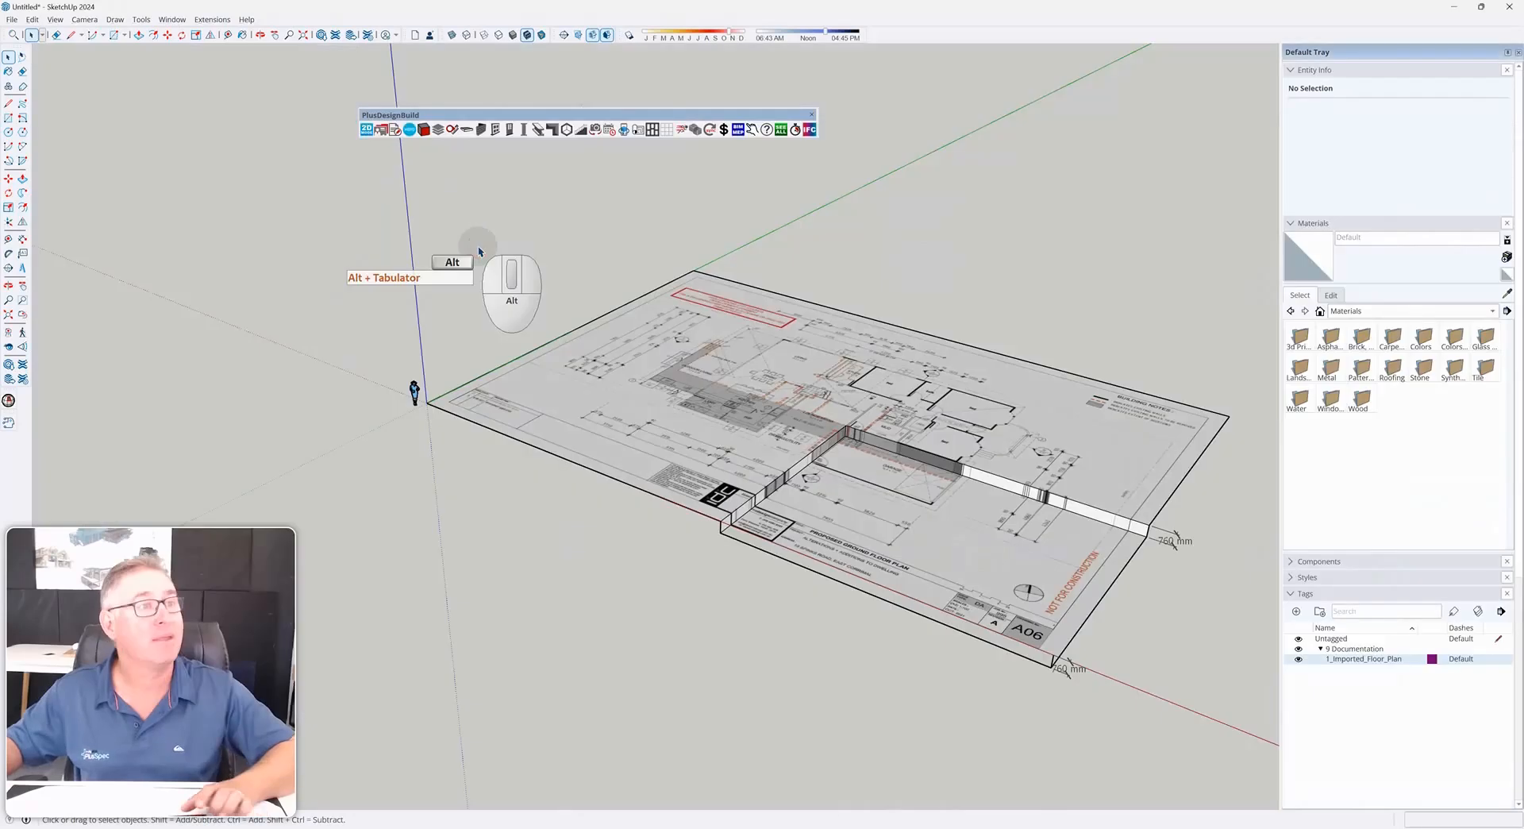
middle_drag(479, 252, 746, 504)
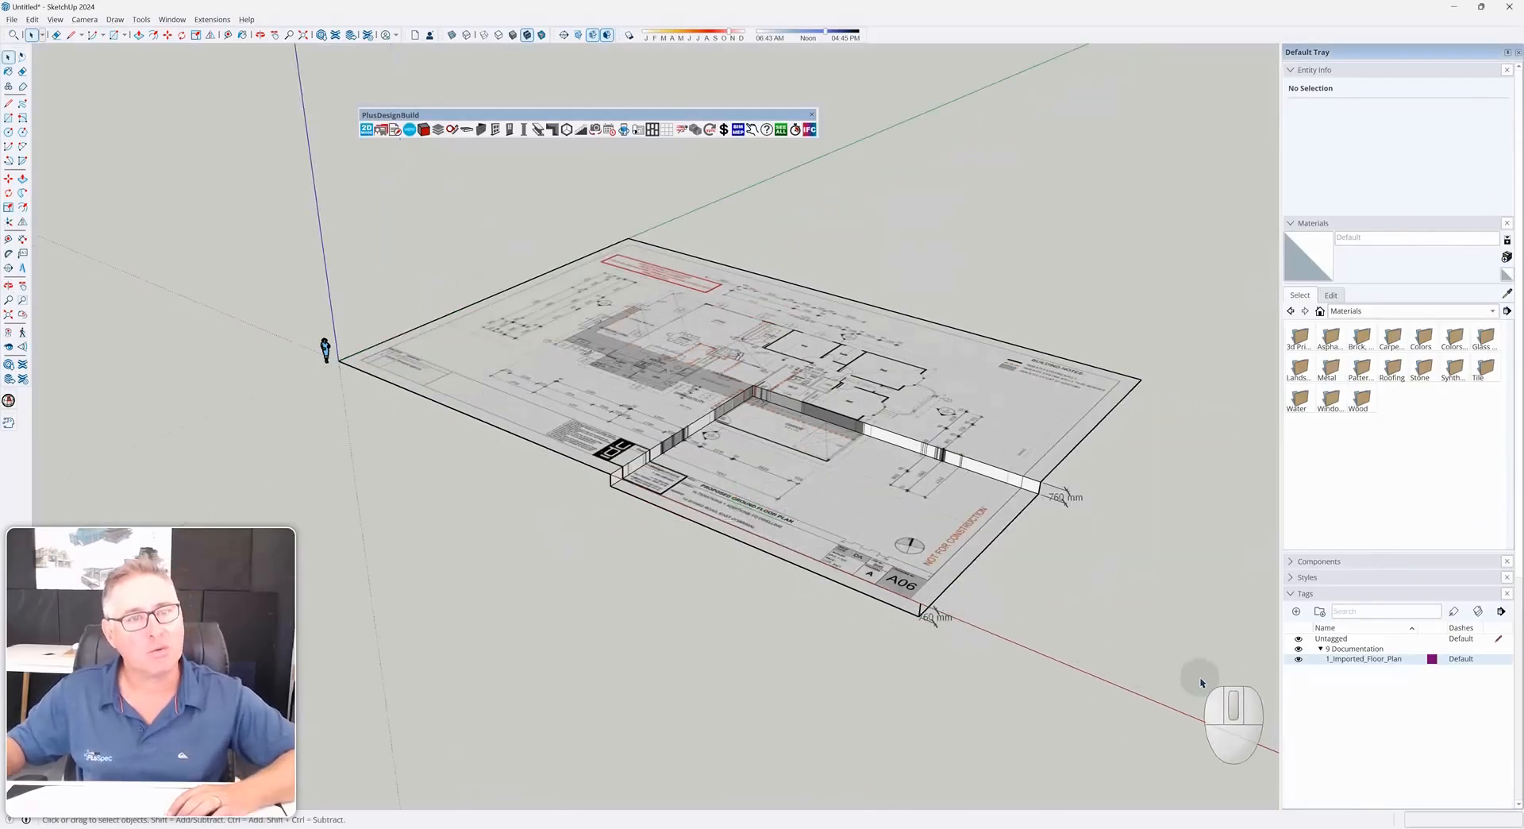
shift+middle_drag(985, 627, 930, 584)
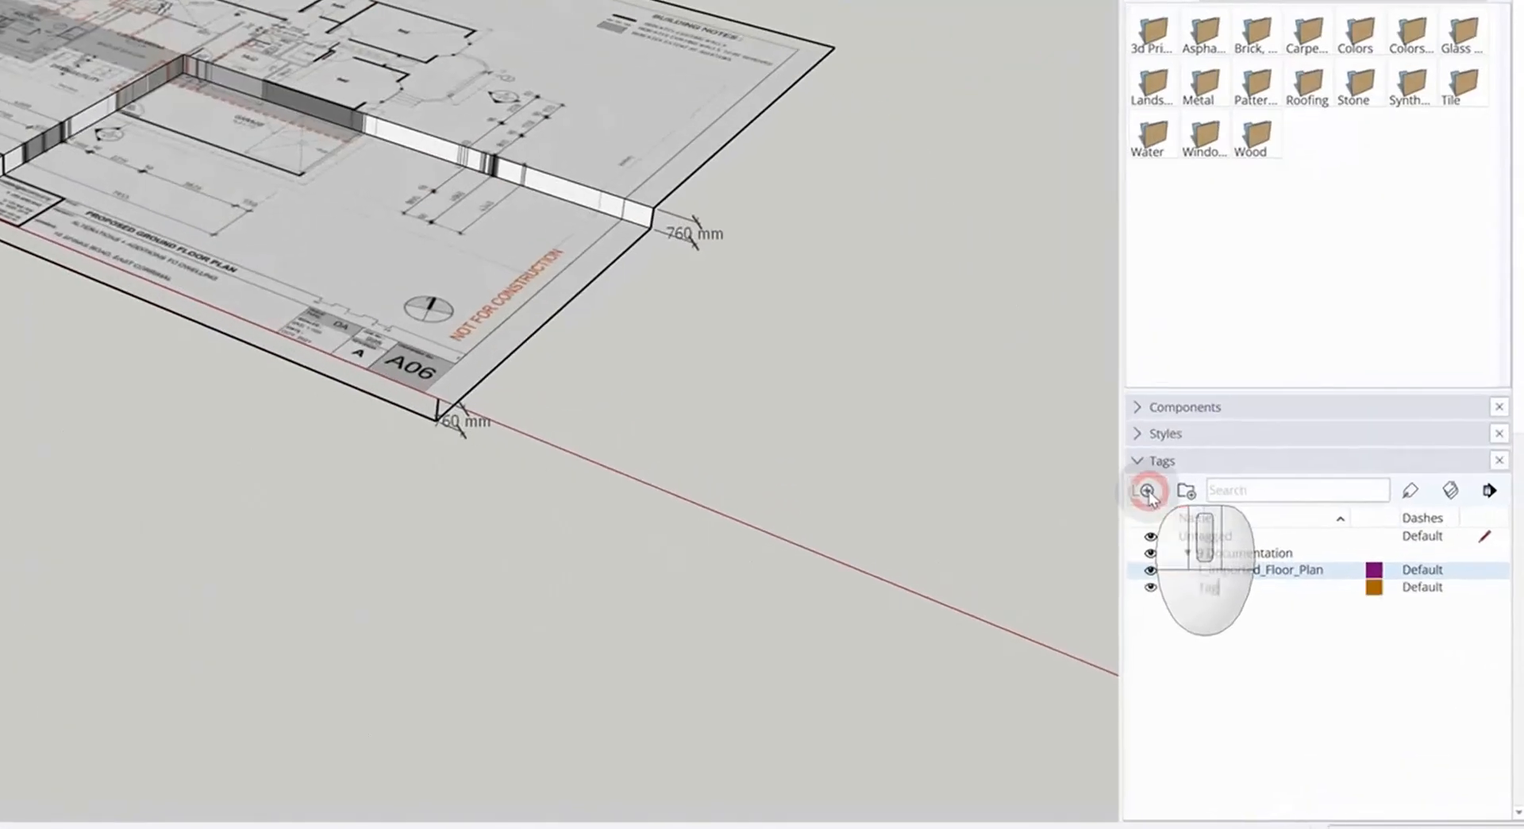
click(1297, 611)
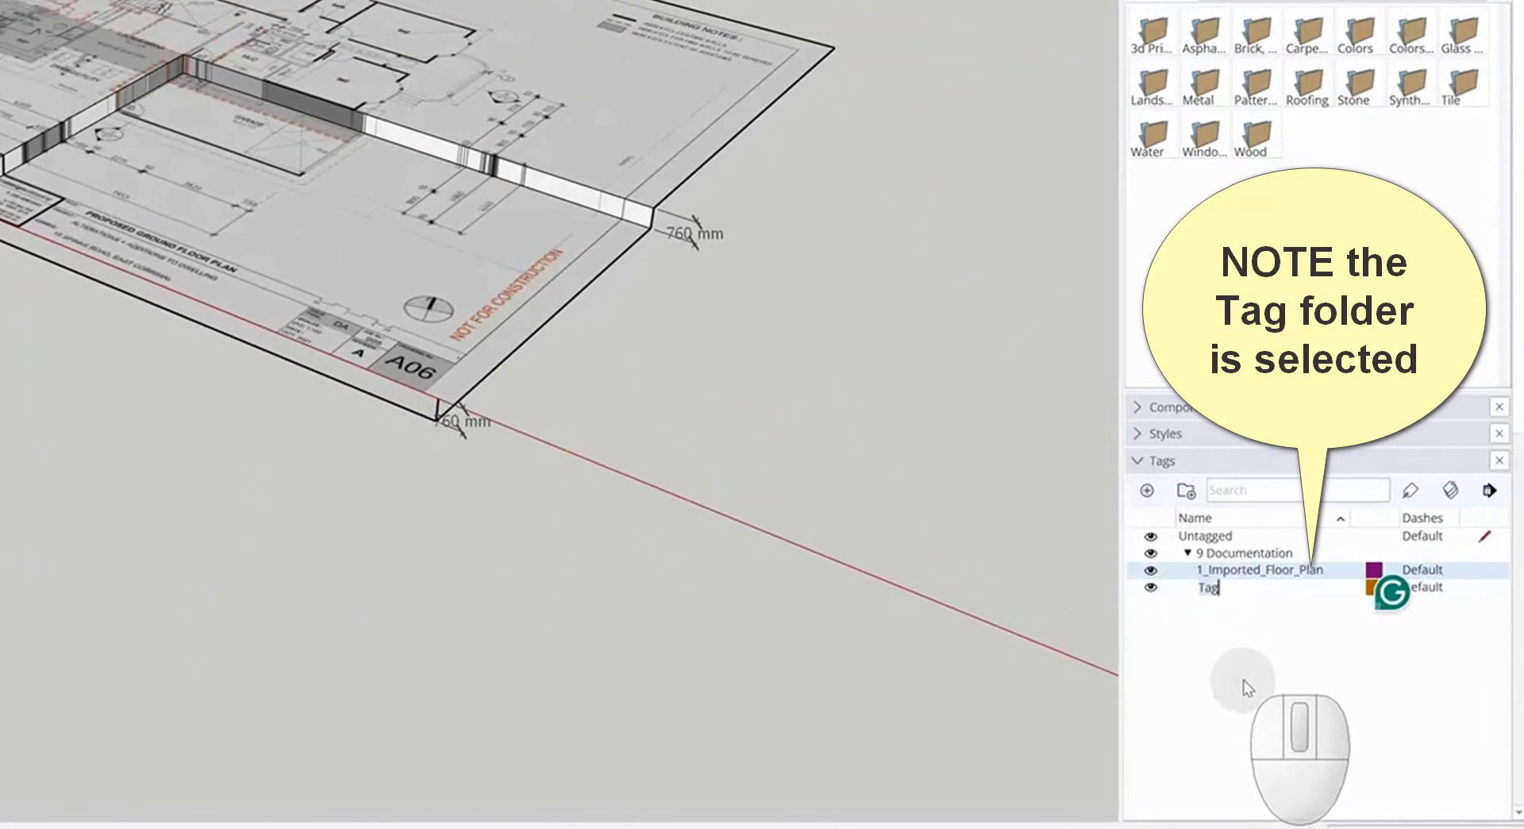
key(BackSpace)
key(BackSpace)
key(BackSpace)
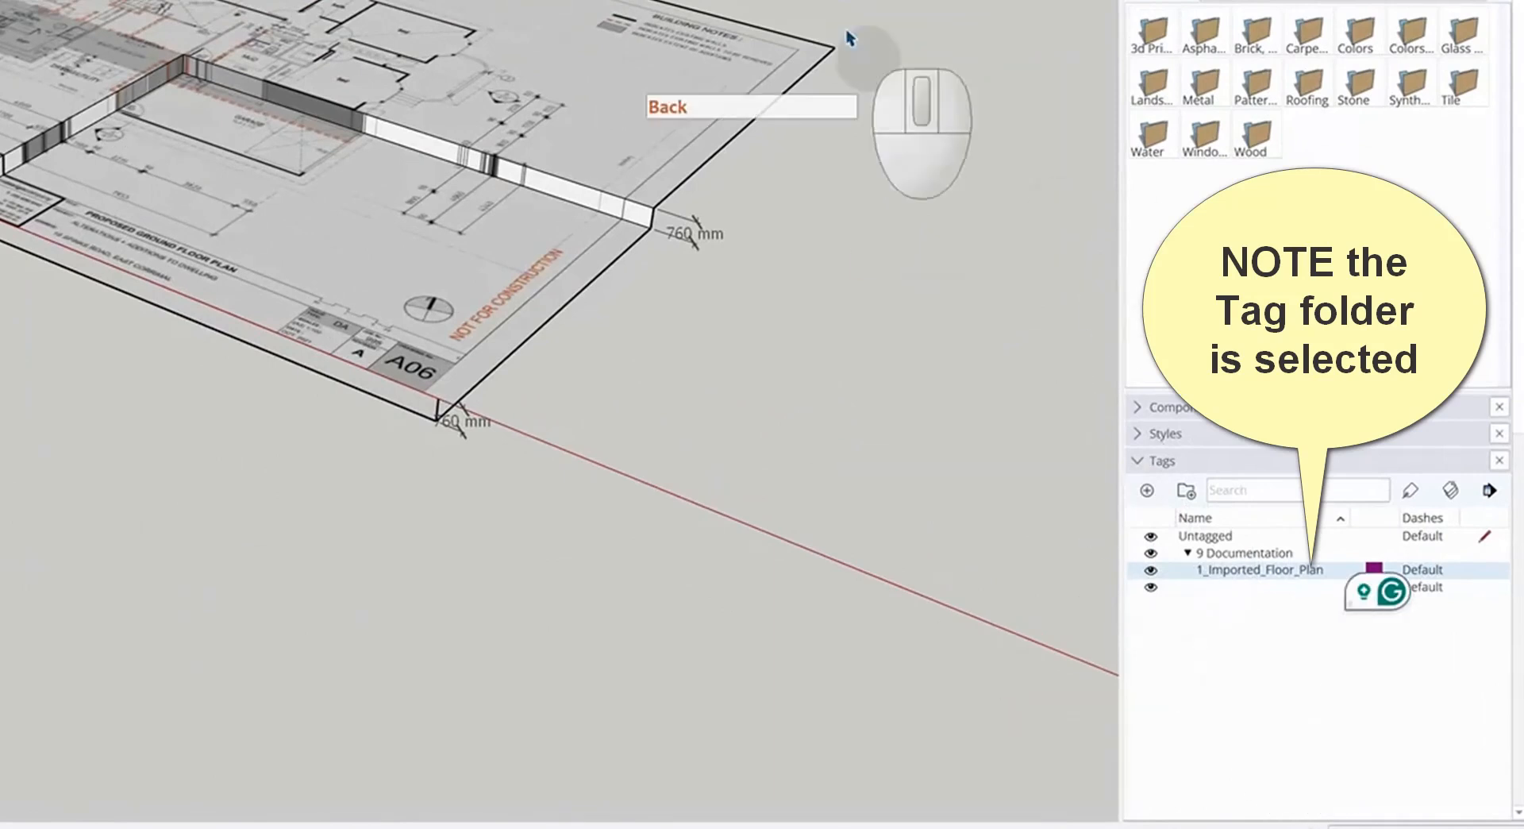
scroll(651, 32, up, 8)
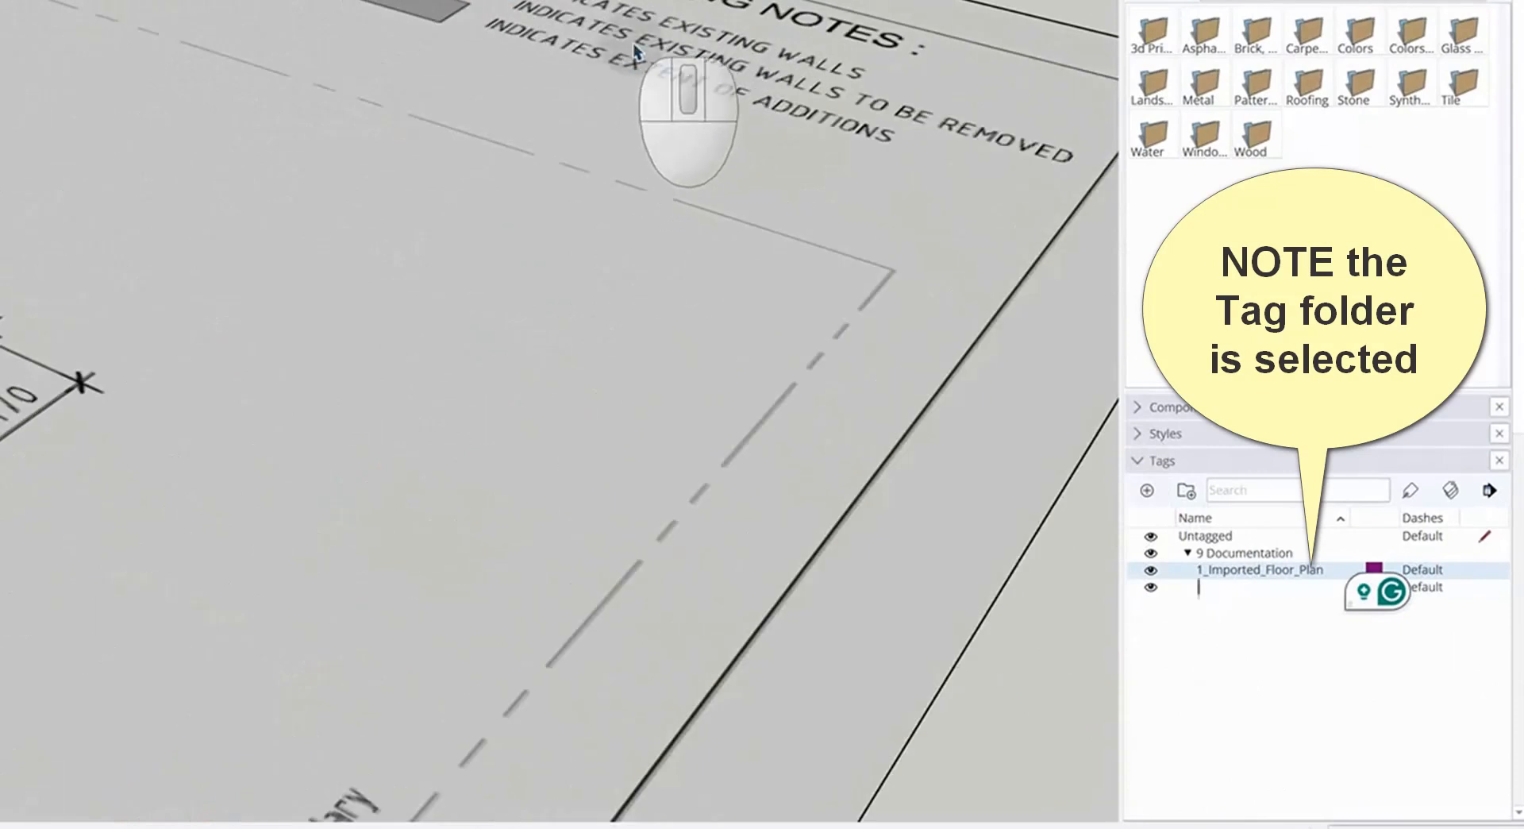
scroll(624, 70, down, 8)
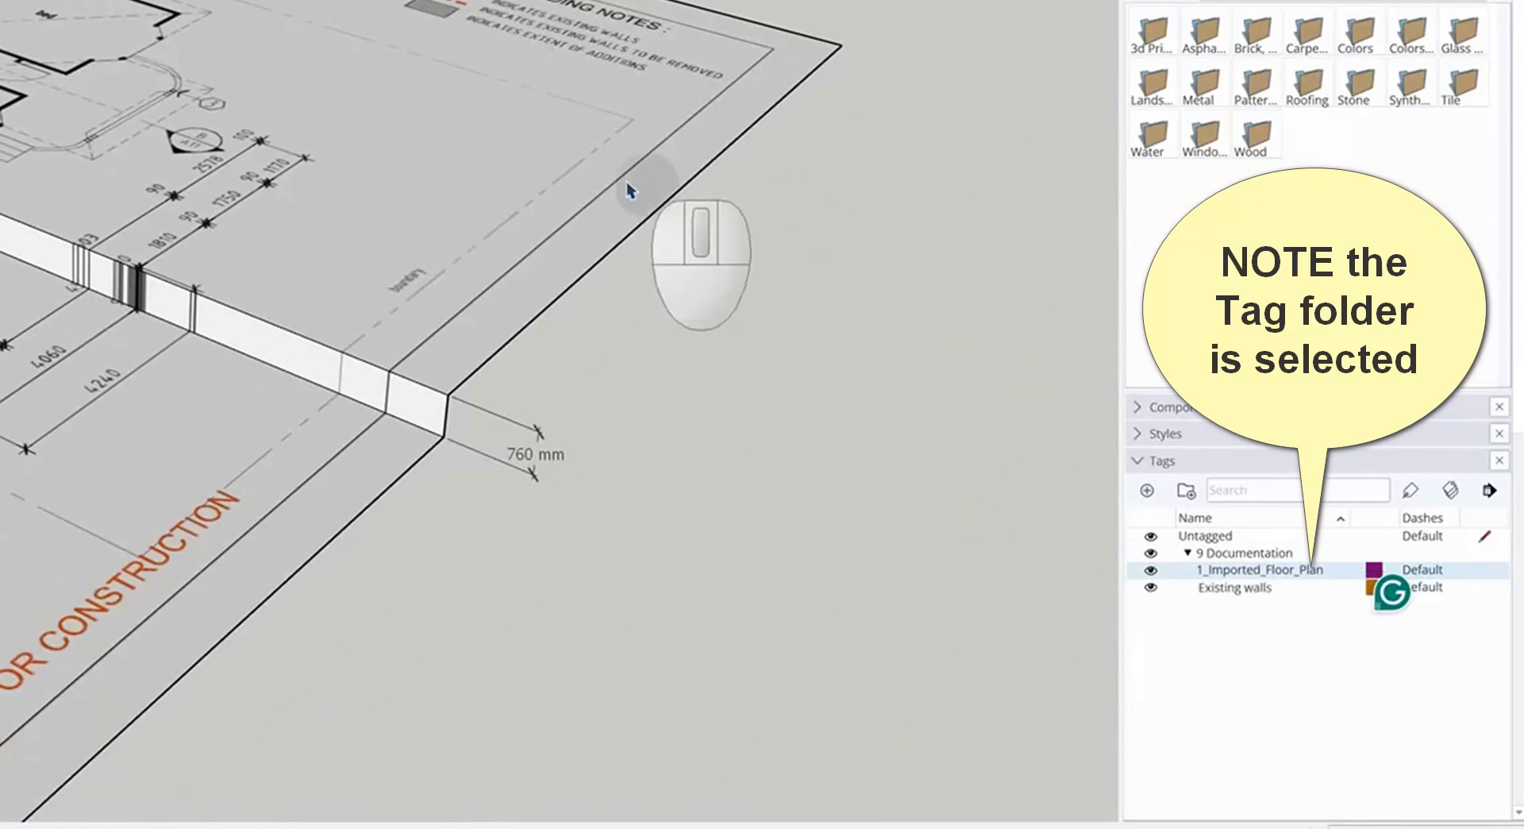
scroll(588, 56, up, 4)
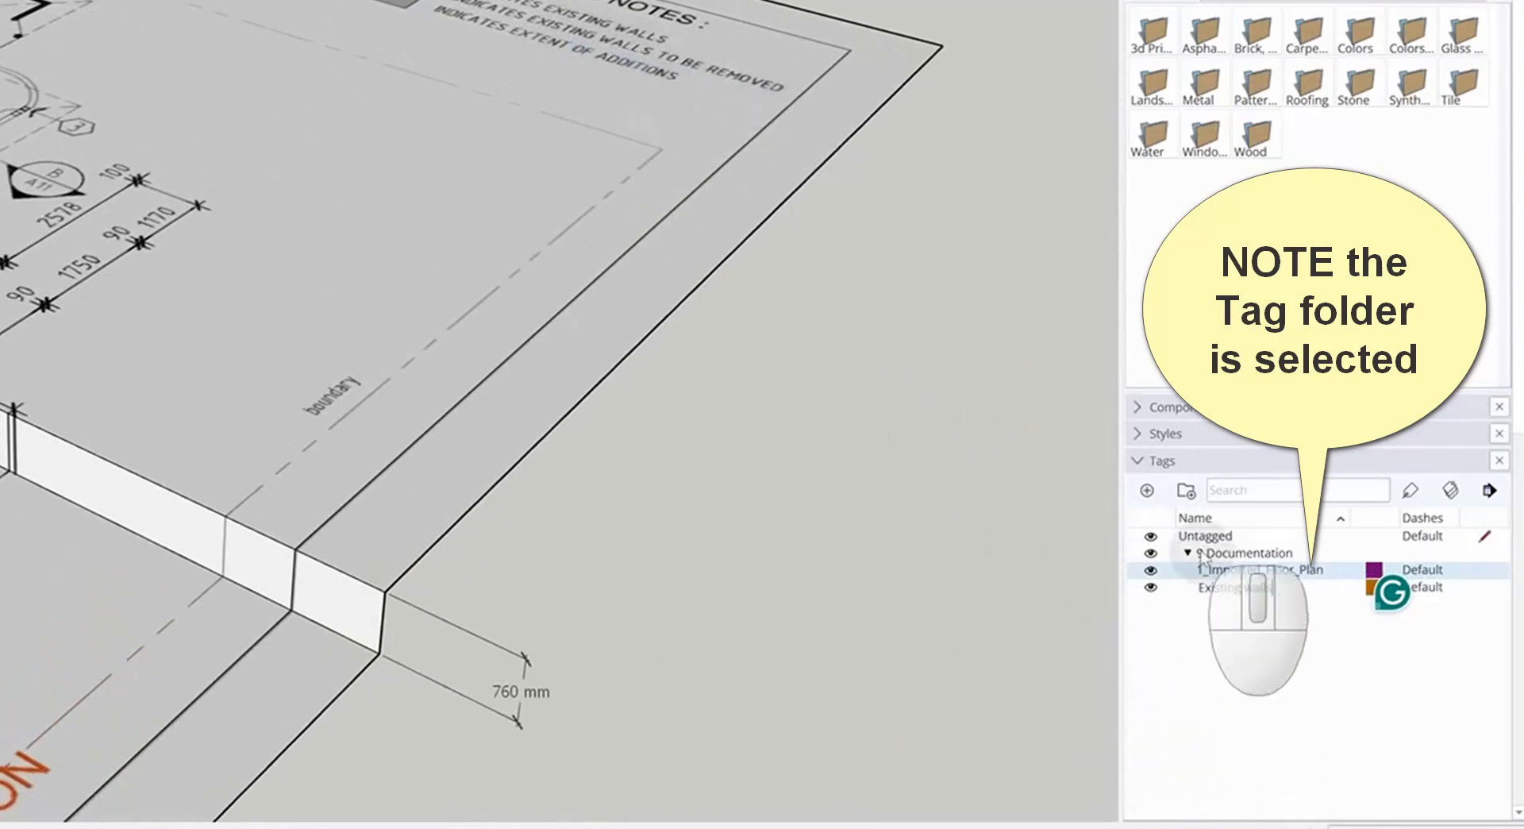
Add another tag in the folder named Existing walls top be demolished
click(1148, 491)
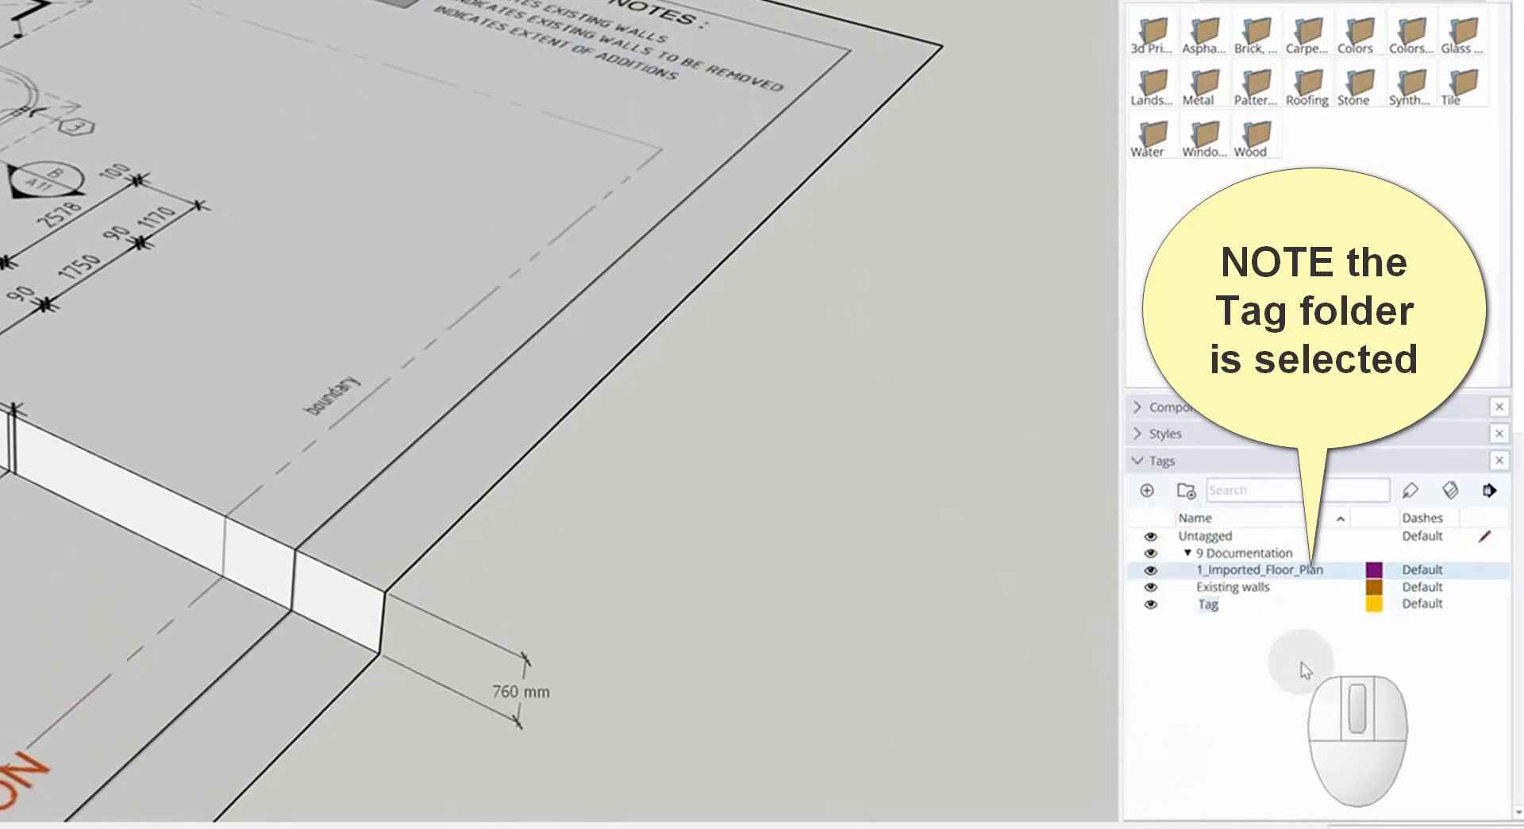
text(Existing walls top be d)
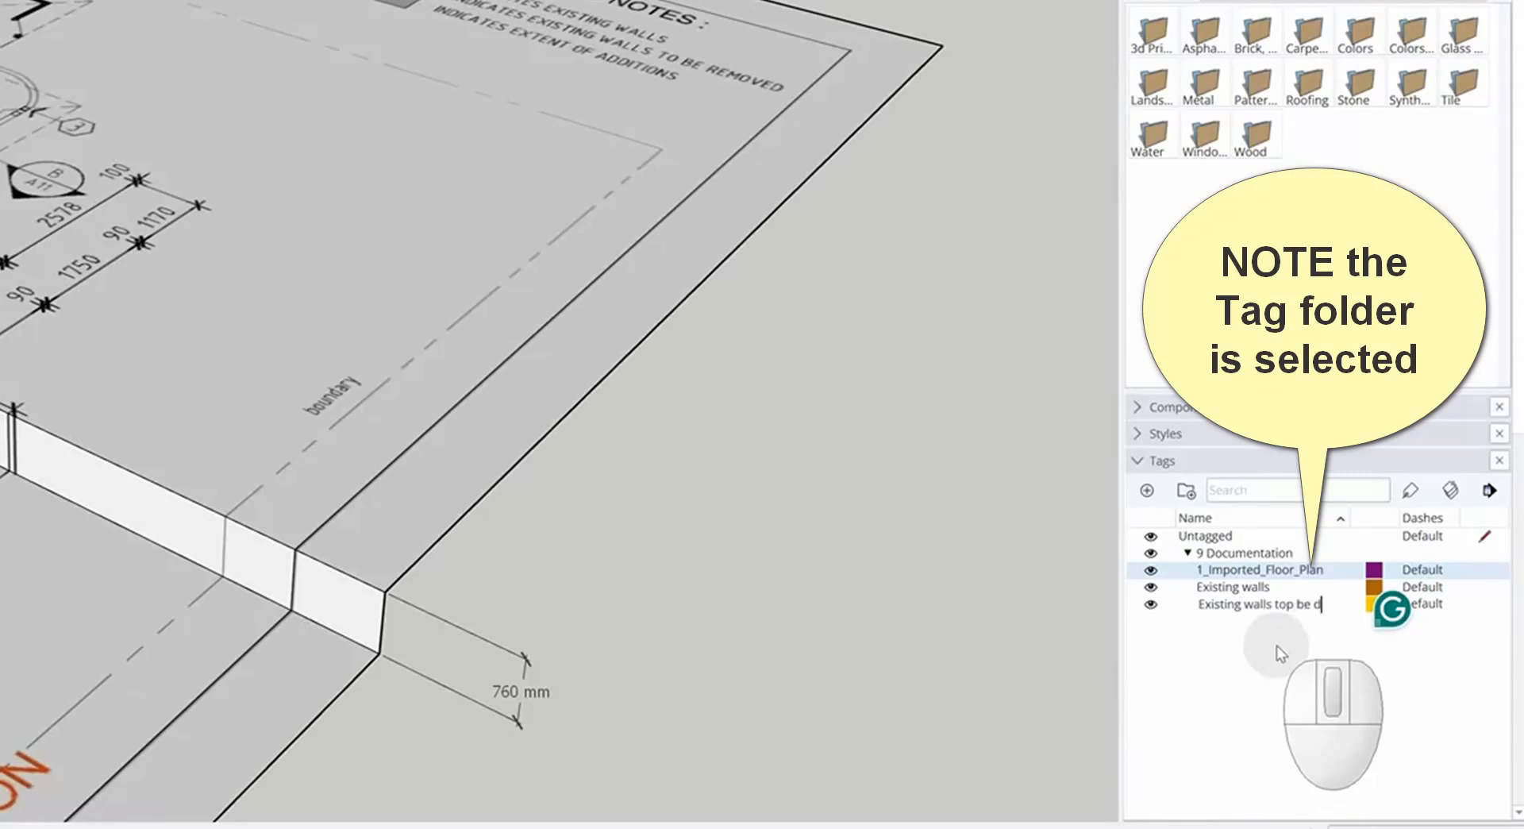
text(emolished)
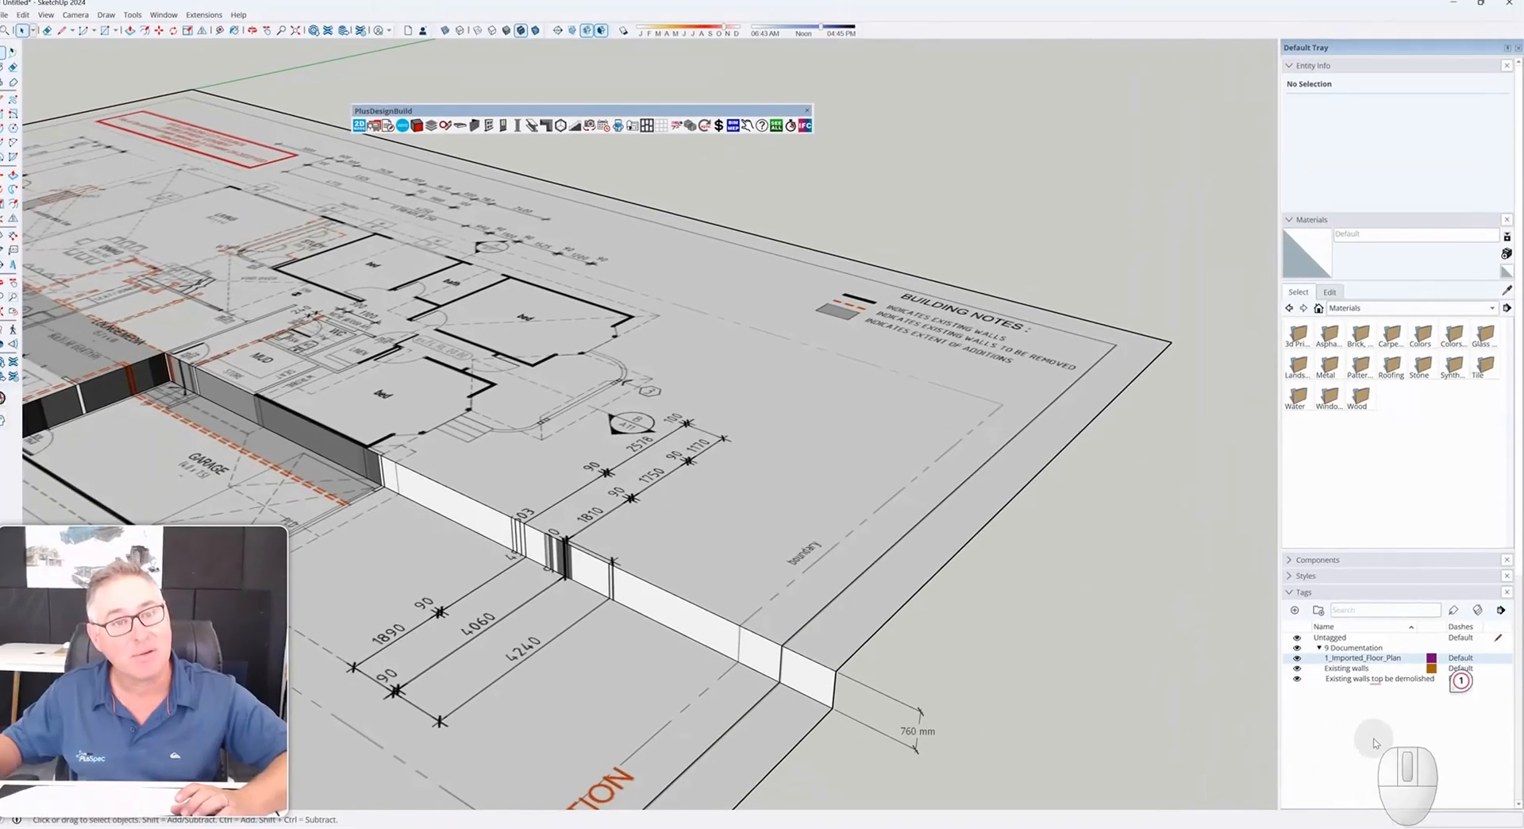
click(1278, 703)
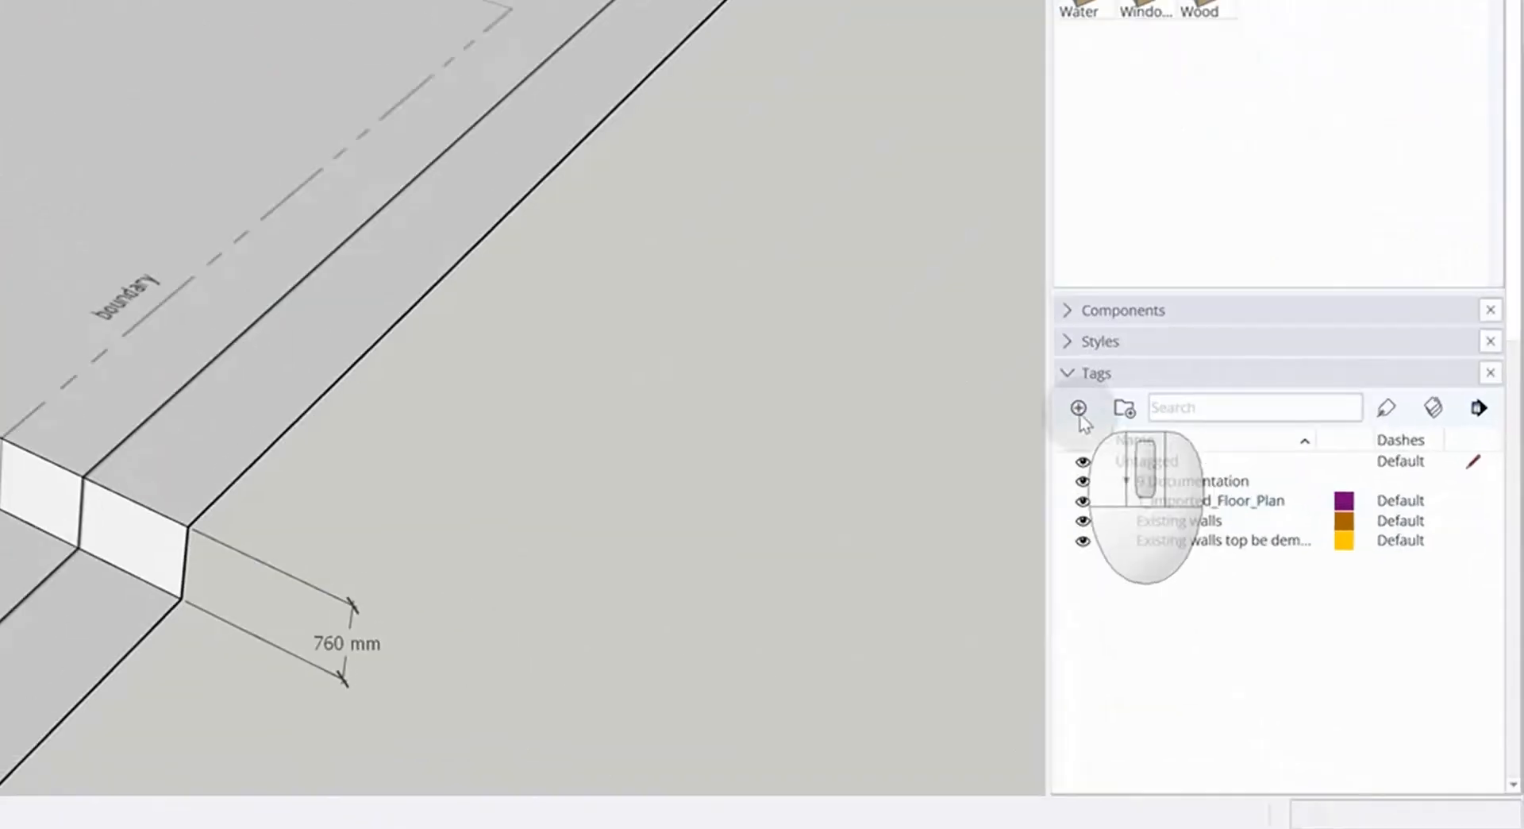
Add a tag named New walls outside the Documentation folder
click(1079, 408)
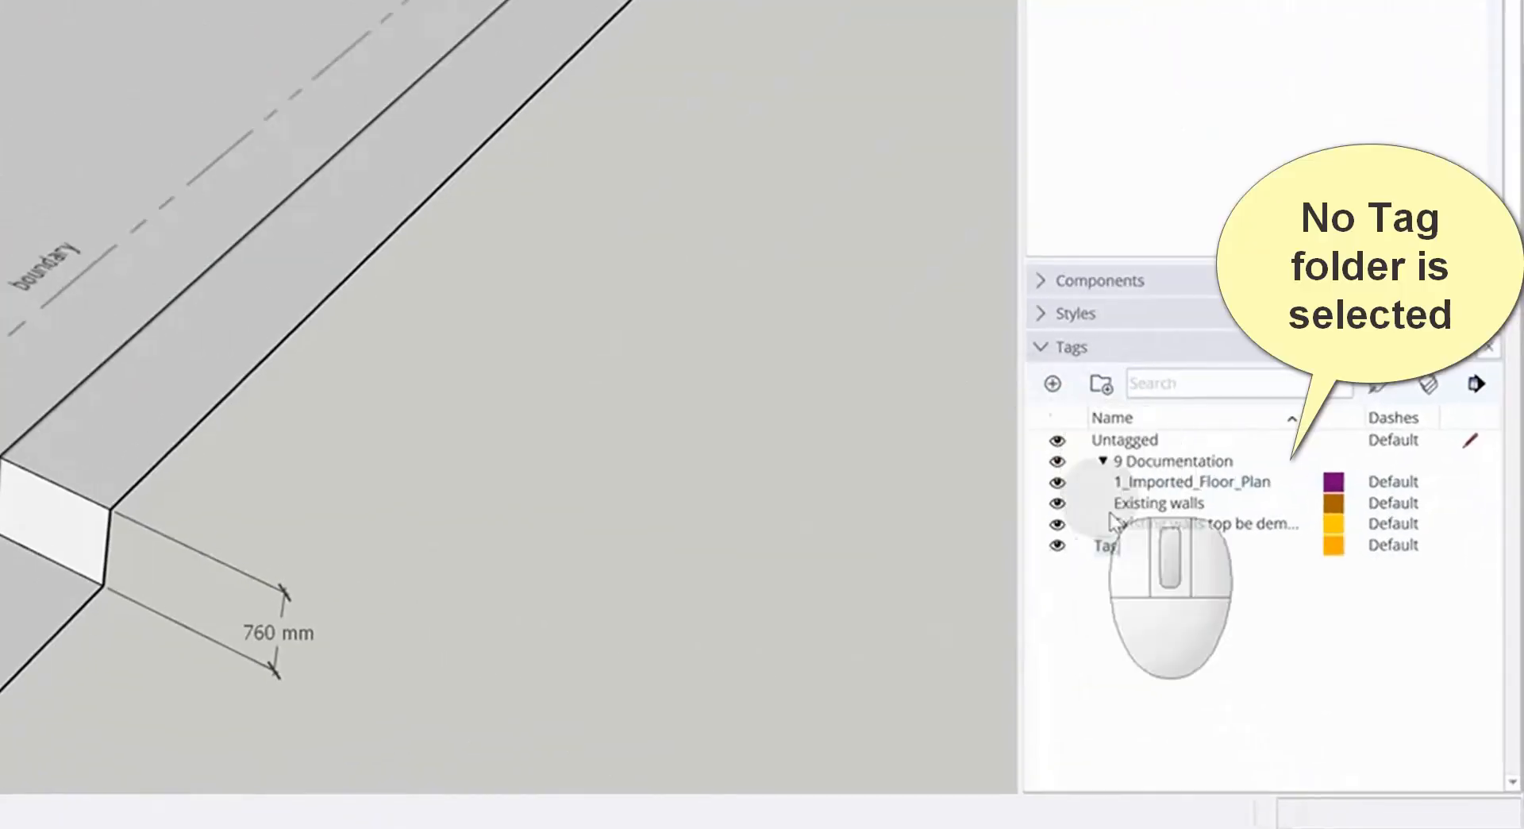
text(New walls)
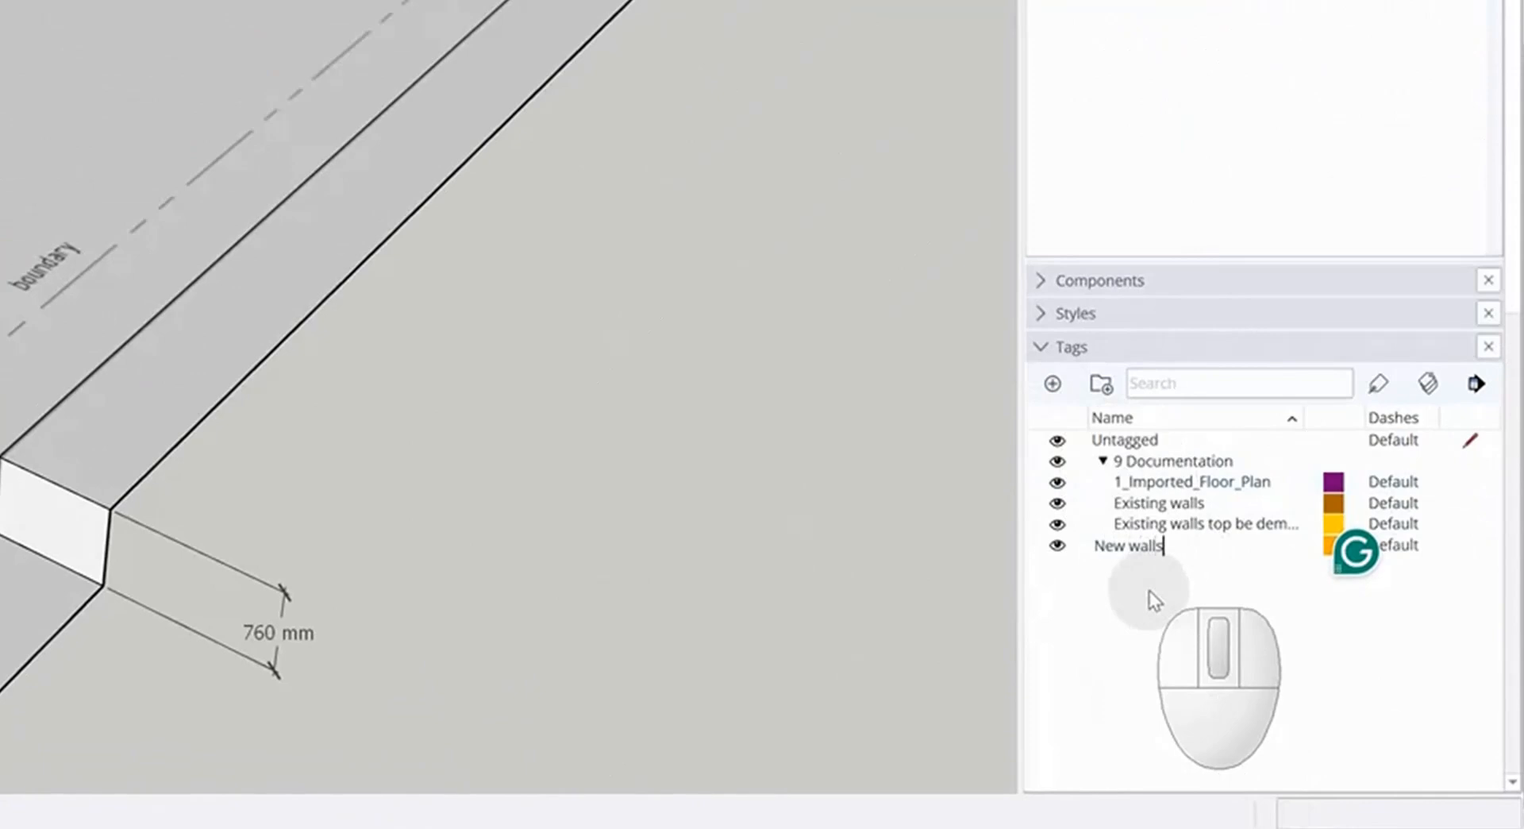
key(Return)
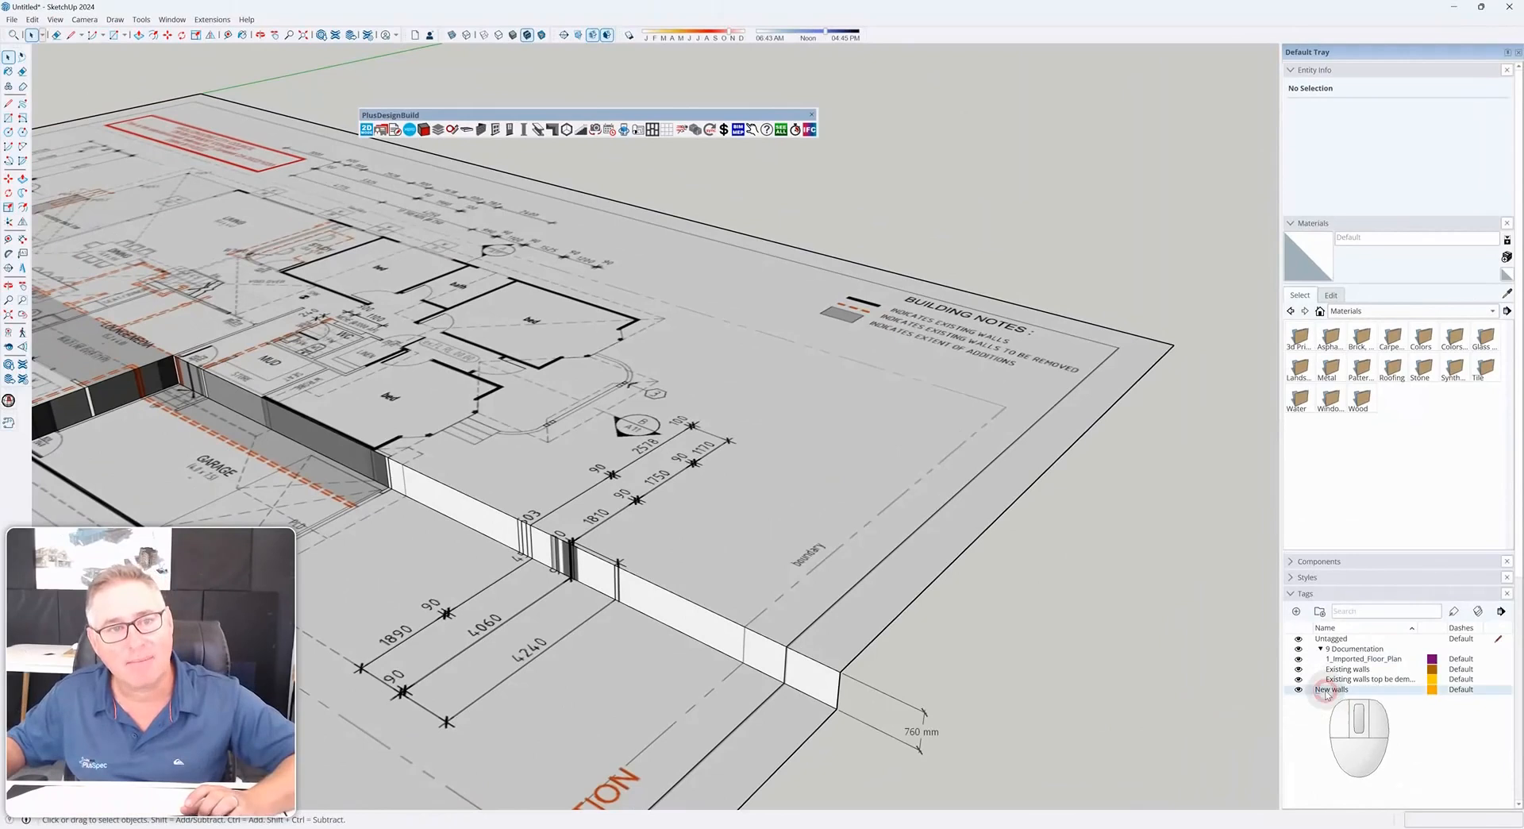
Add a tag named New walls1 inside the 9 Documentation folder
click(1350, 650)
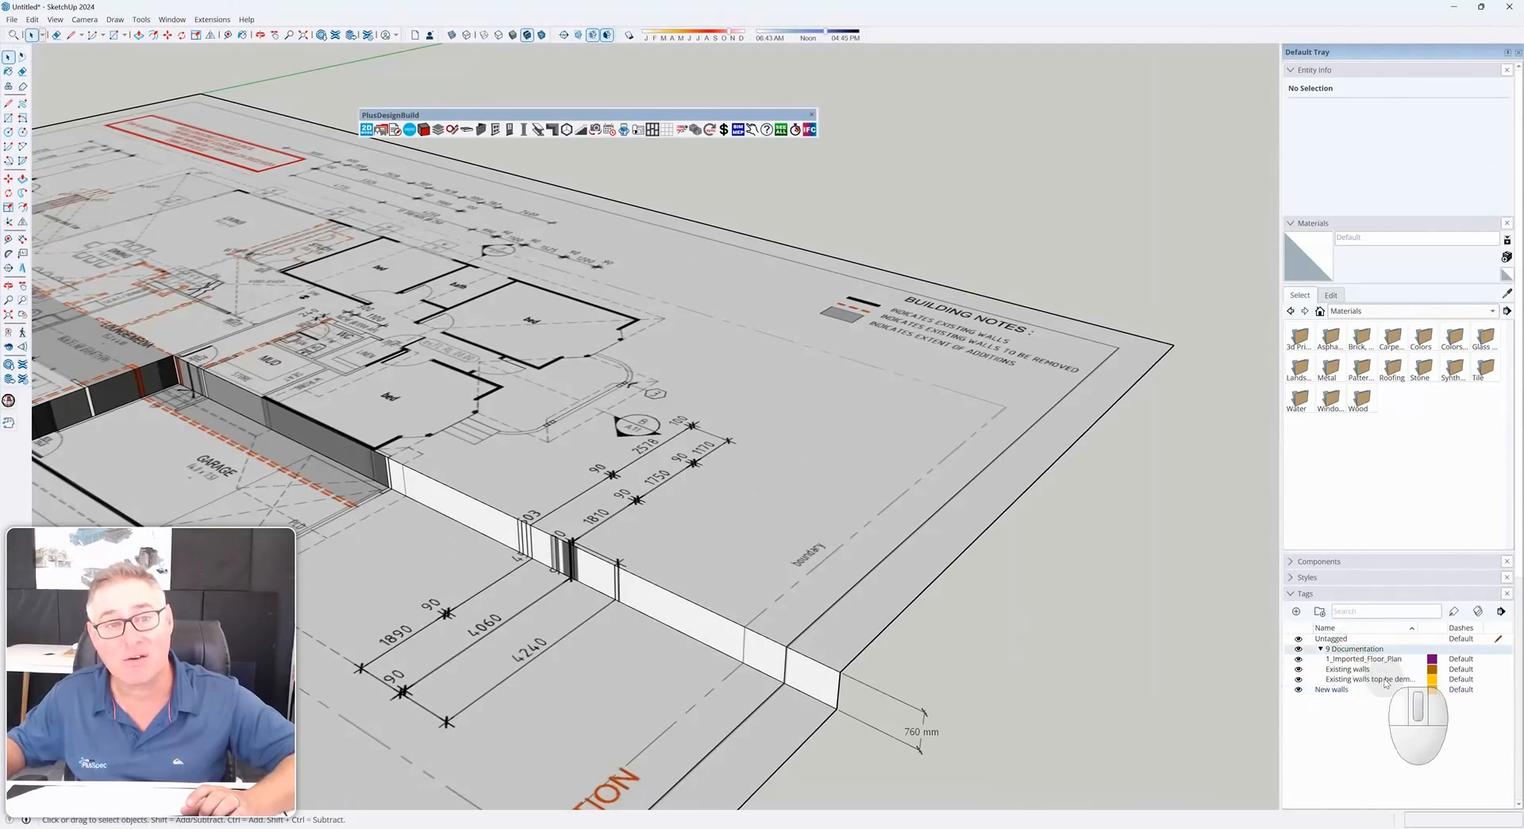
click(1298, 613)
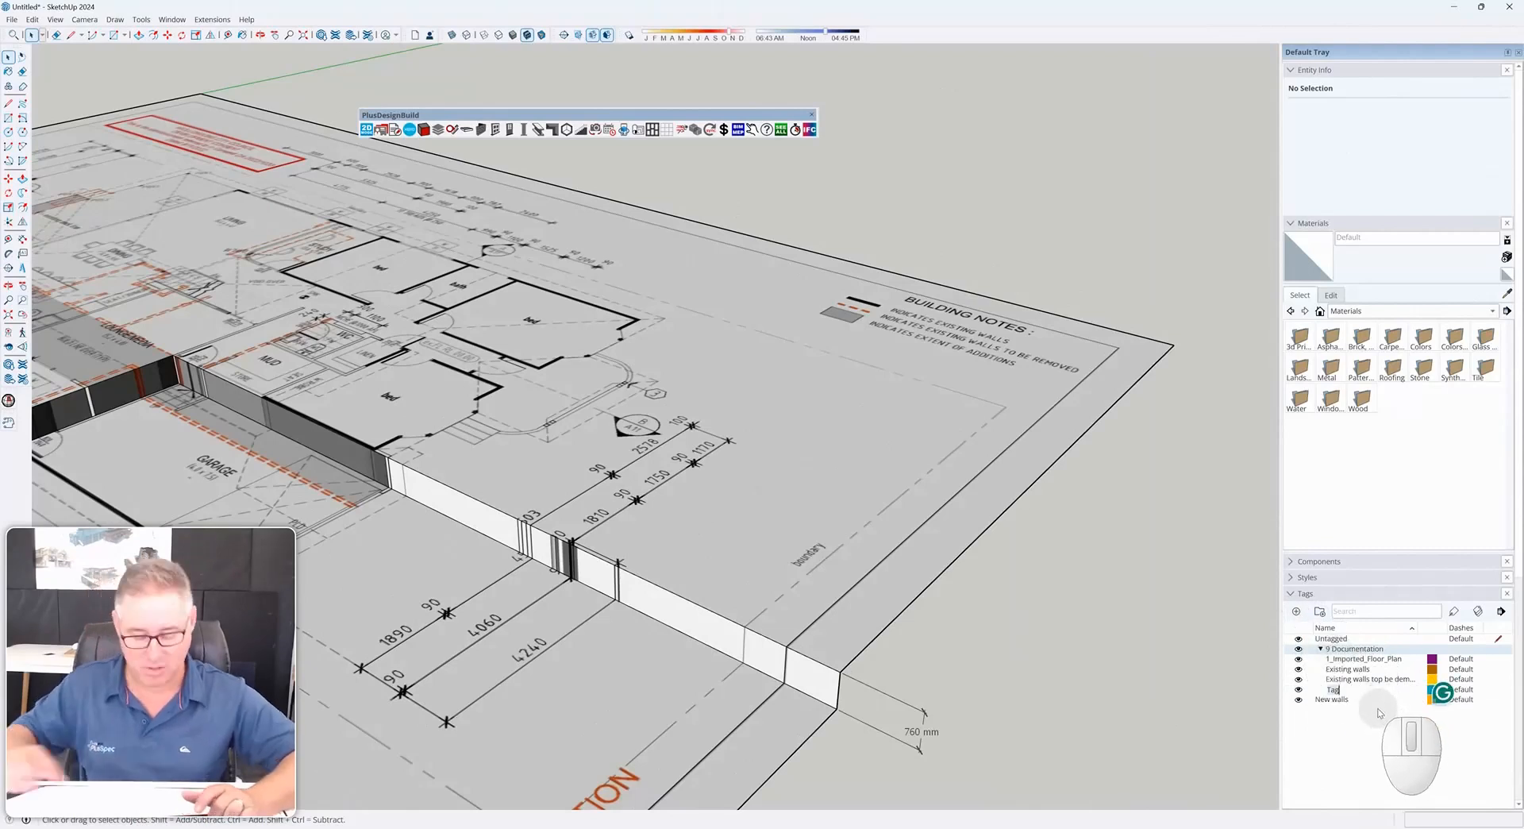
text(New walls)
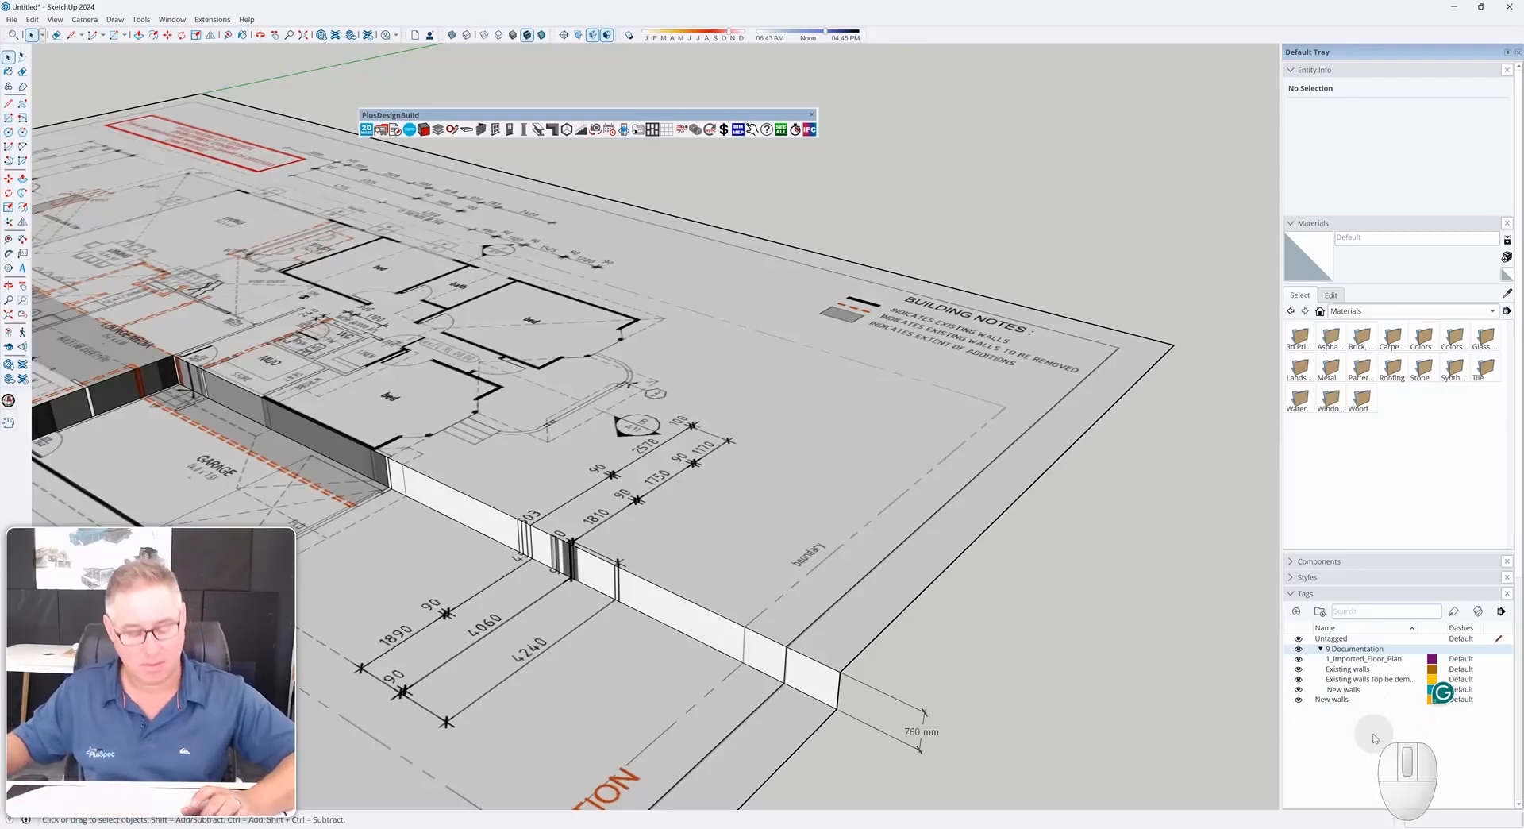
text(1)
click(1368, 737)
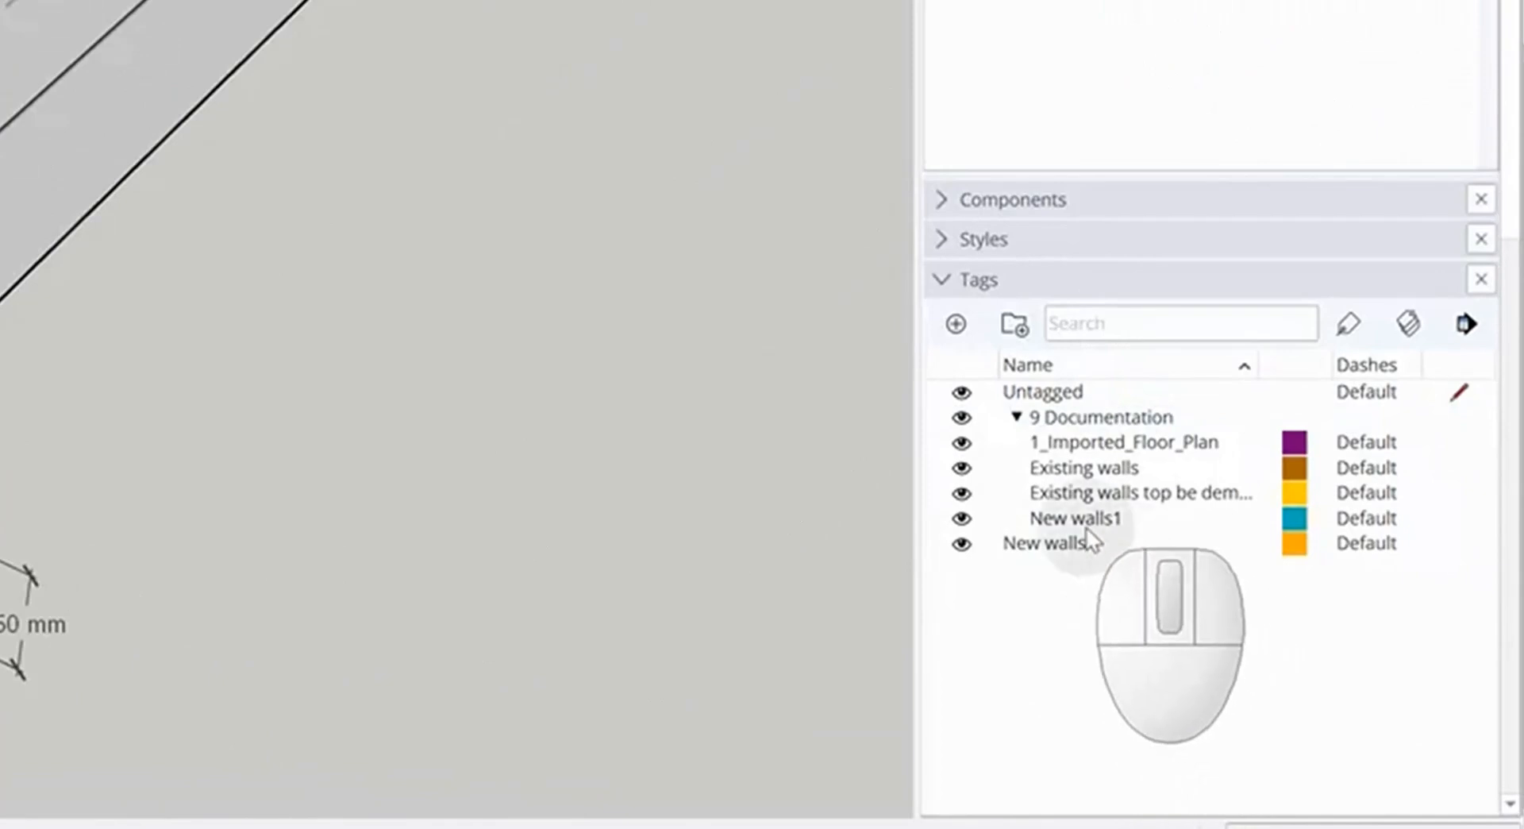
Make Existing walls the current tag and draw a rectangle beside the floor plan
click(1056, 517)
click(1073, 493)
click(1069, 469)
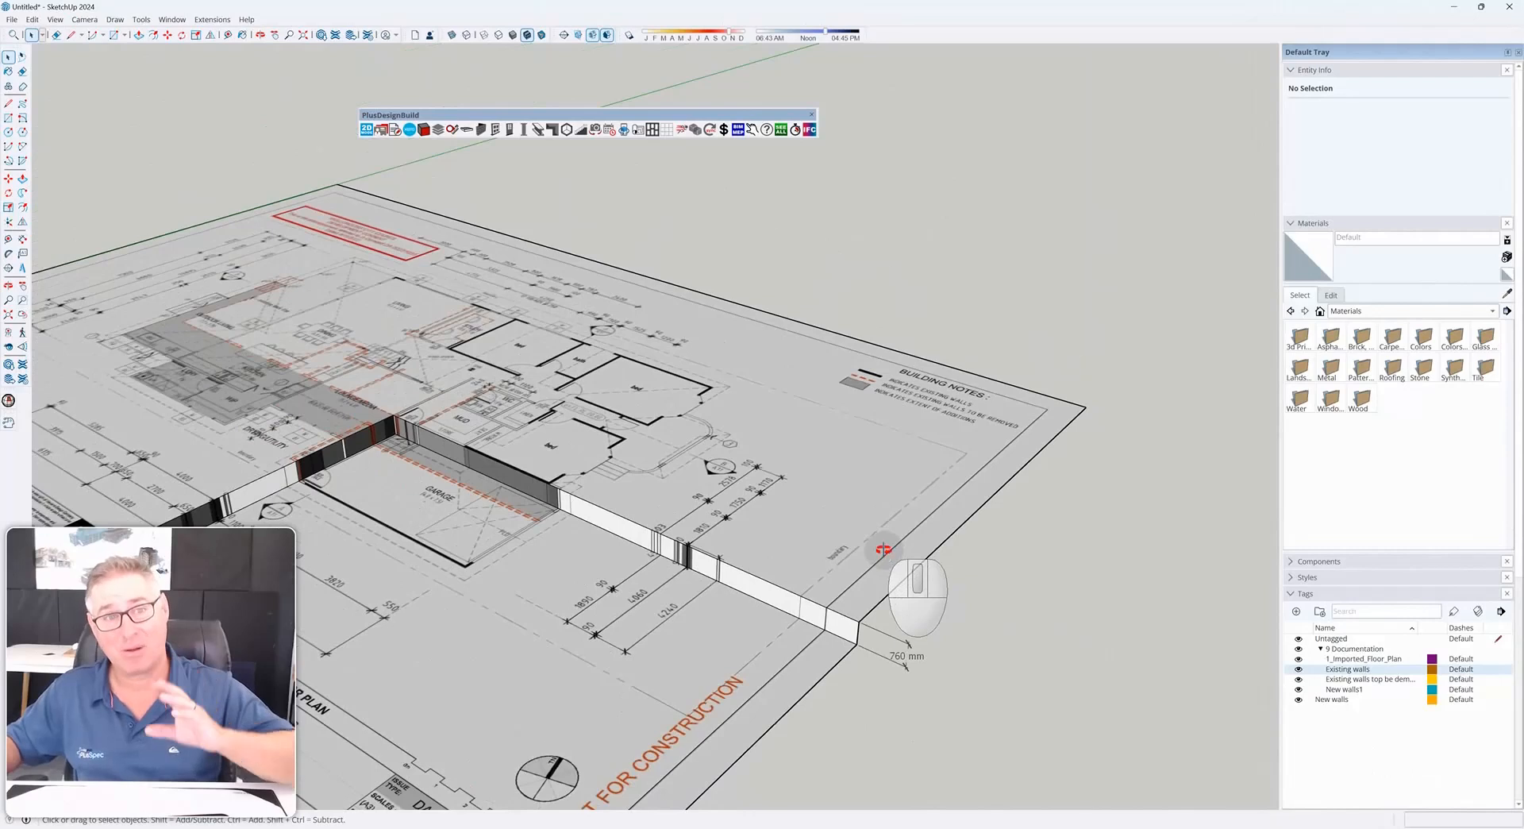
middle_drag(884, 549, 885, 515)
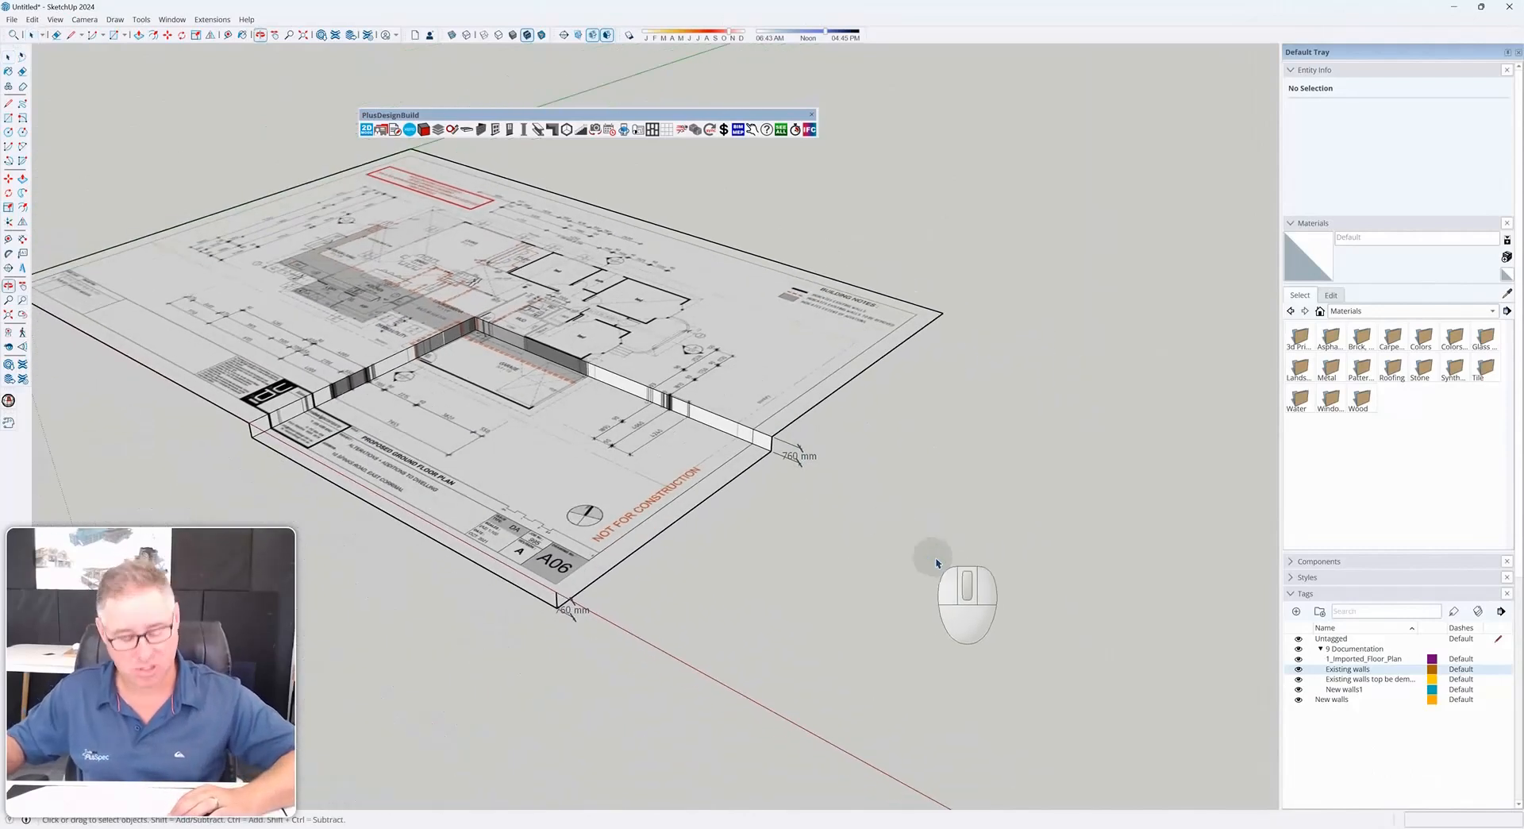
key(r)
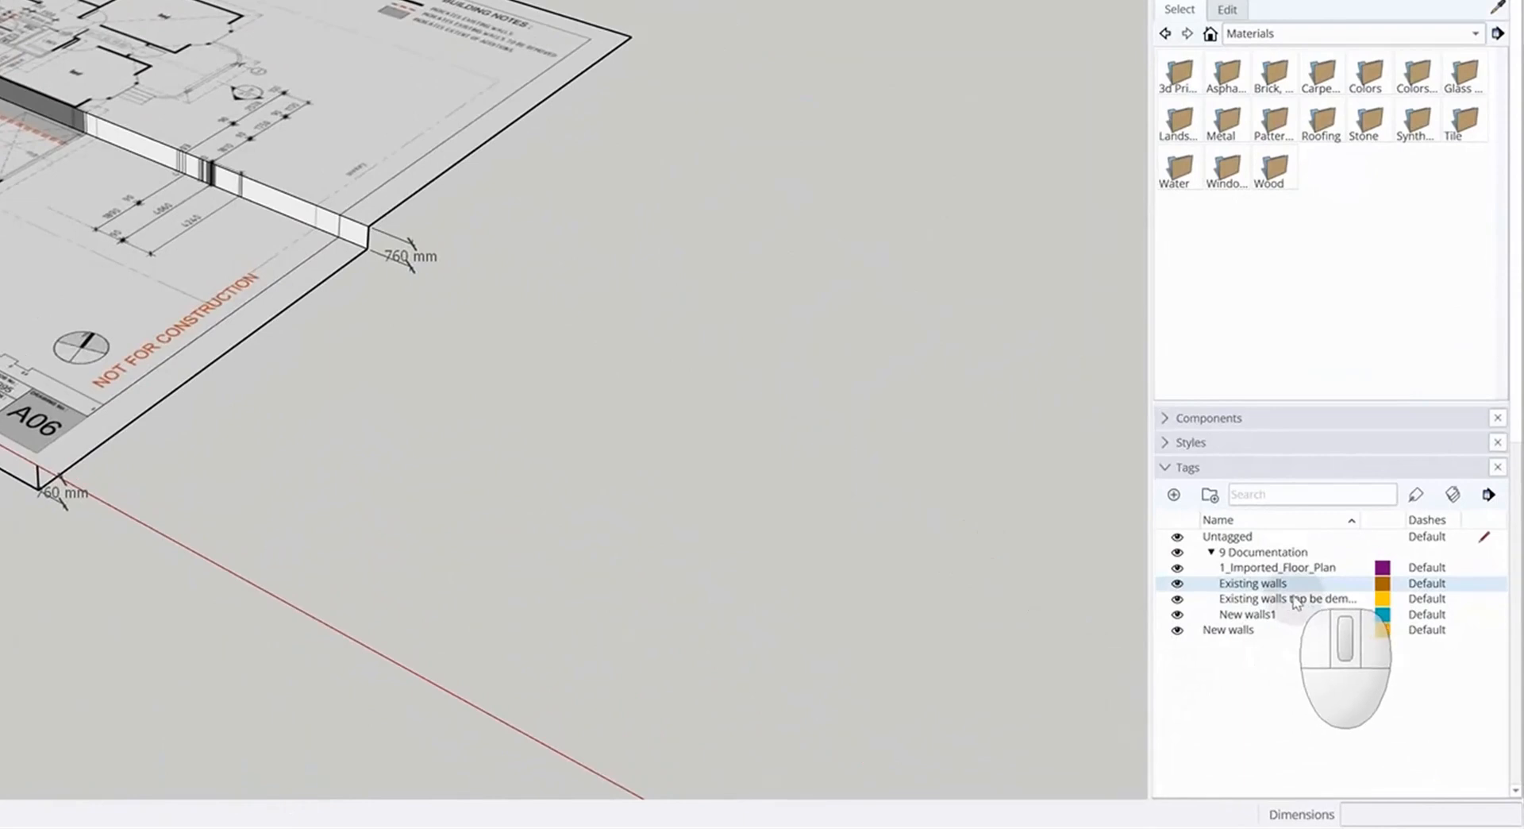
click(1484, 583)
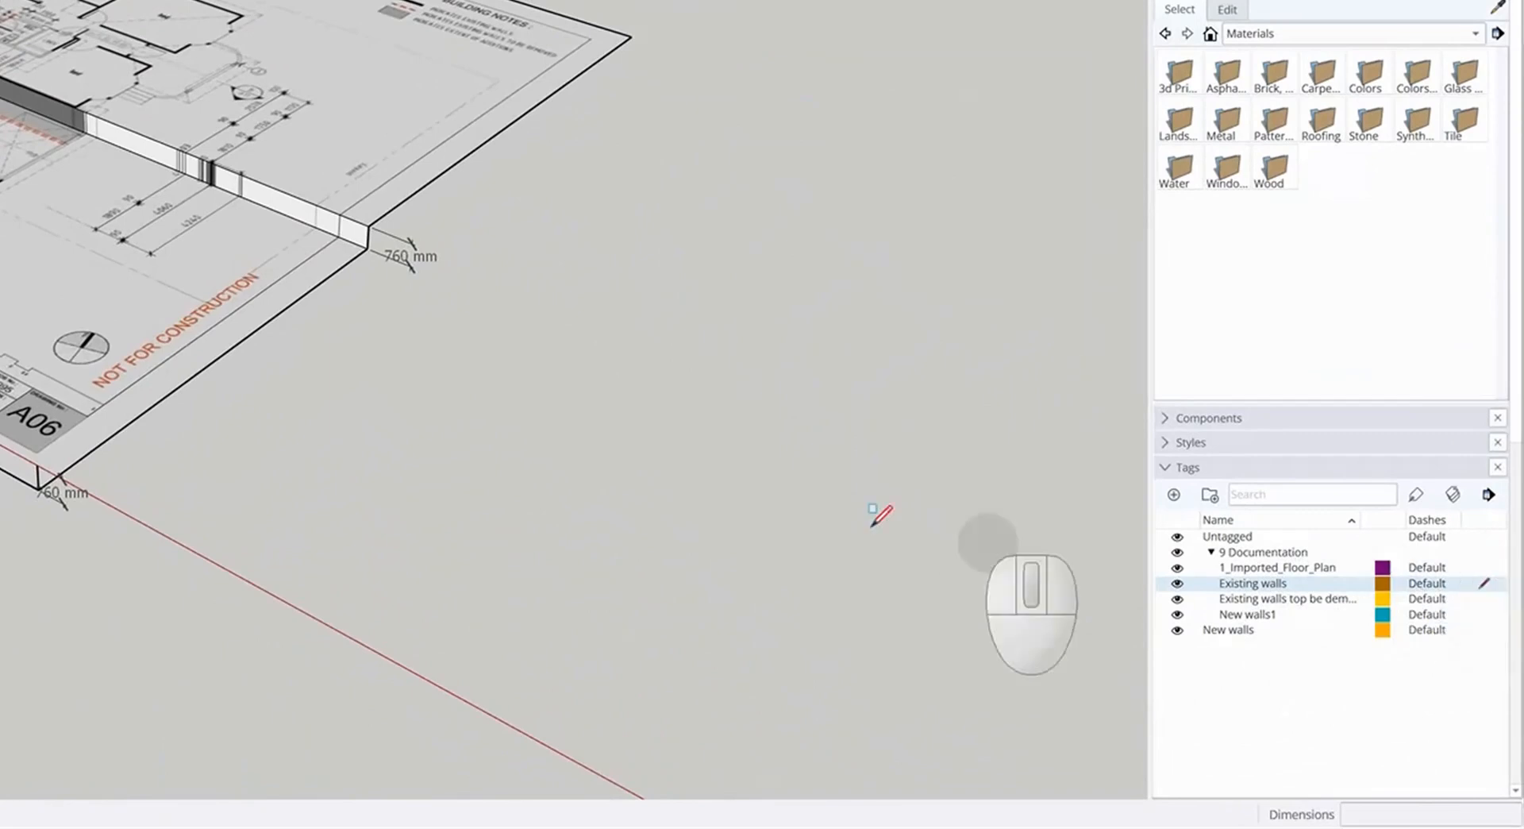
click(587, 522)
click(837, 478)
key(space)
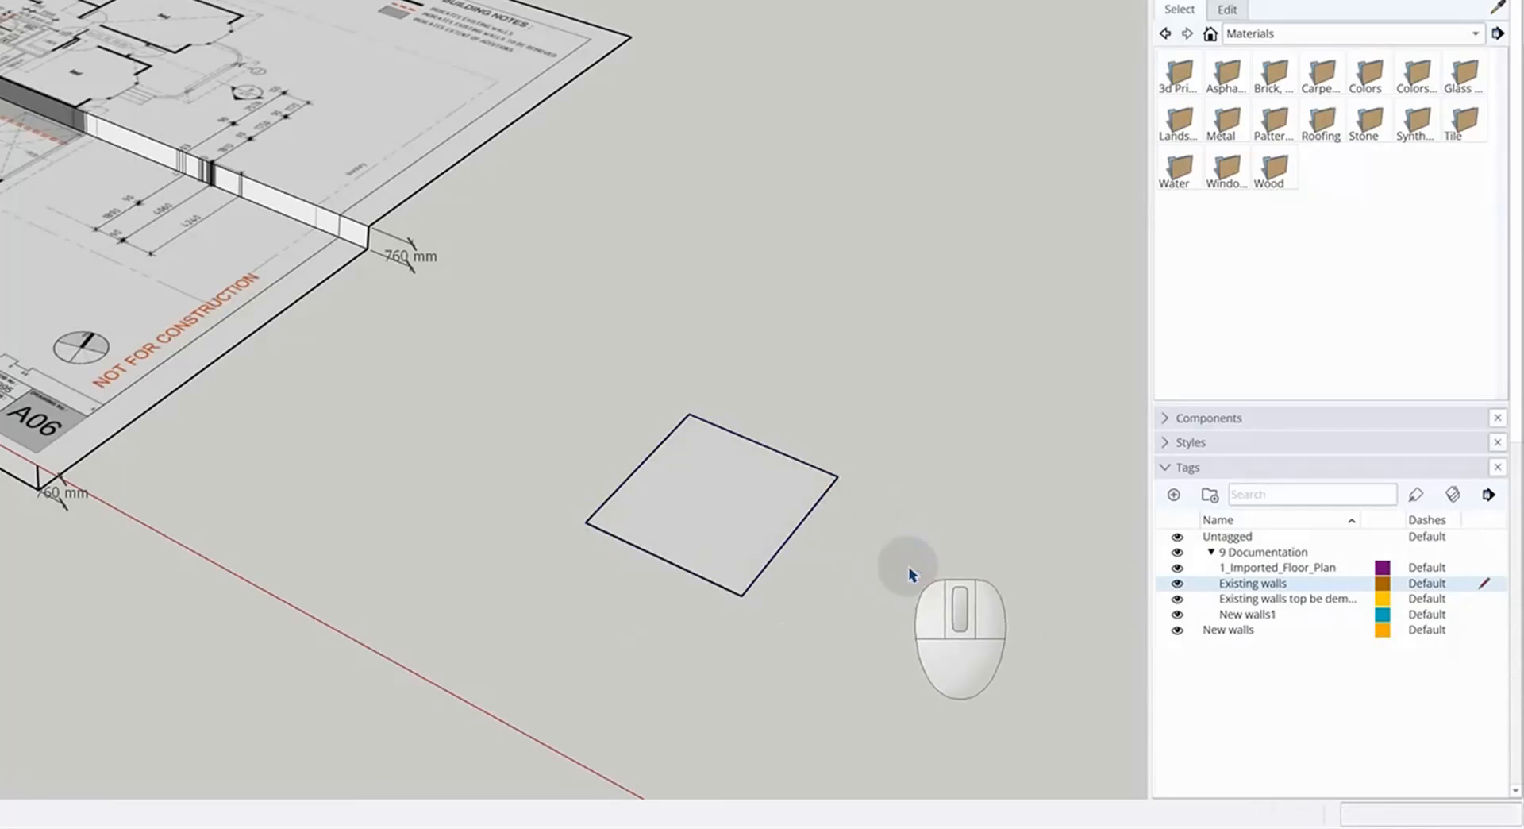
Make Untagged the current tag, then hide and show the Existing walls tag
click(1178, 584)
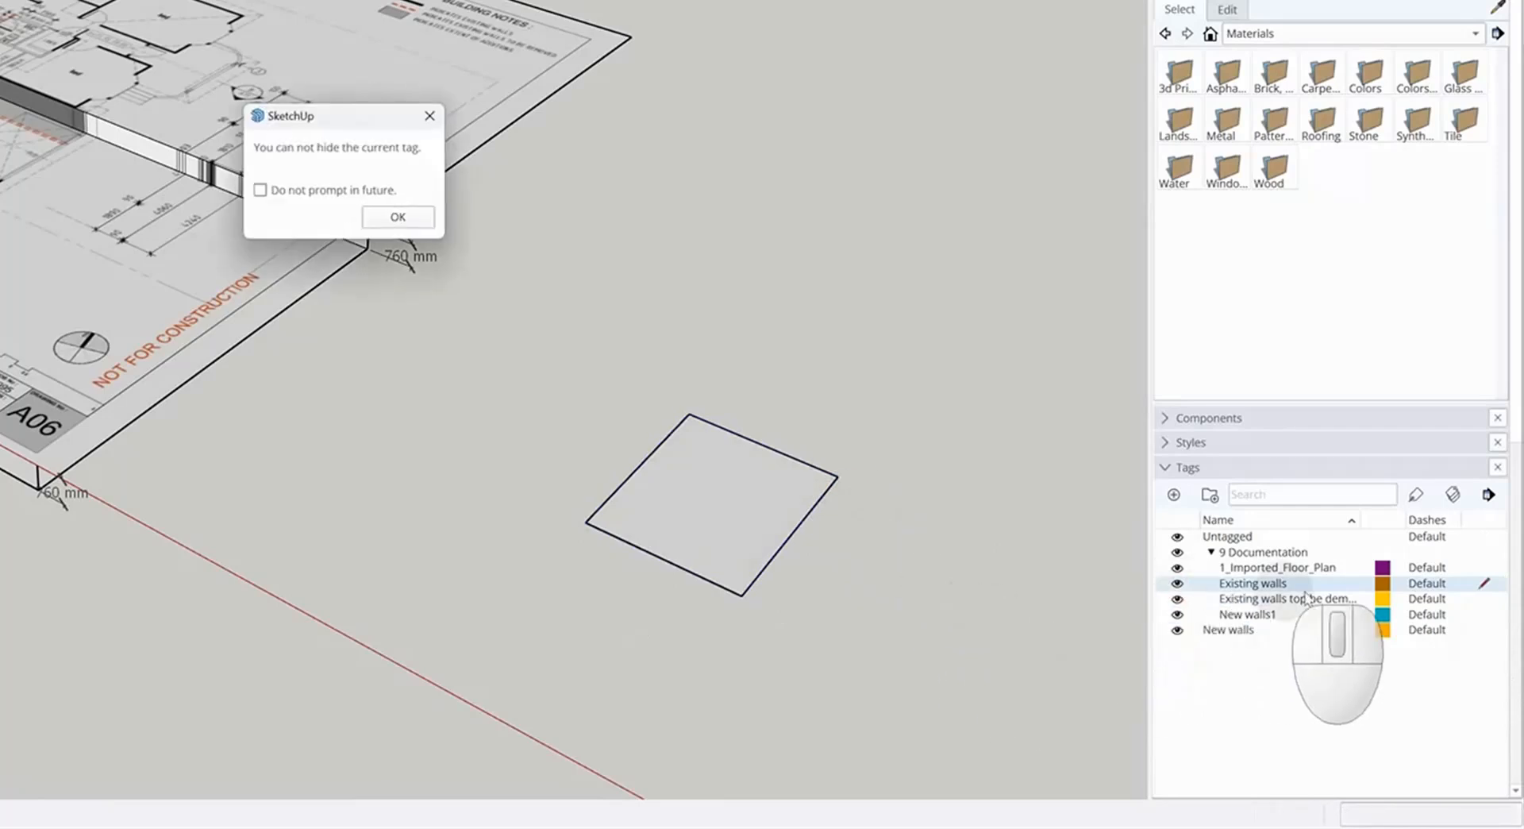
click(398, 217)
click(1485, 538)
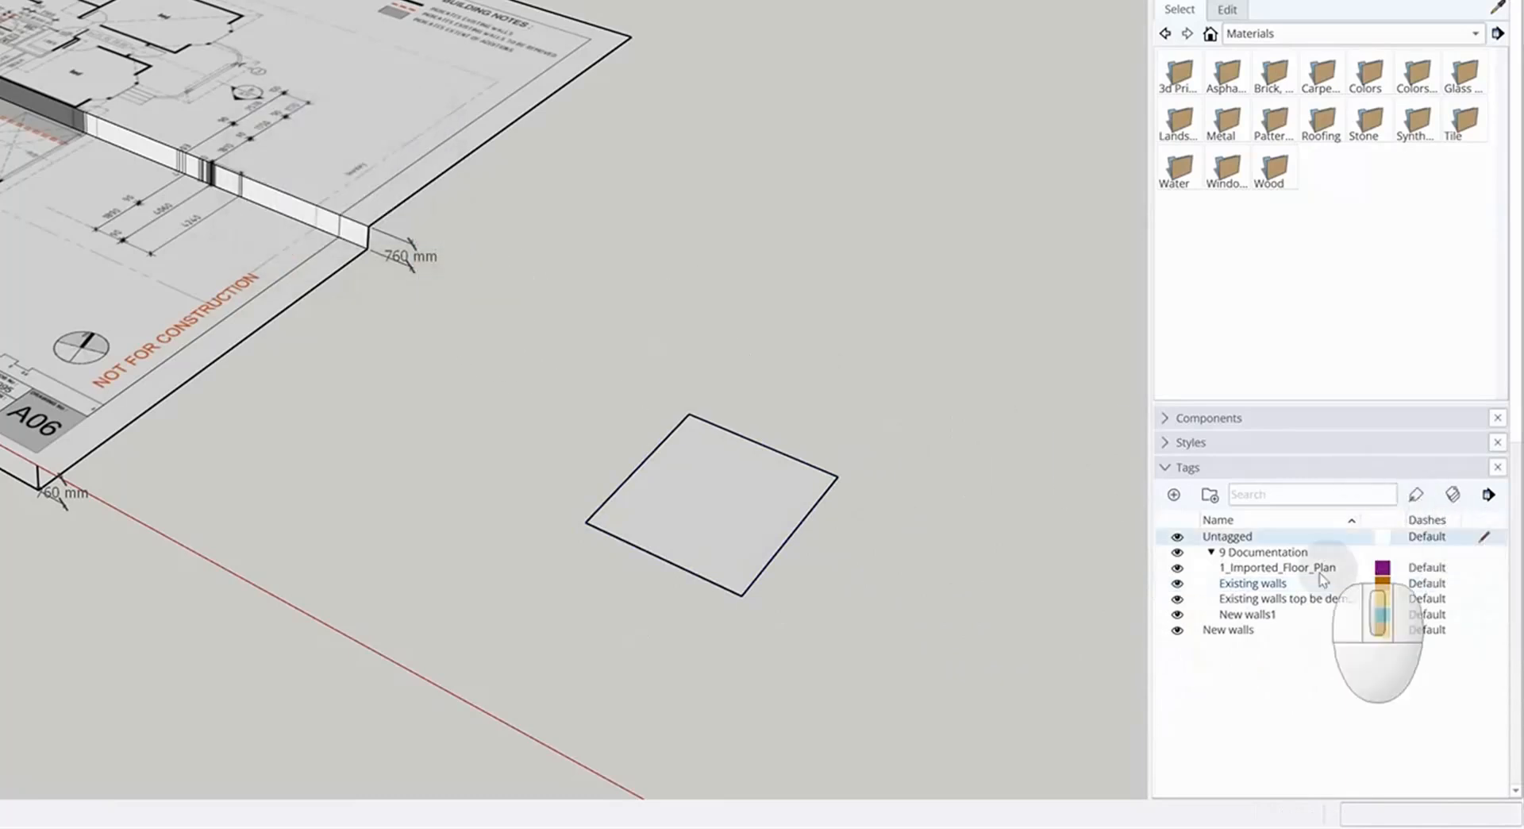
click(1178, 585)
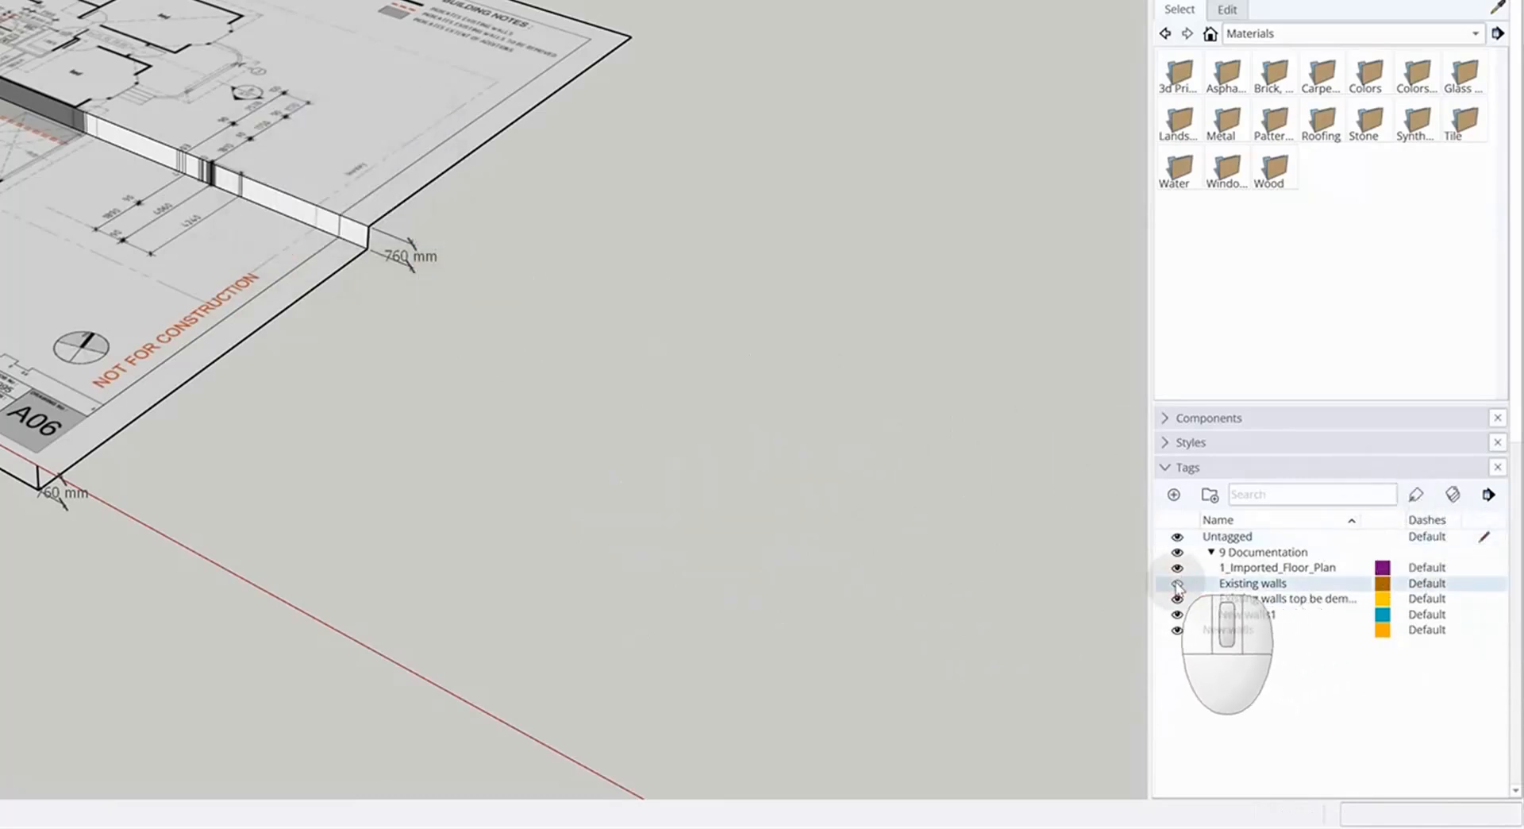
click(1179, 584)
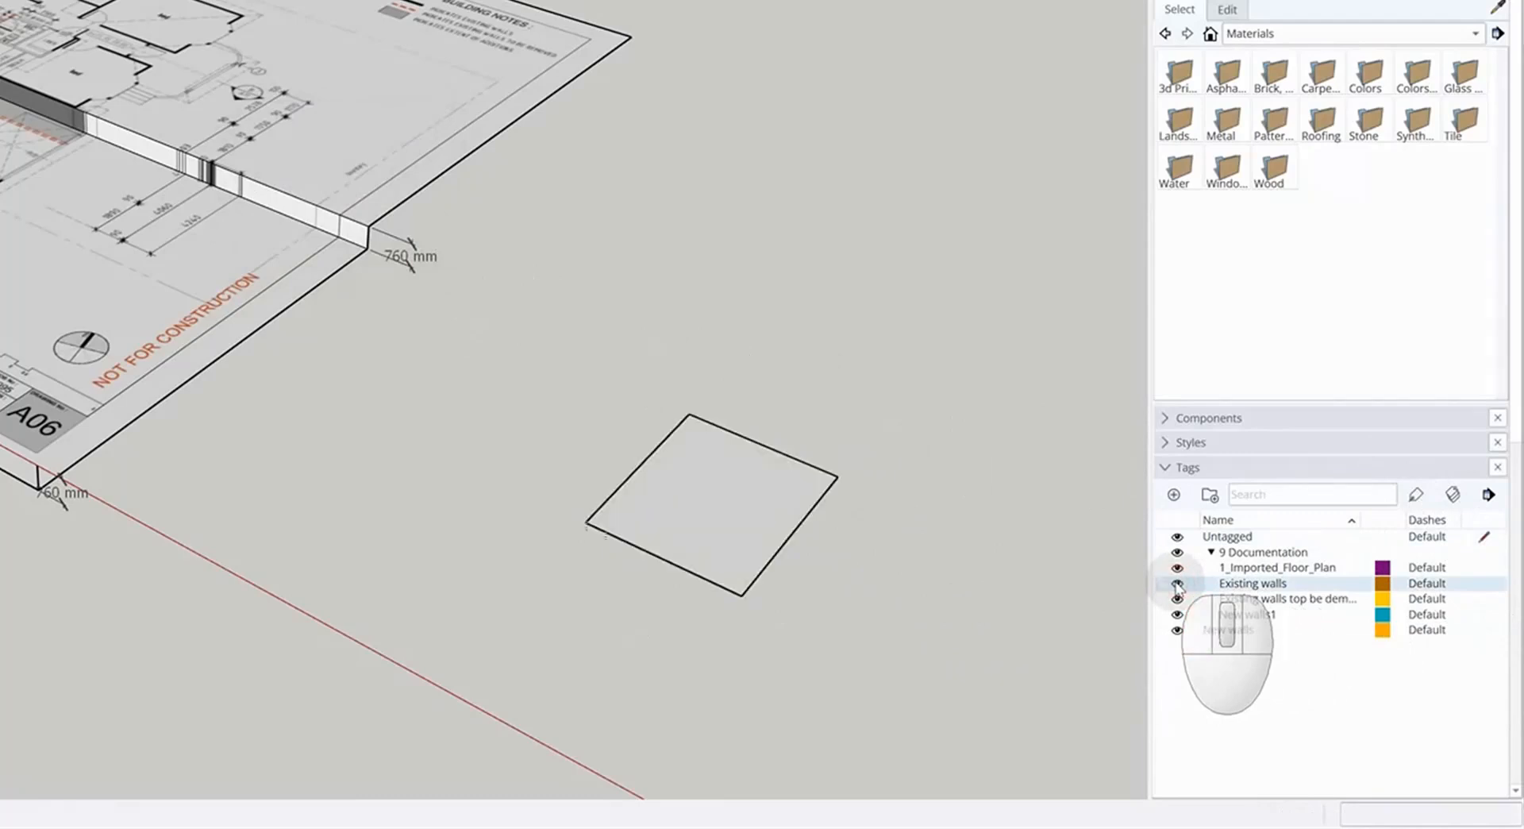
Make the demolished-walls tag current and draw a circle of about 2100 mm radius beside the rectangle
click(1485, 599)
middle_drag(882, 564, 784, 494)
key(c)
click(726, 523)
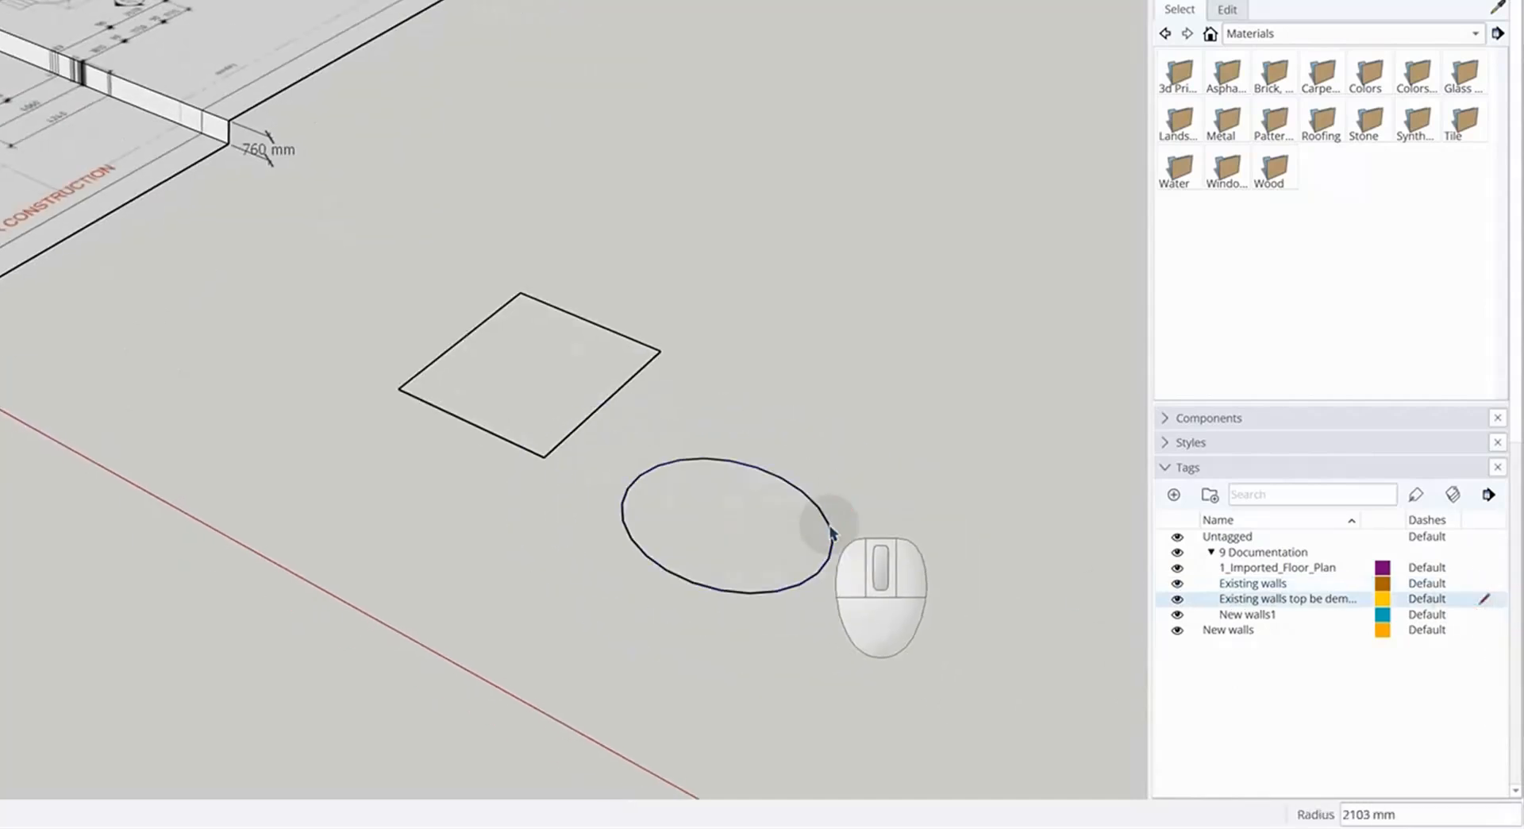
click(832, 508)
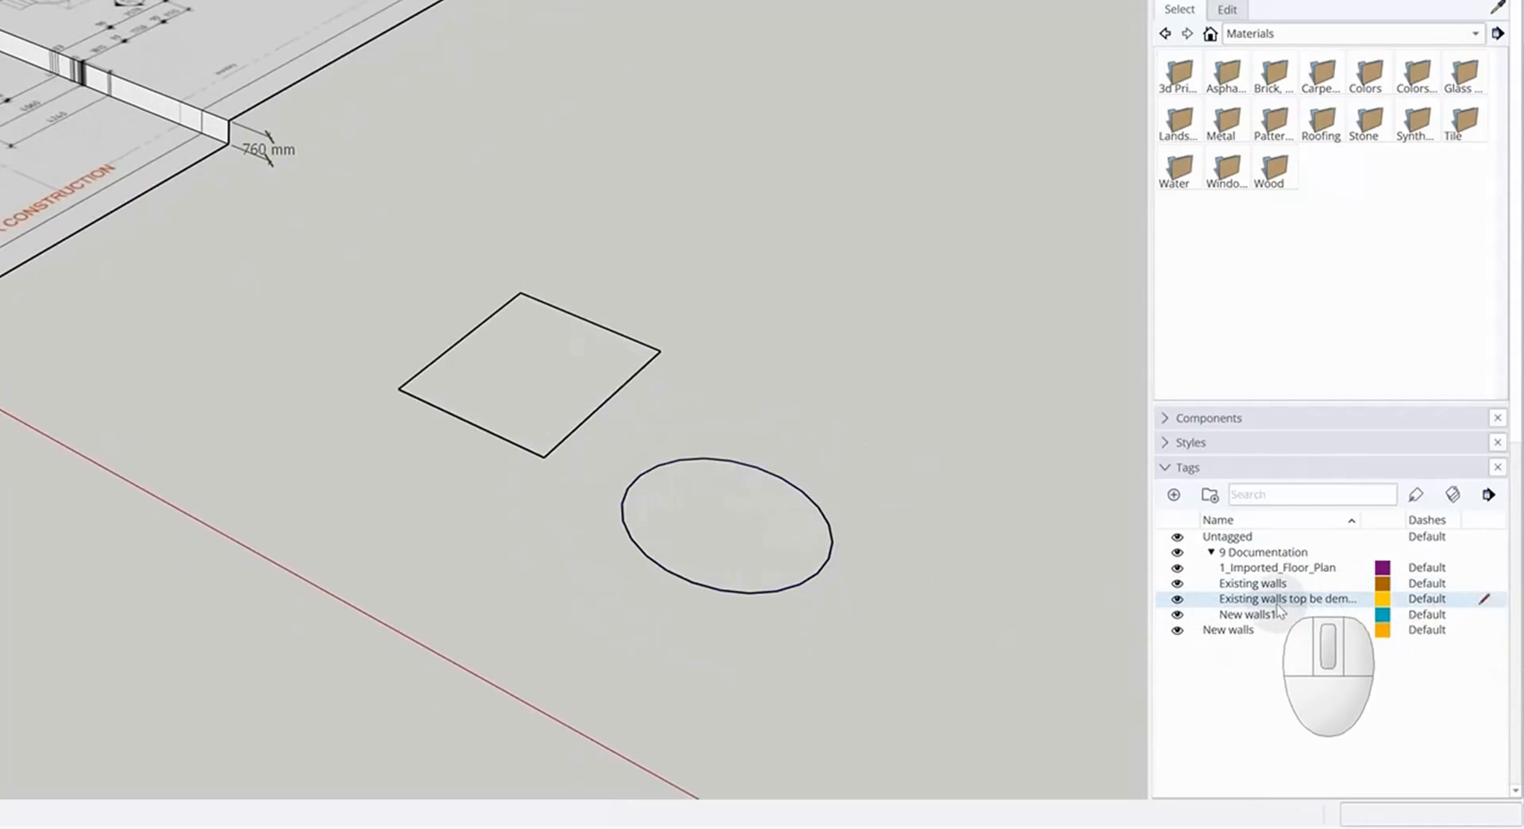
Try to hide the current demolition tag, then make Untagged the current tag again
click(1177, 599)
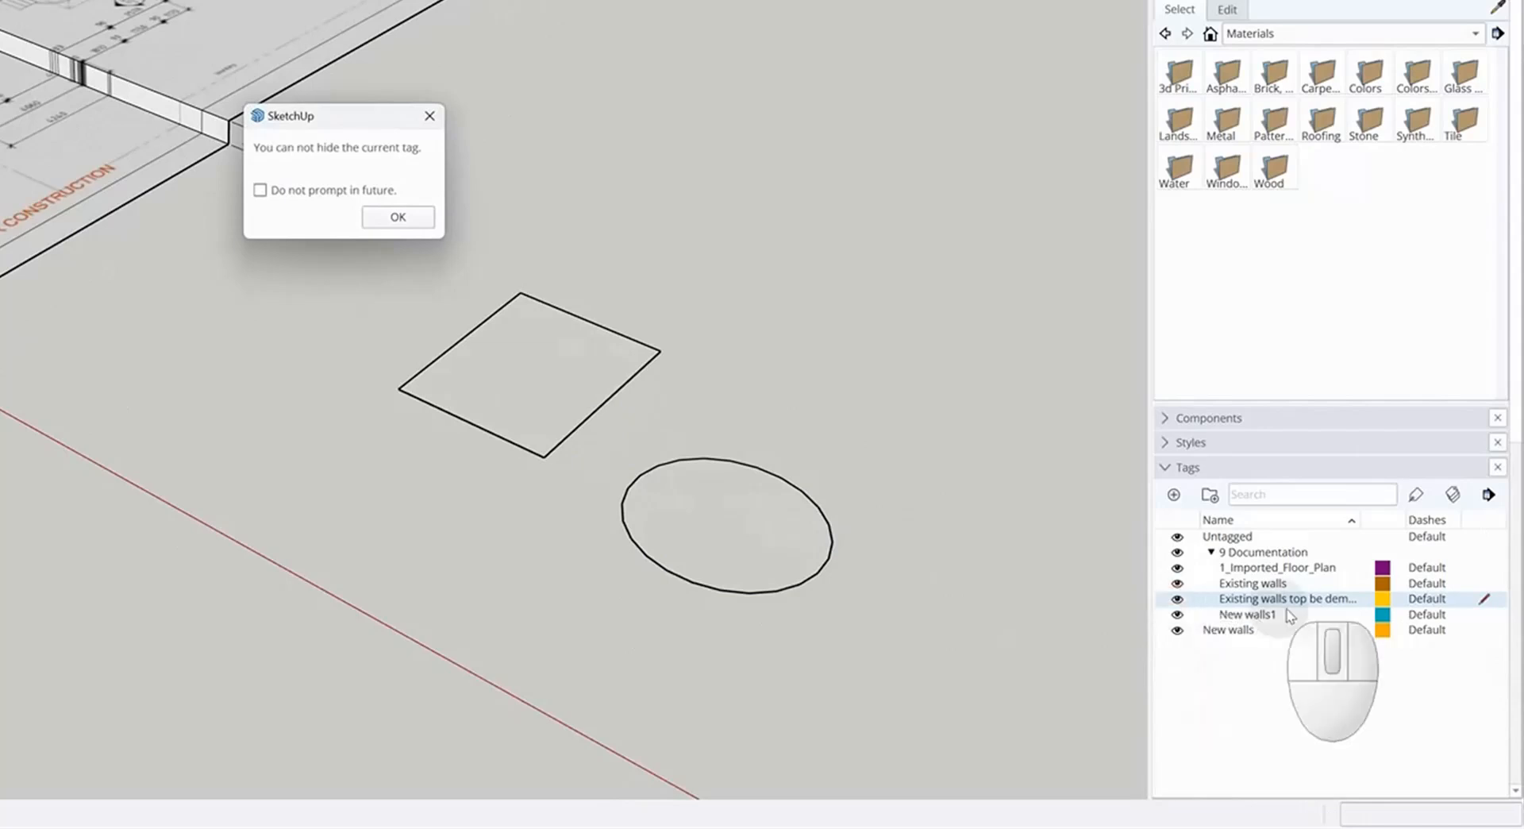
click(395, 219)
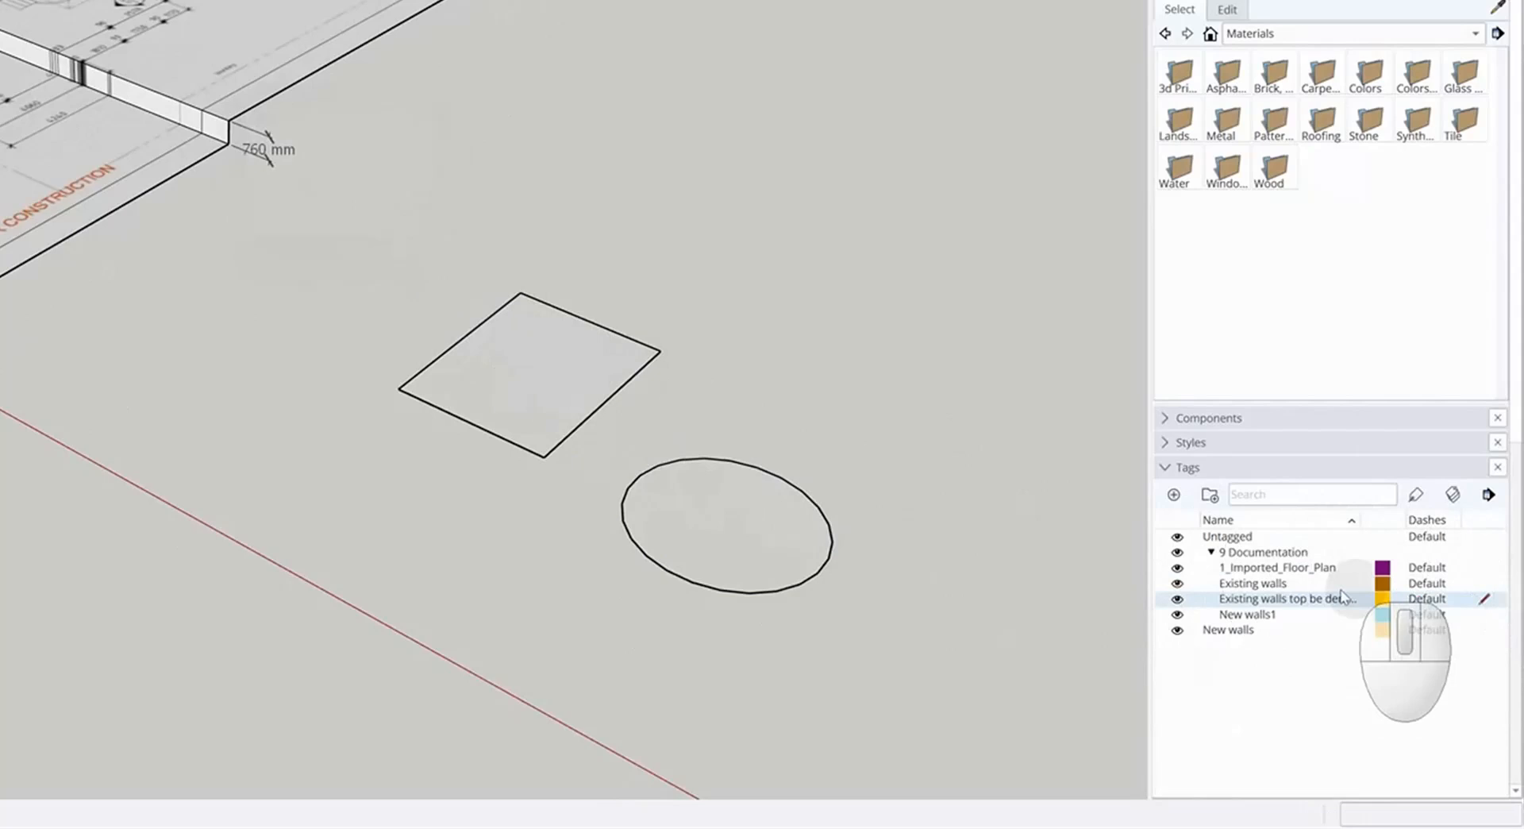
click(1177, 584)
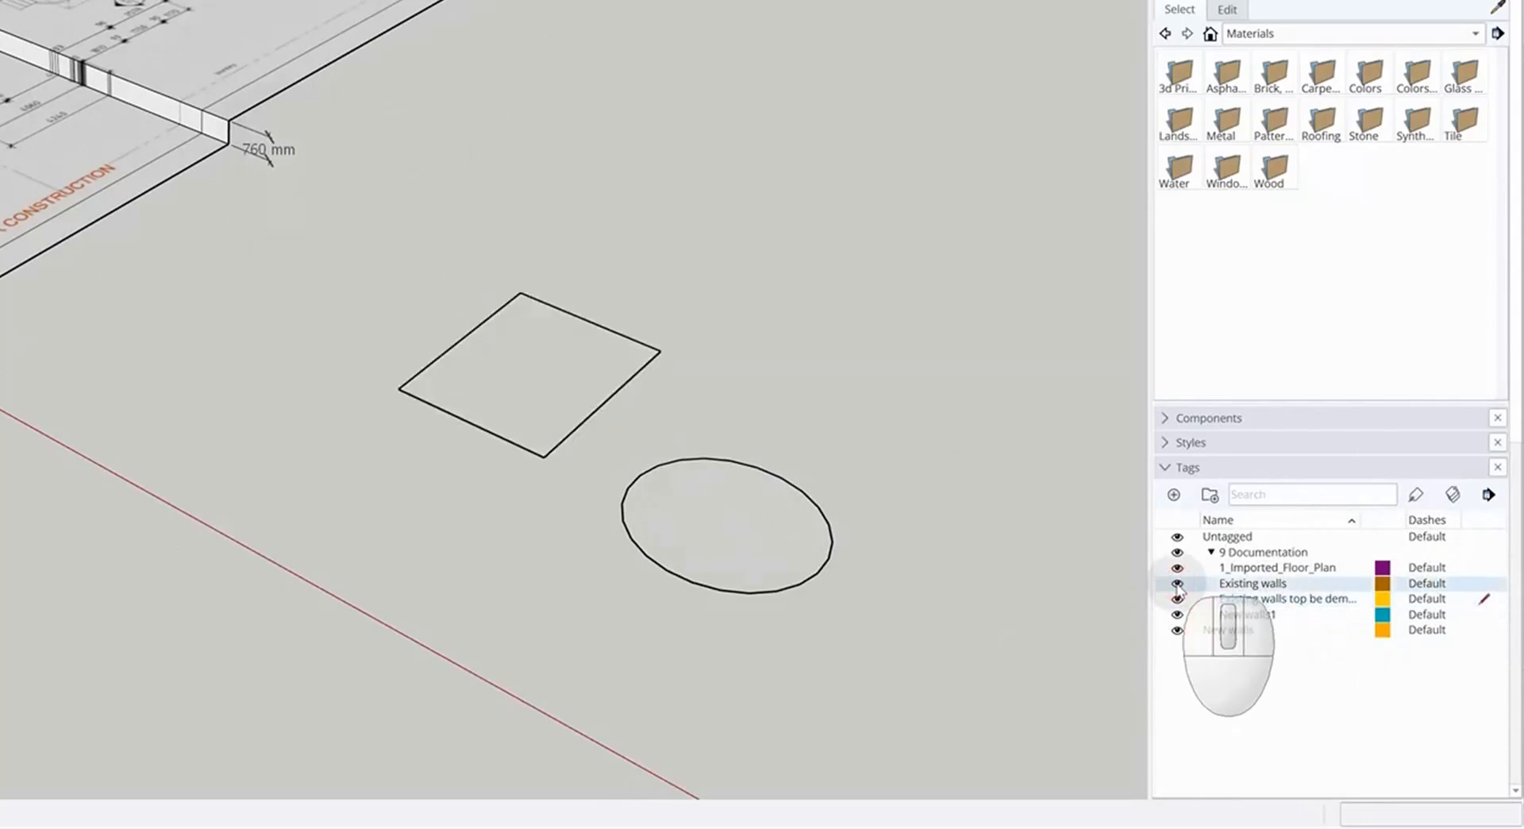
click(1486, 539)
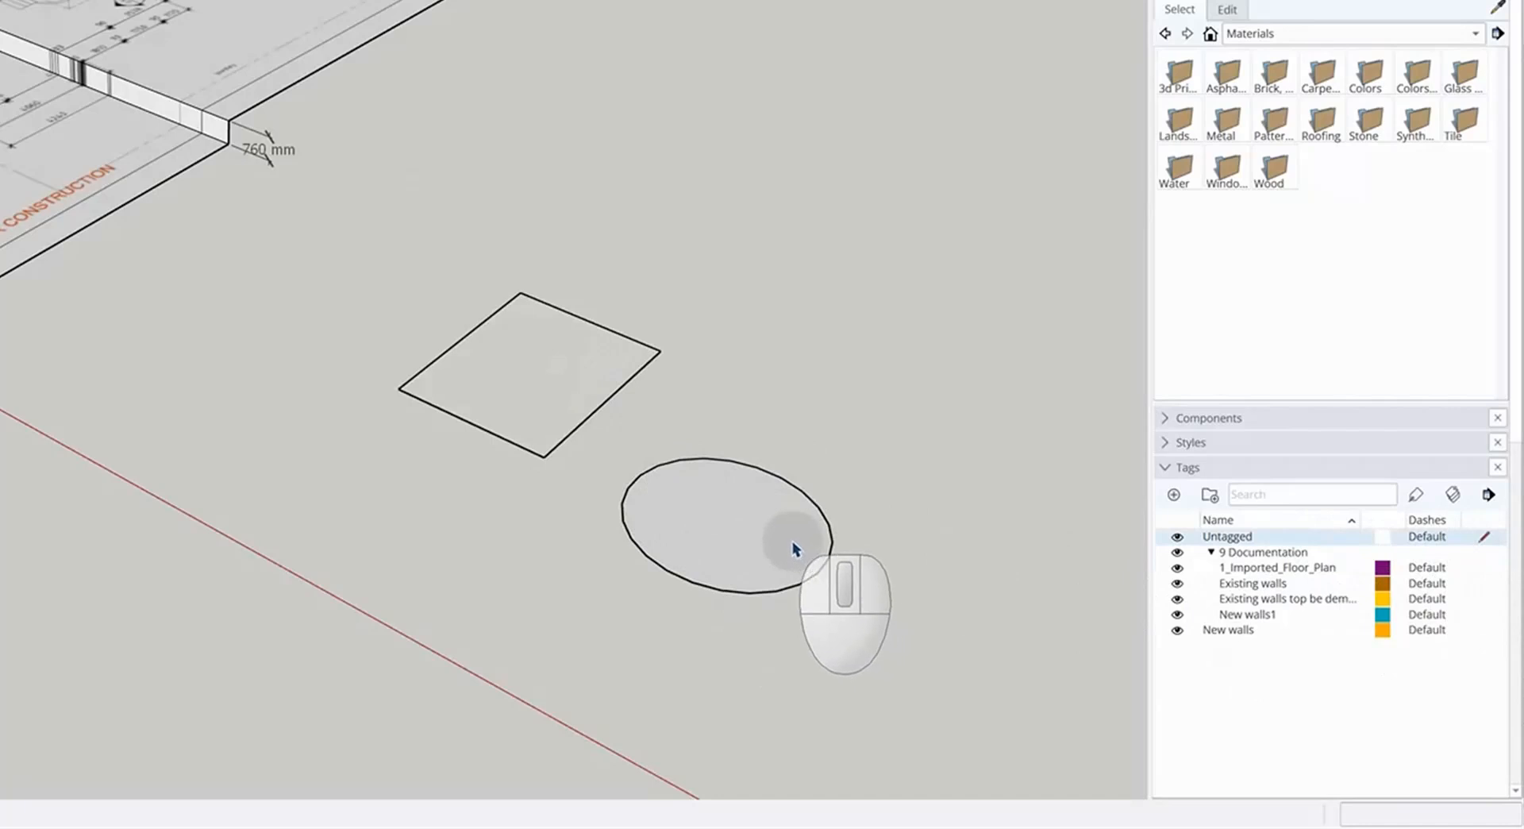
Draw a five-sided polygon of about 2240 mm radius beside the rectangle
middle_drag(777, 534, 708, 341)
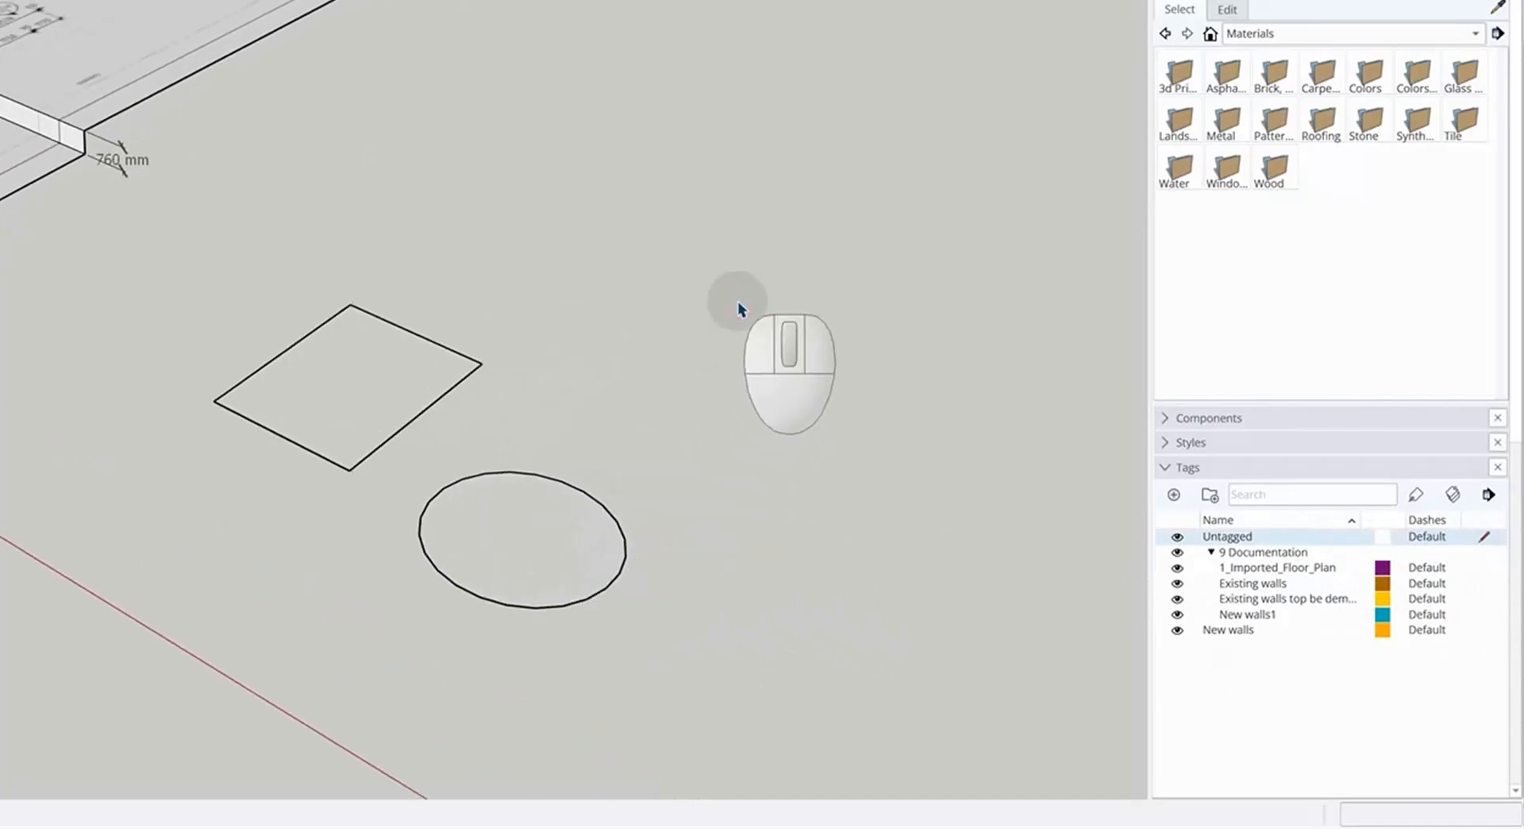
key(r)
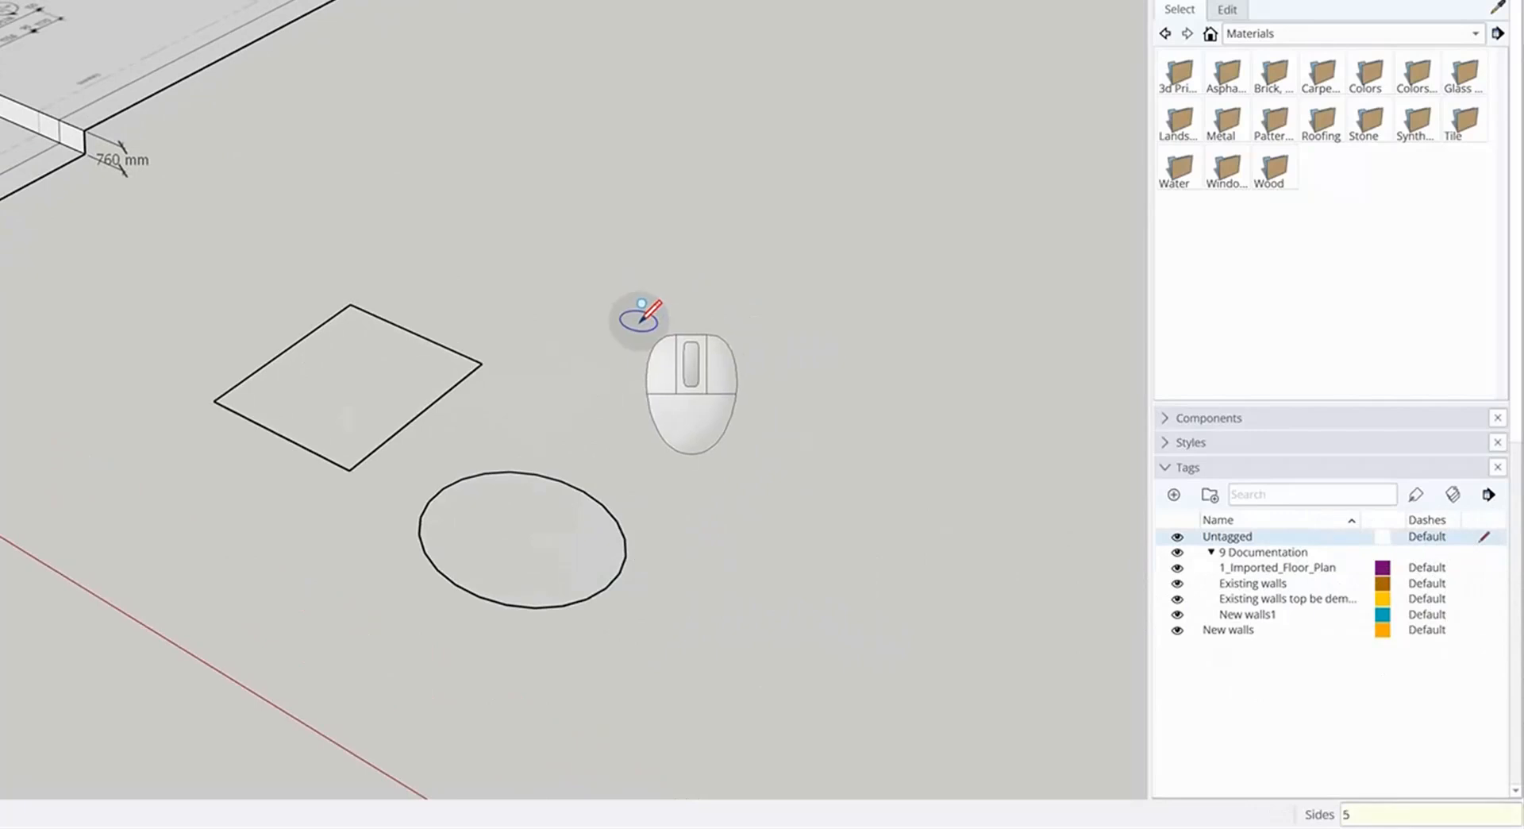
click(669, 343)
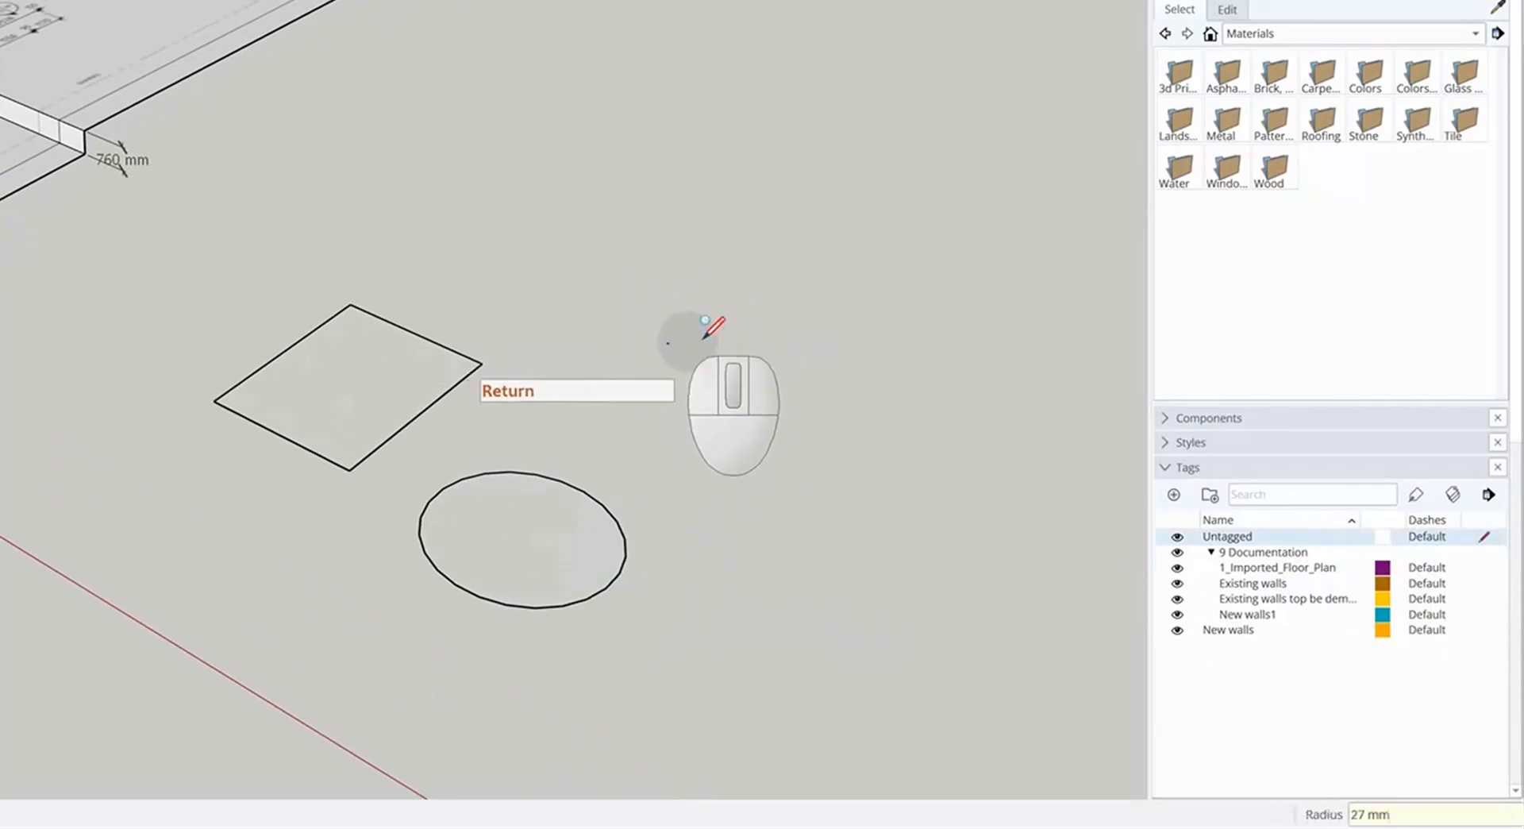
click(746, 335)
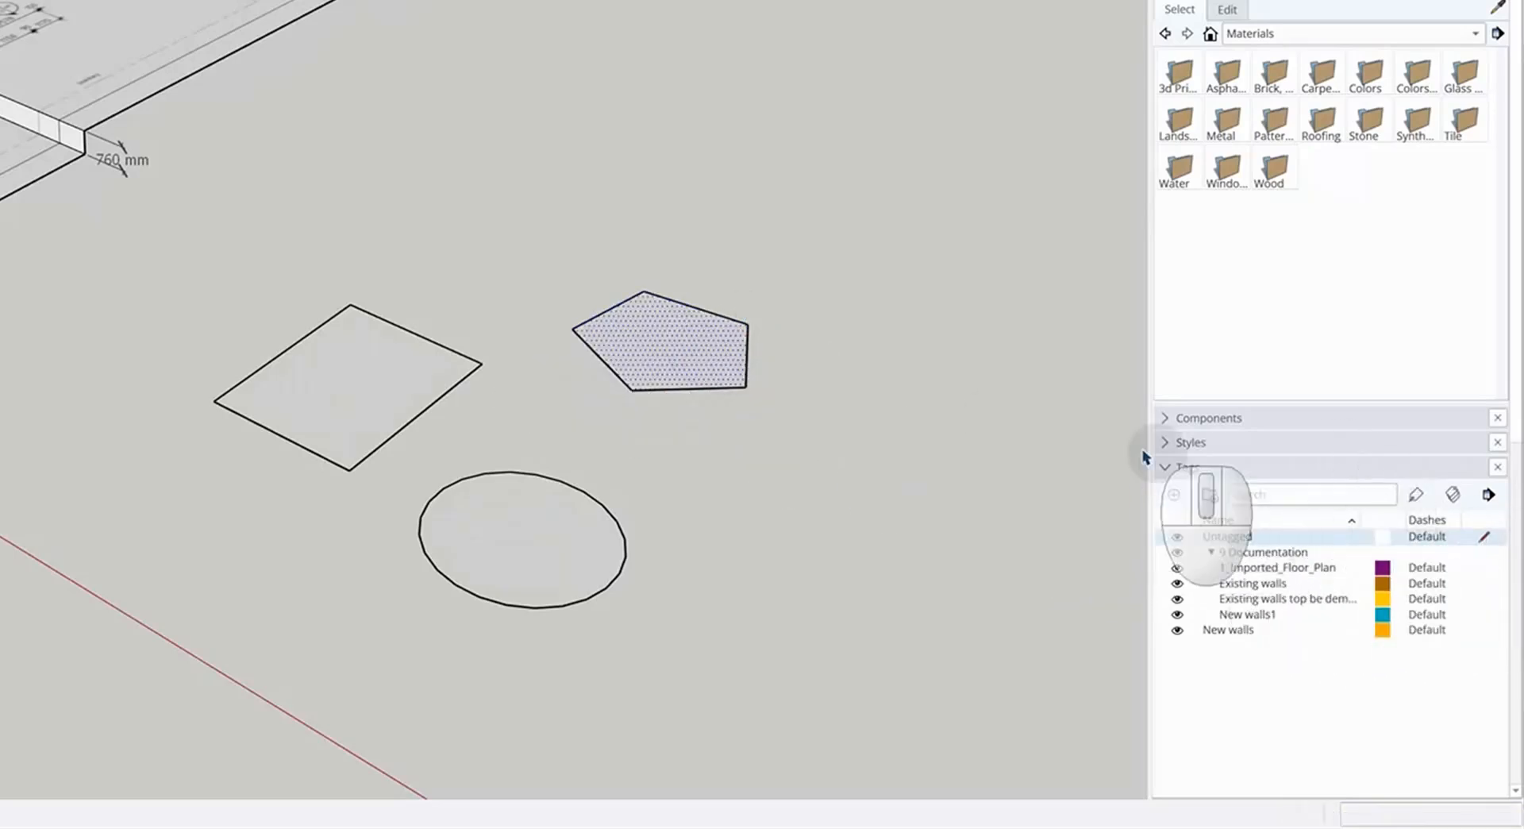
Assign the pentagon to the New walls1 tag and clear the selection
click(705, 356)
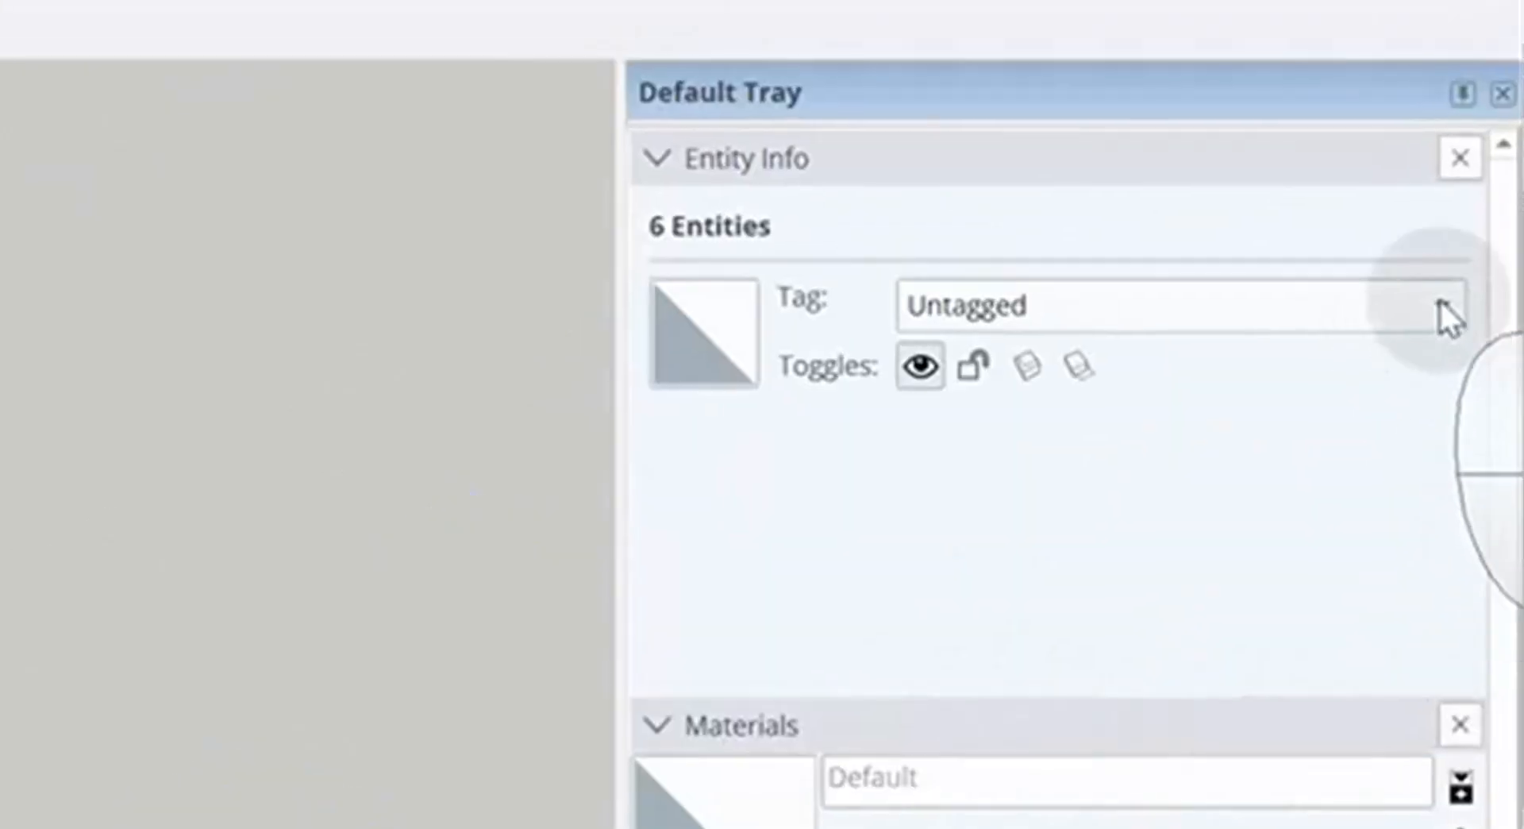
click(1441, 301)
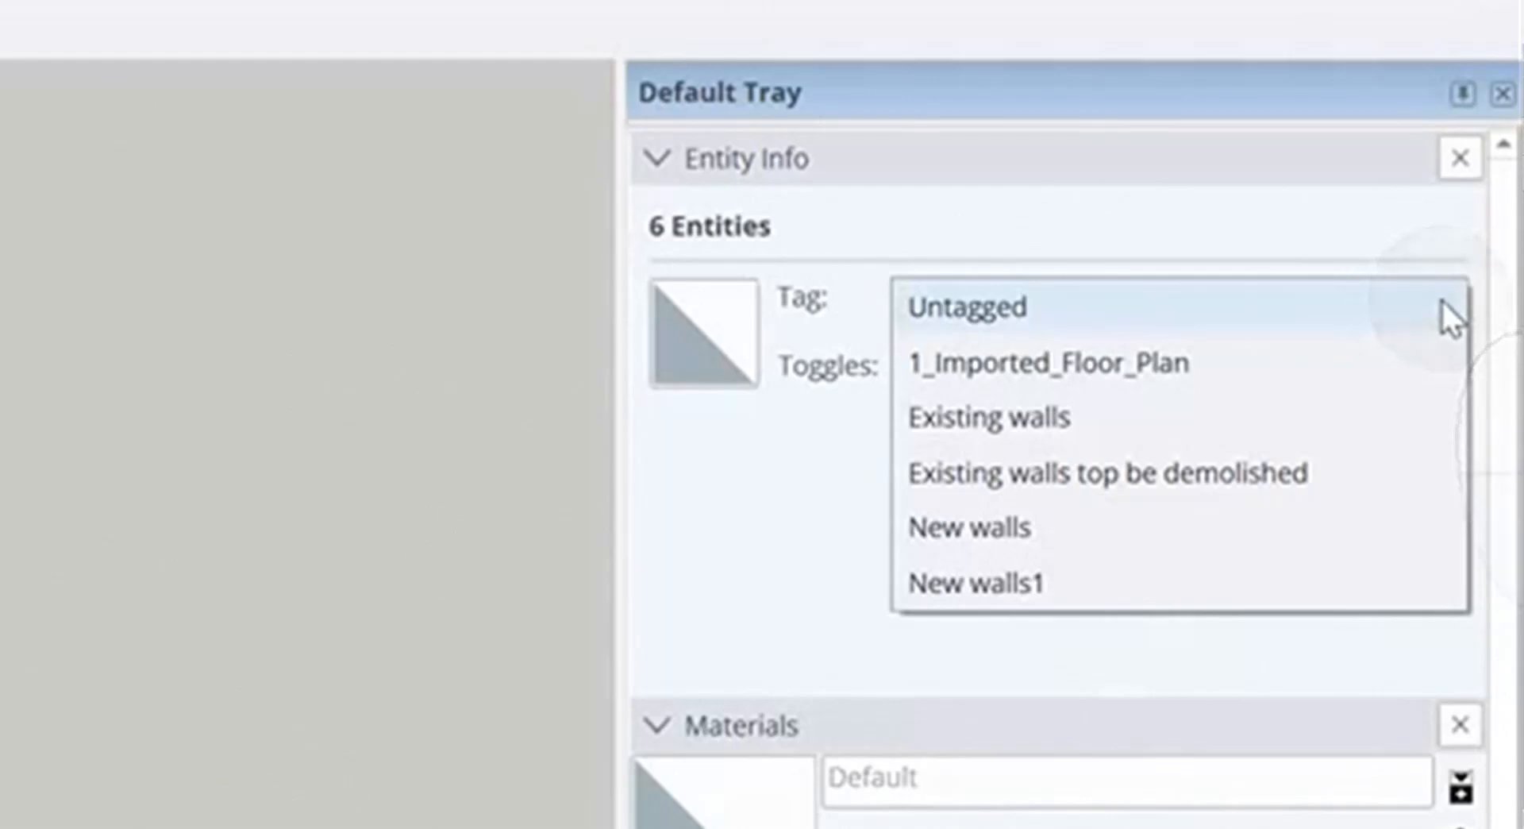
click(1097, 587)
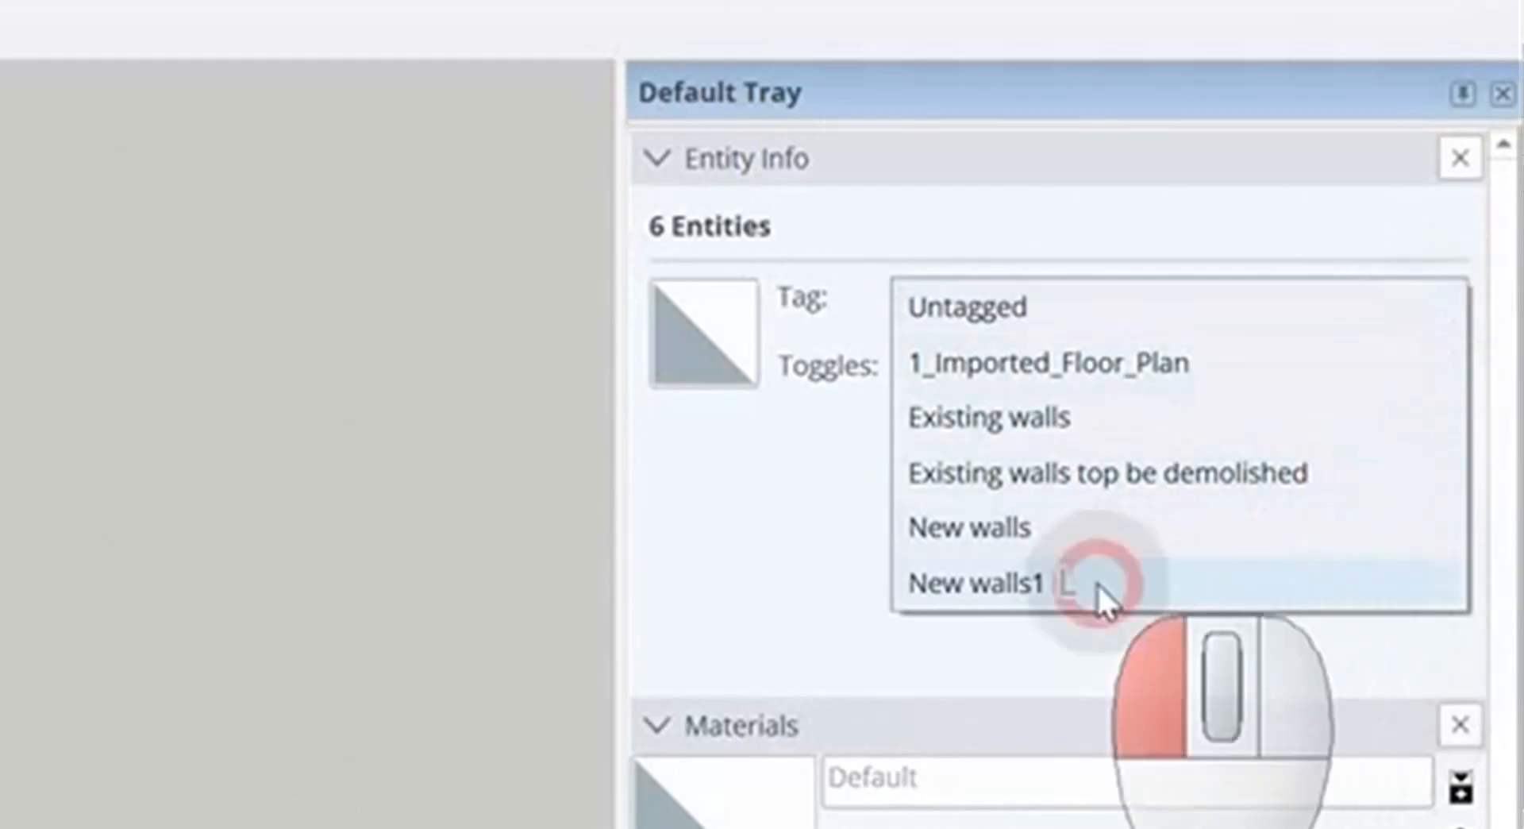
key(ctrl+t)
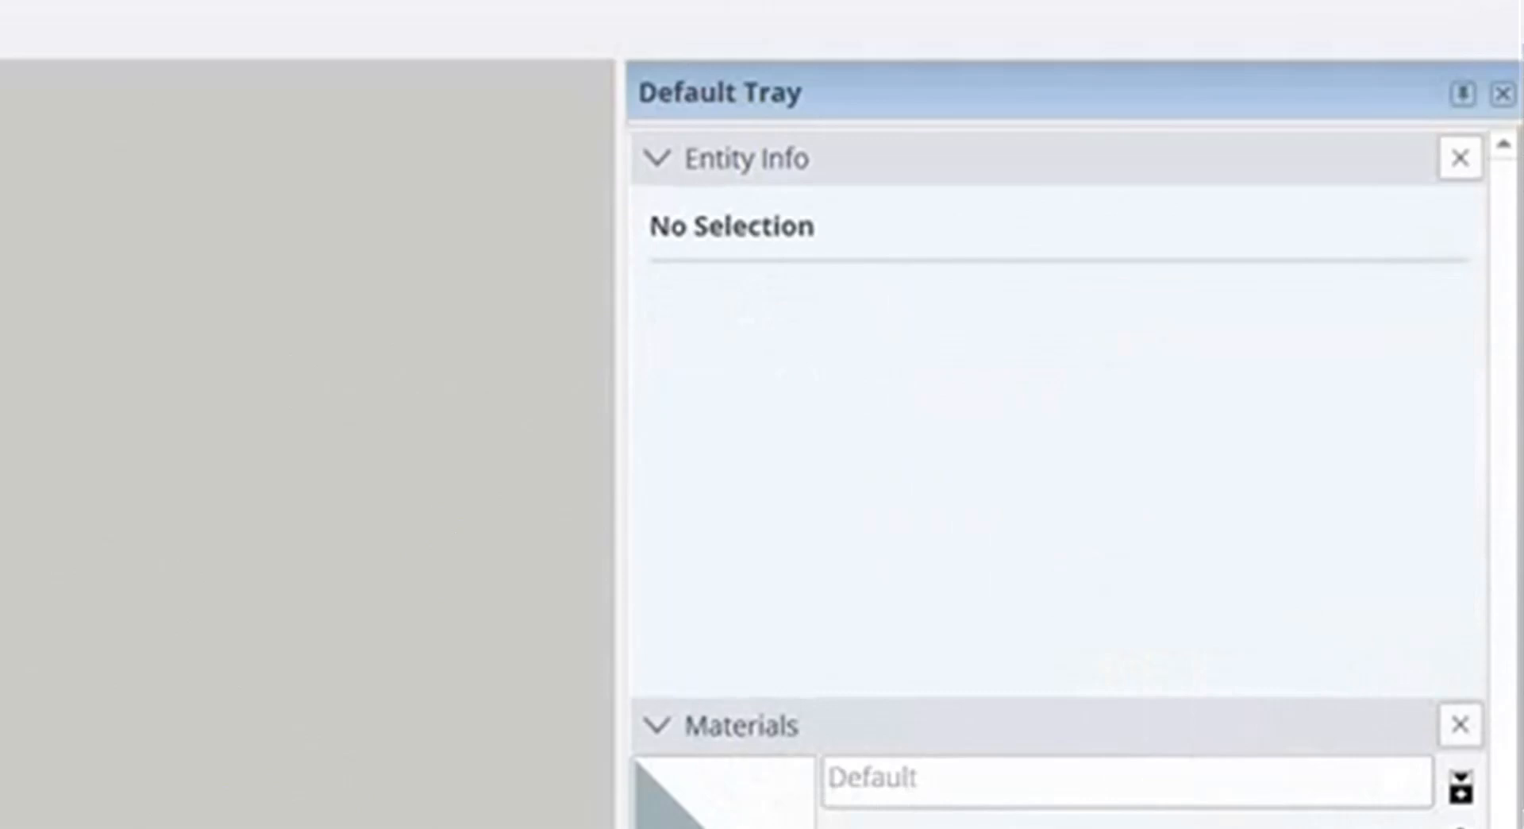
Hide and show the New walls1, demolition and Existing walls tags in turn to check their shapes
click(1161, 629)
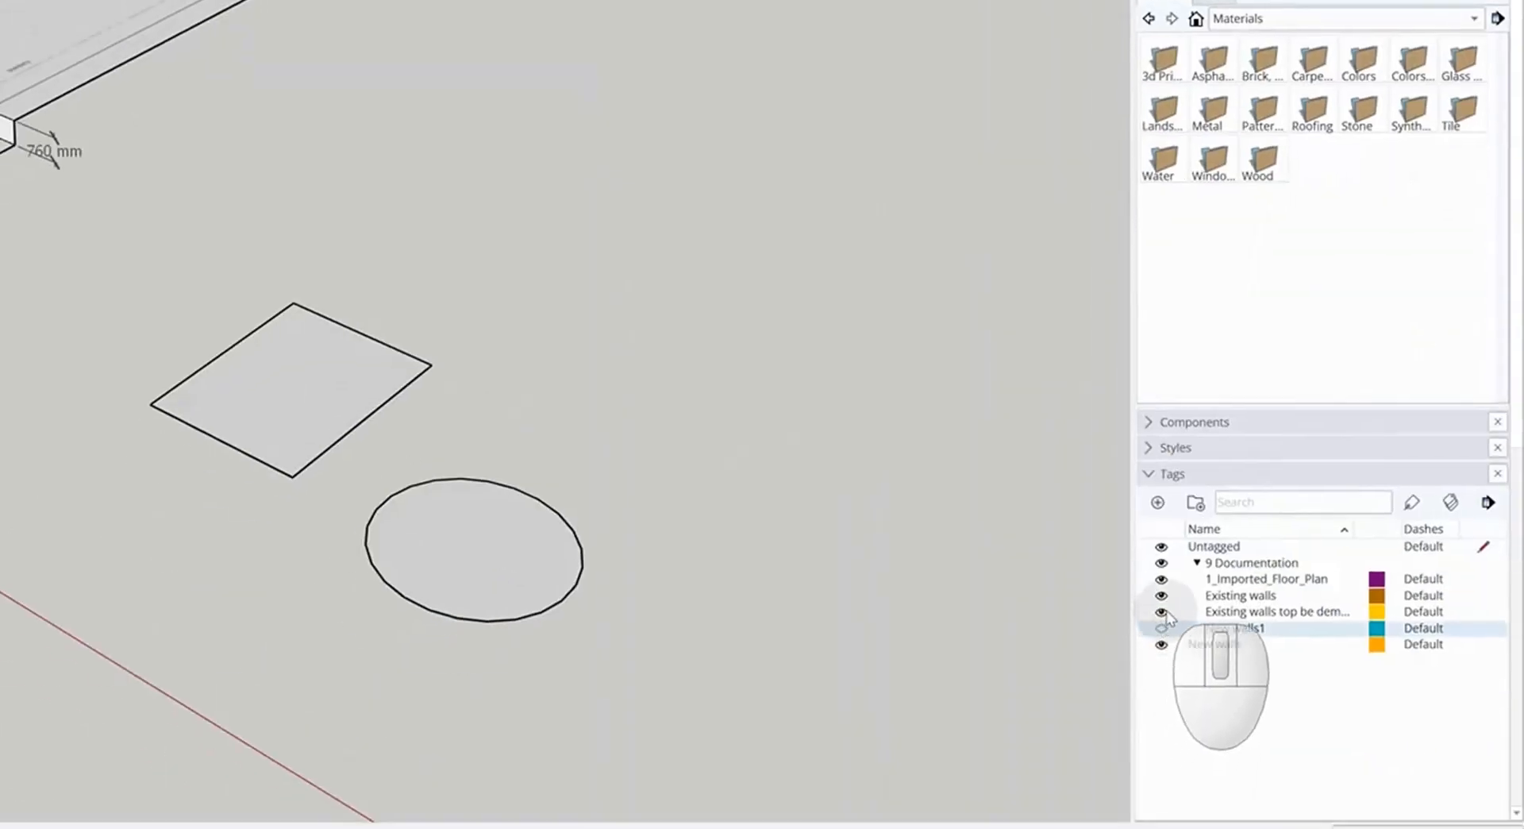
click(1163, 612)
click(1162, 596)
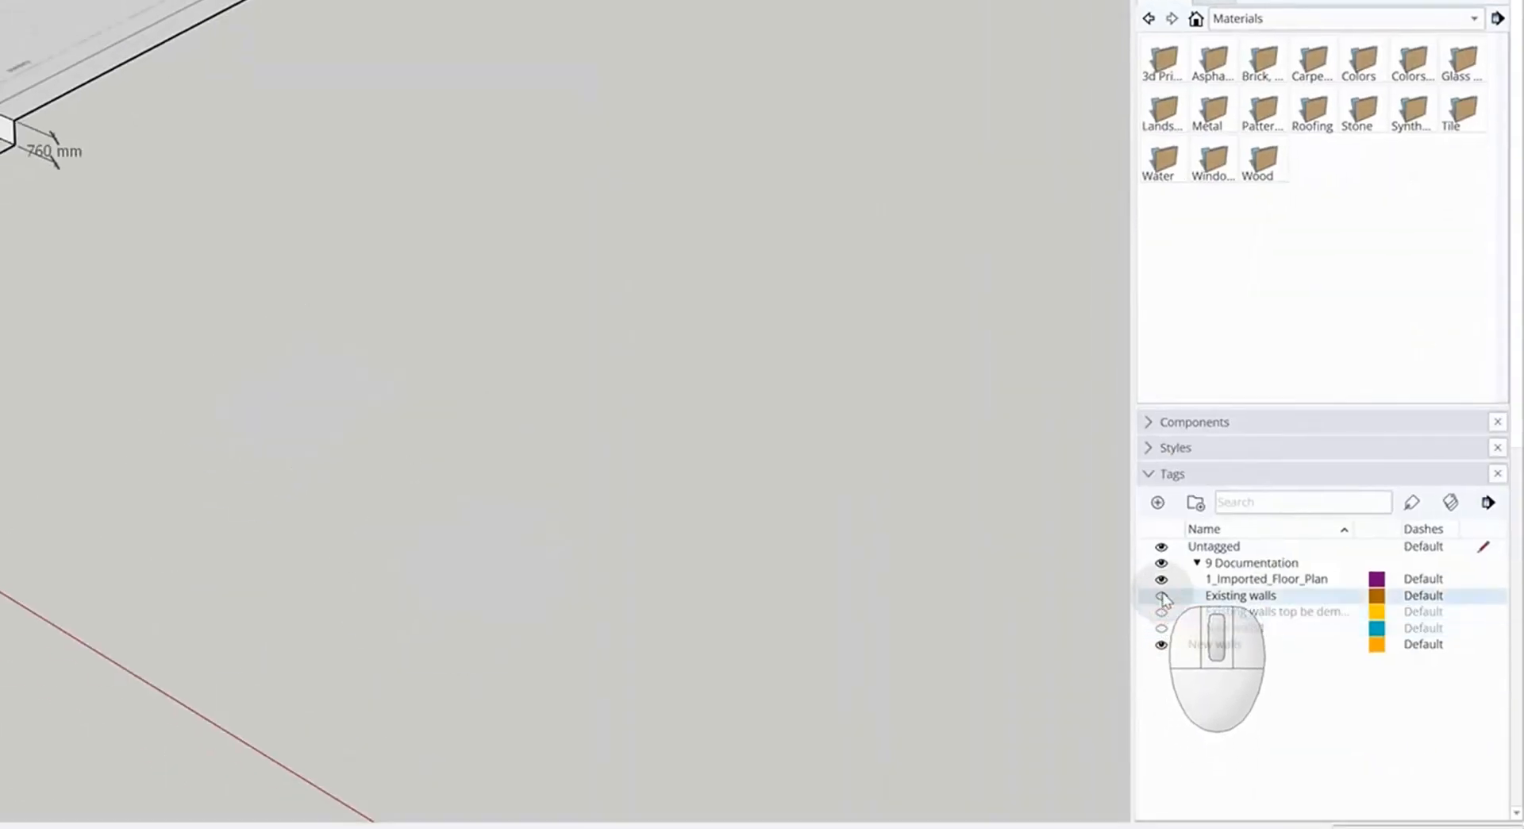
click(1162, 596)
click(1162, 612)
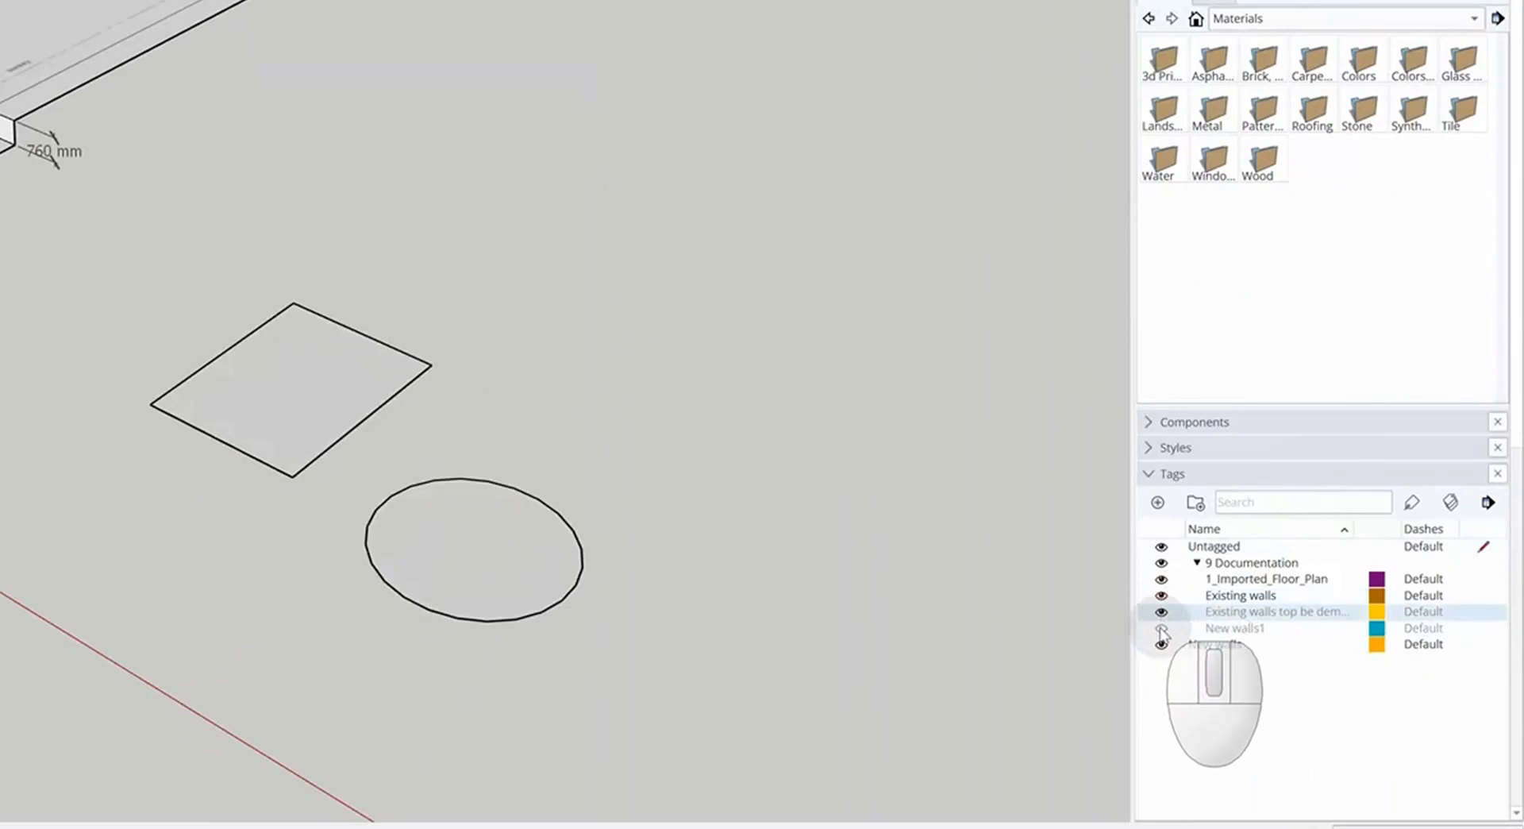
click(1161, 628)
scroll(562, 493, down, 2)
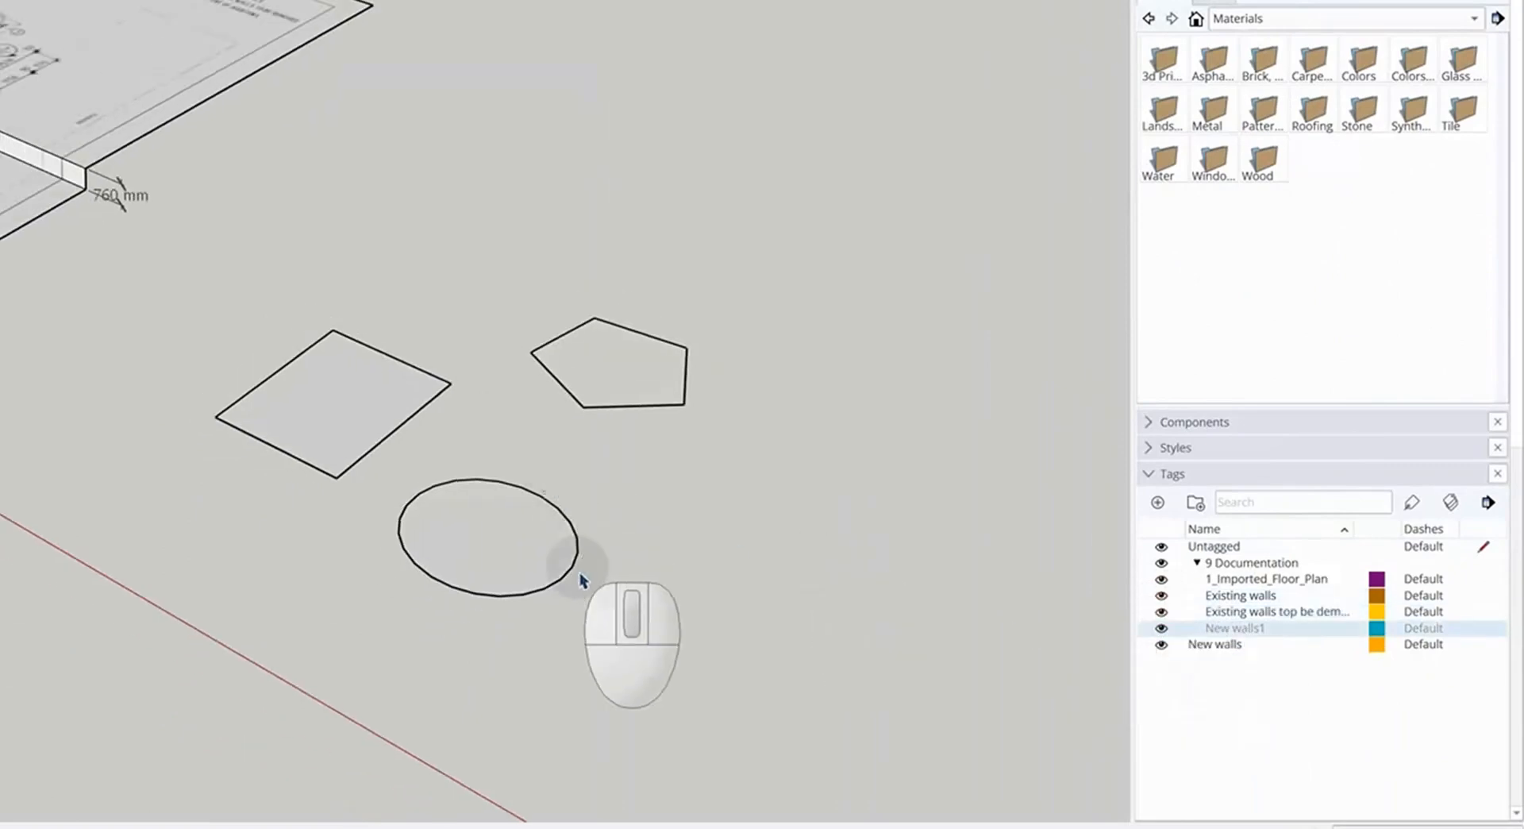
Switch to the Guide lines tags and colours model, toggle its wall-dimension tags, and return
click(509, 828)
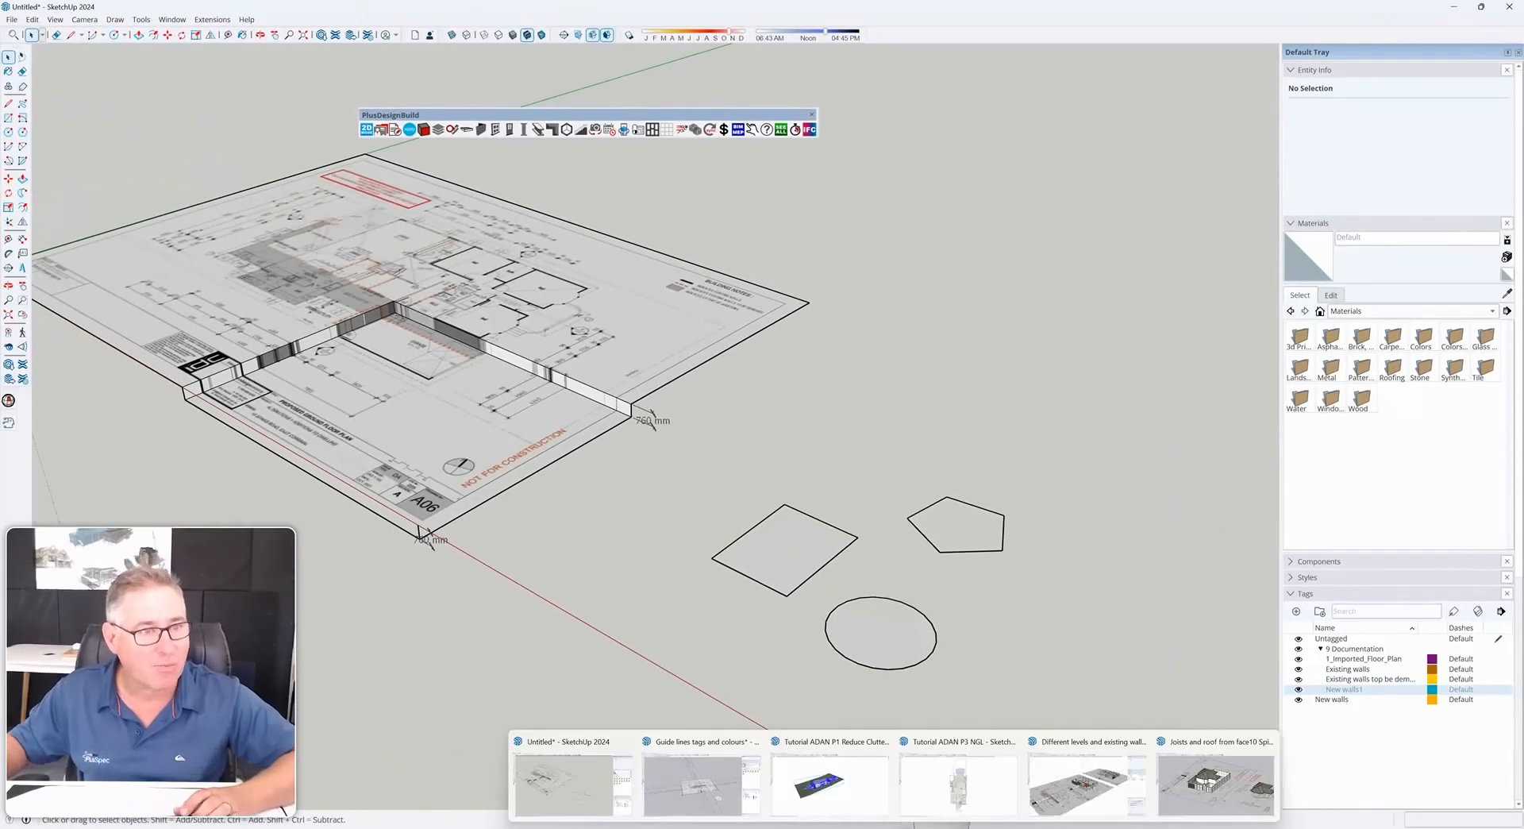
click(708, 786)
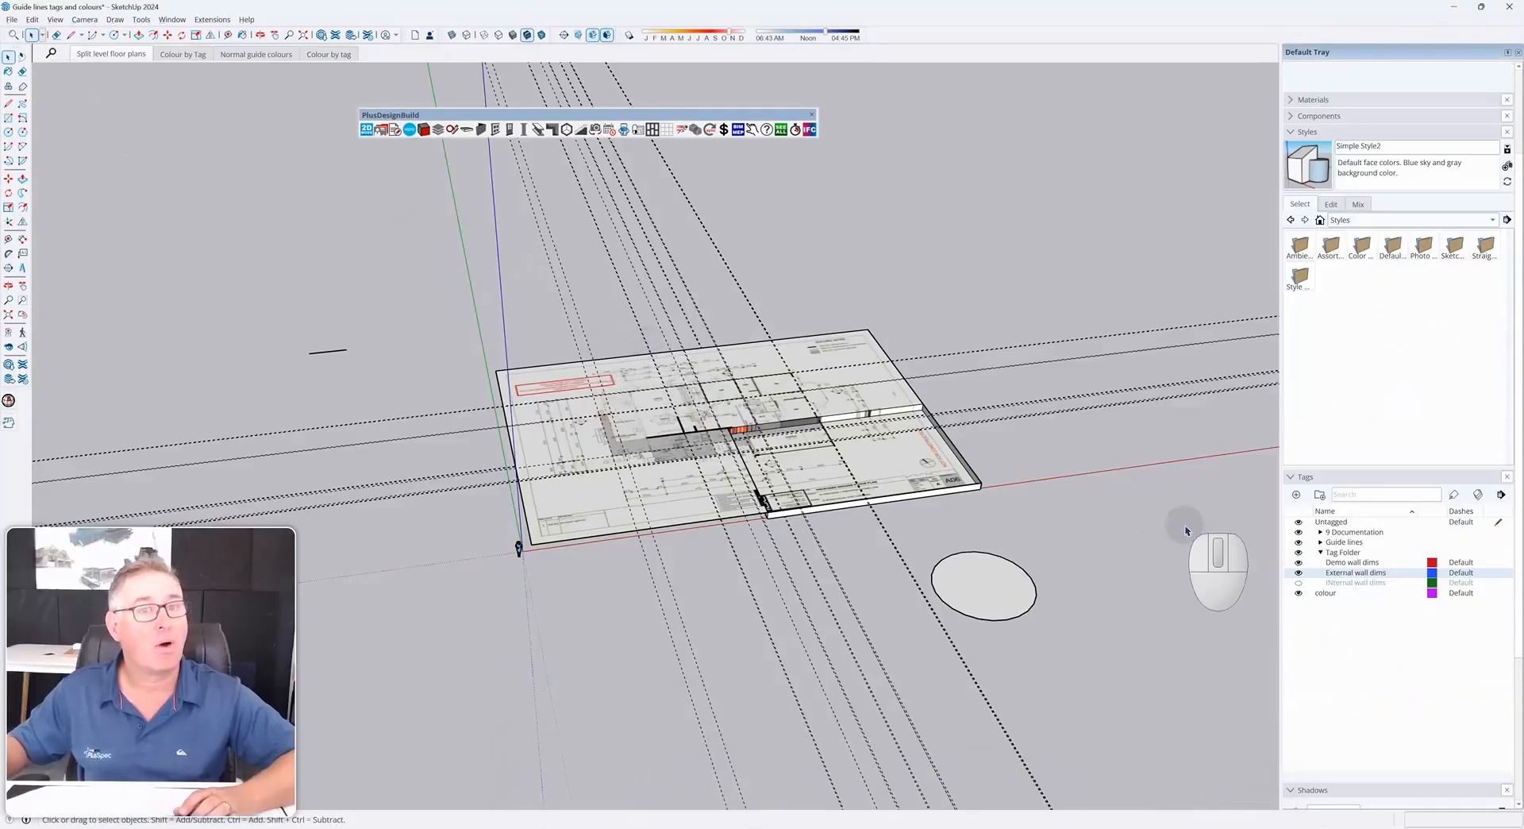
click(1299, 572)
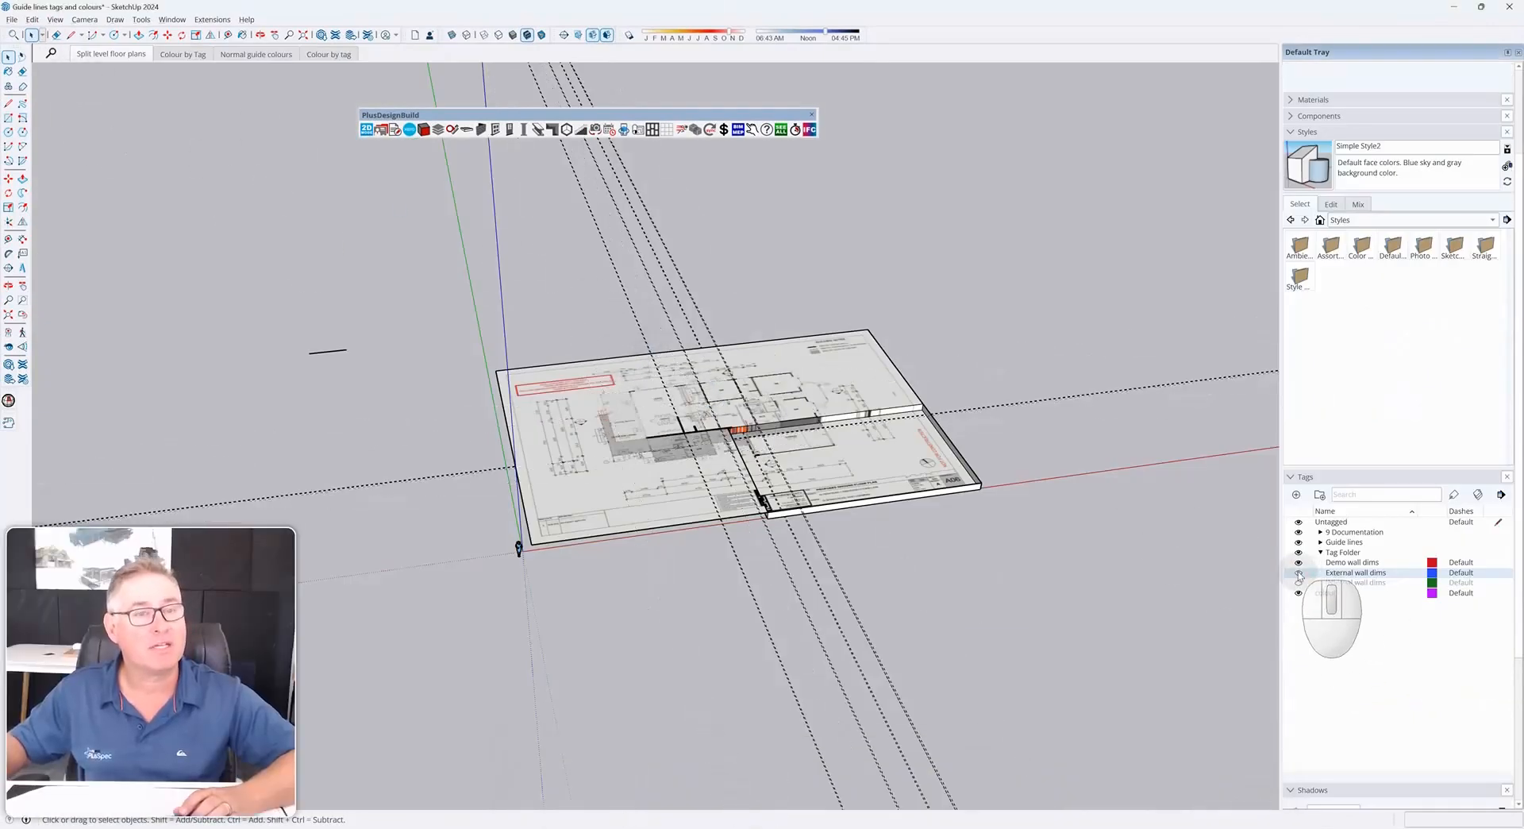
click(1299, 562)
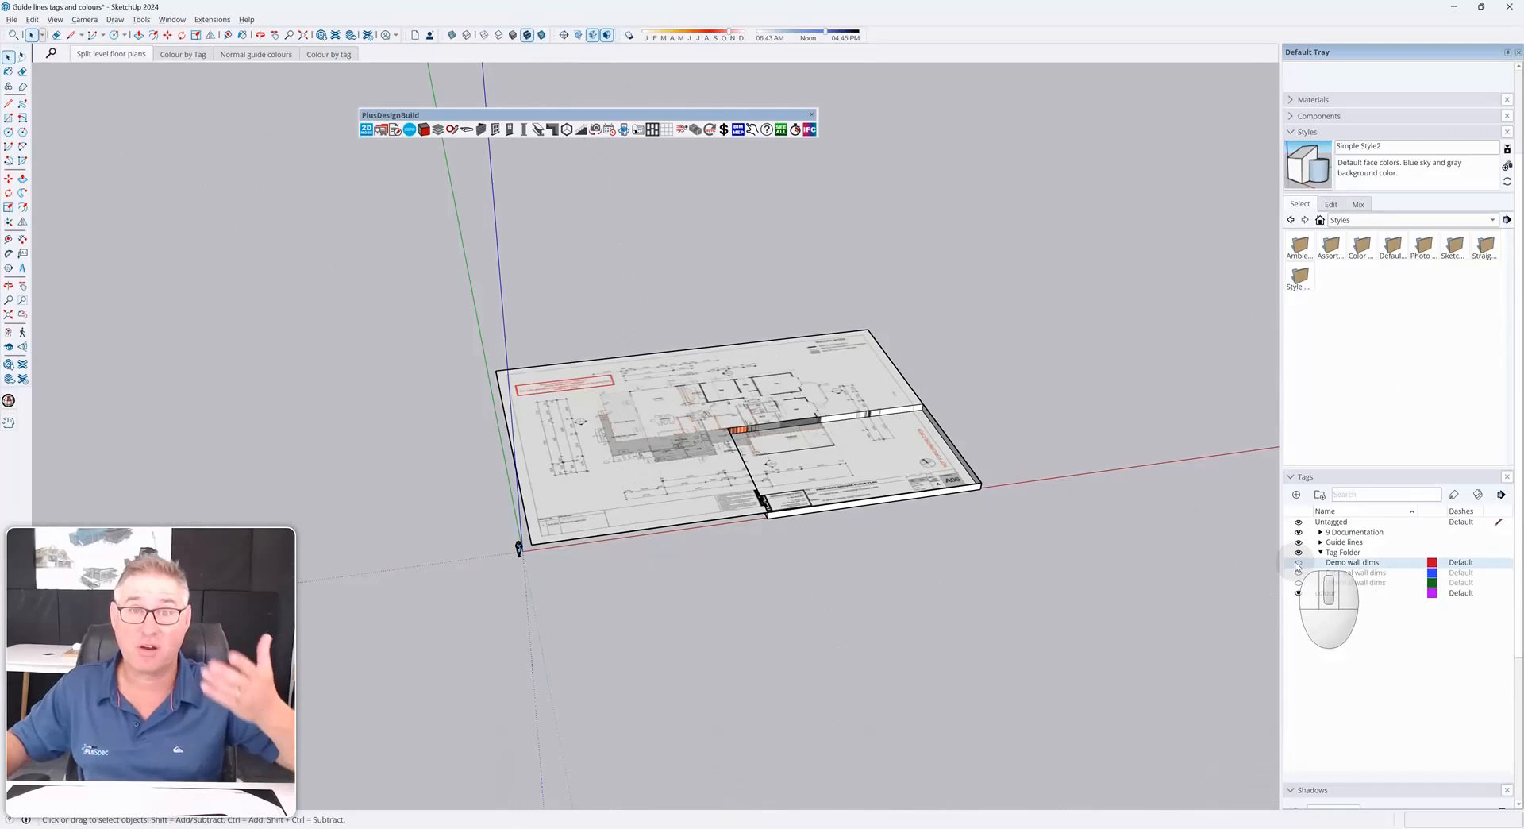
click(1299, 563)
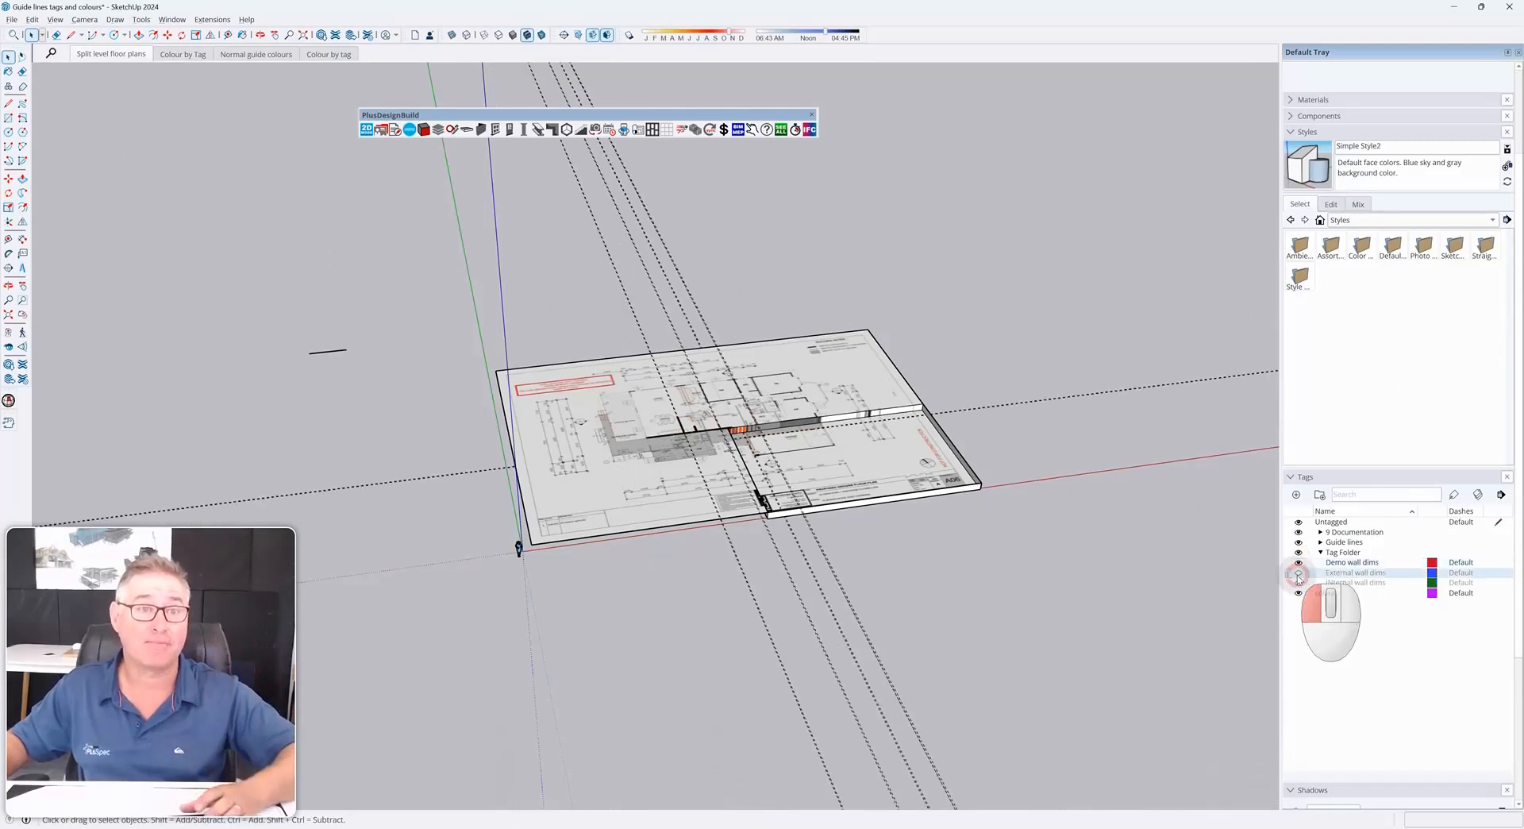
click(1299, 573)
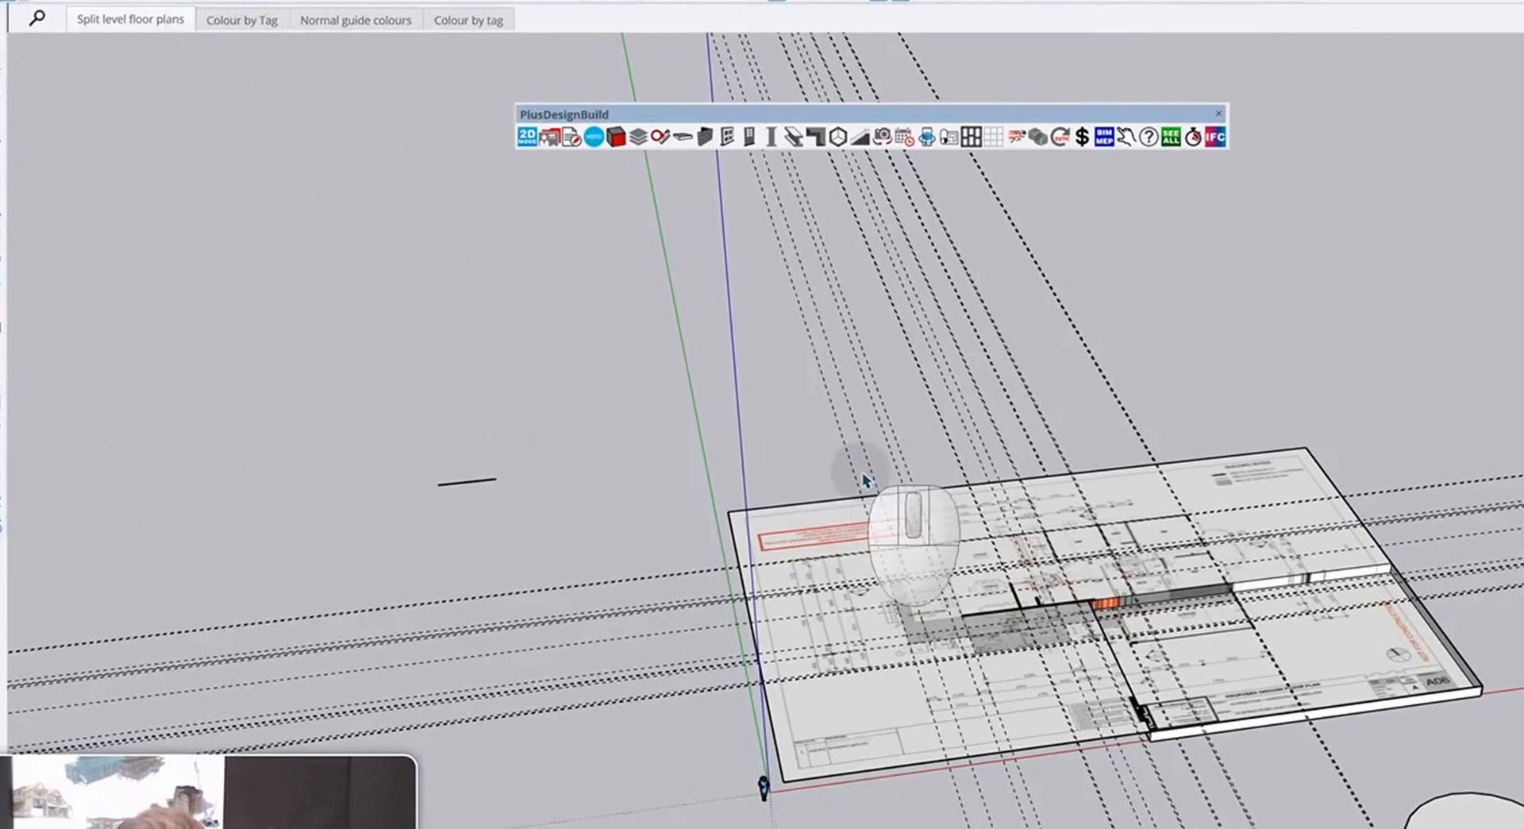
key(alt+Tab)
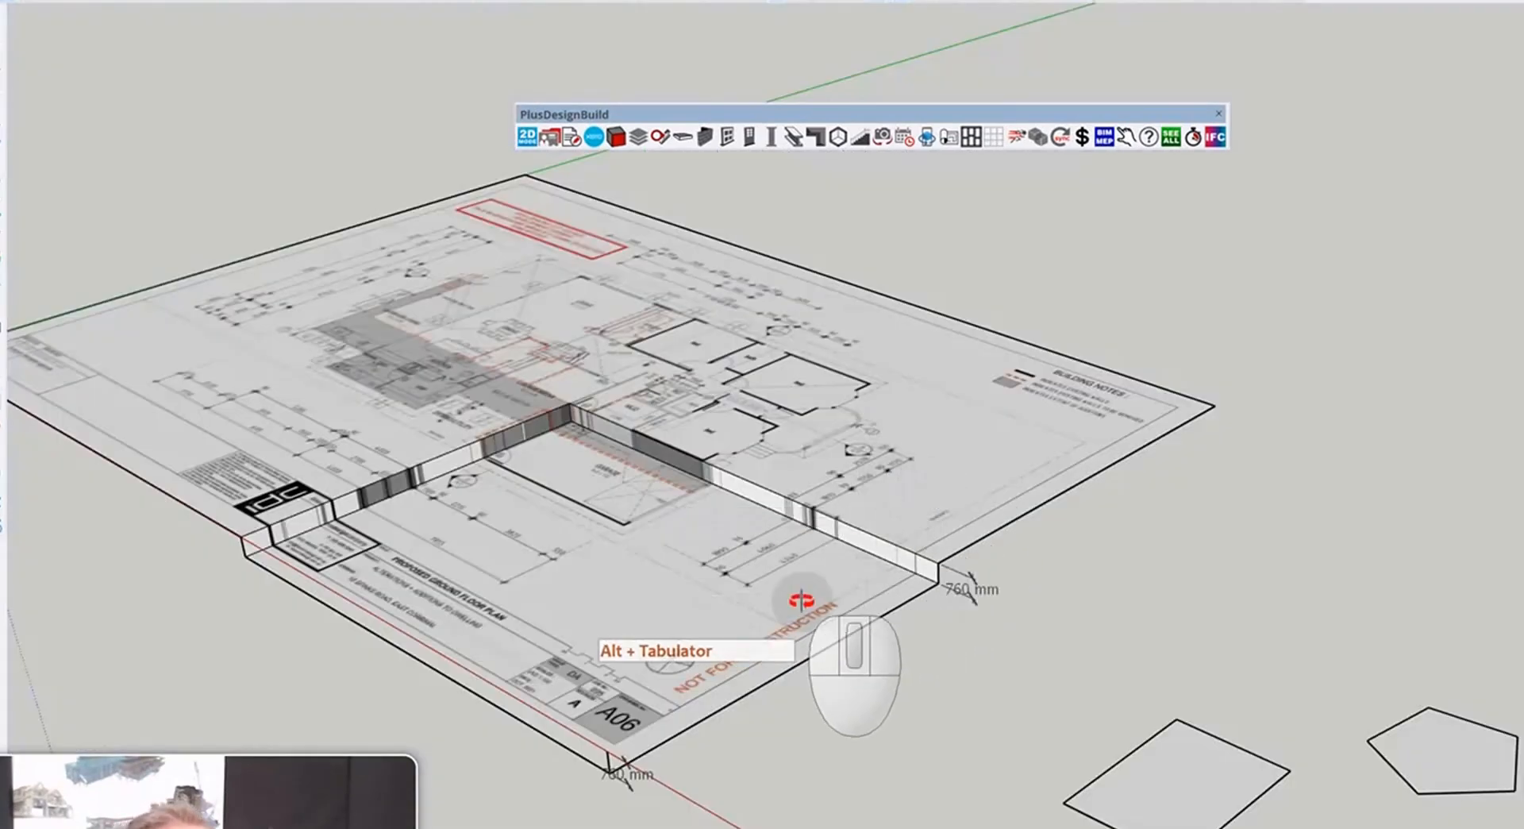
Turn Color by Tag on and back off to view the shapes in their tag colours
scroll(1215, 659, down, 5)
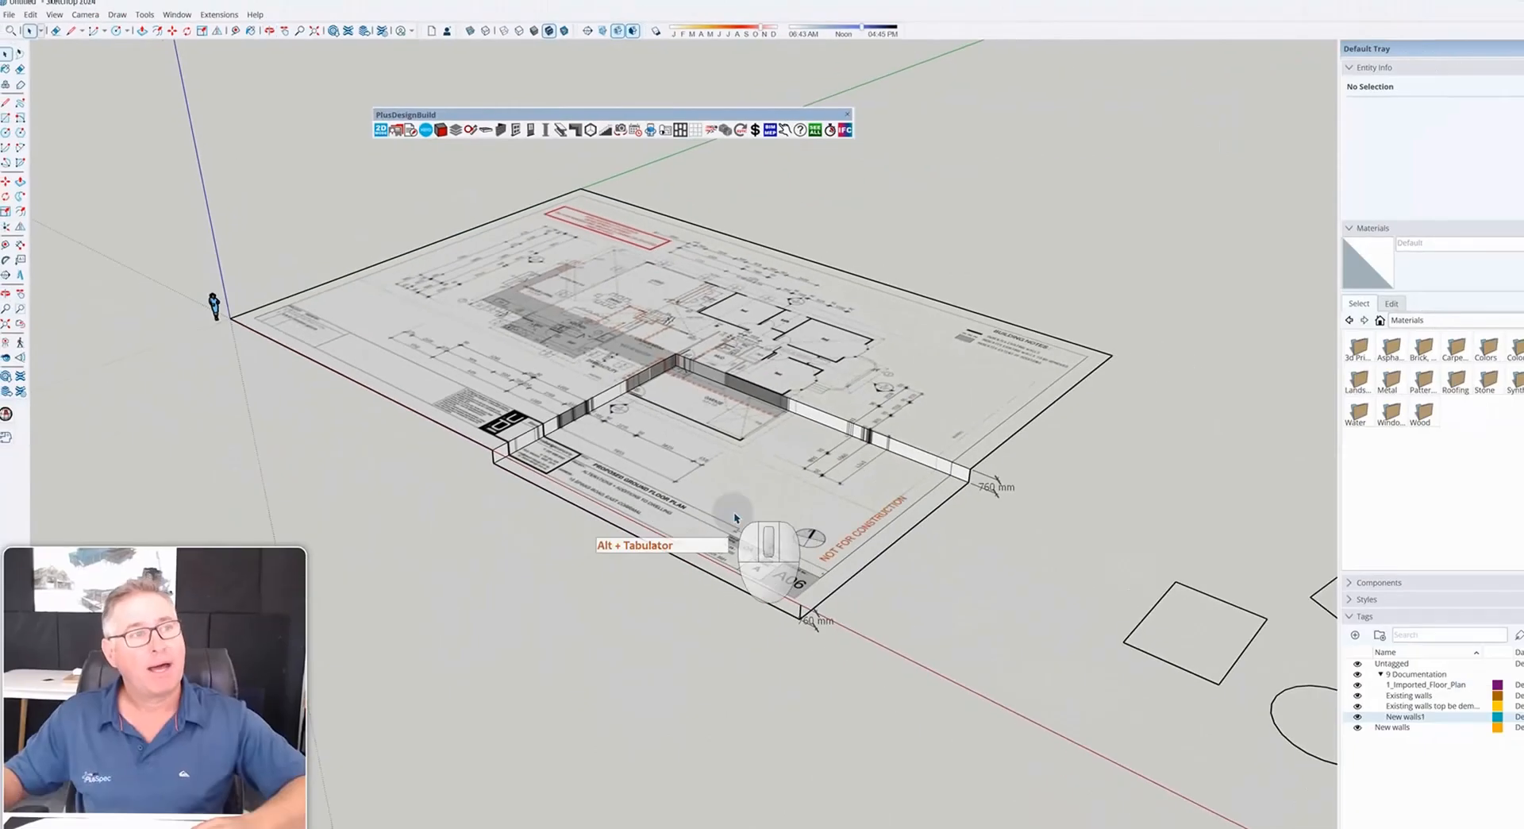
scroll(735, 517, down, 2)
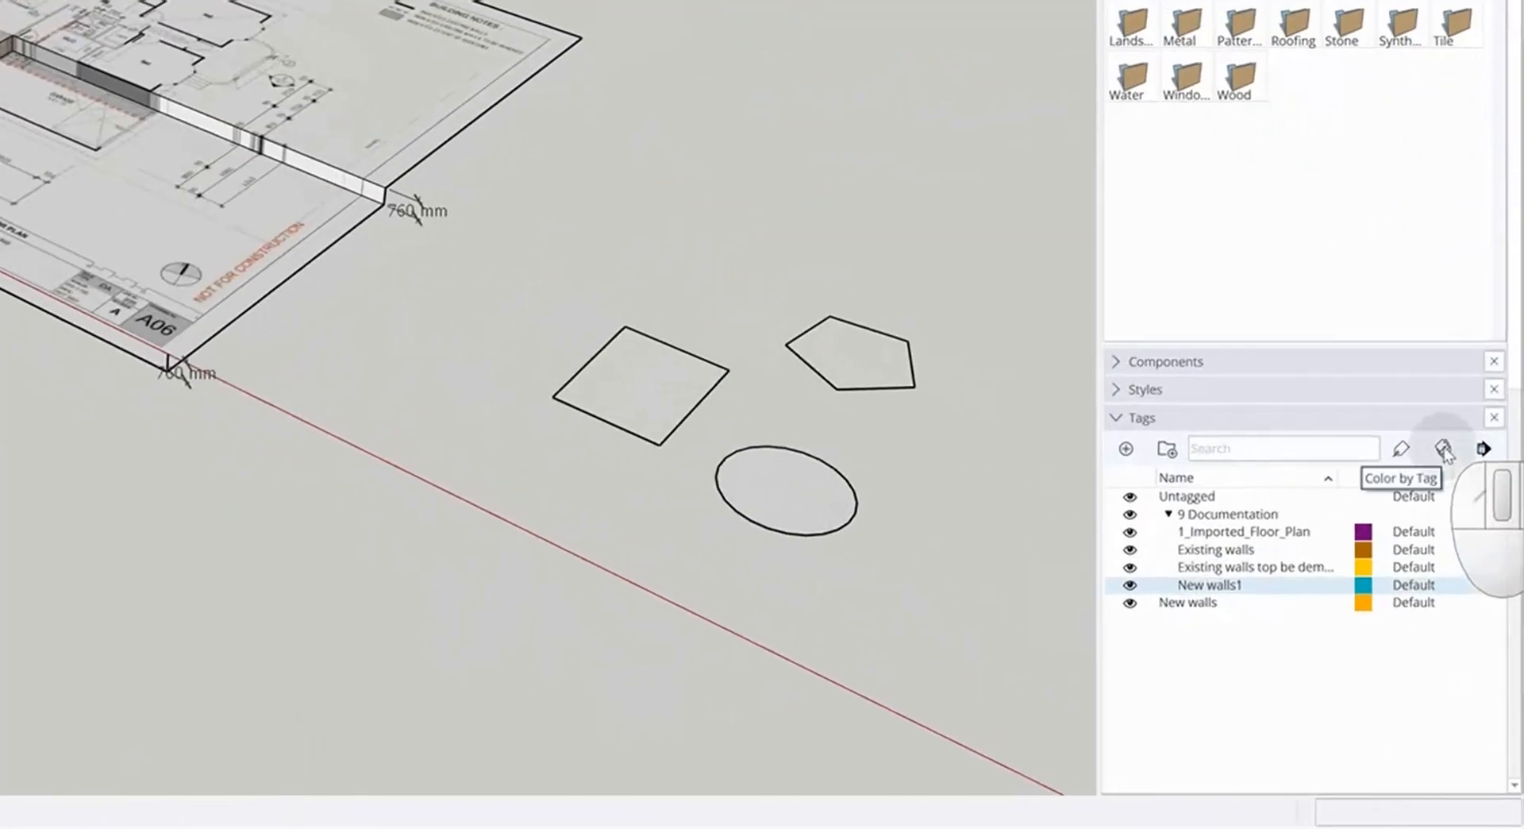
click(1444, 450)
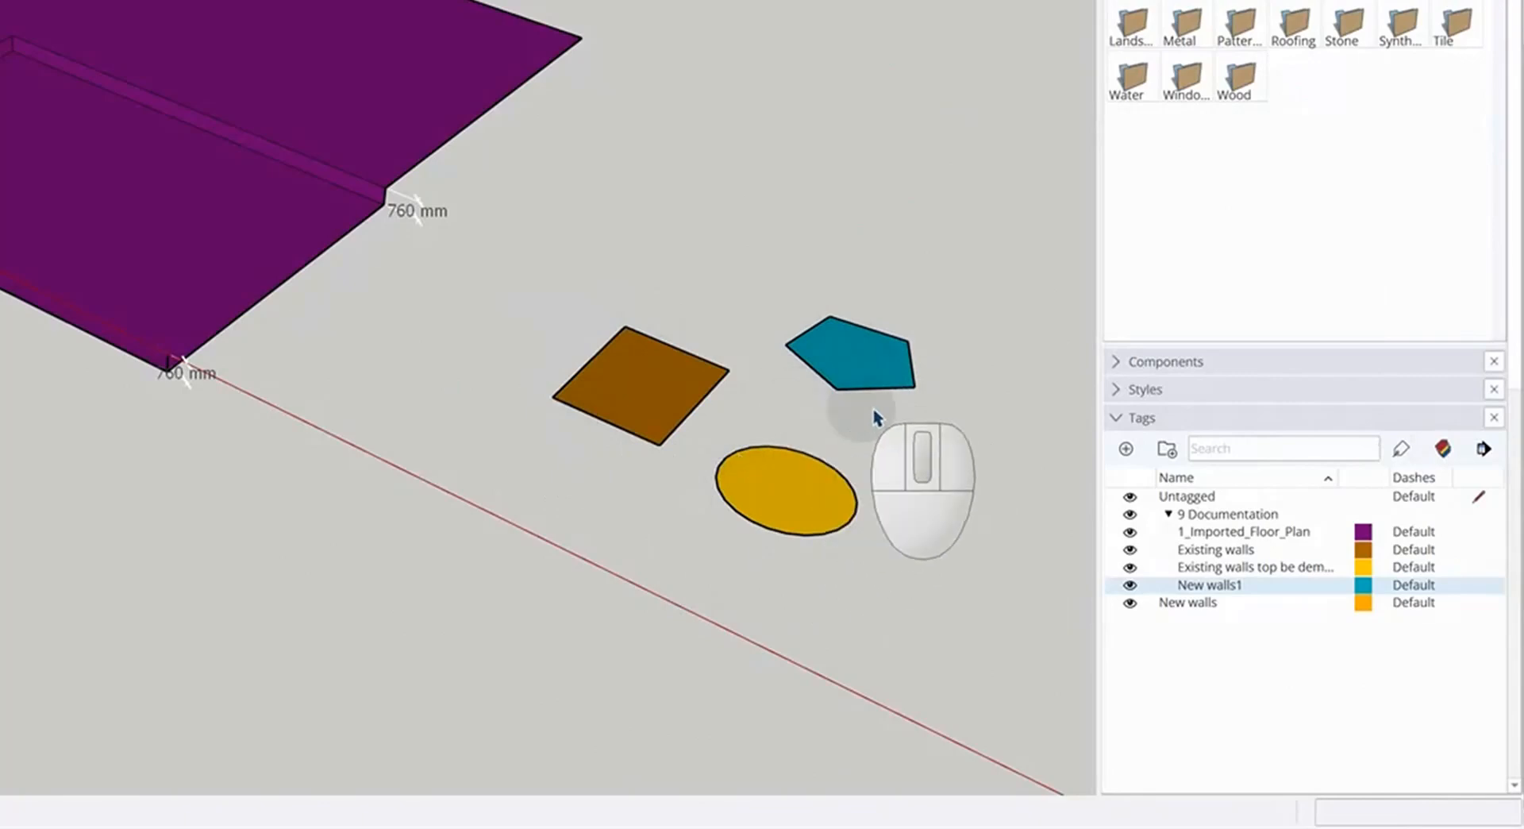
click(1131, 586)
click(1131, 586)
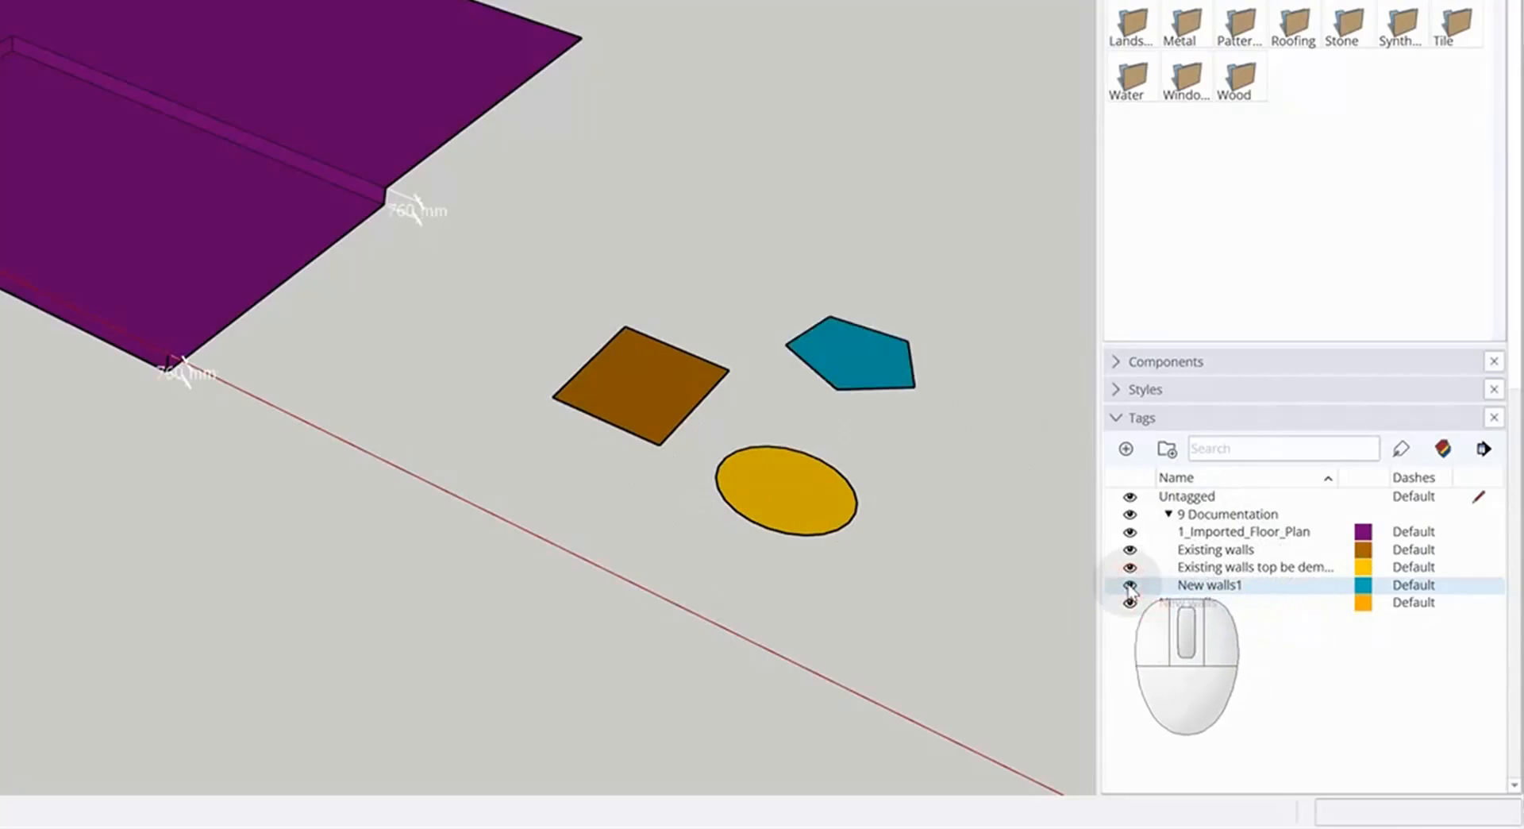
click(1443, 449)
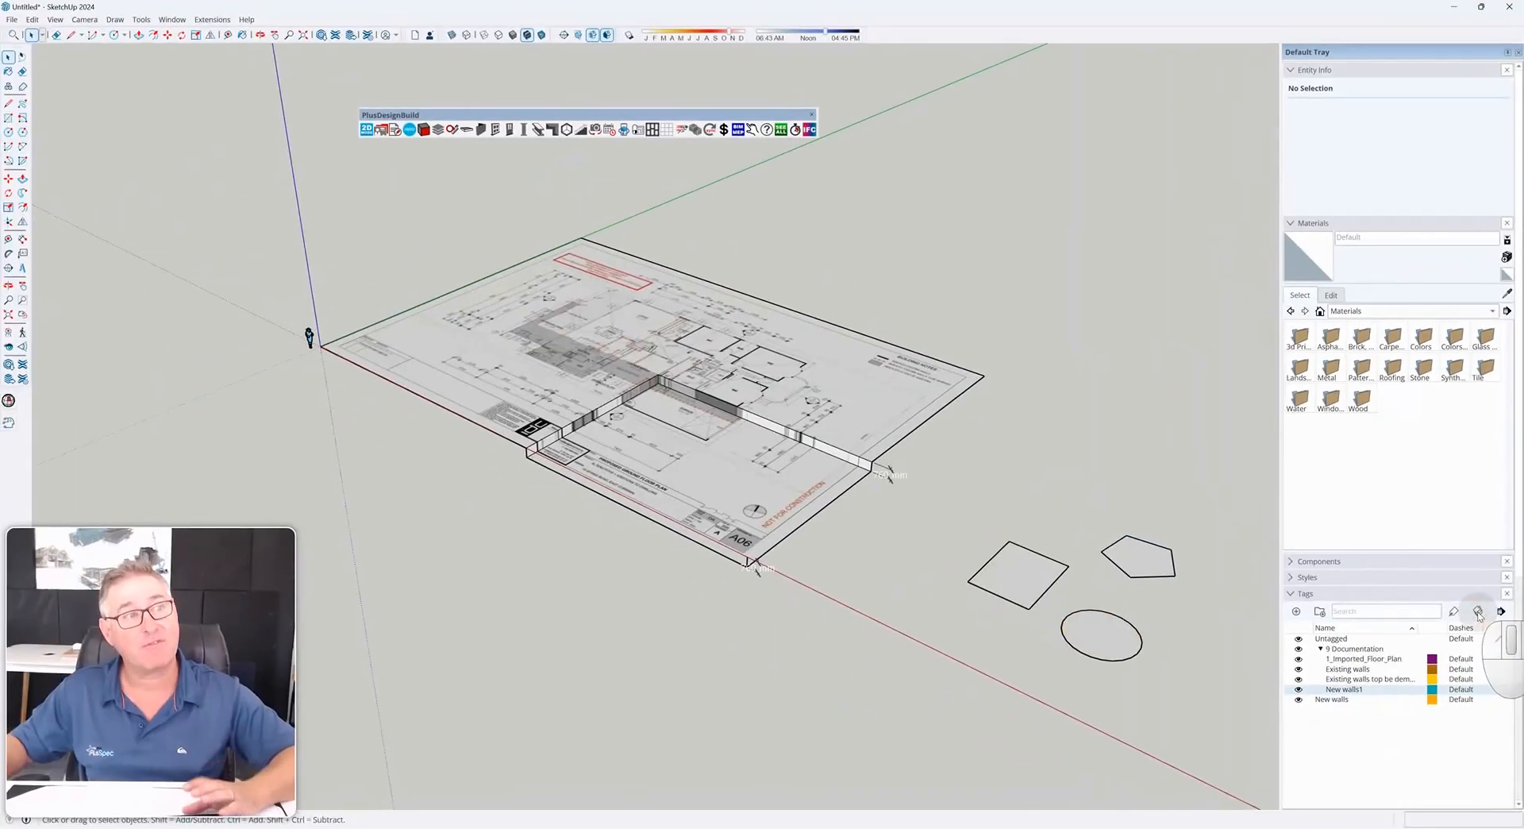
Examine the imported floor plan up close around the level change
scroll(738, 385, up, 5)
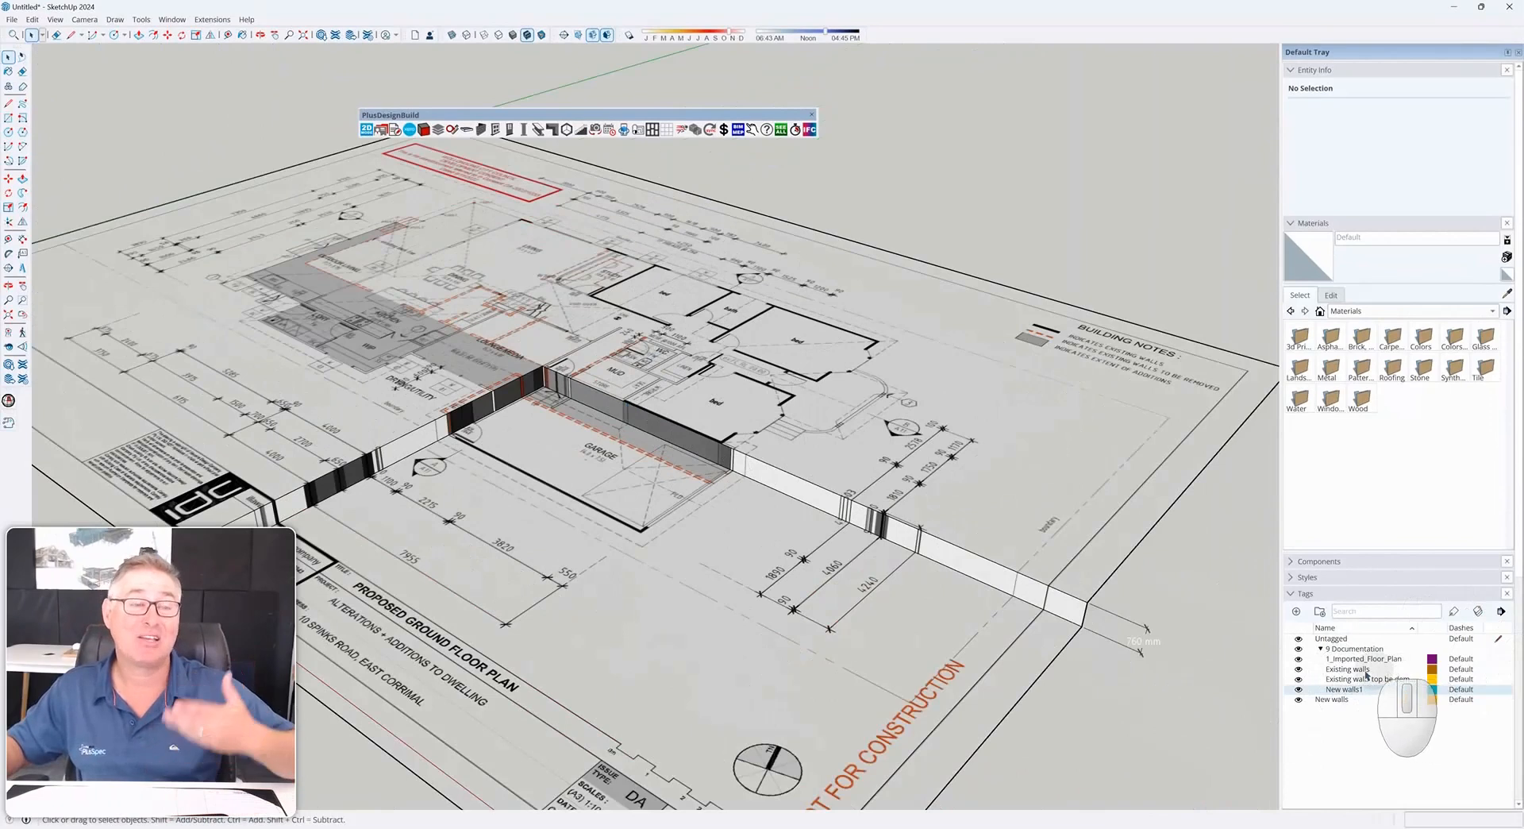
scroll(952, 550, down, 3)
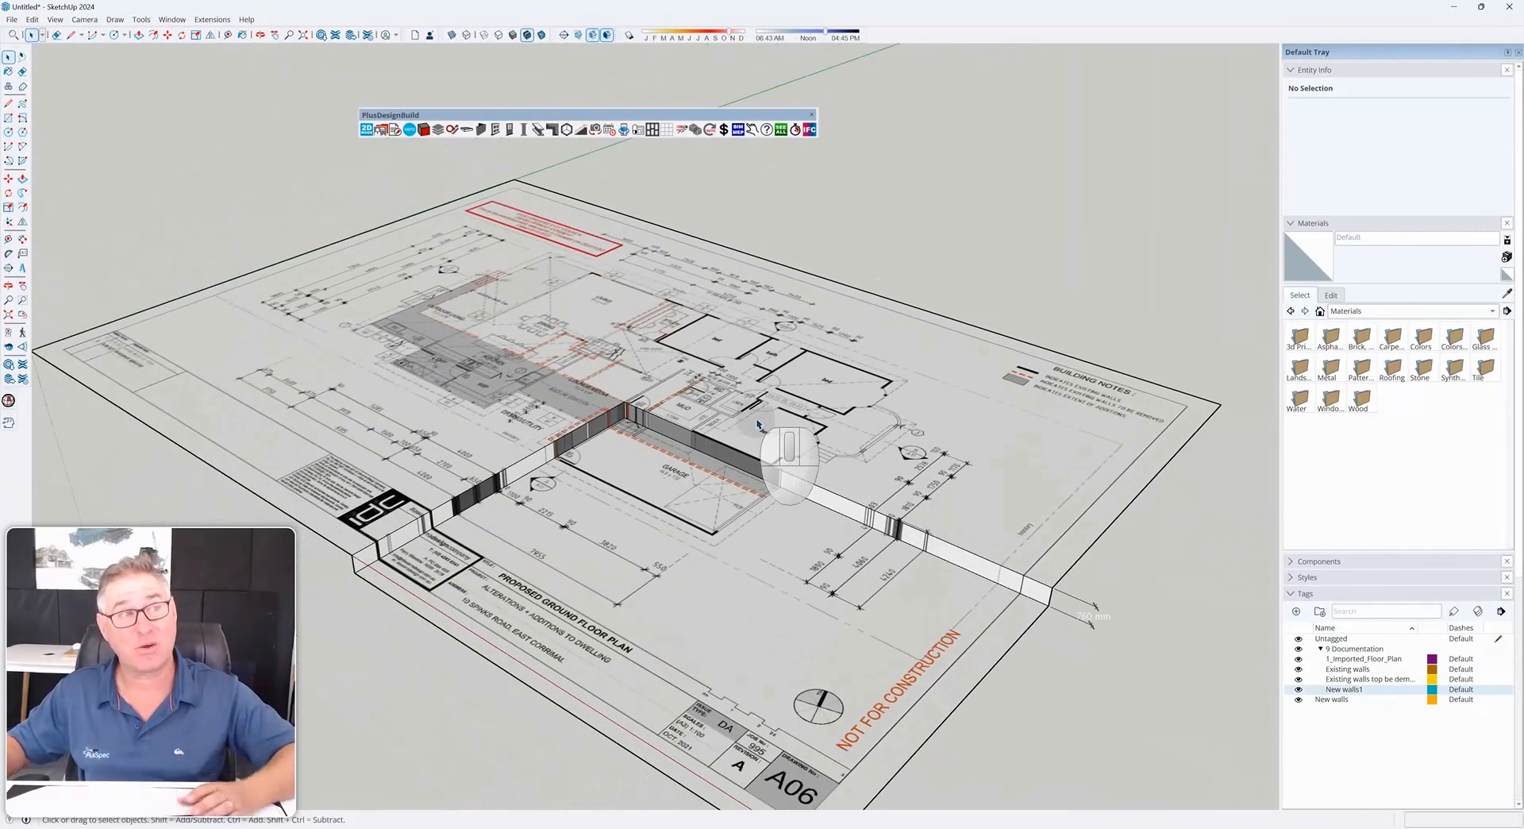
scroll(738, 445, down, 4)
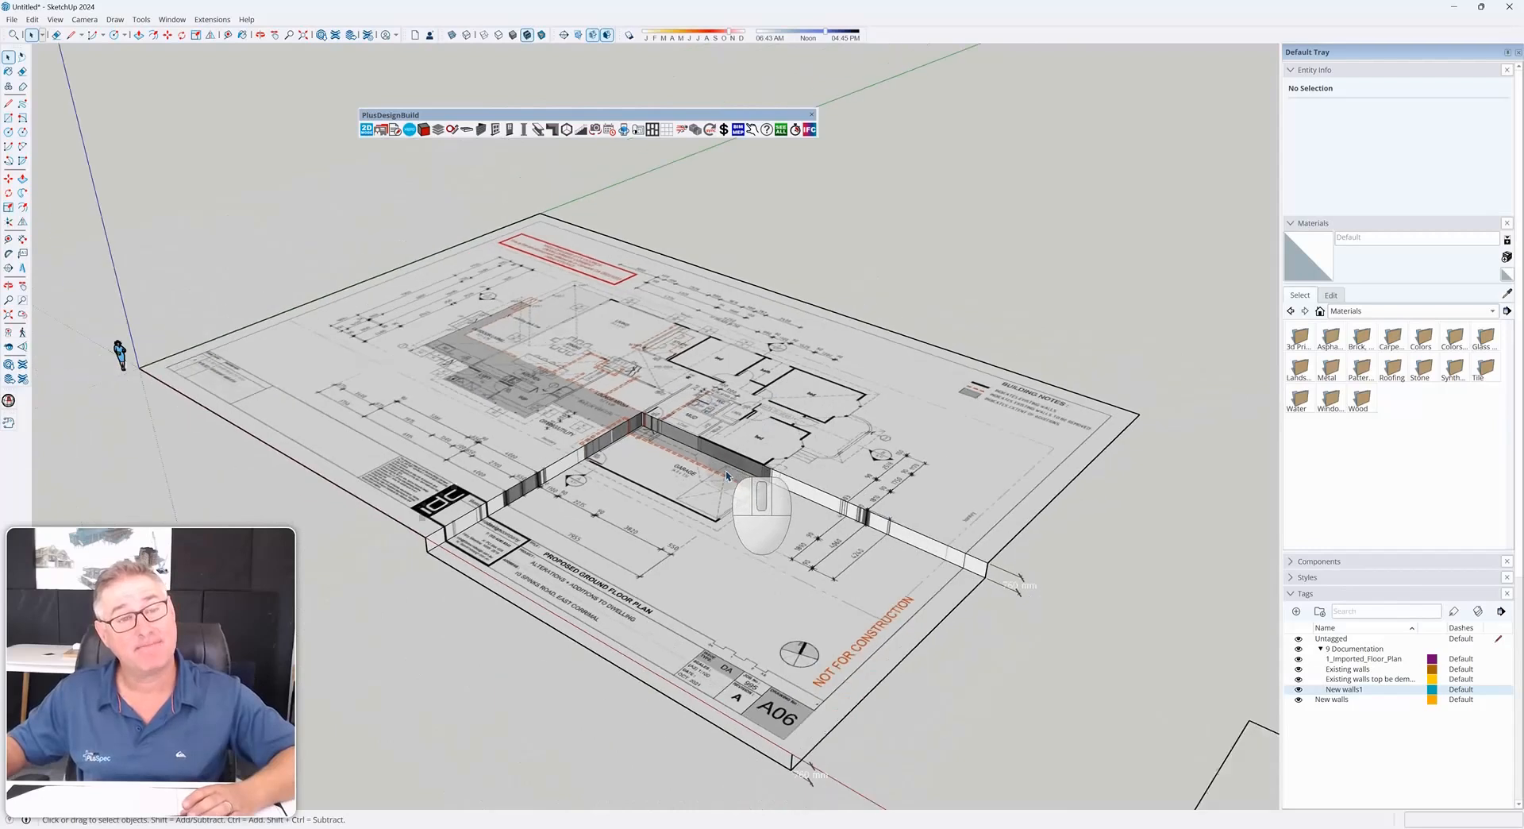
middle_drag(736, 471, 939, 486)
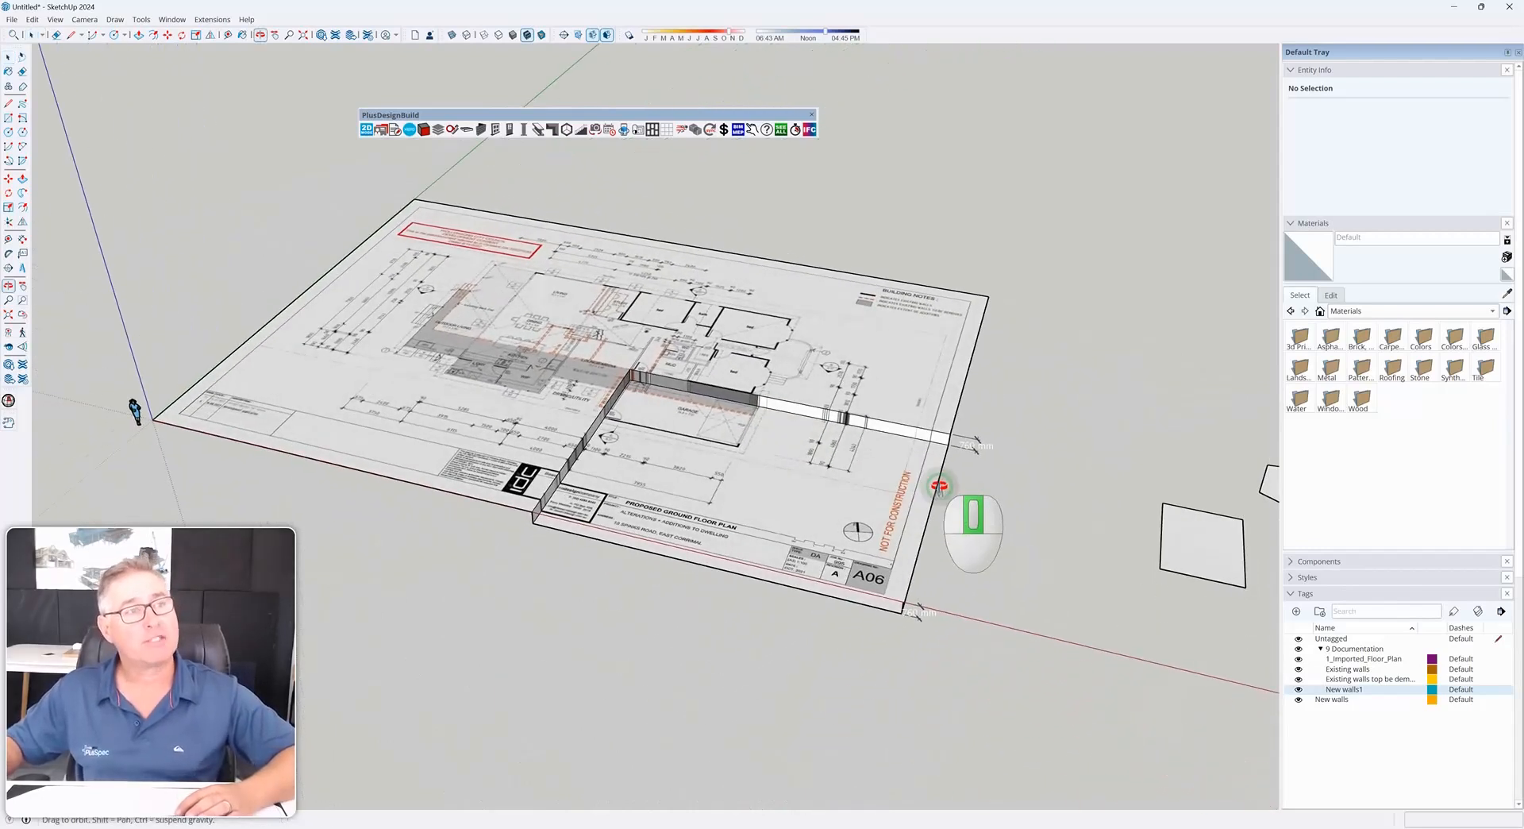
middle_drag(708, 504, 834, 603)
scroll(611, 258, up, 6)
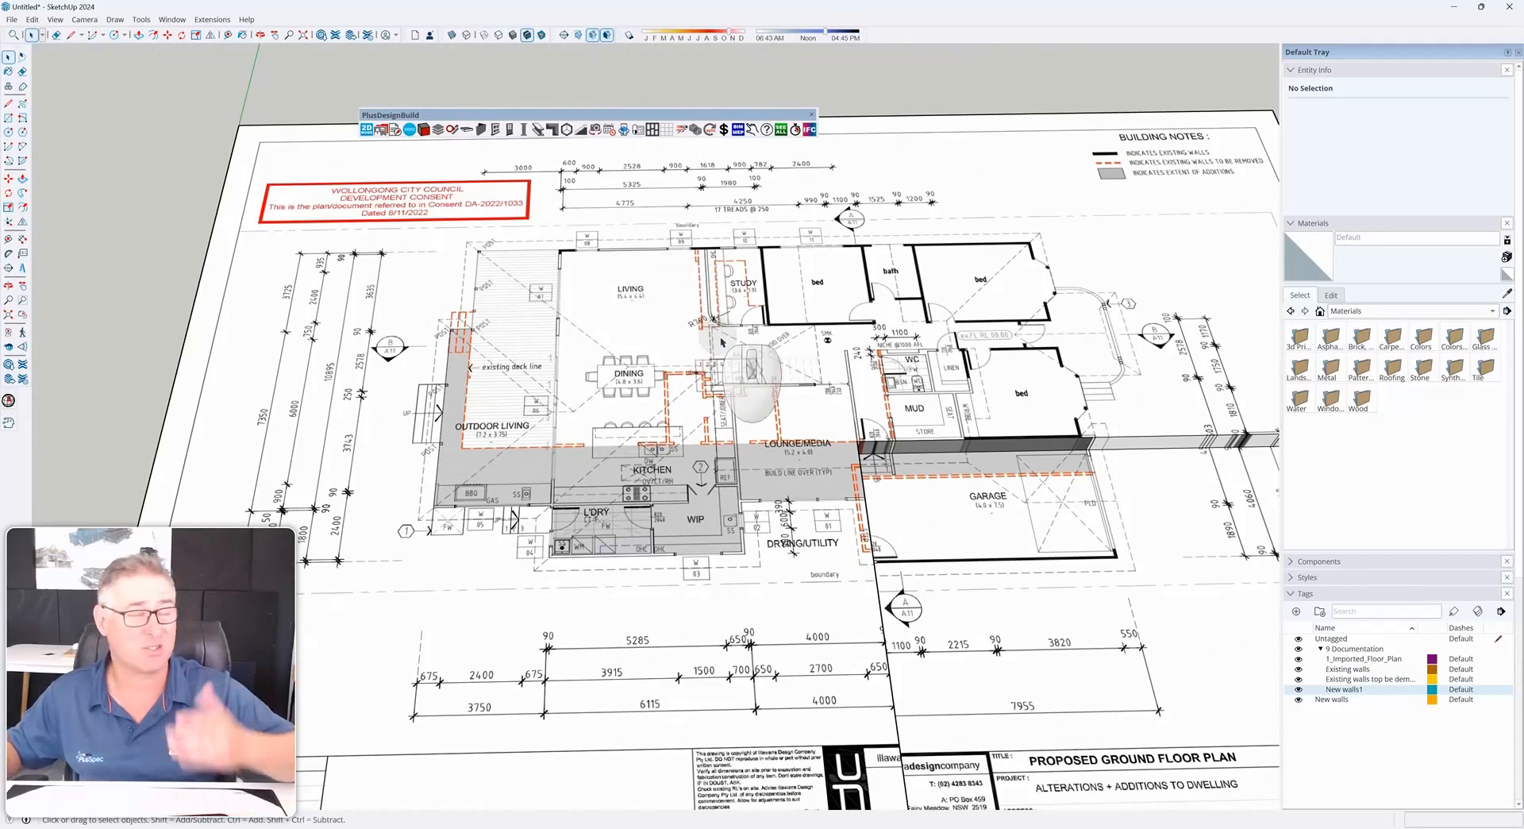
scroll(675, 294, down, 3)
middle_drag(743, 405, 743, 338)
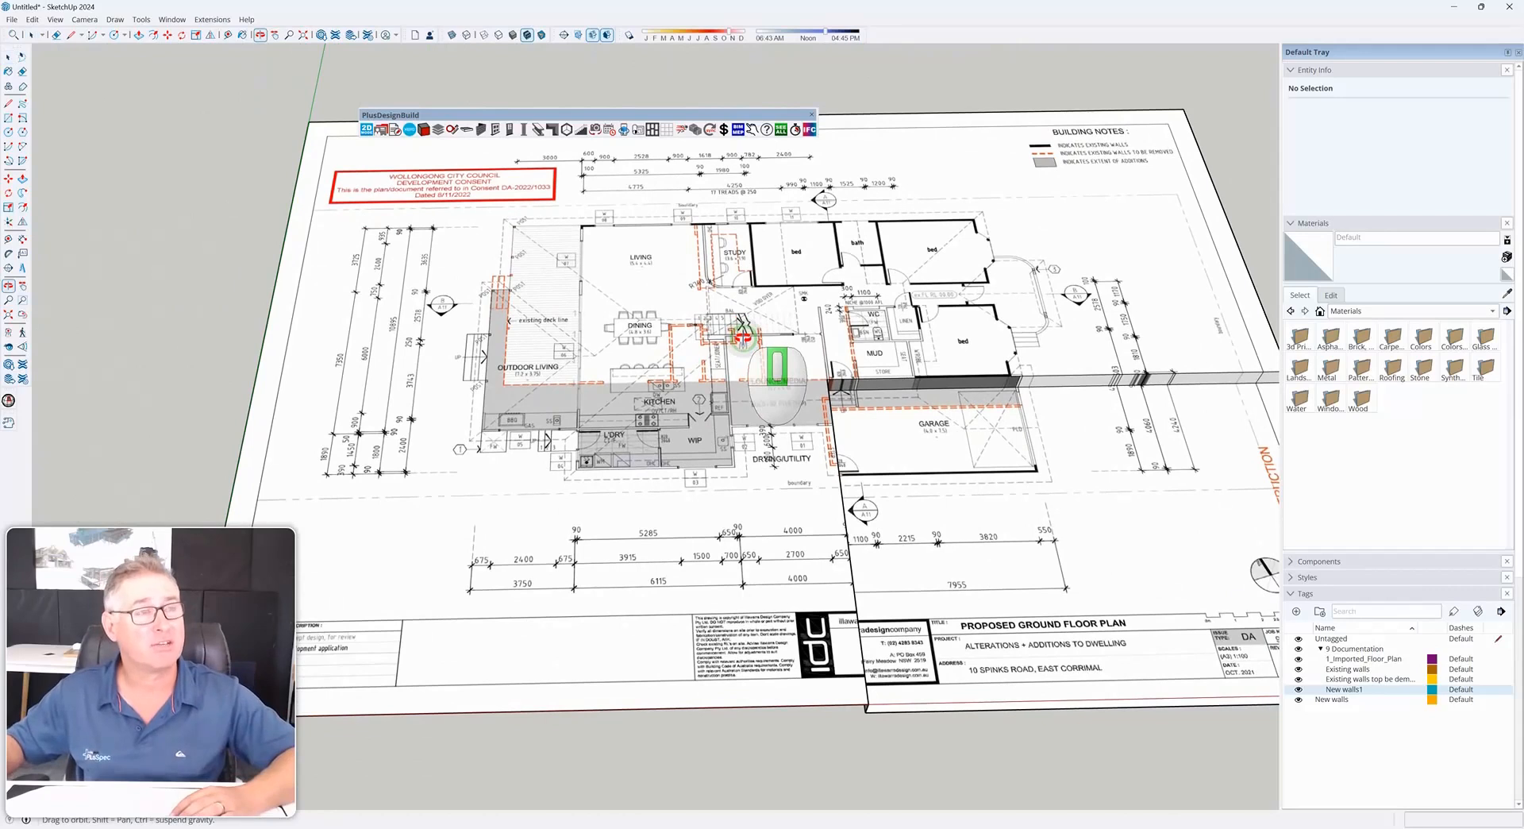
scroll(743, 337, down, 5)
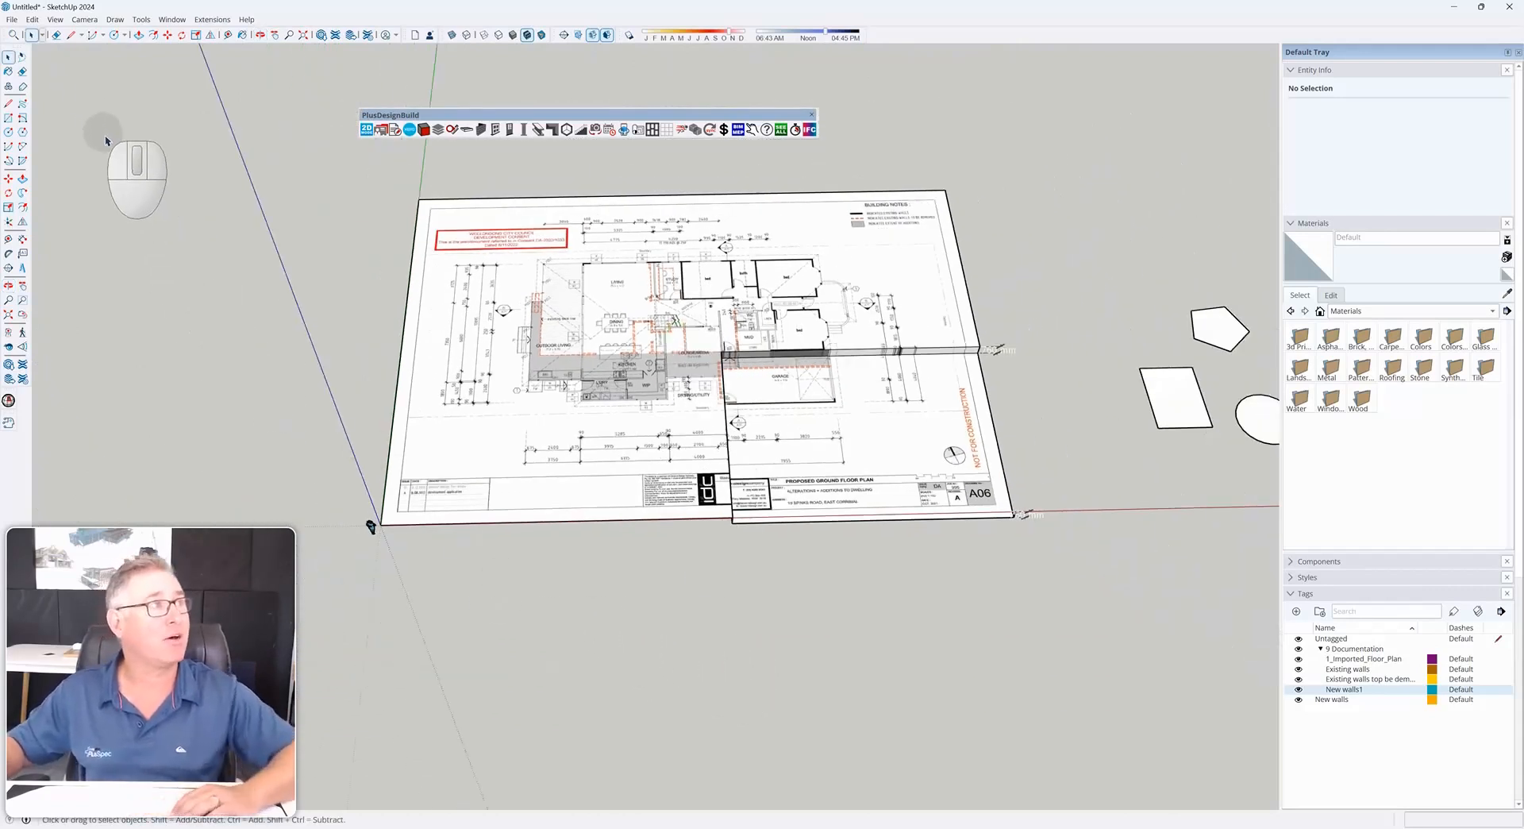
click(228, 36)
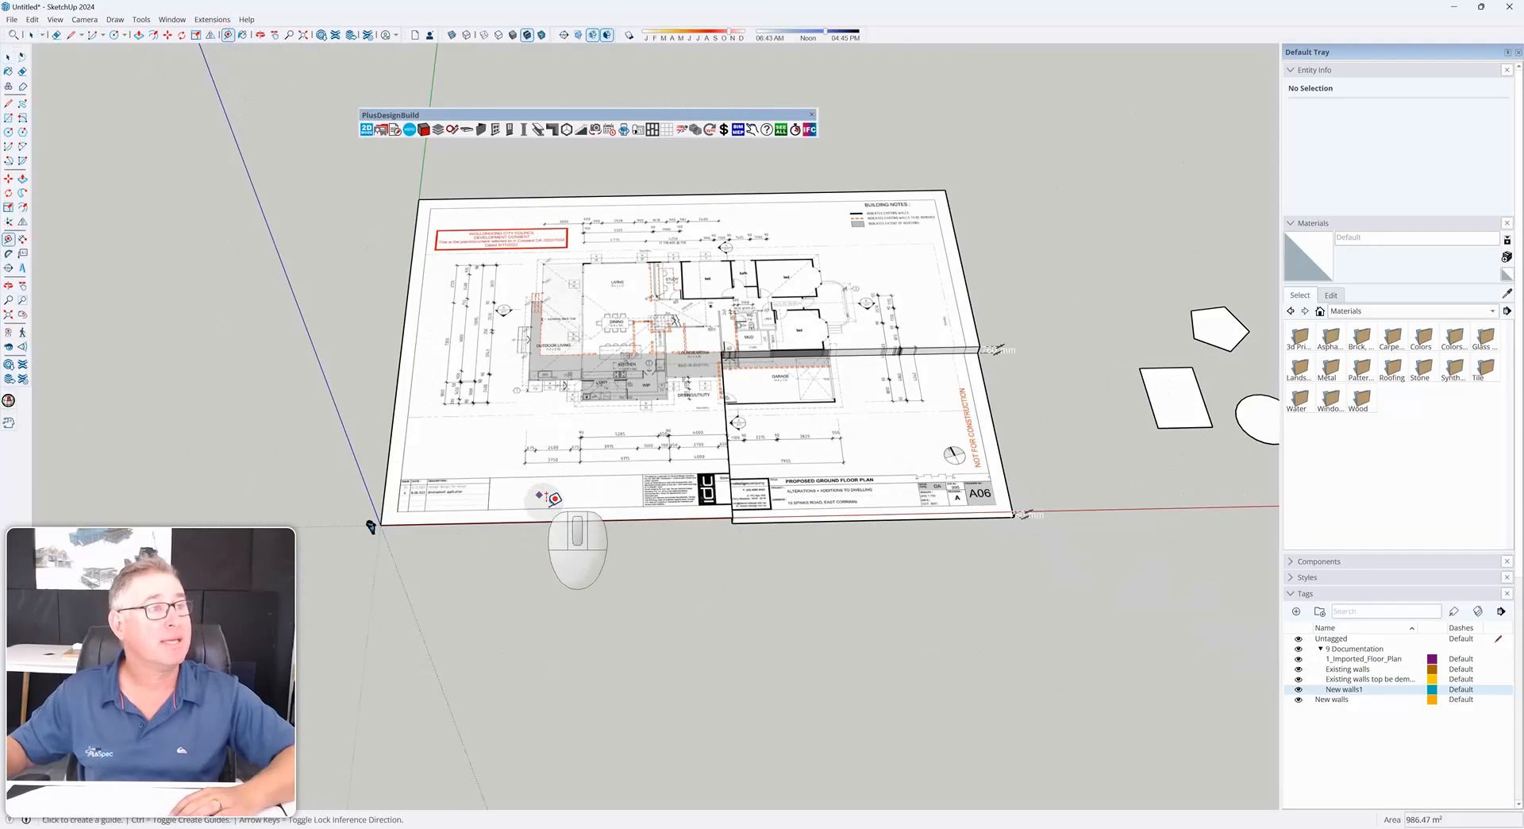
click(381, 524)
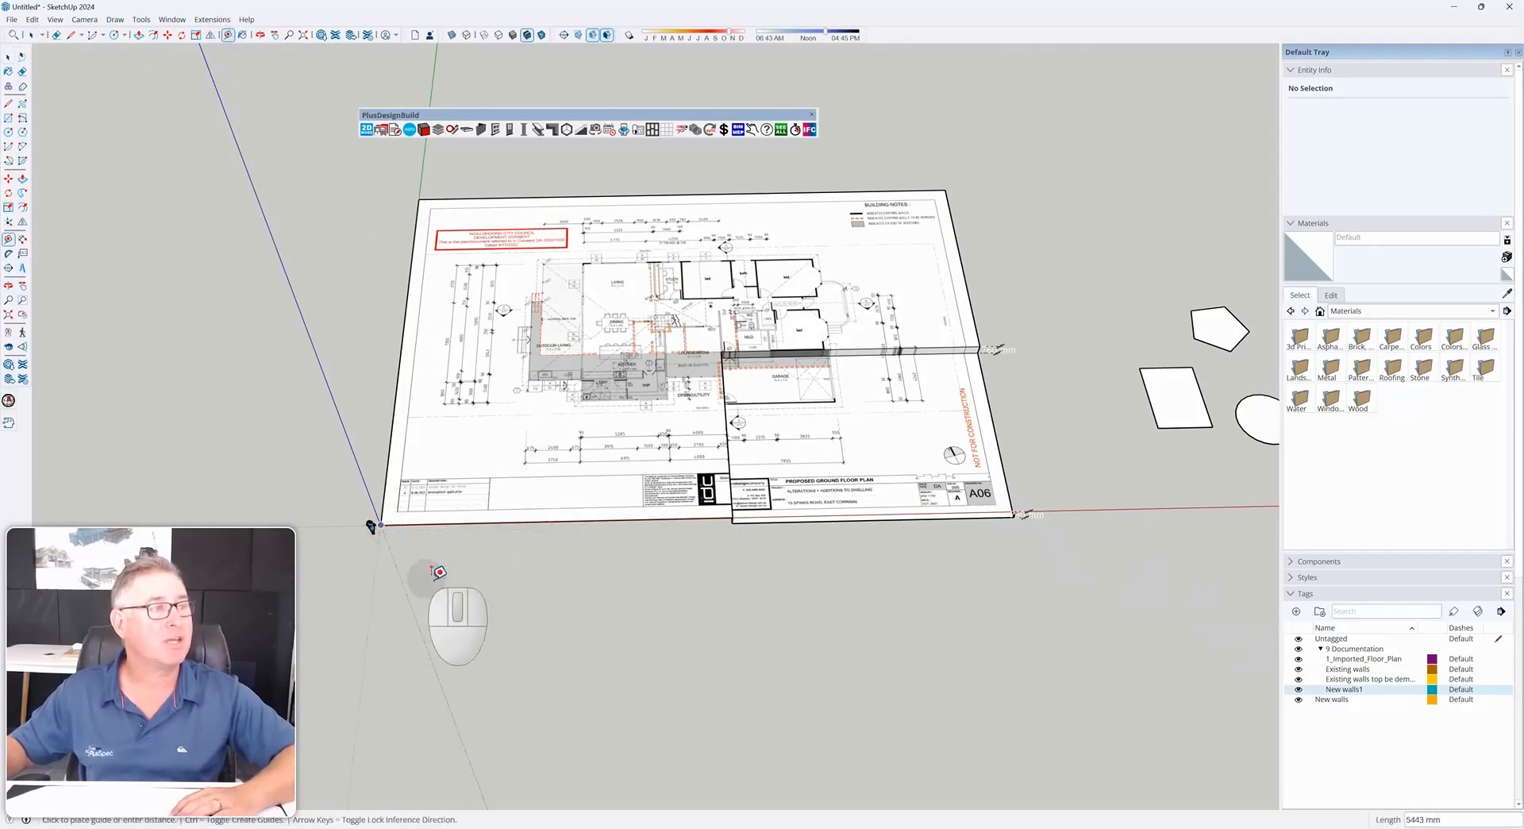
click(535, 639)
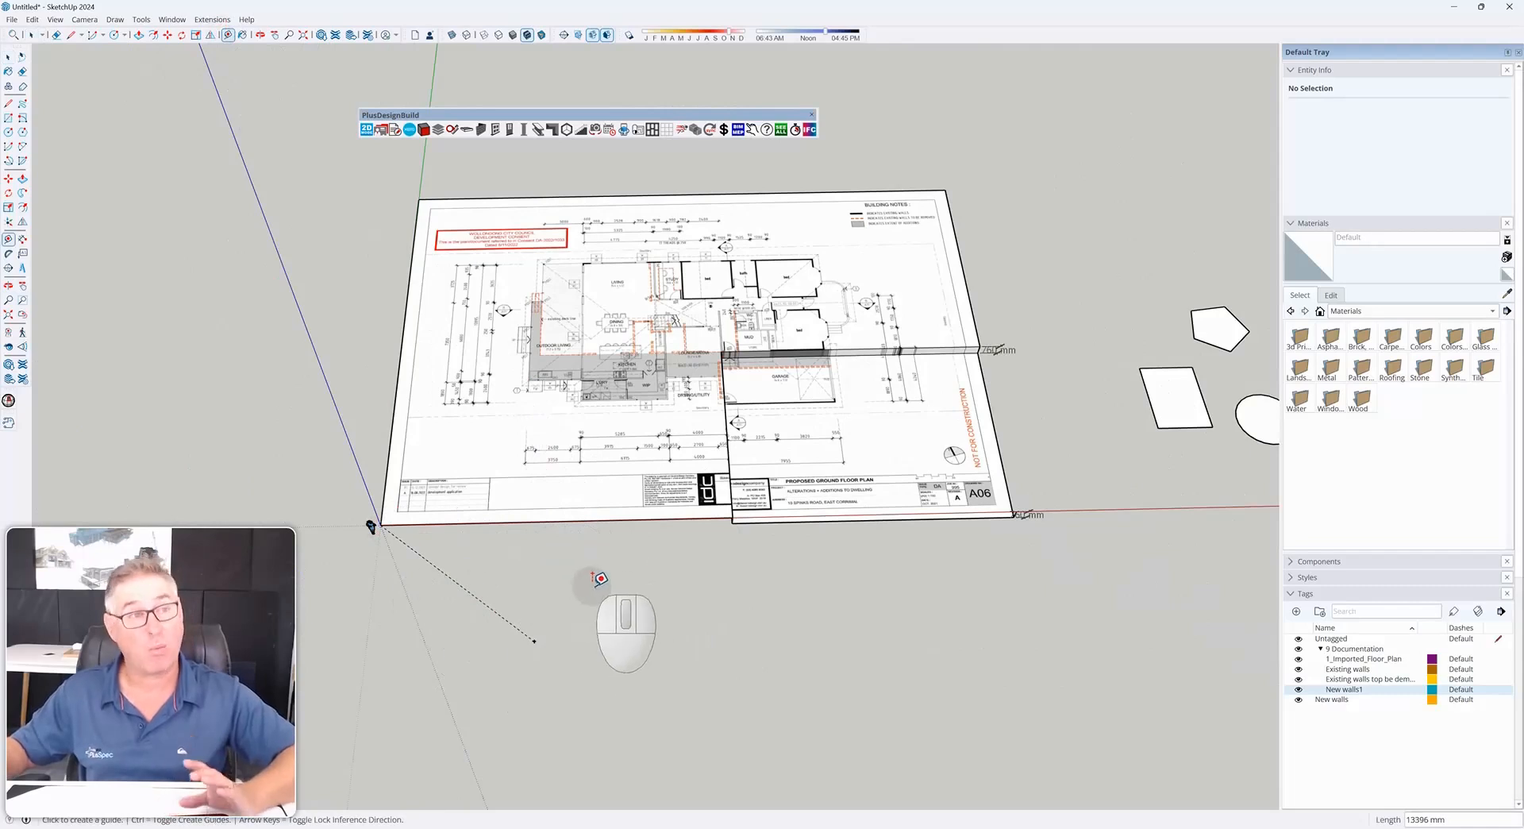
click(643, 516)
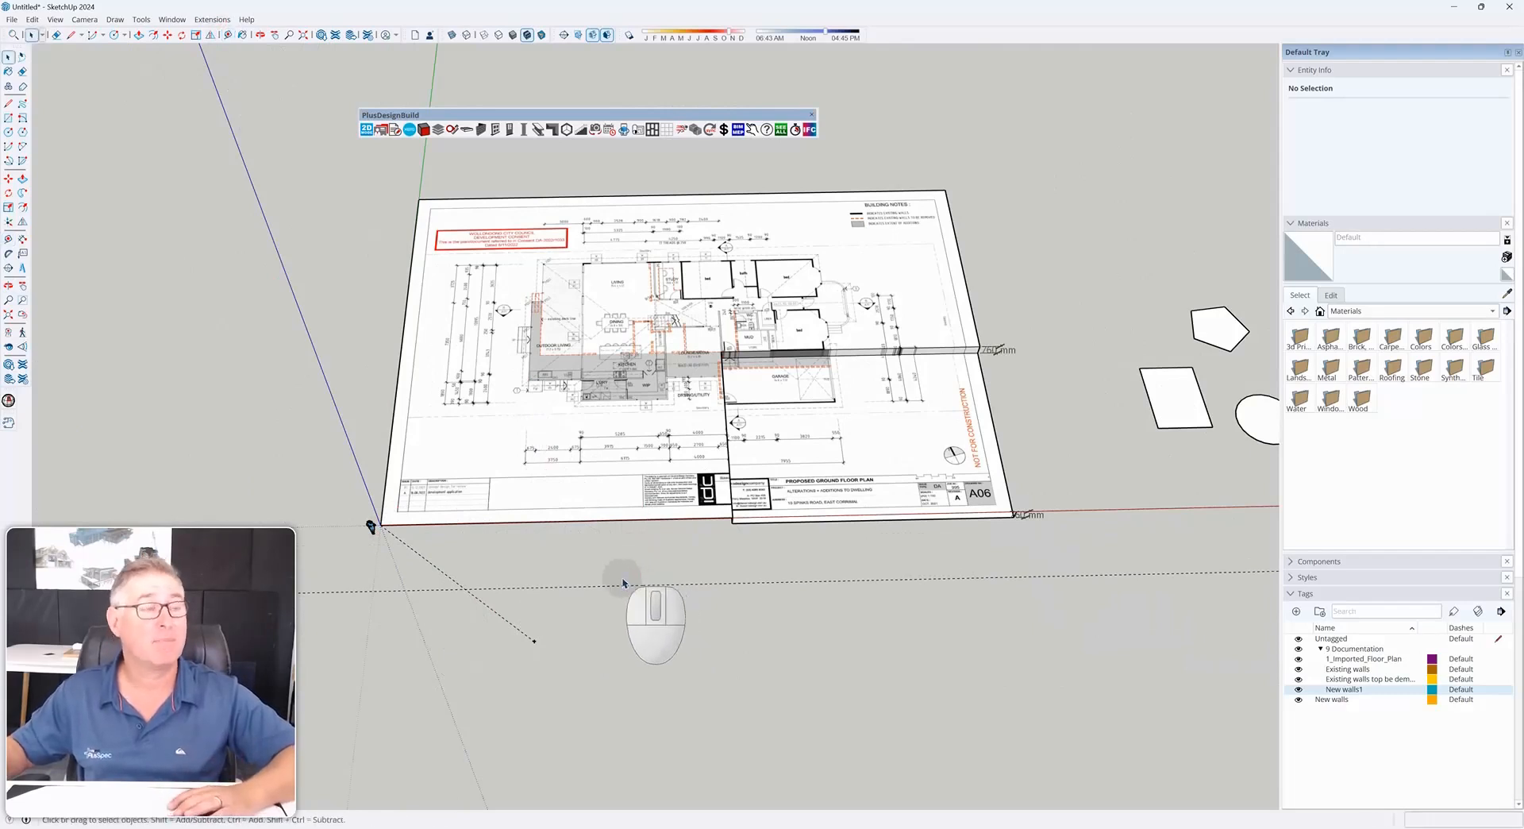
scroll(623, 584, down, 3)
key(ctrl+z)
key(ctrl+z)
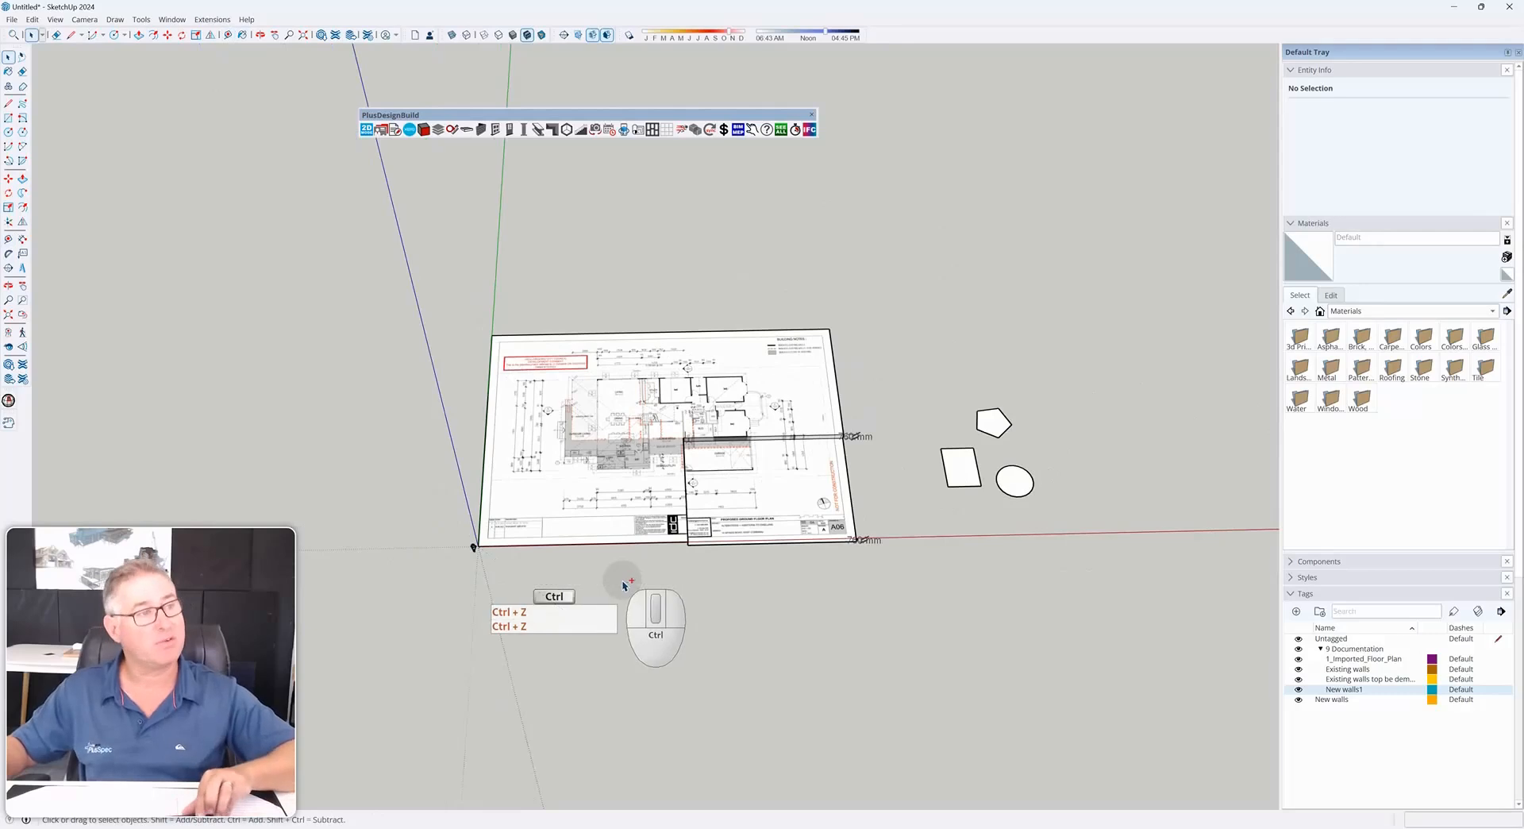
Draw a small rectangle on the ground below the floor plan
middle_drag(648, 587, 555, 481)
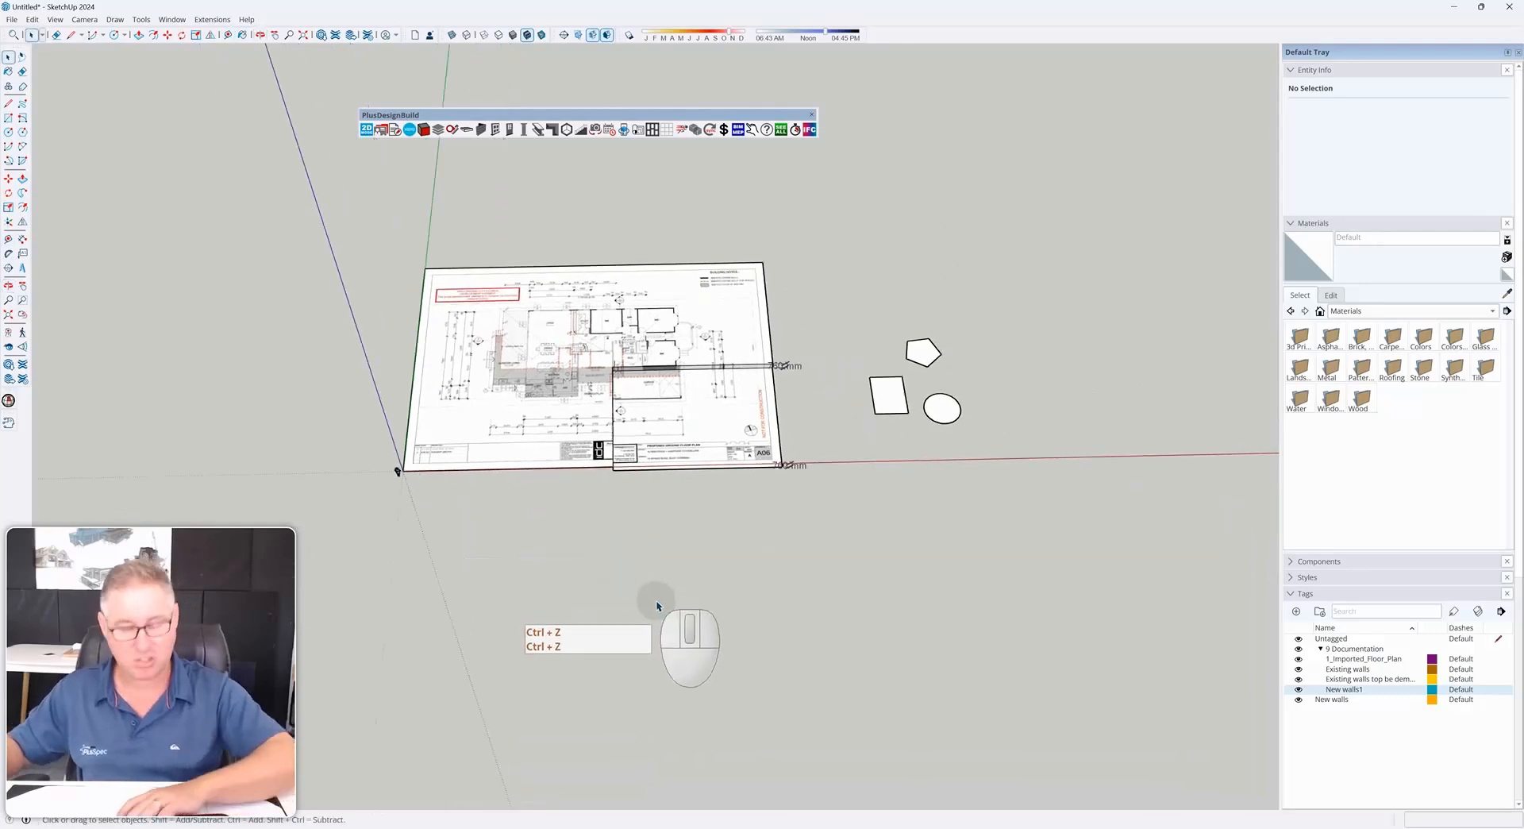
key(r)
click(644, 578)
click(696, 615)
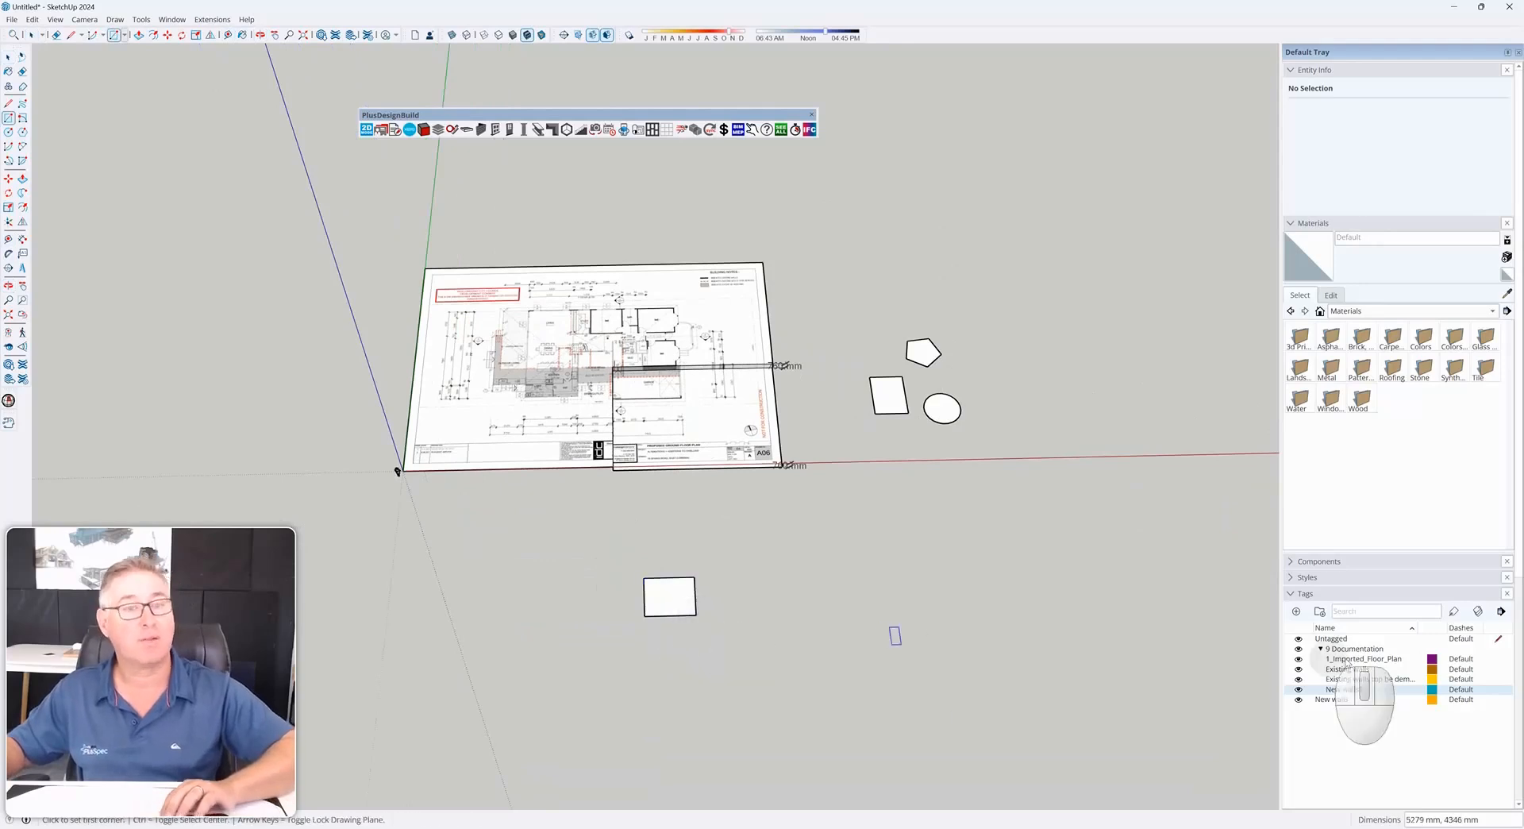
middle_drag(846, 631, 668, 565)
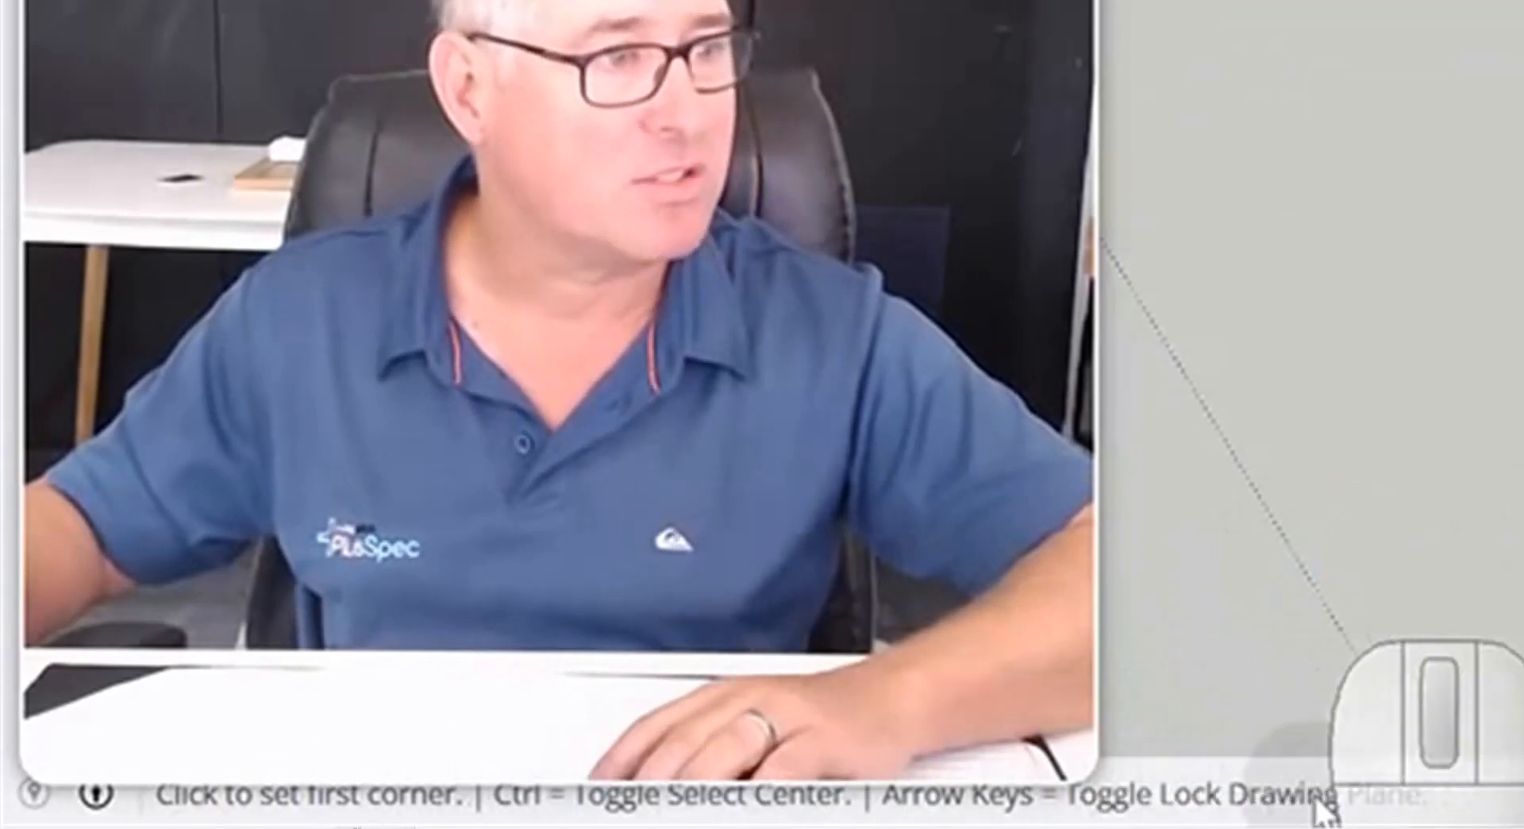
Create a guide 300 mm off the rectangle's bottom edge with the Tape Measure
key(space)
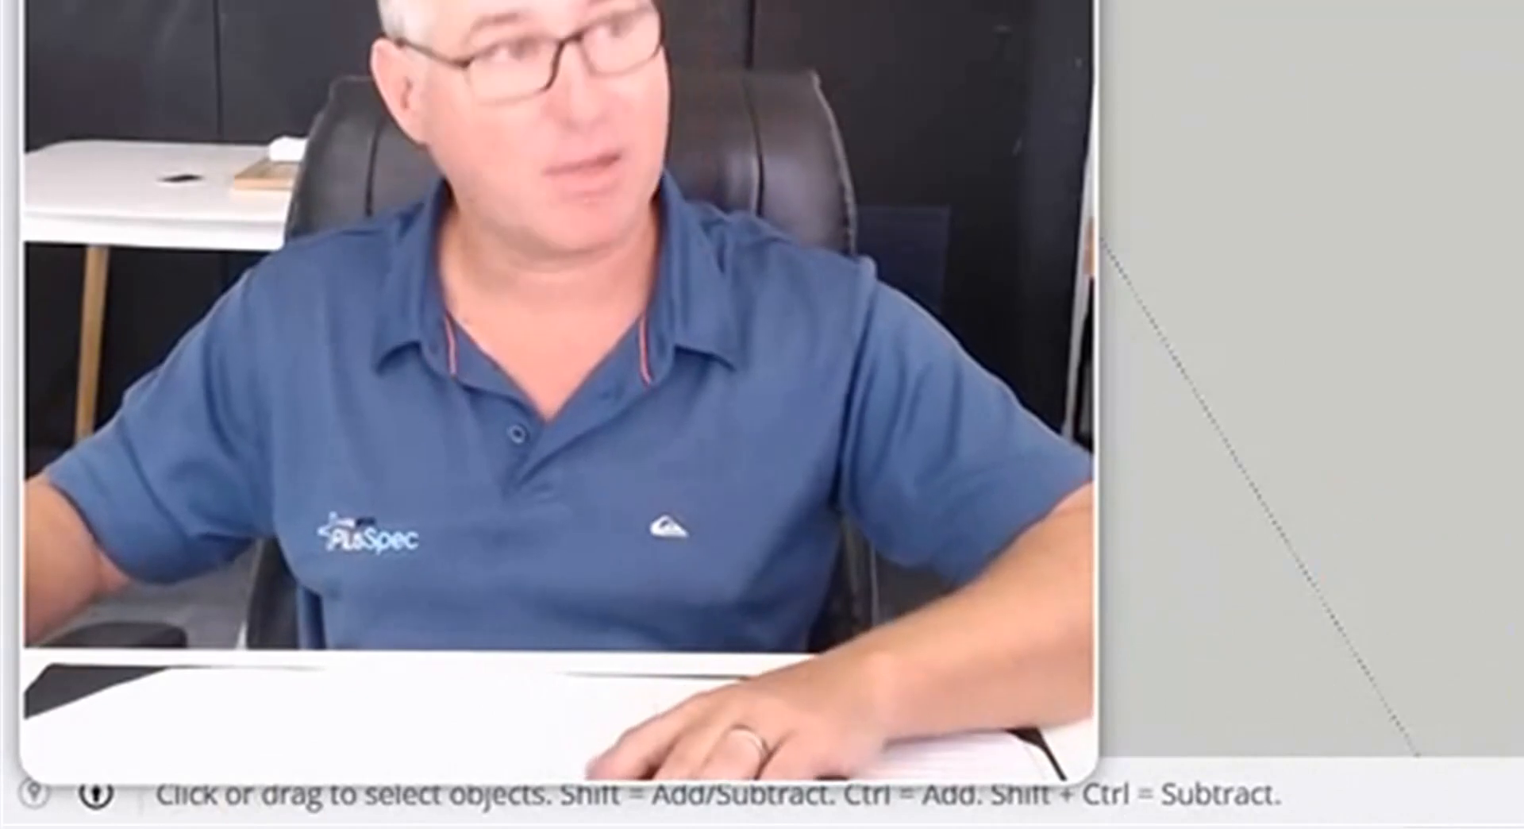
key(t)
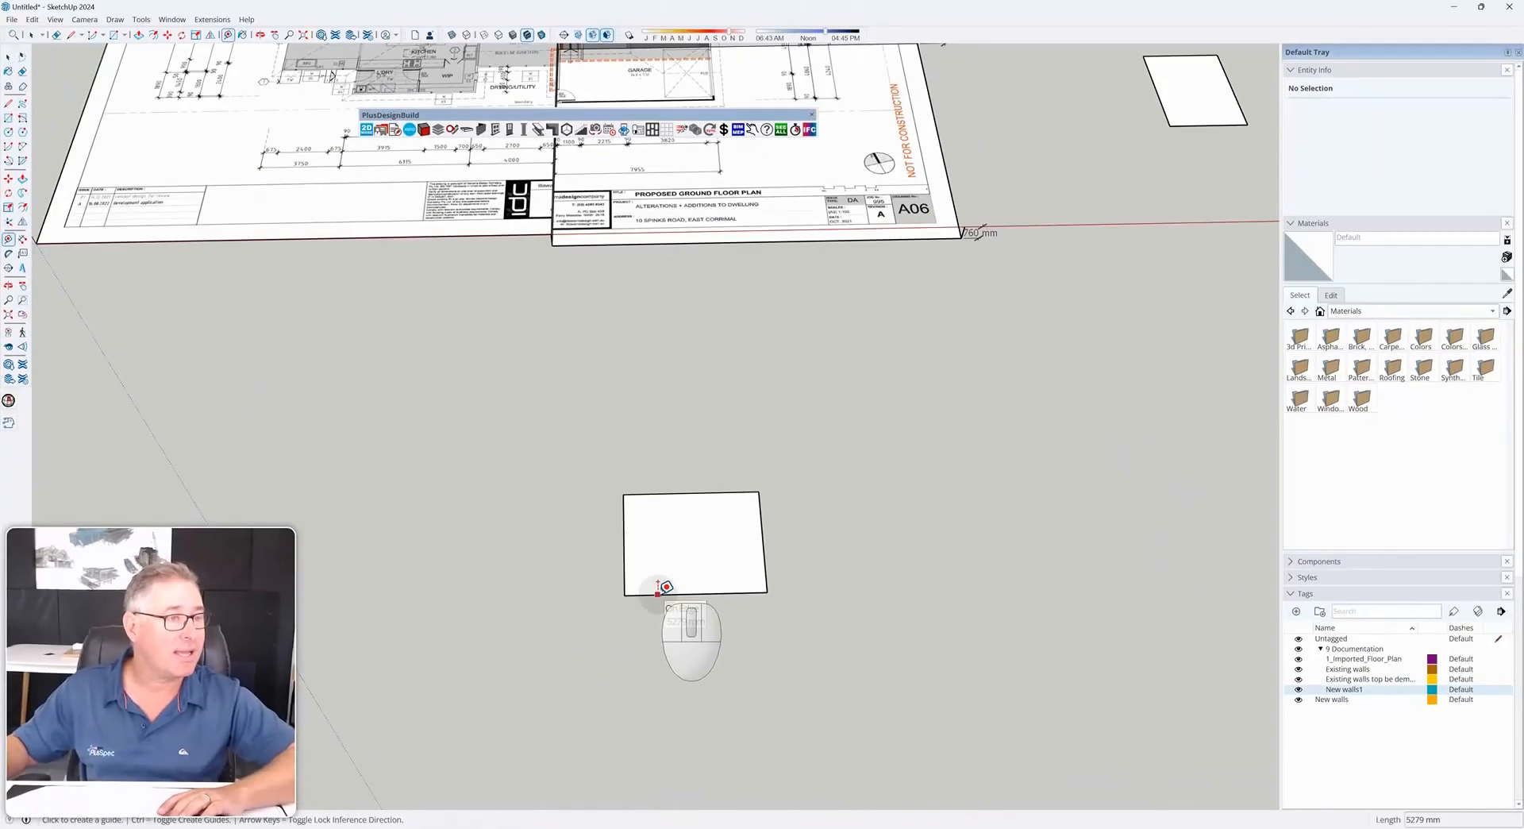
click(670, 633)
click(697, 592)
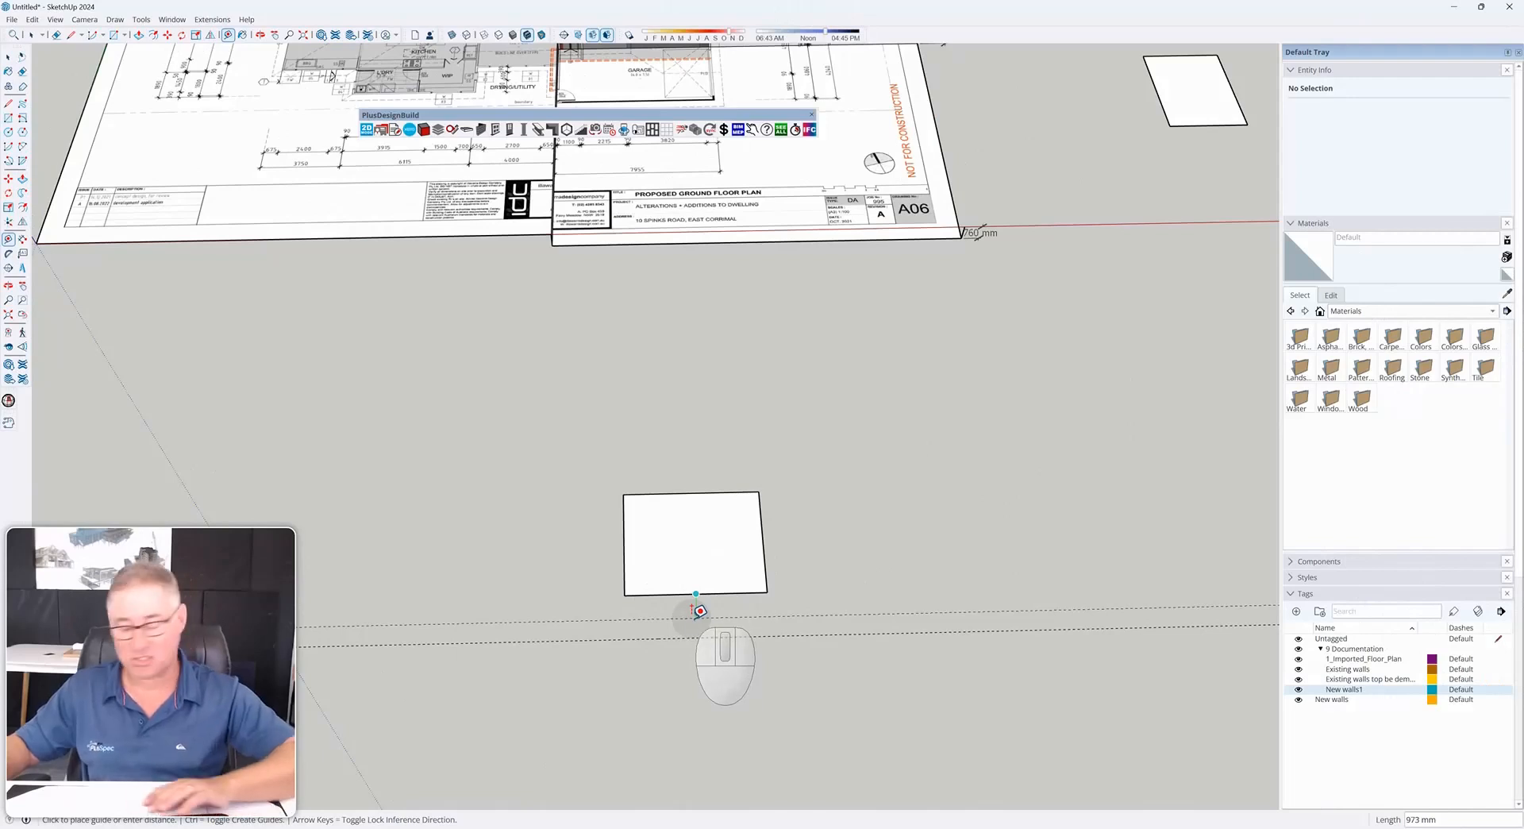
text(300)
key(Return)
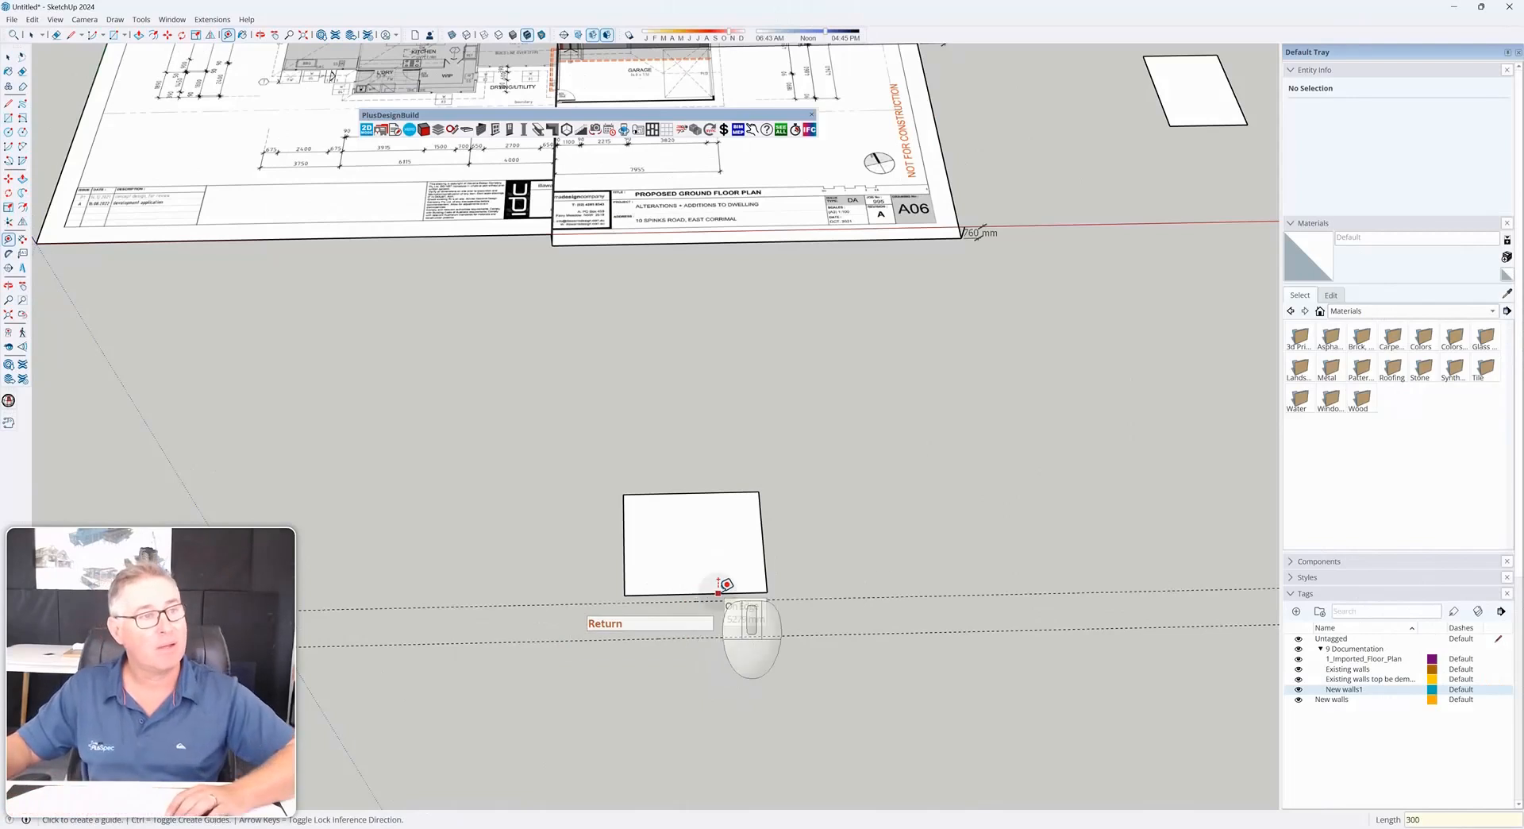
click(719, 589)
key(Escape)
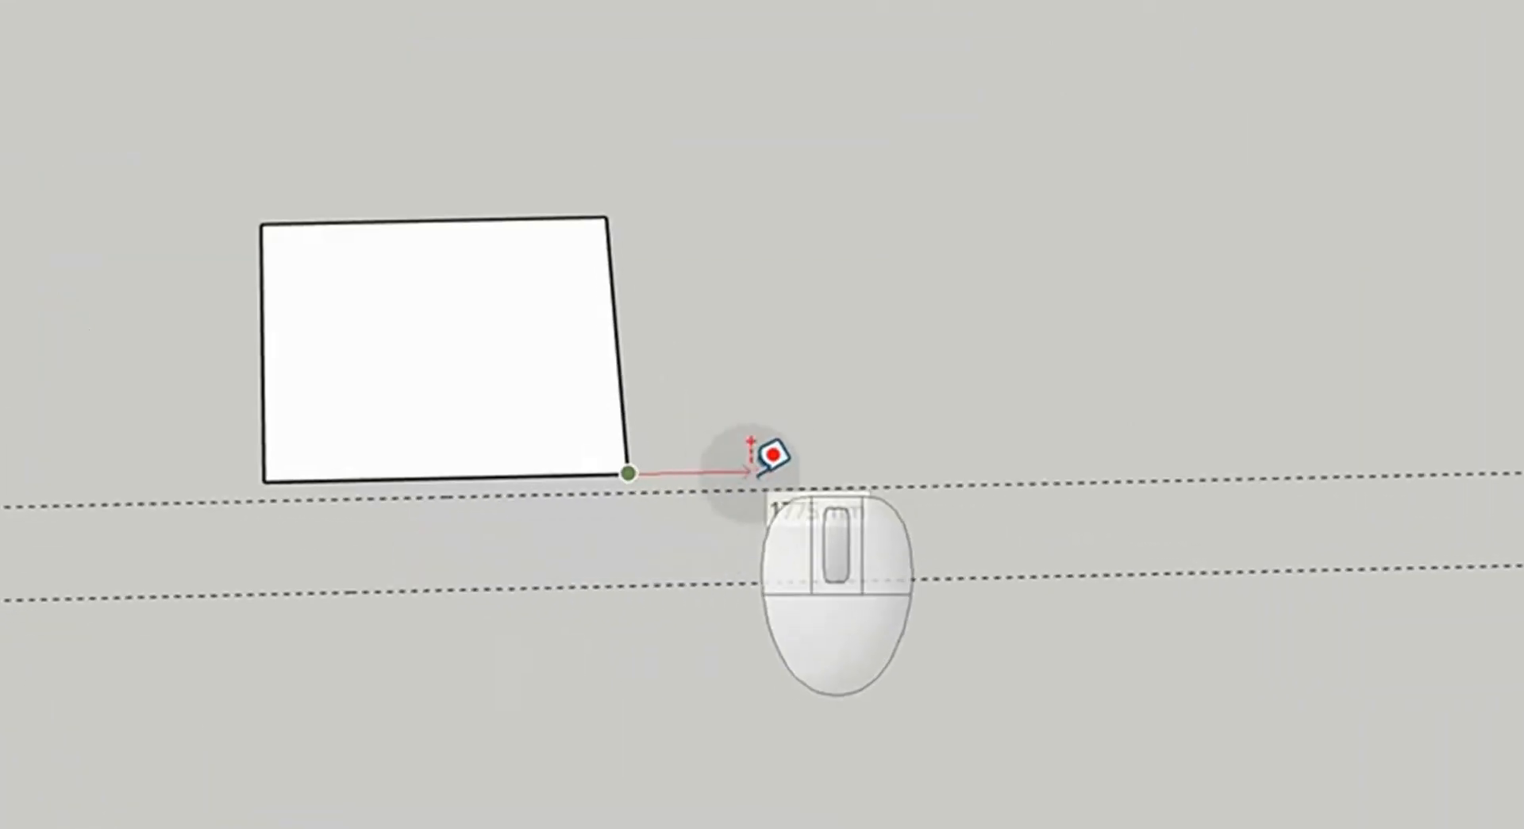
scroll(627, 473, up, 5)
click(627, 474)
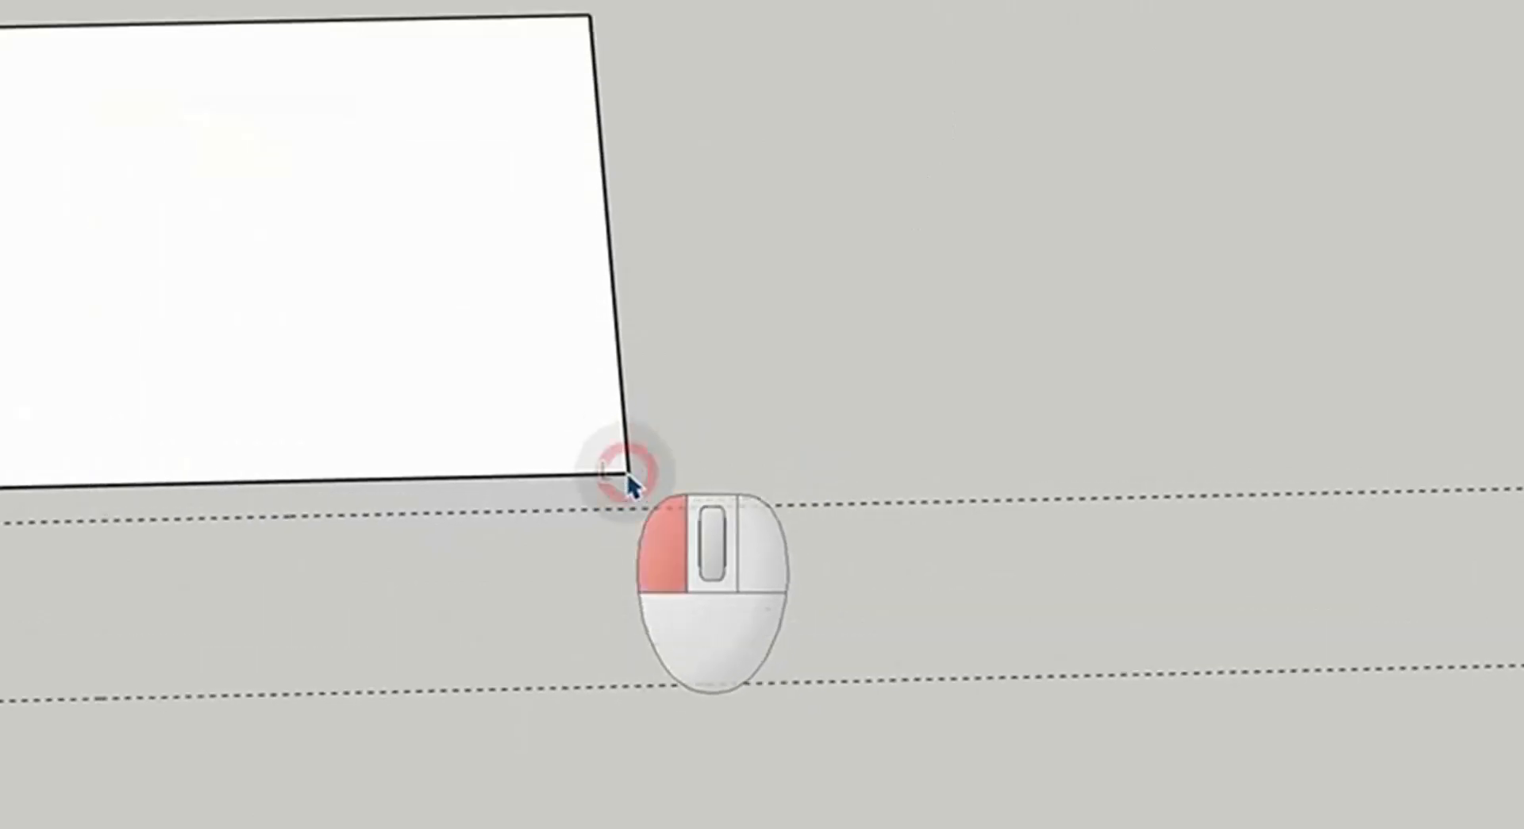
click(627, 472)
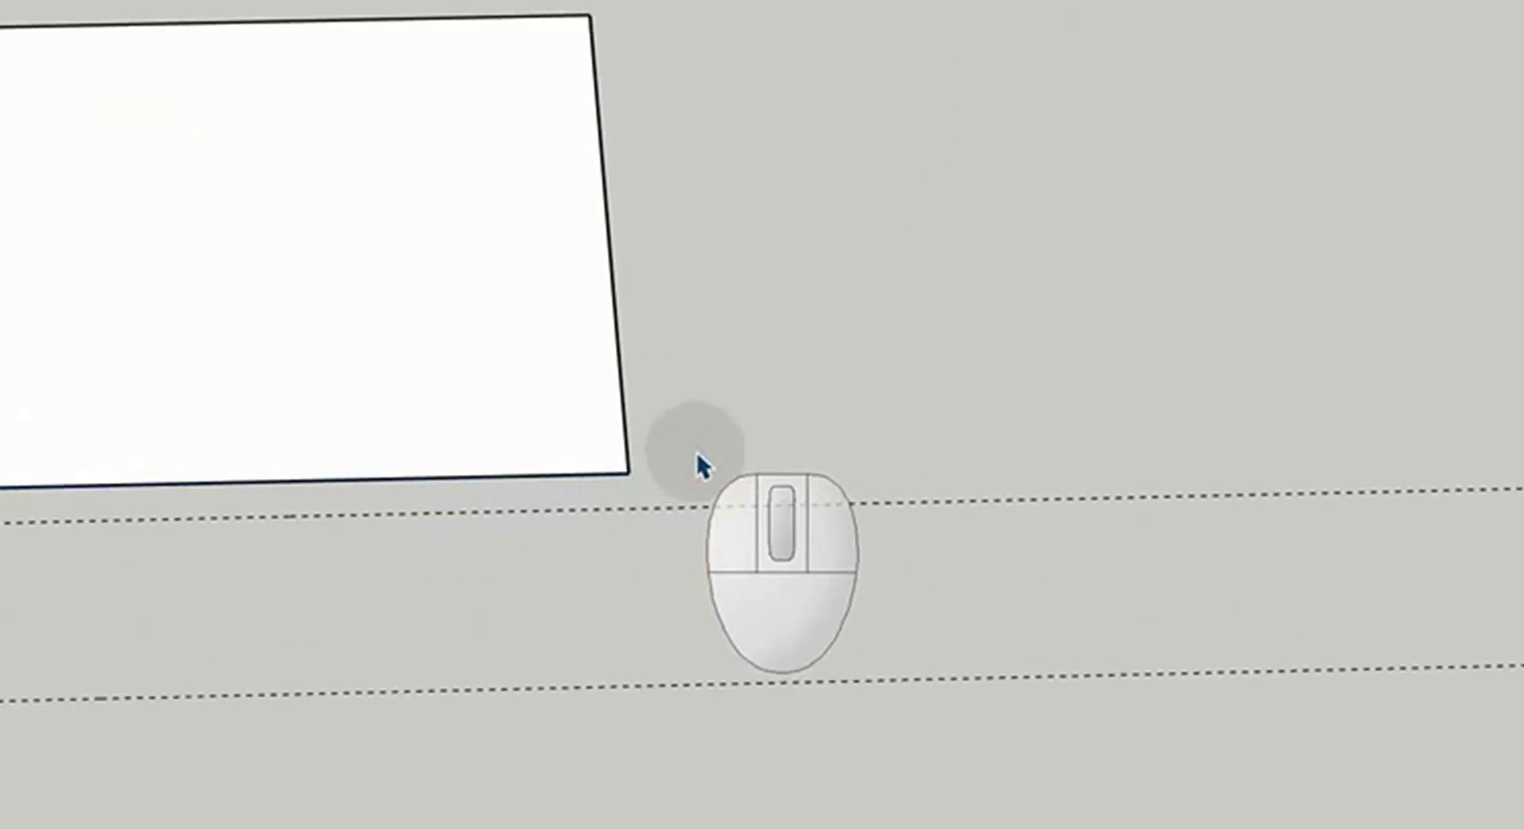
key(m)
click(630, 470)
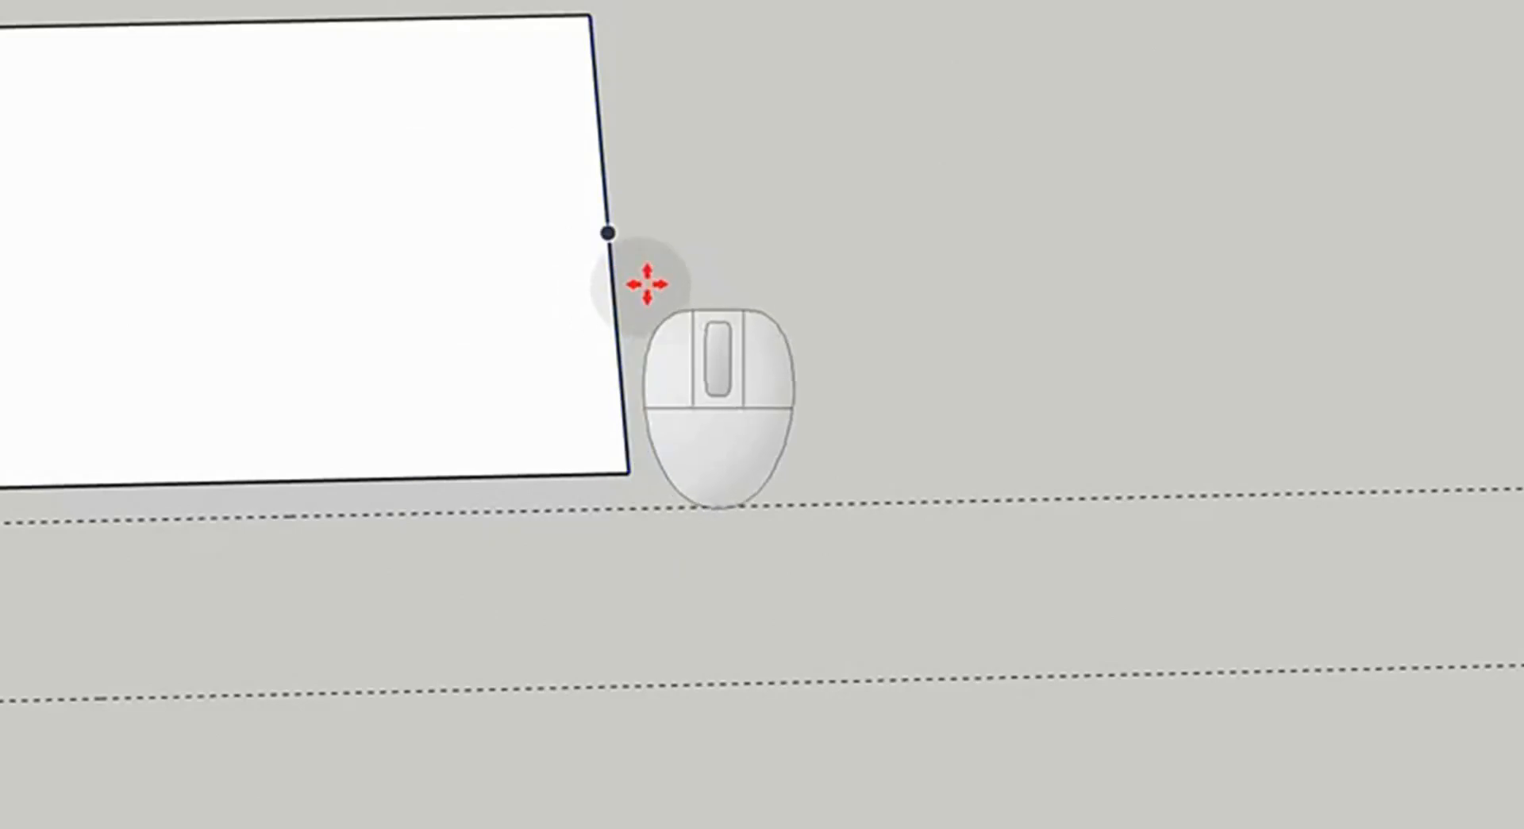
key(space)
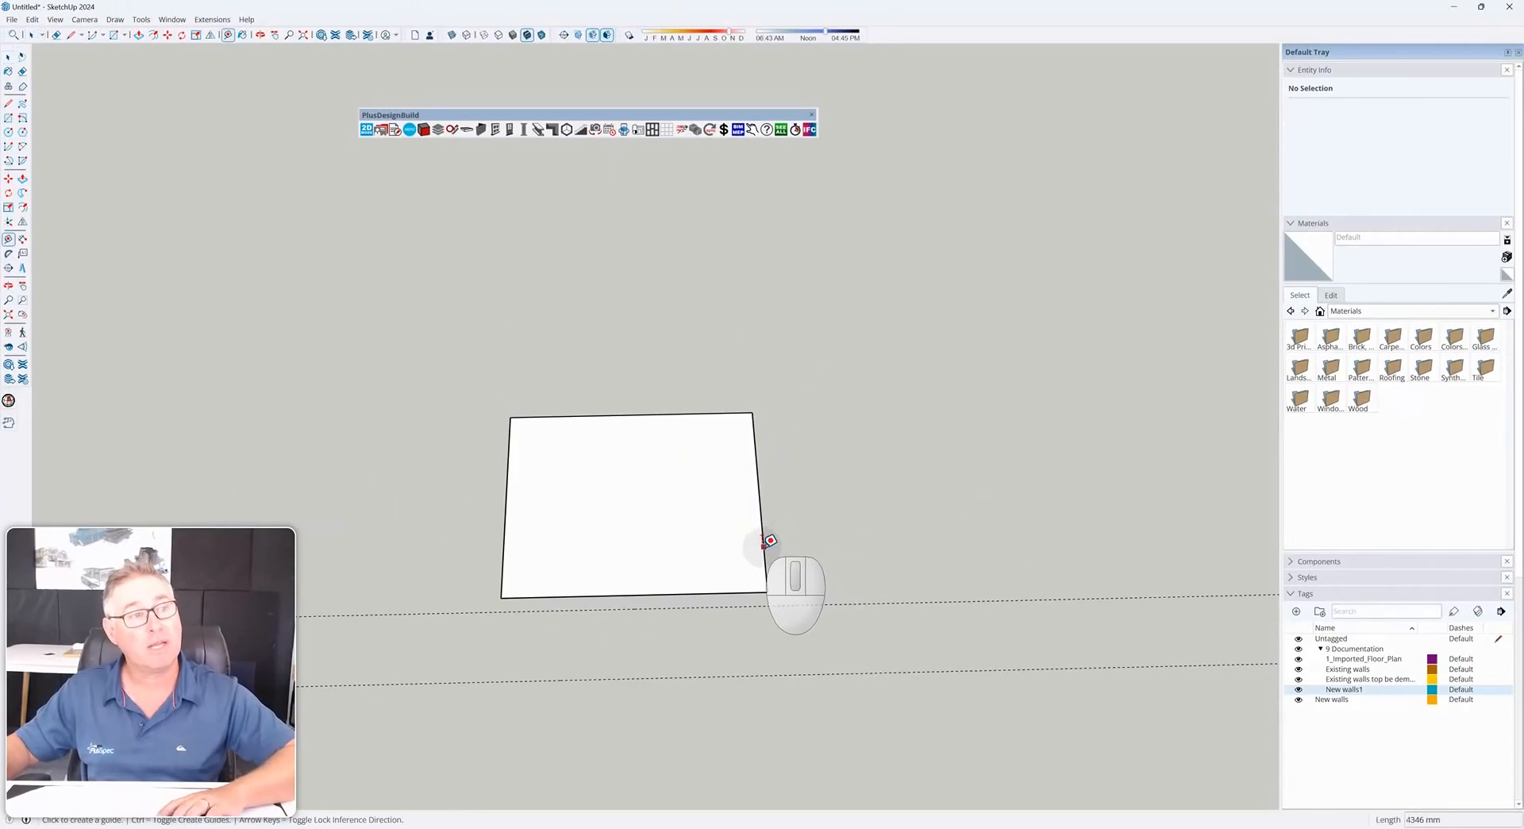
Create a guide 300 mm off the rectangle's right edge
click(765, 543)
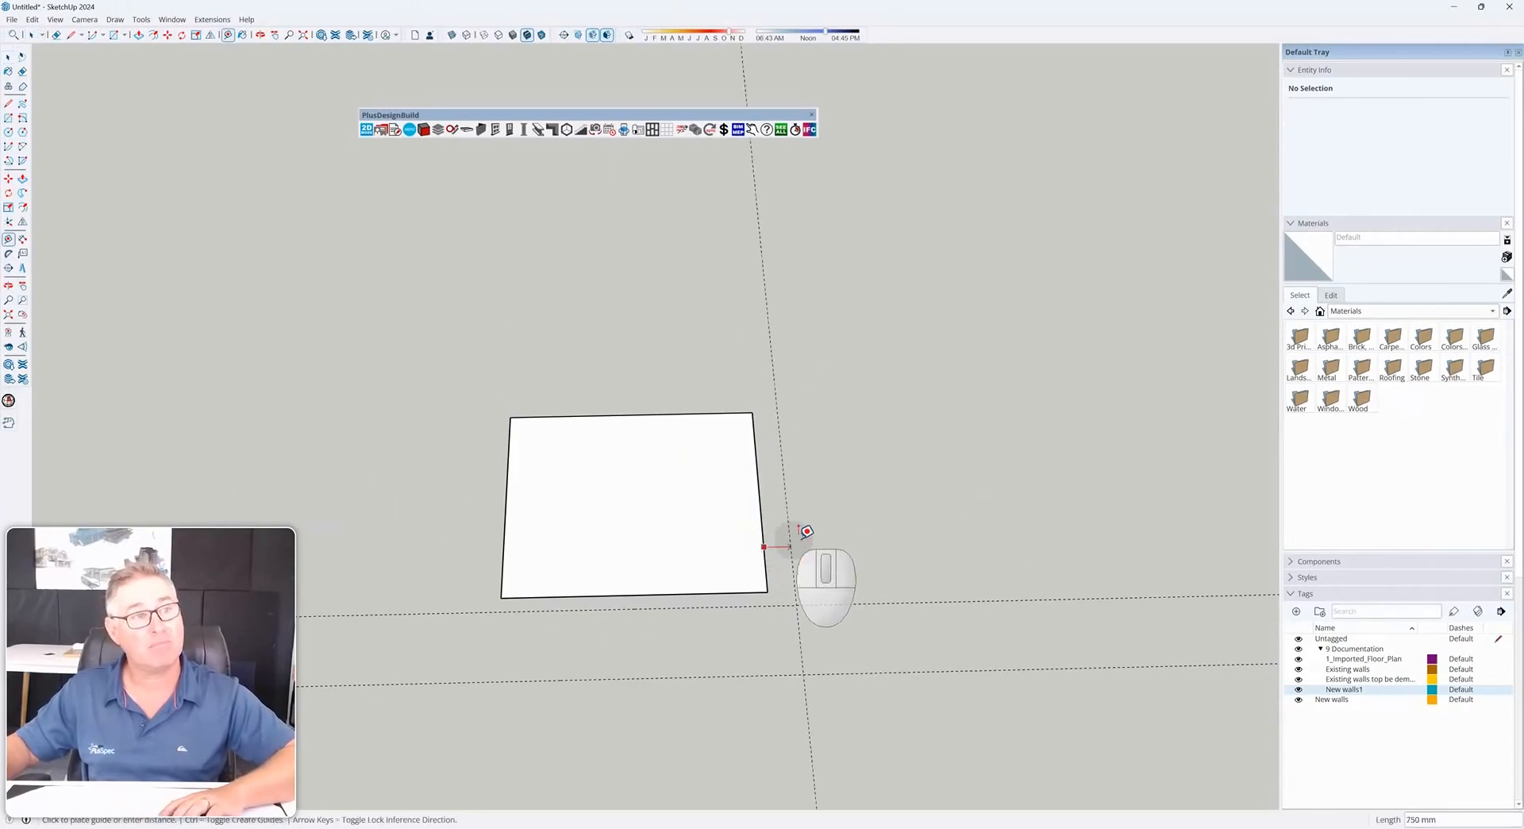
text(300)
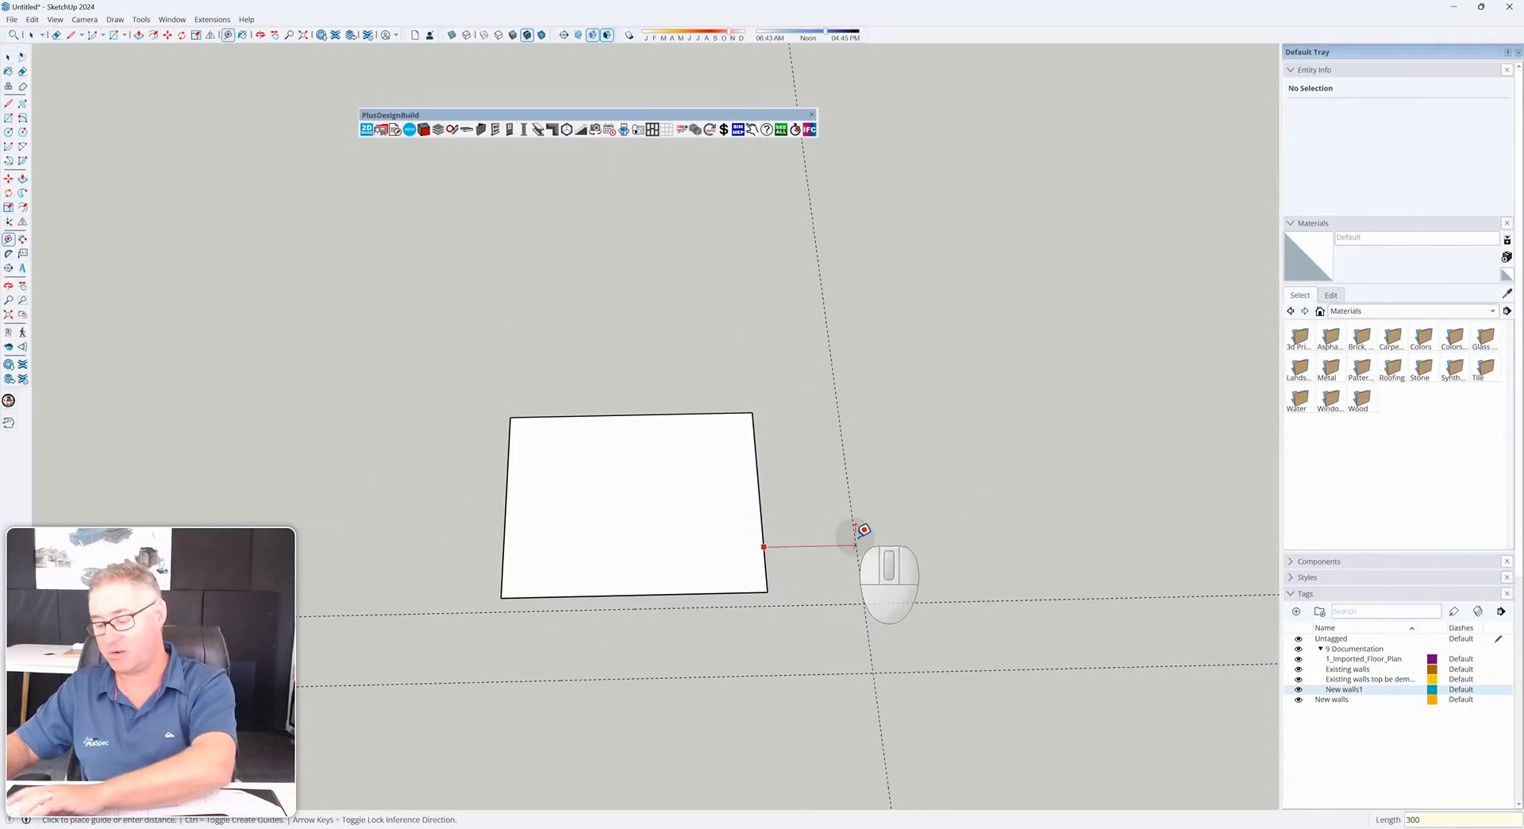
key(Return)
scroll(864, 554, down, 5)
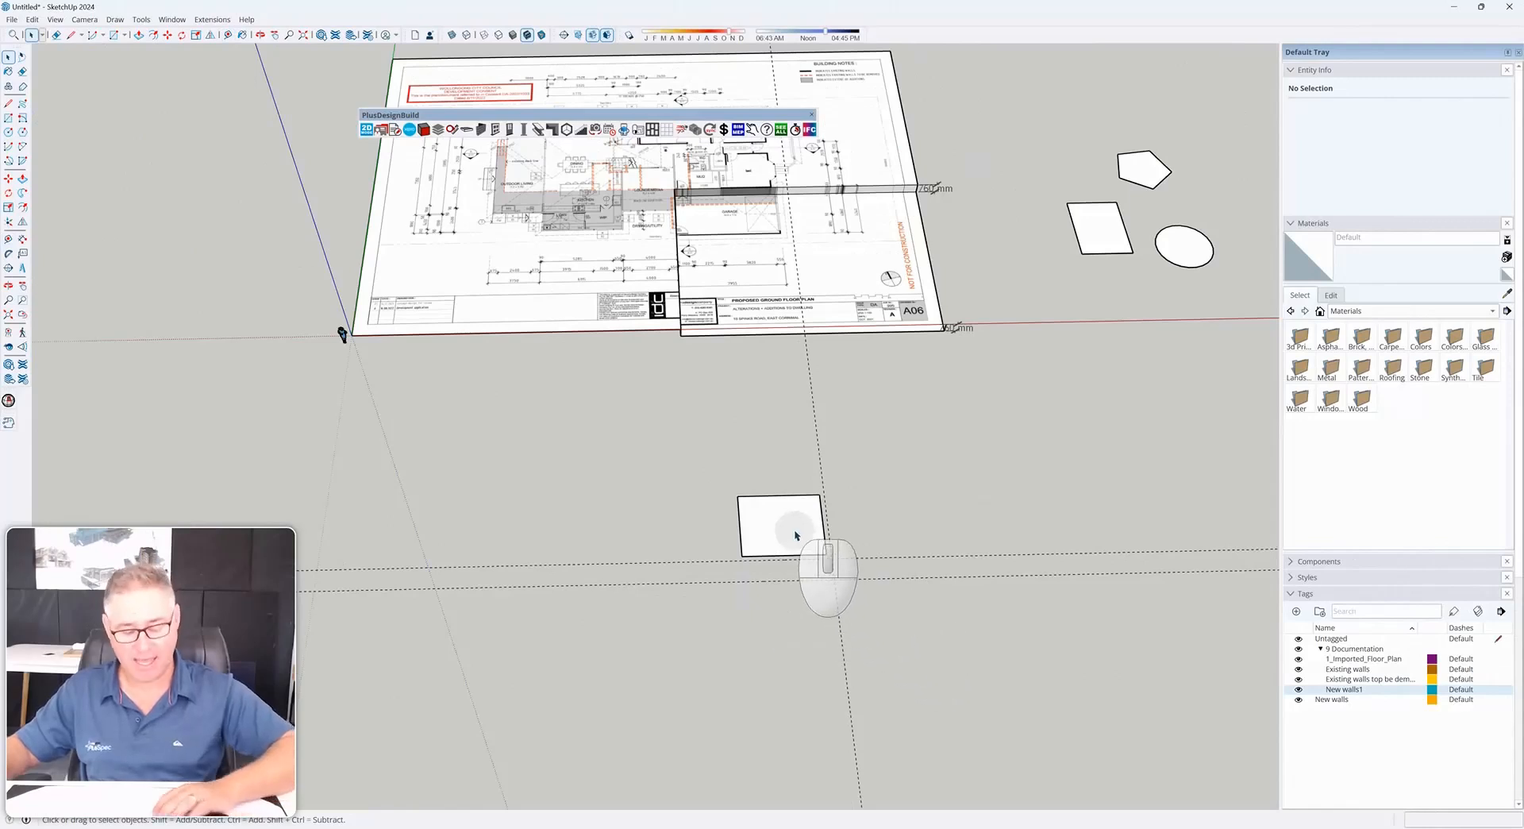
Draw a 3000 mm line from the rectangle's top corner
key(l)
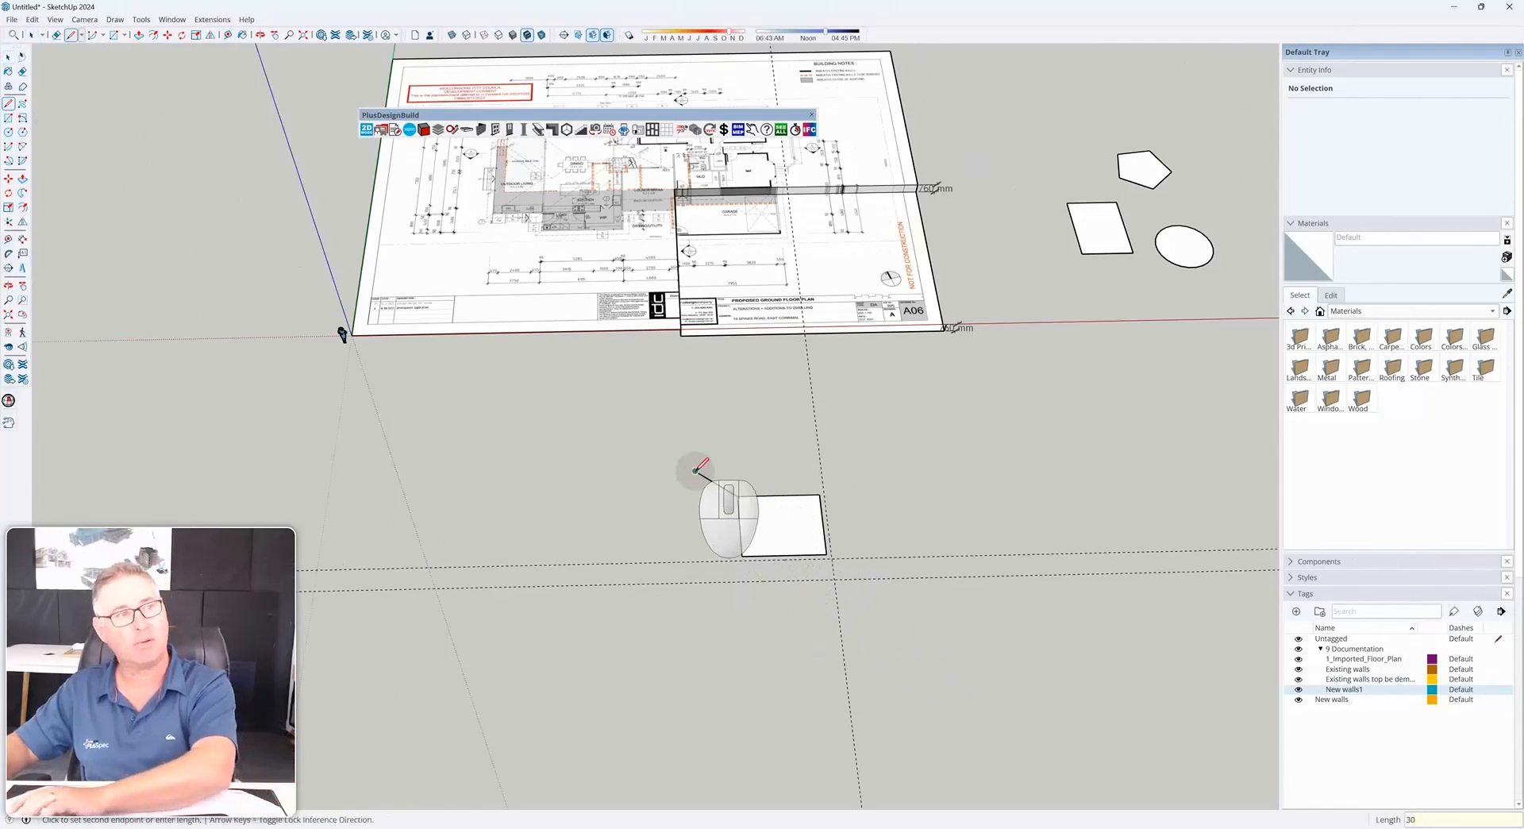
key(Return)
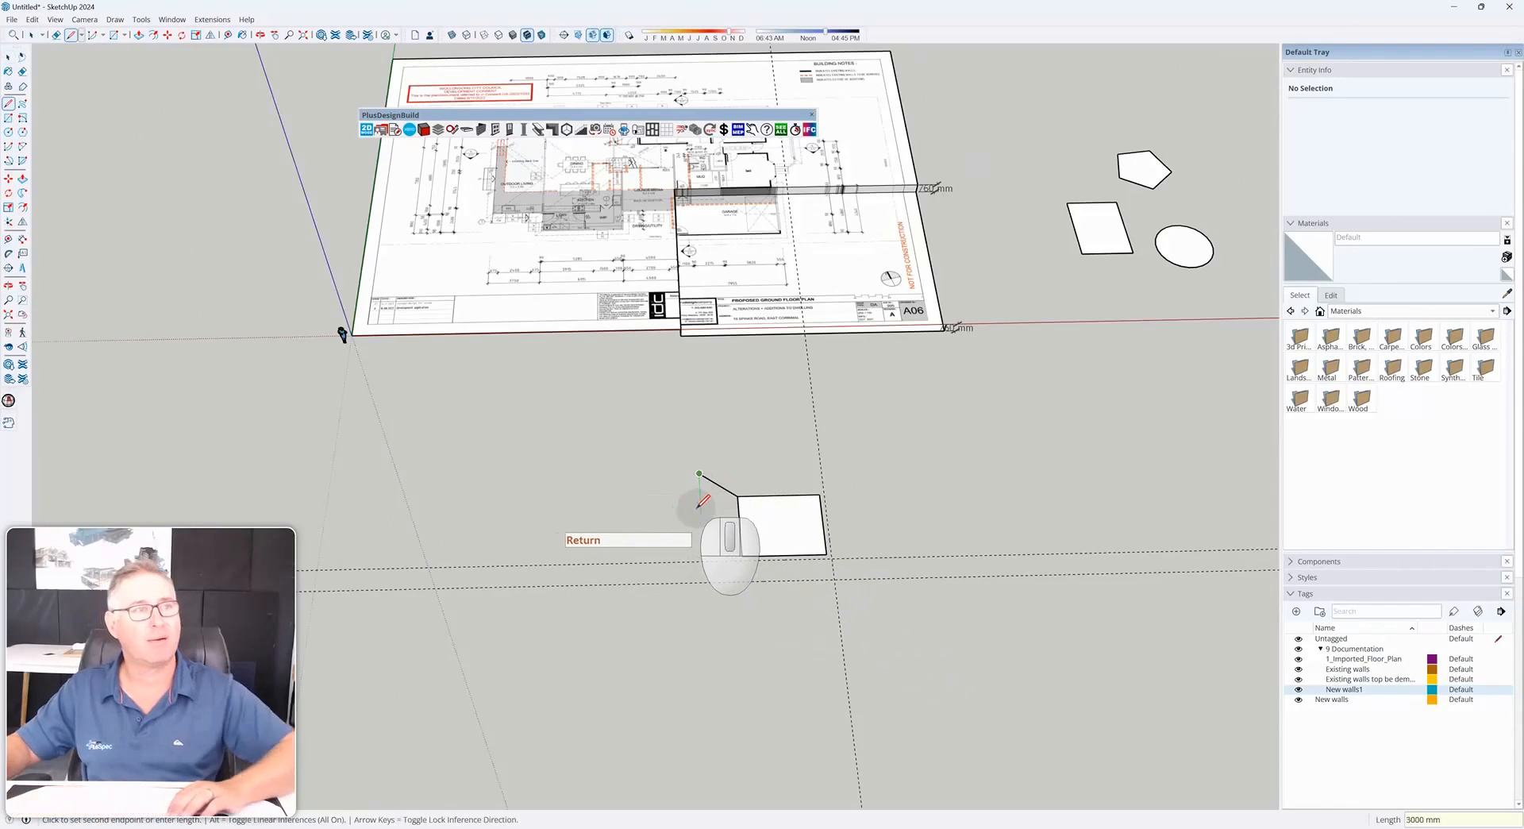
scroll(701, 502, up, 3)
key(space)
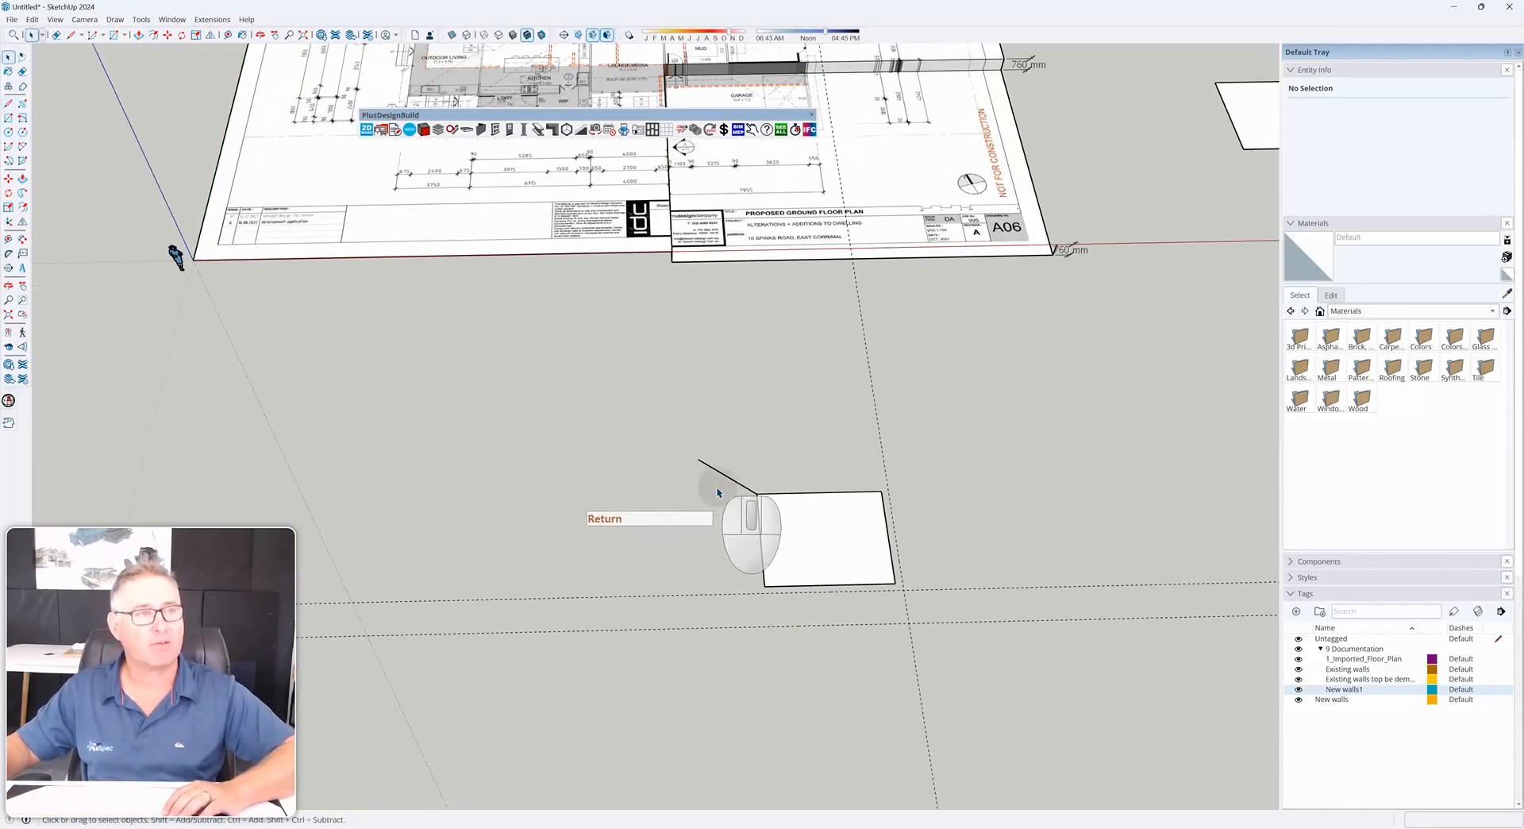
Create a guide from the floor plan sheet's top edge to the top of the left dimension lines
scroll(635, 488, down, 5)
mouse_move(625, 477)
middle_down()
mouse_move(606, 487)
mouse_move(671, 538)
mouse_move(708, 702)
middle_up()
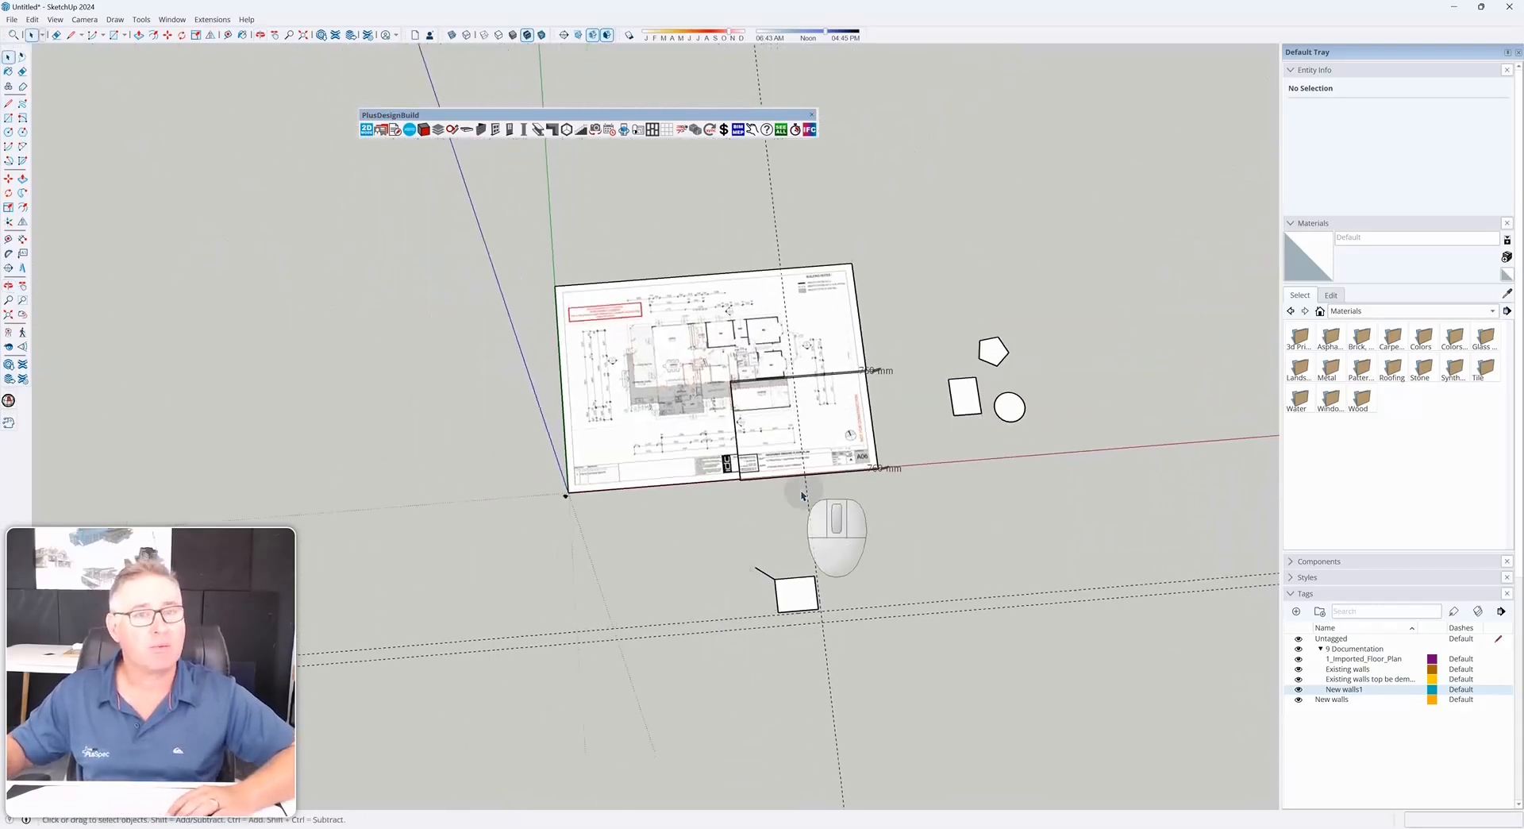
scroll(802, 495, up, 6)
middle_drag(643, 342, 633, 381)
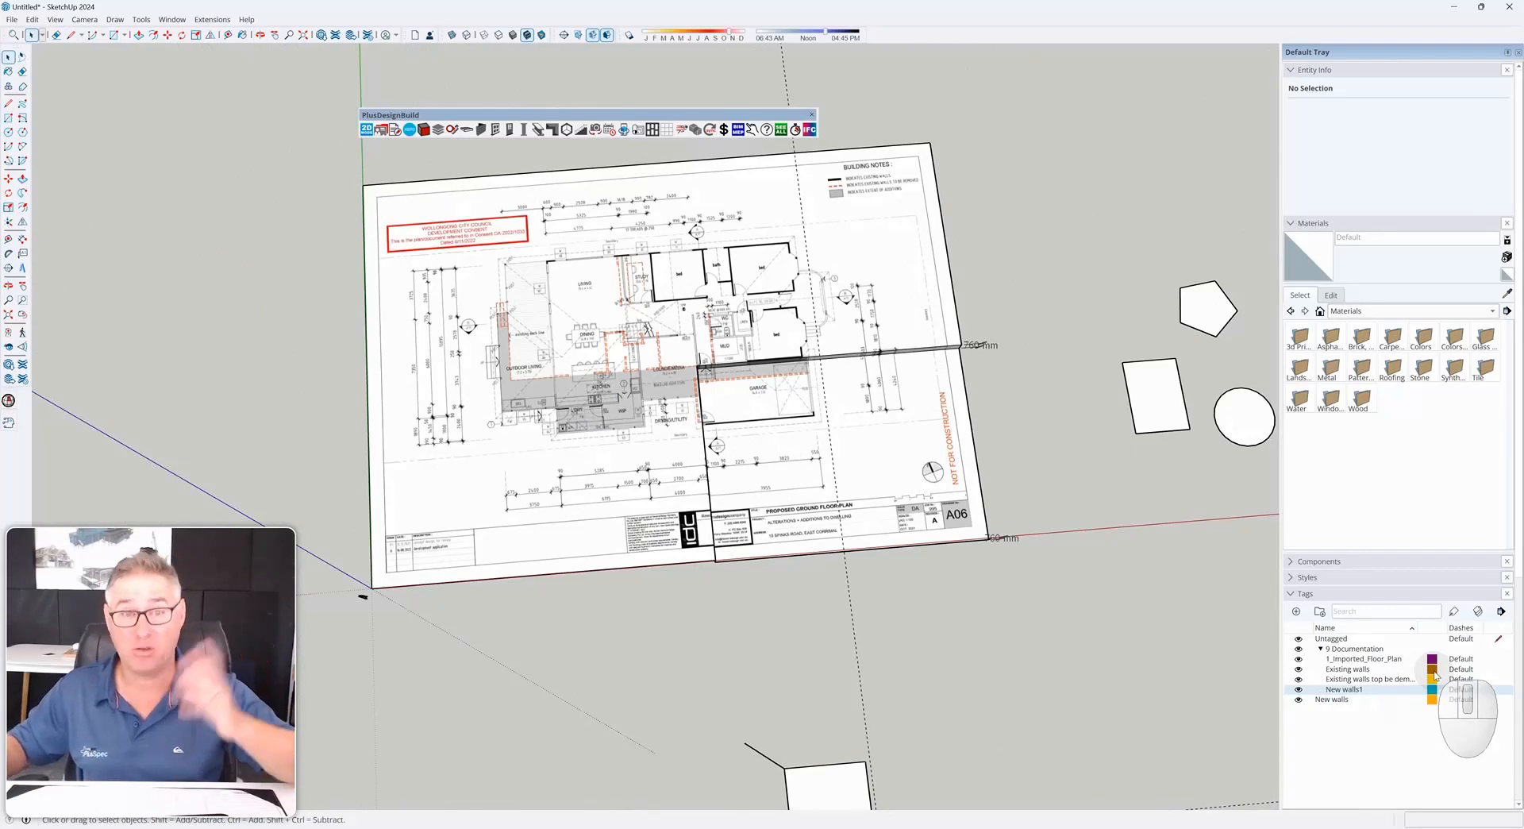
mouse_move(826, 415)
middle_down()
mouse_move(886, 459)
mouse_move(869, 480)
middle_up()
key(t)
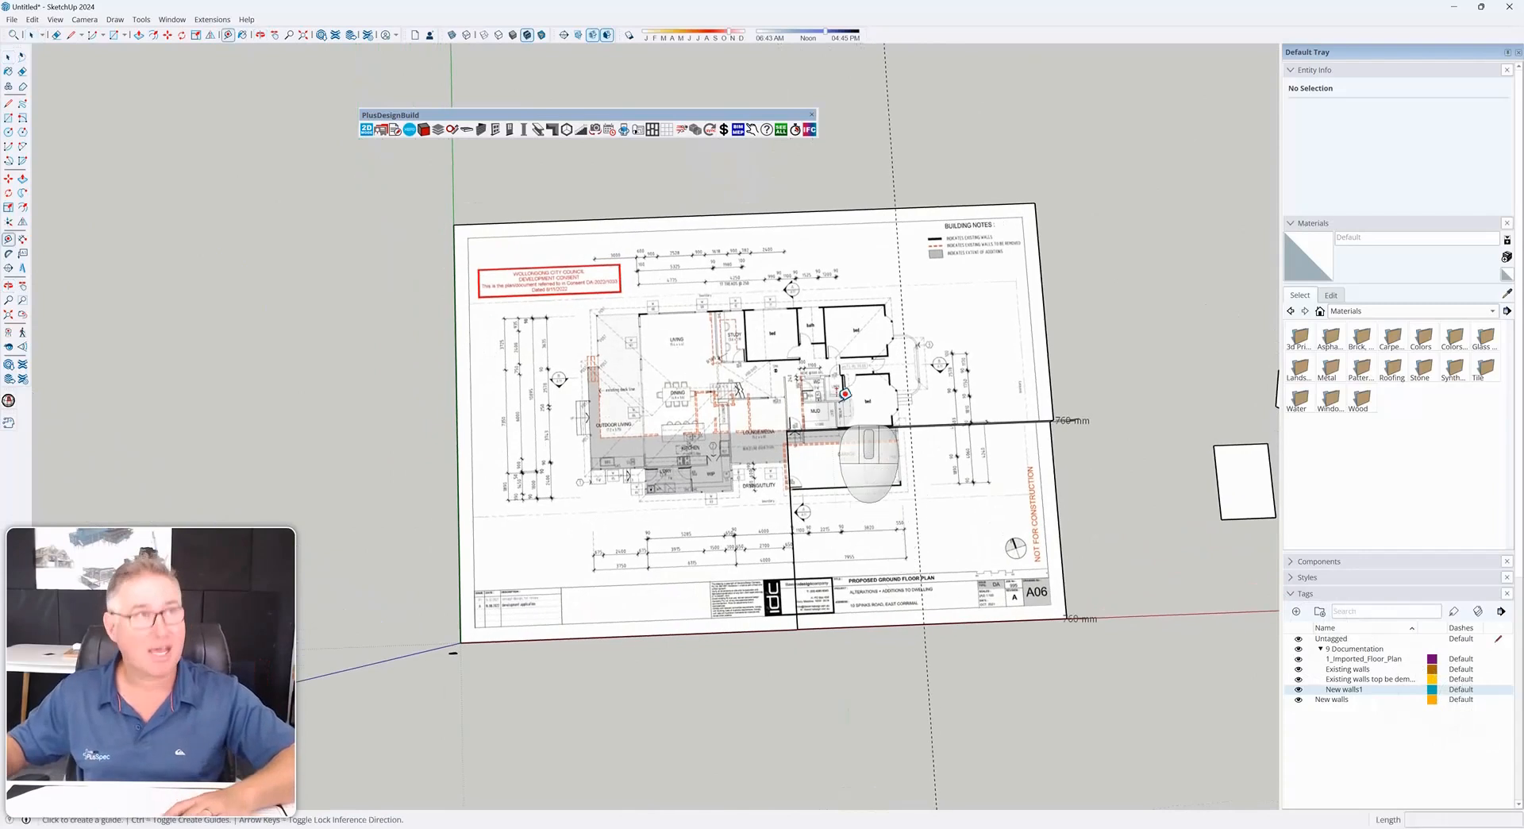
click(846, 204)
scroll(477, 316, up, 5)
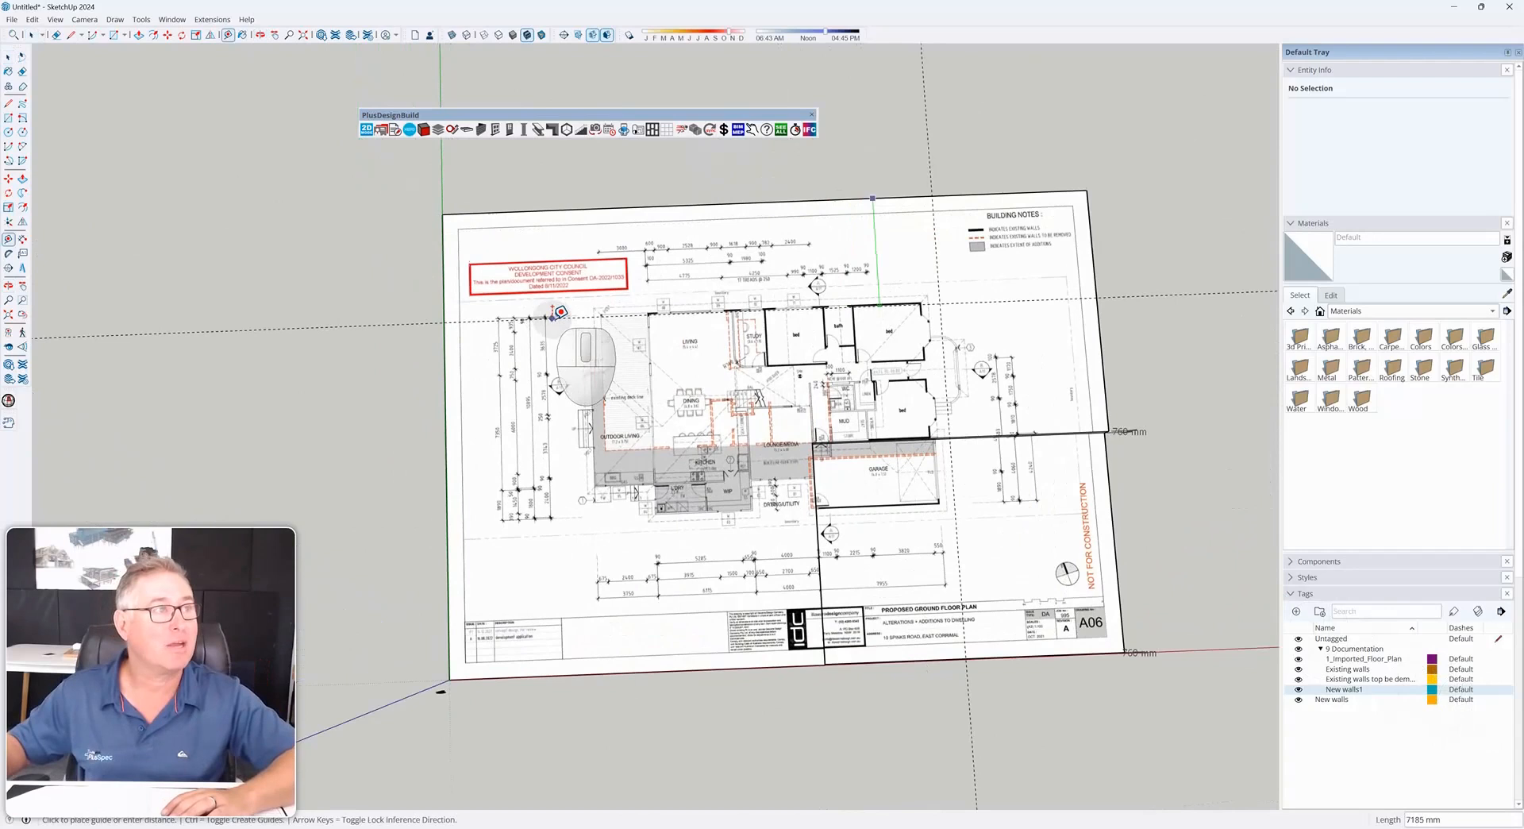
scroll(461, 316, up, 1)
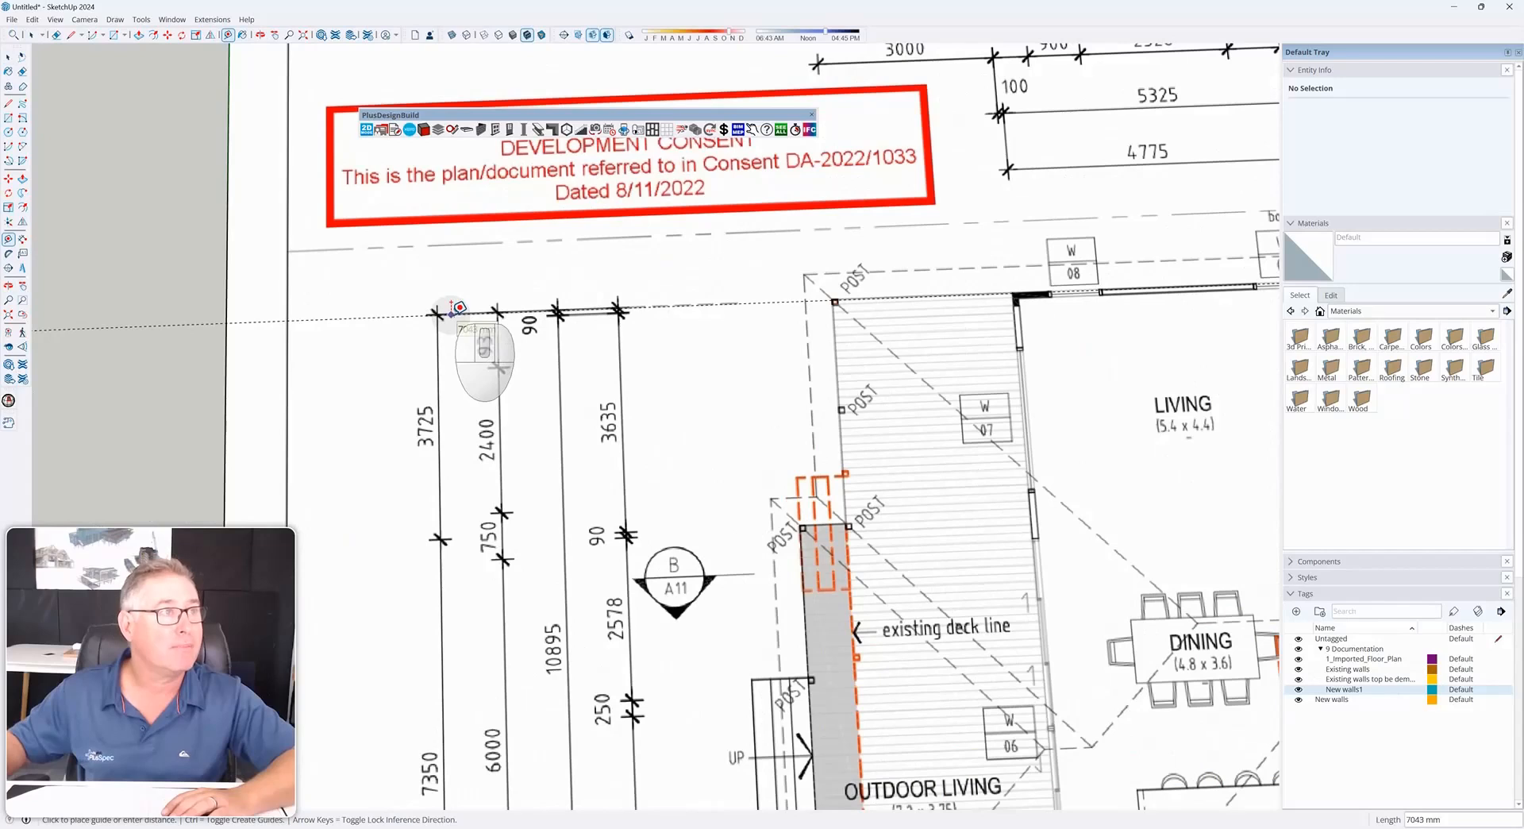
click(453, 310)
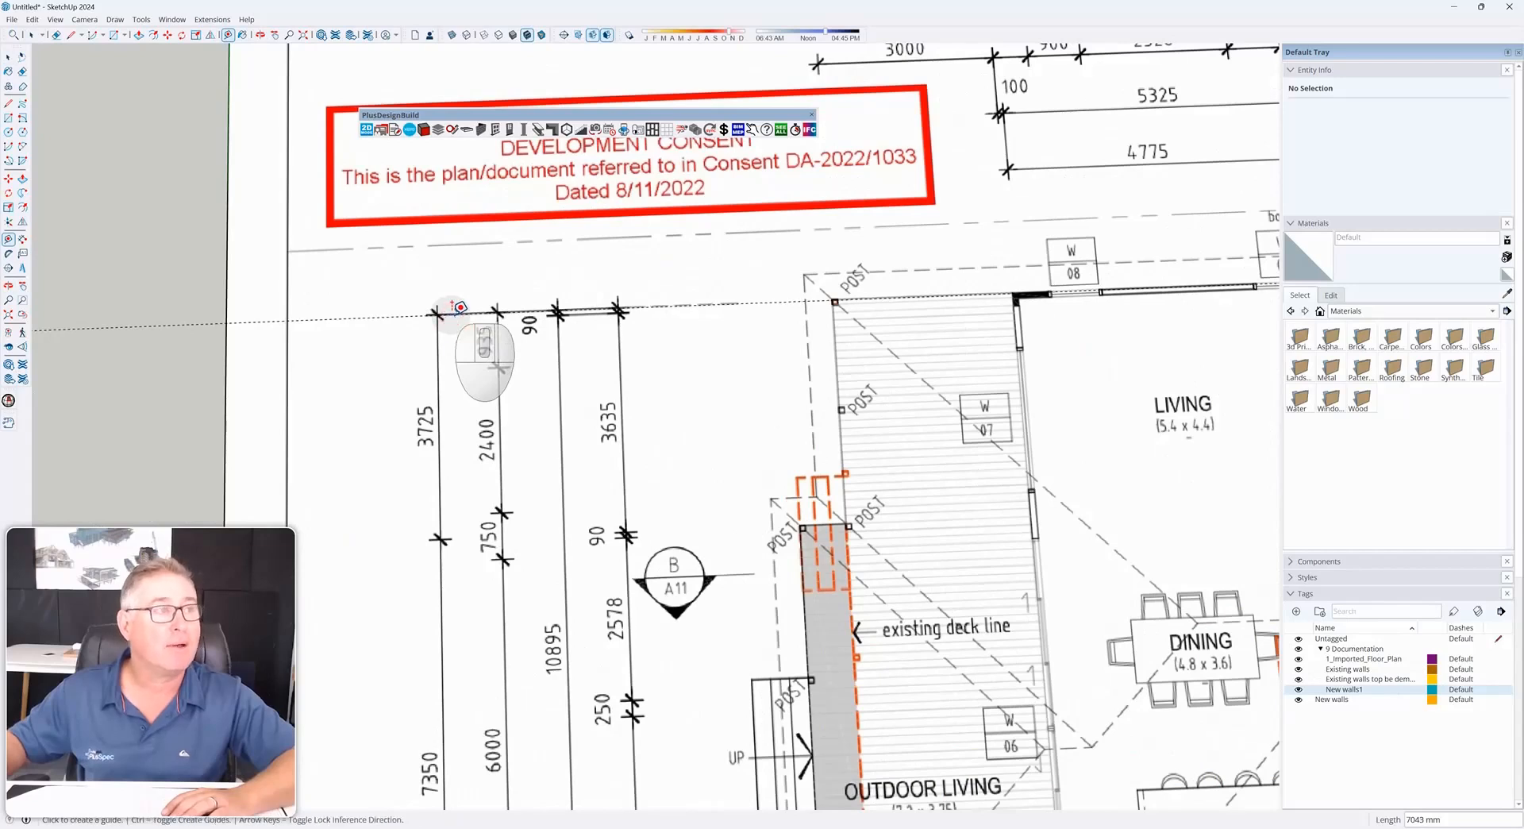
Delete the guide beside the floor plan and make Existing walls the active tag
scroll(458, 308, down, 3)
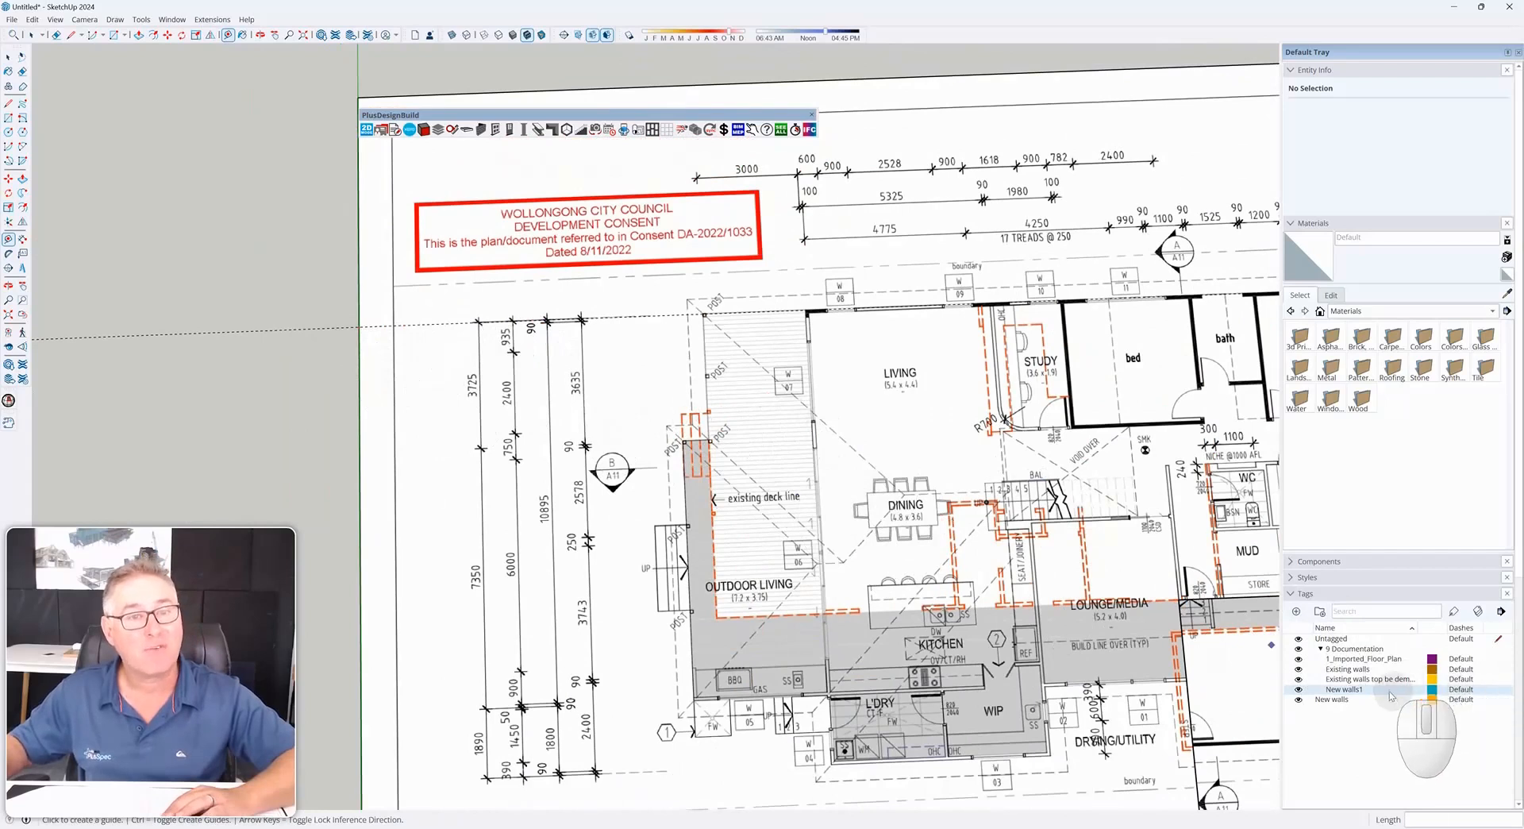
click(1299, 671)
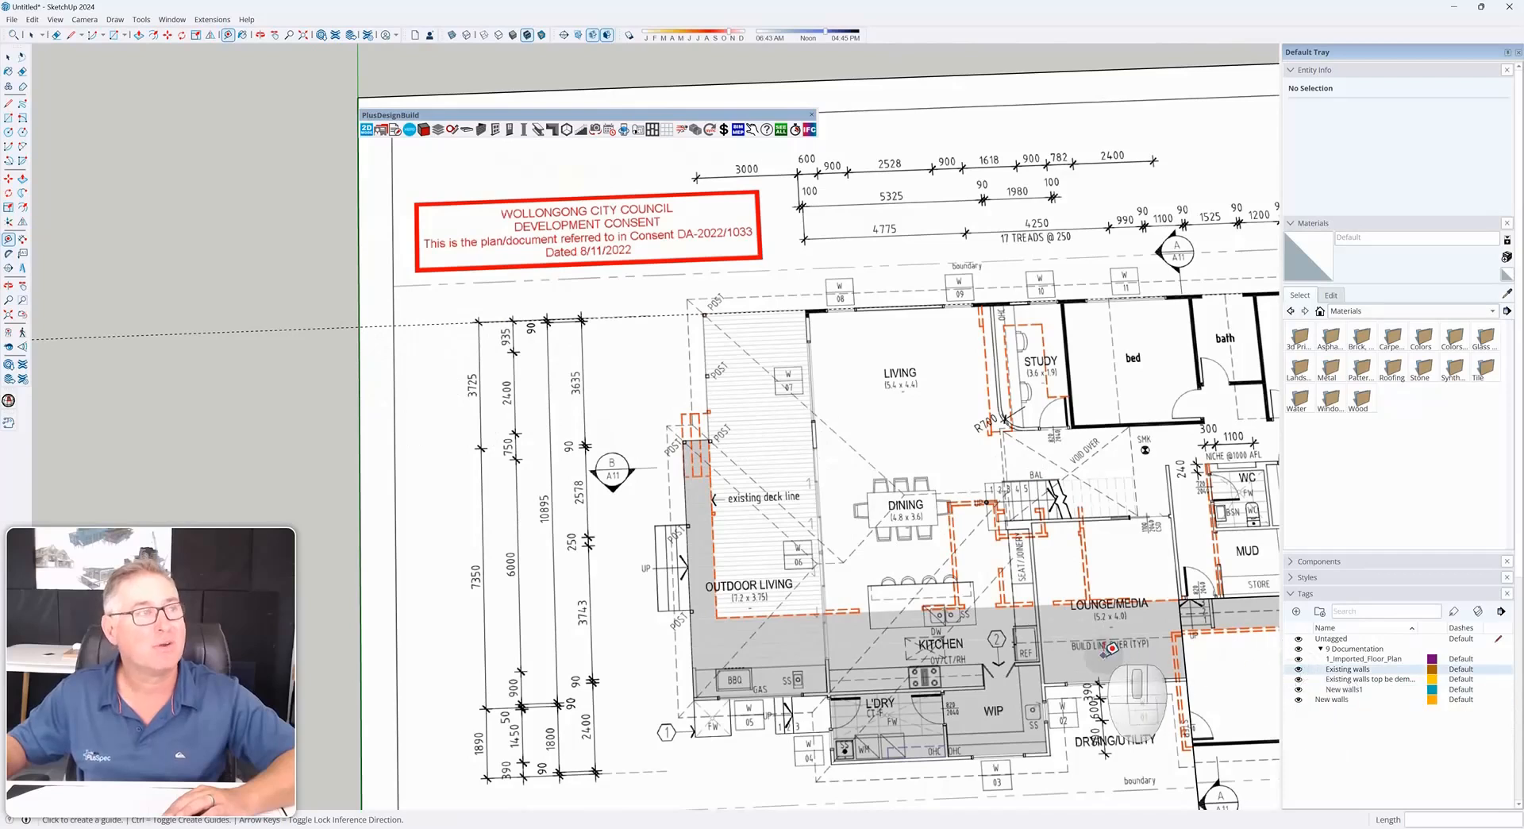
scroll(1115, 651, down, 3)
click(602, 468)
key(space)
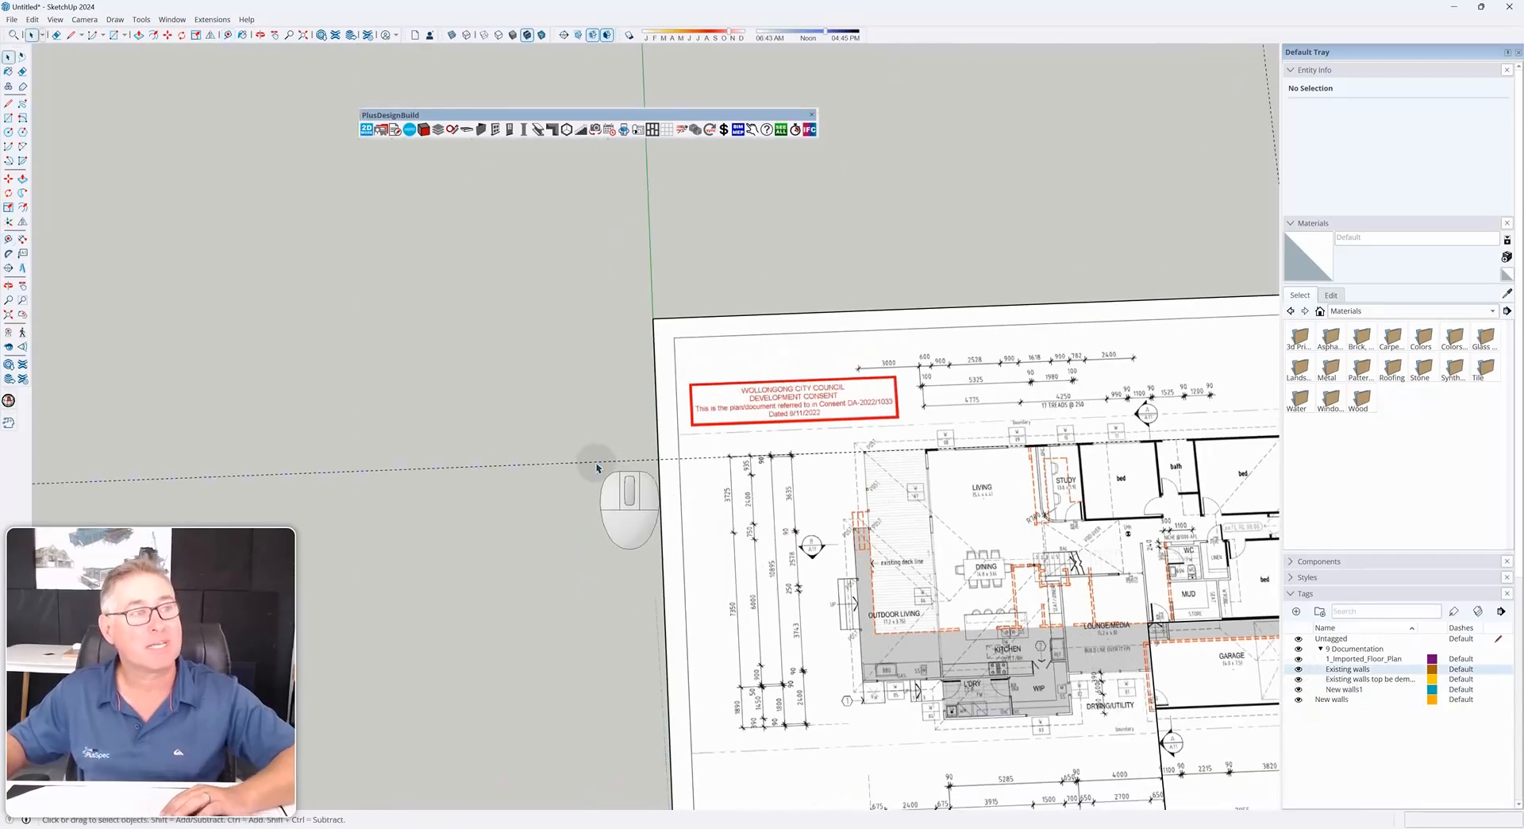
key(Delete)
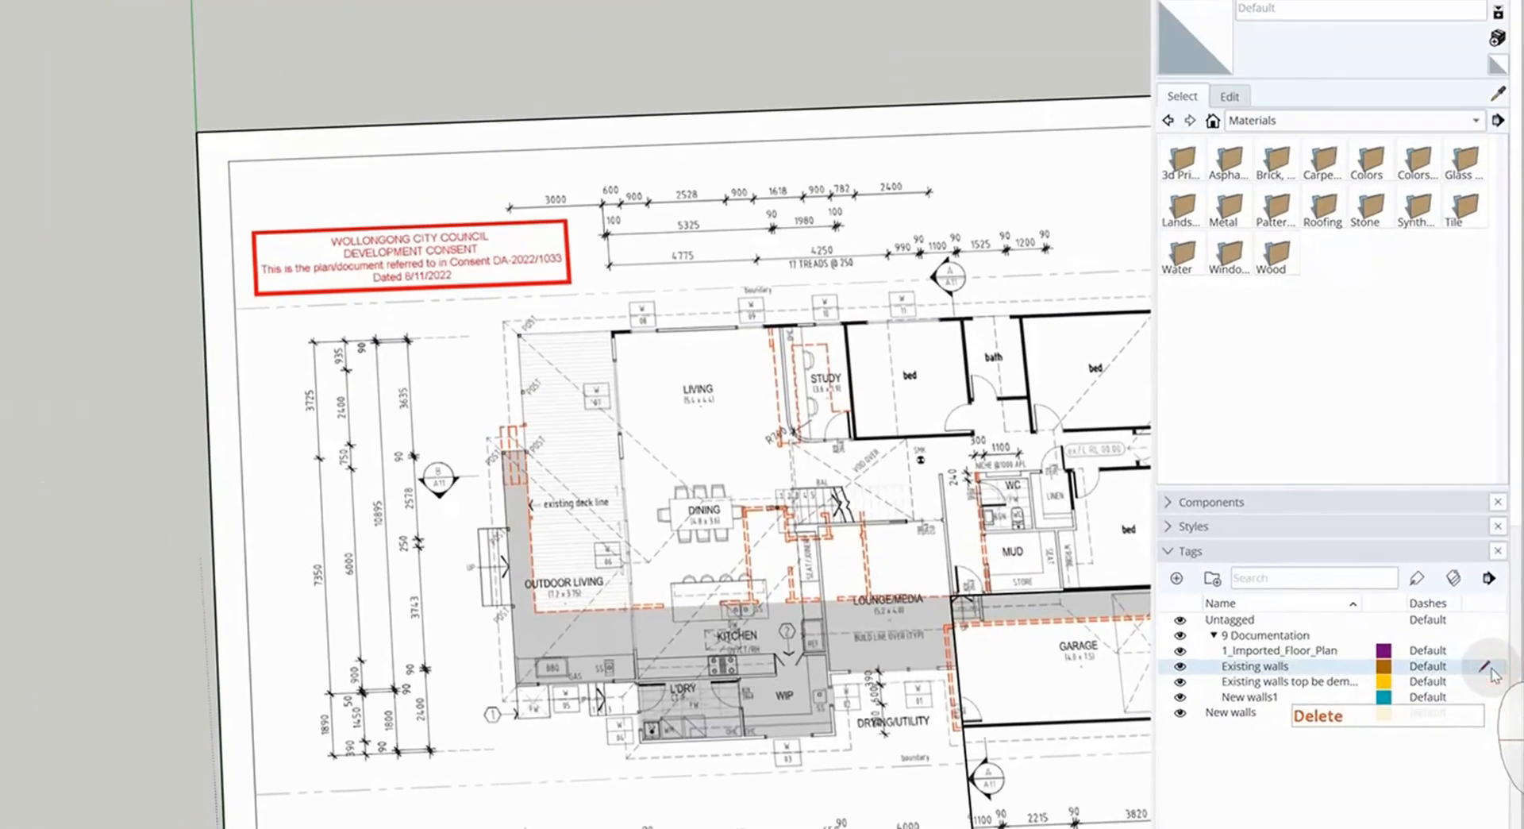
click(1500, 671)
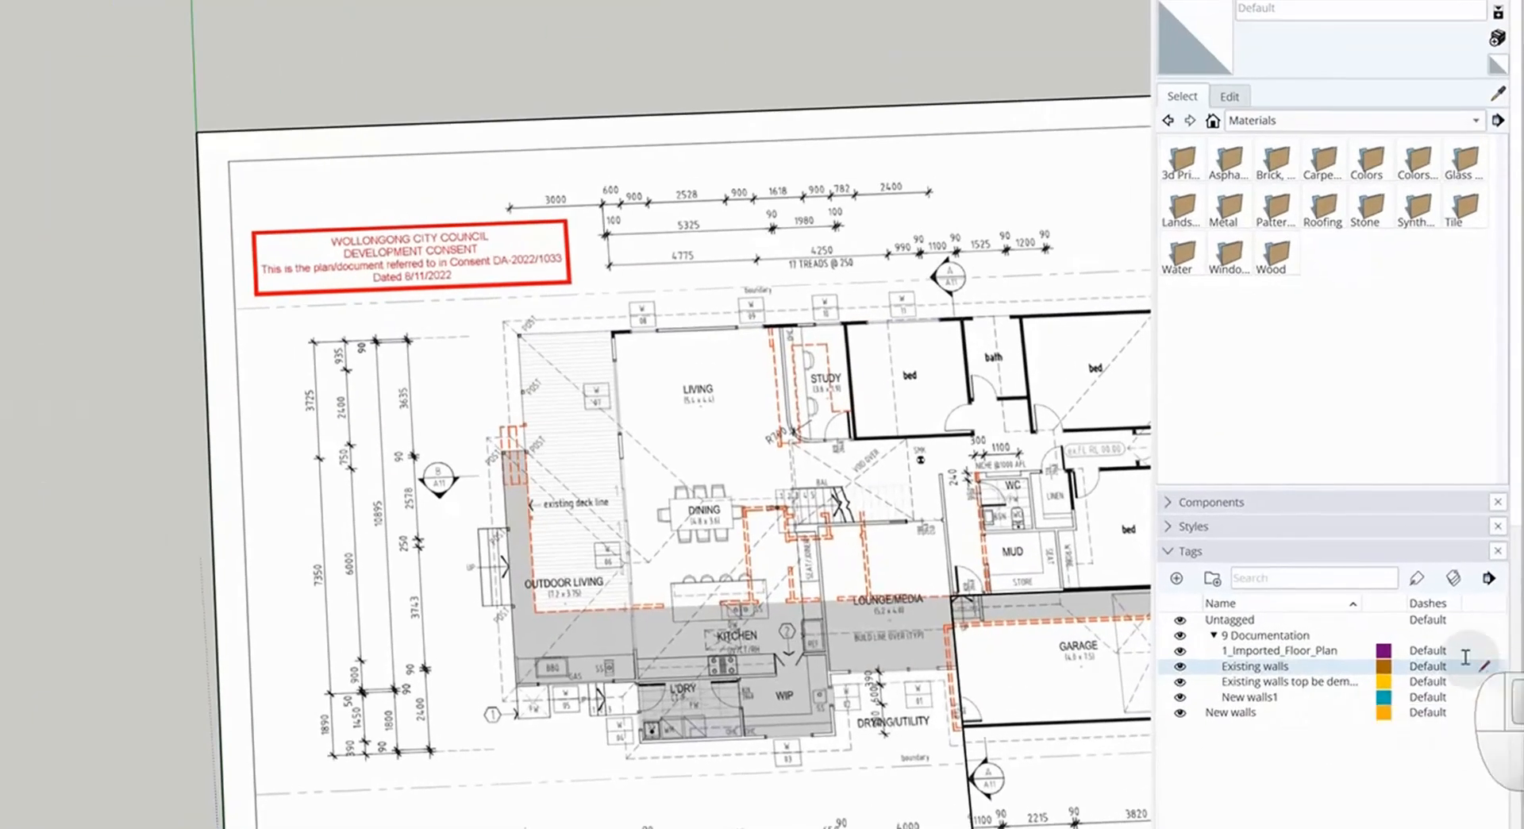
Place a horizontal guide from the sheet's top edge at the top end of the left vertical dimension lines
key(t)
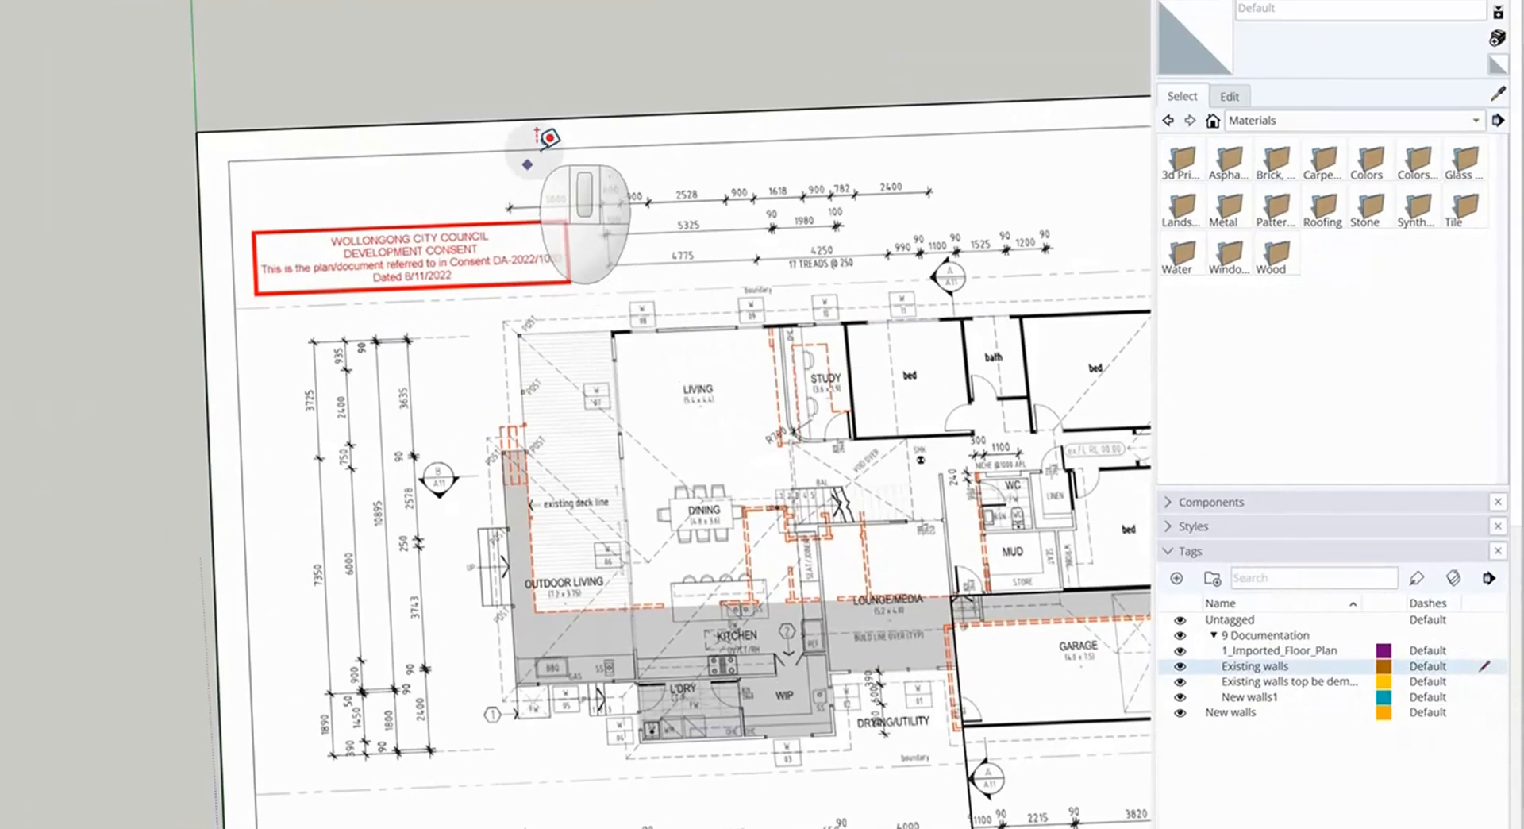
click(532, 119)
scroll(430, 295, up, 5)
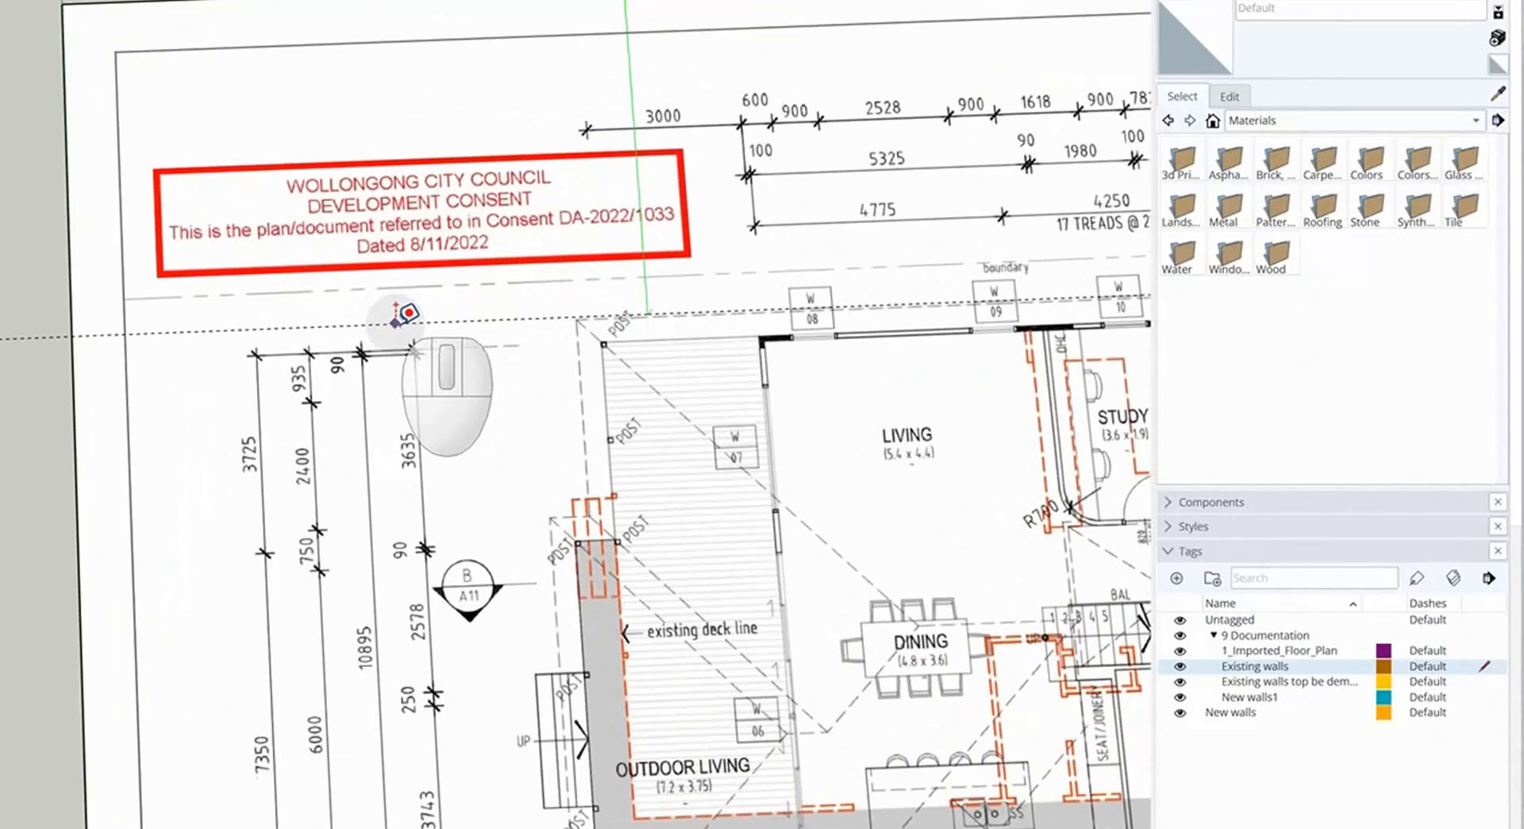
click(333, 349)
scroll(119, 203, down, 6)
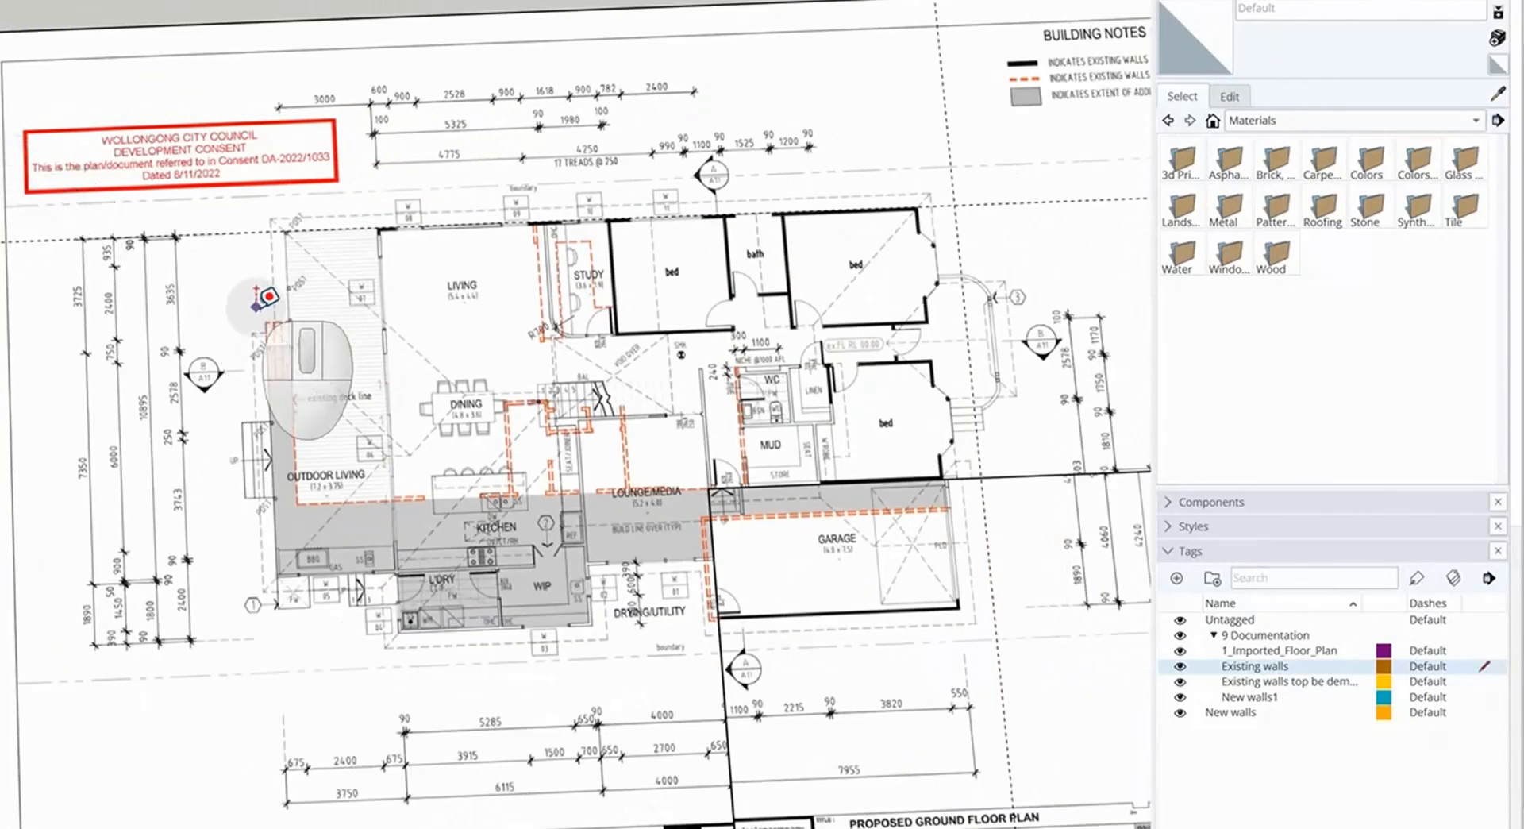
Offset a parallel guide below that guide, entering a distance of 3
shift+middle_drag(266, 300, 48, 246)
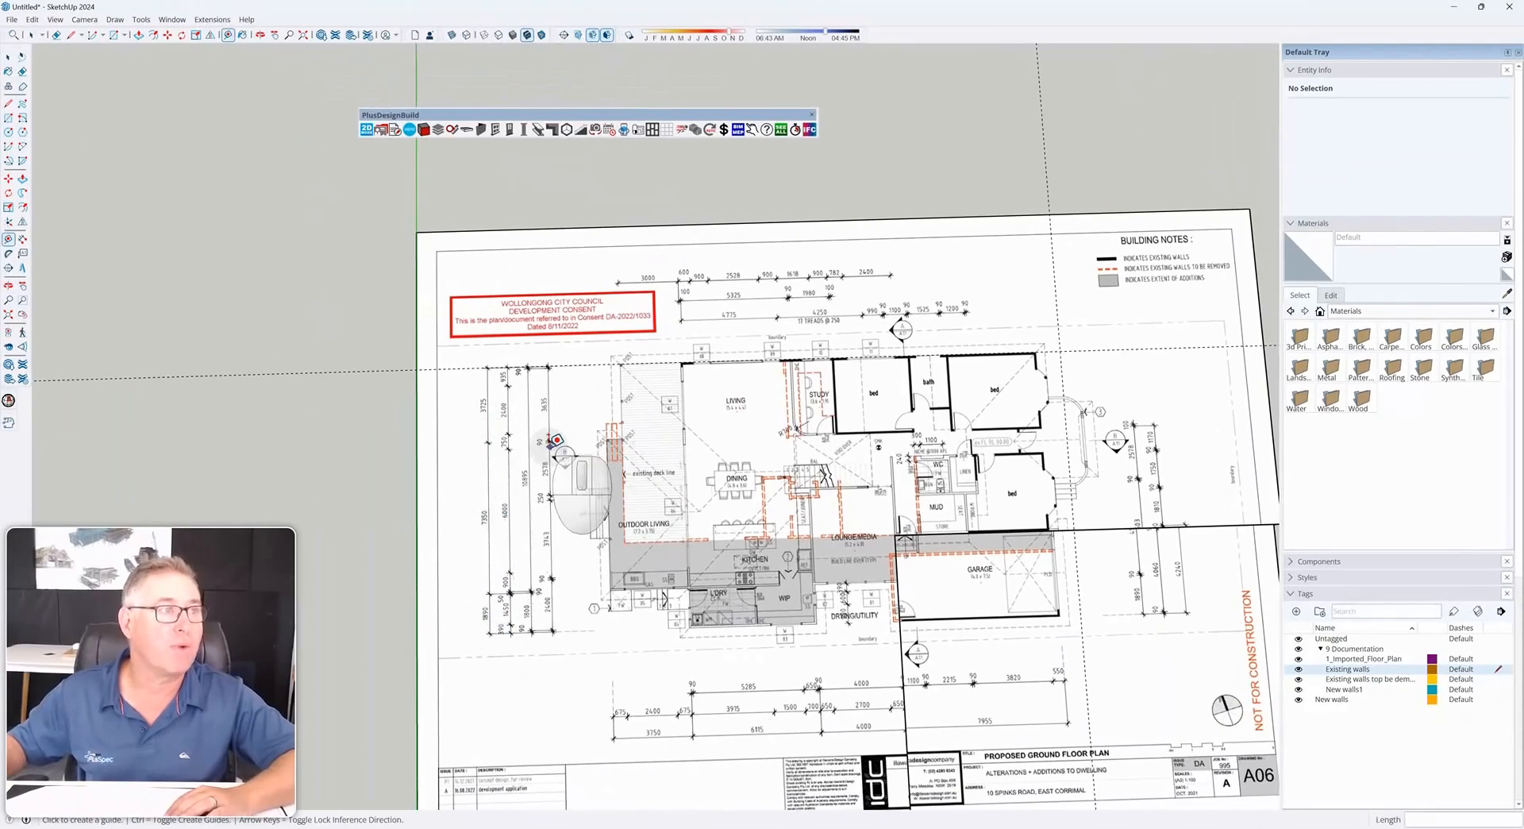
click(475, 366)
scroll(492, 415, up, 3)
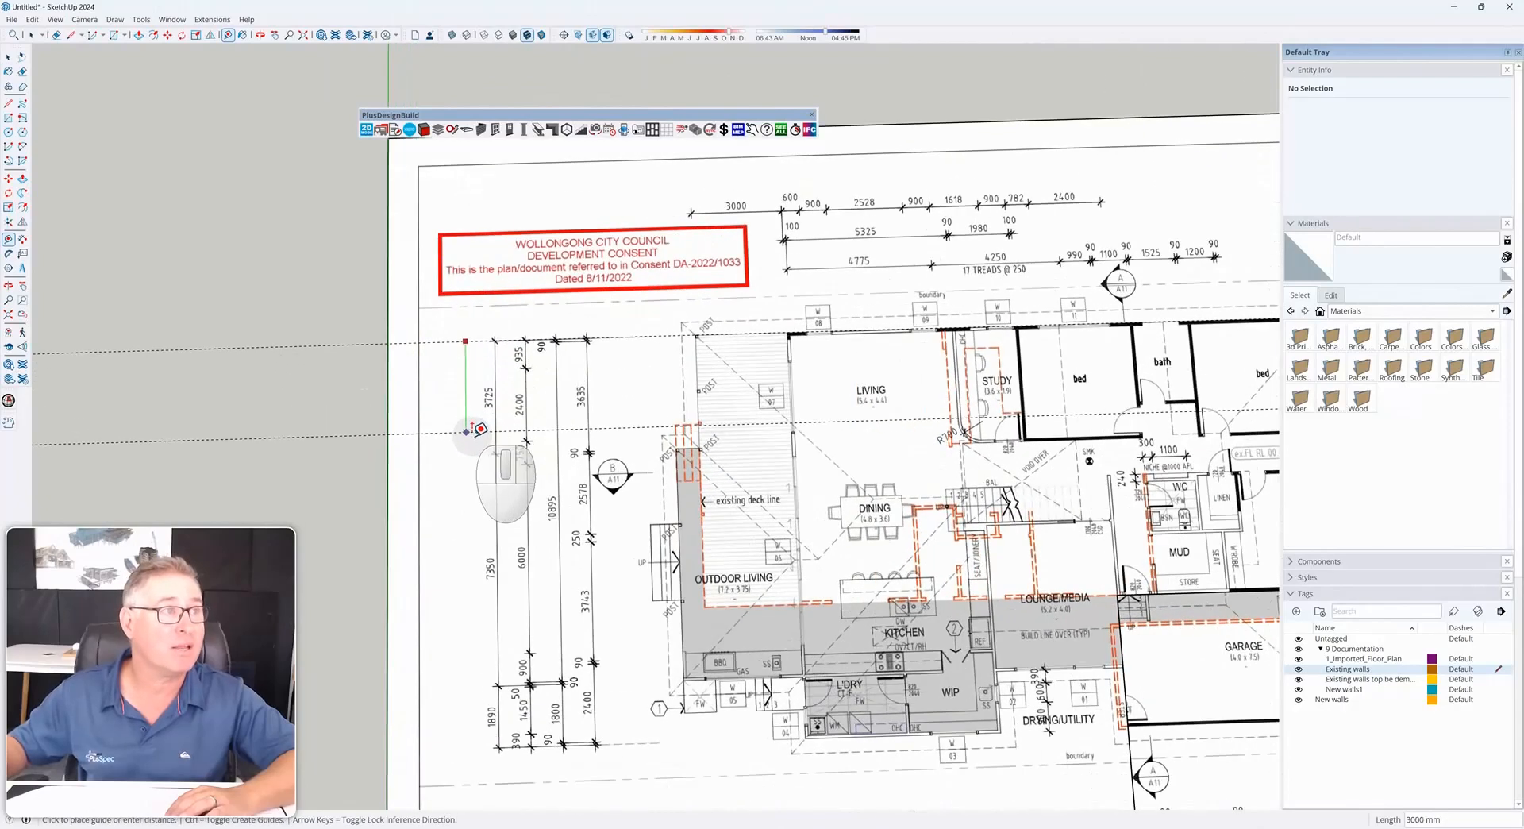
text(3)
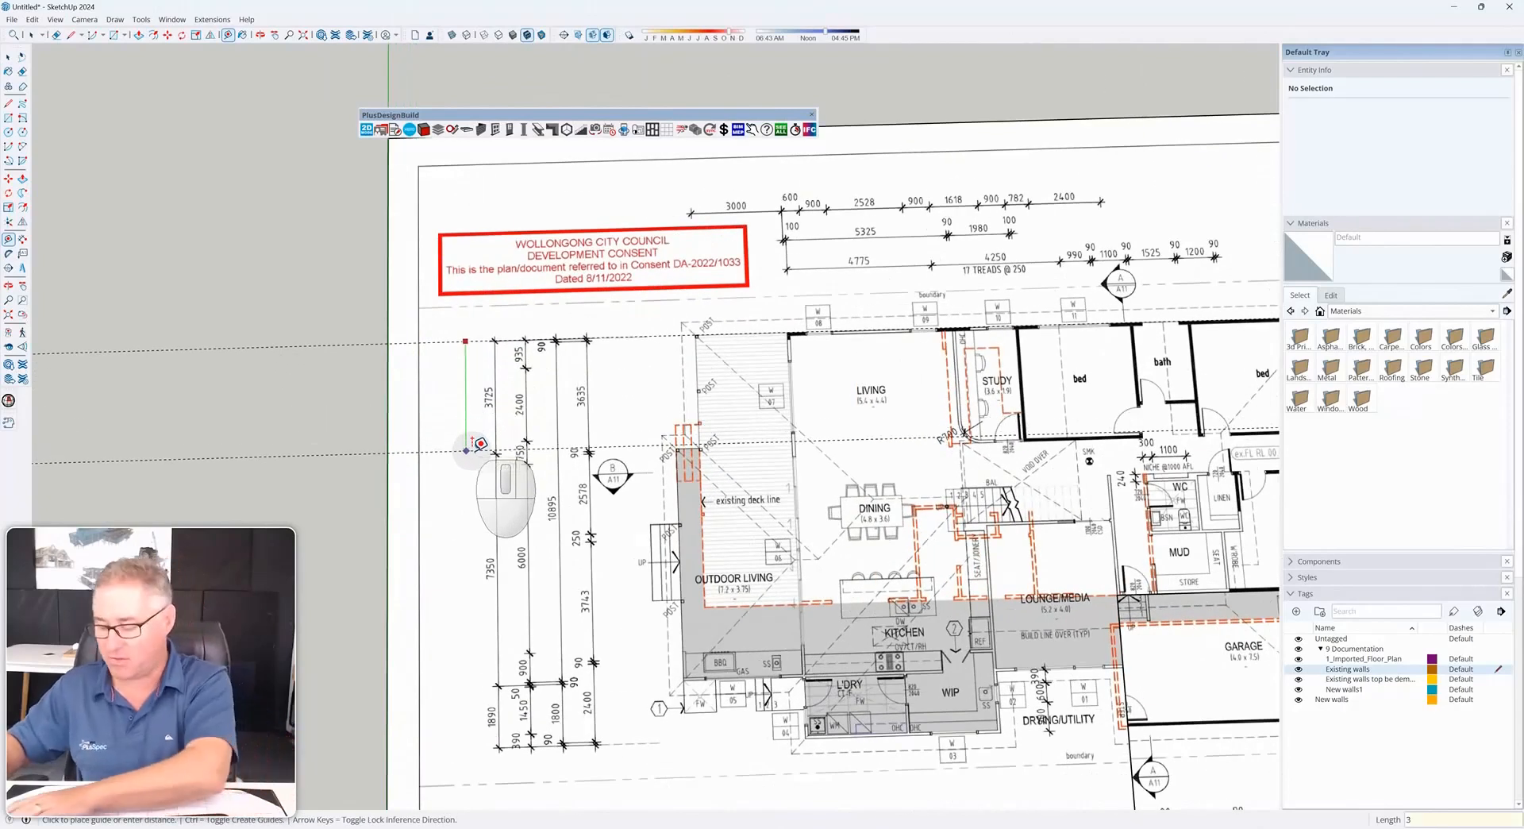
key(Return)
Create a guide along the front bedroom's top wall line
scroll(924, 469, up, 1)
shift+middle_drag(1014, 464, 613, 446)
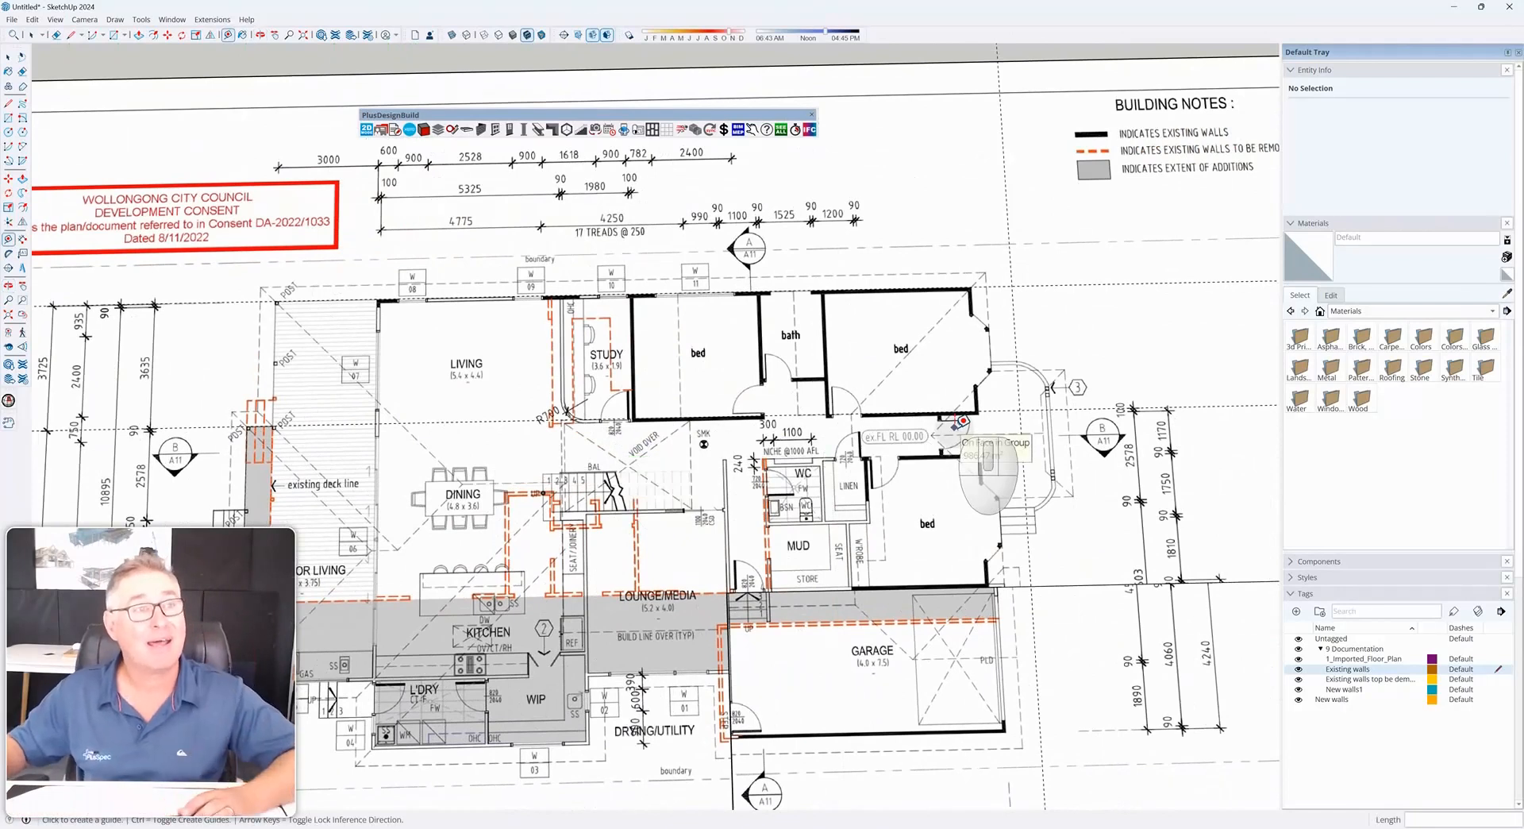
scroll(962, 421, up, 5)
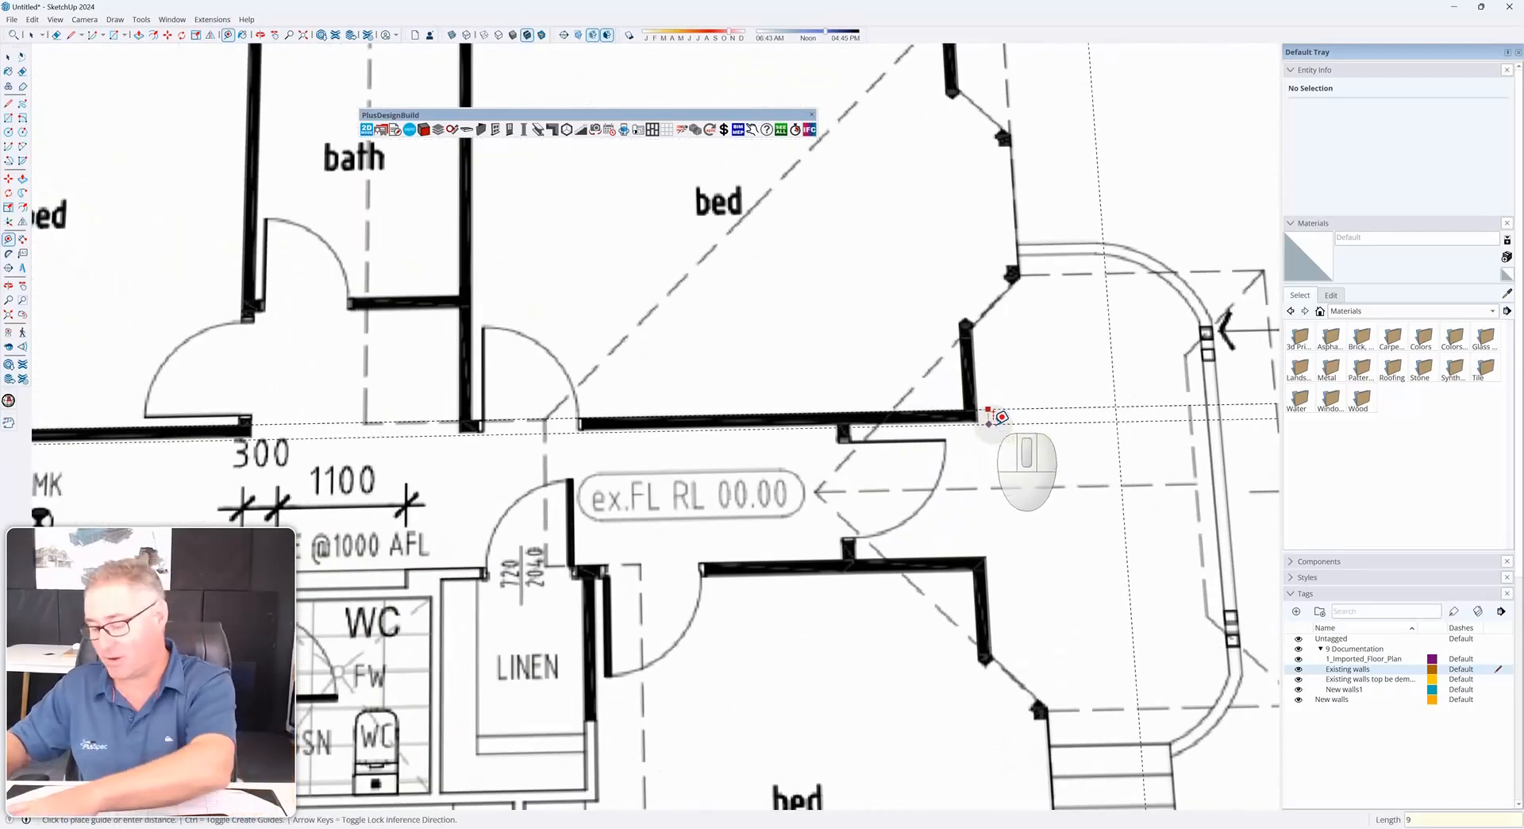
key(Return)
scroll(996, 417, down, 5)
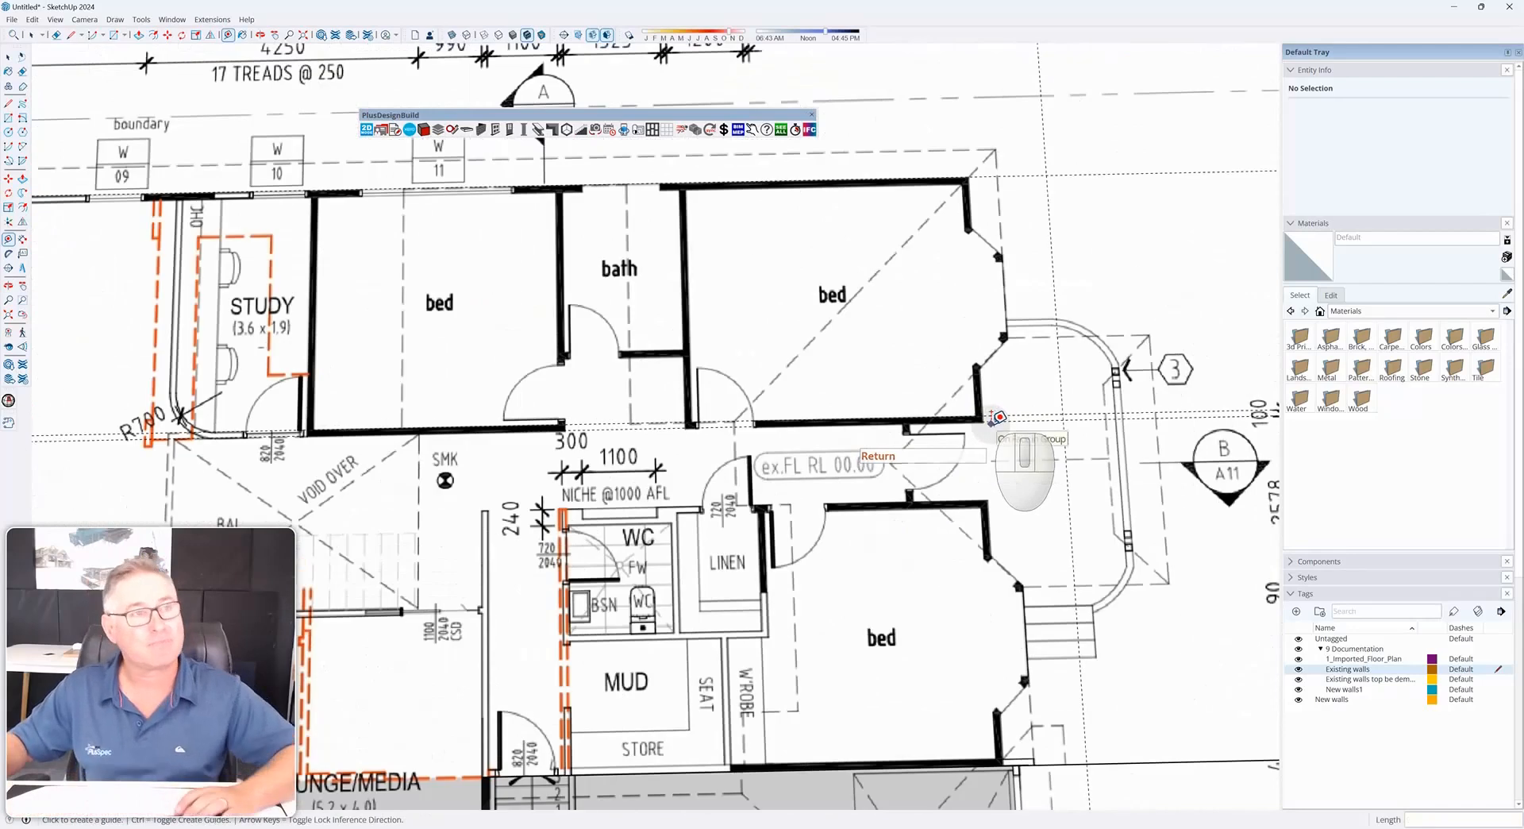
Offset another guide from the bedroom wall guide to the adjacent wall line near the ex.FL RL 00.00 label
click(998, 417)
scroll(837, 410, down, 2)
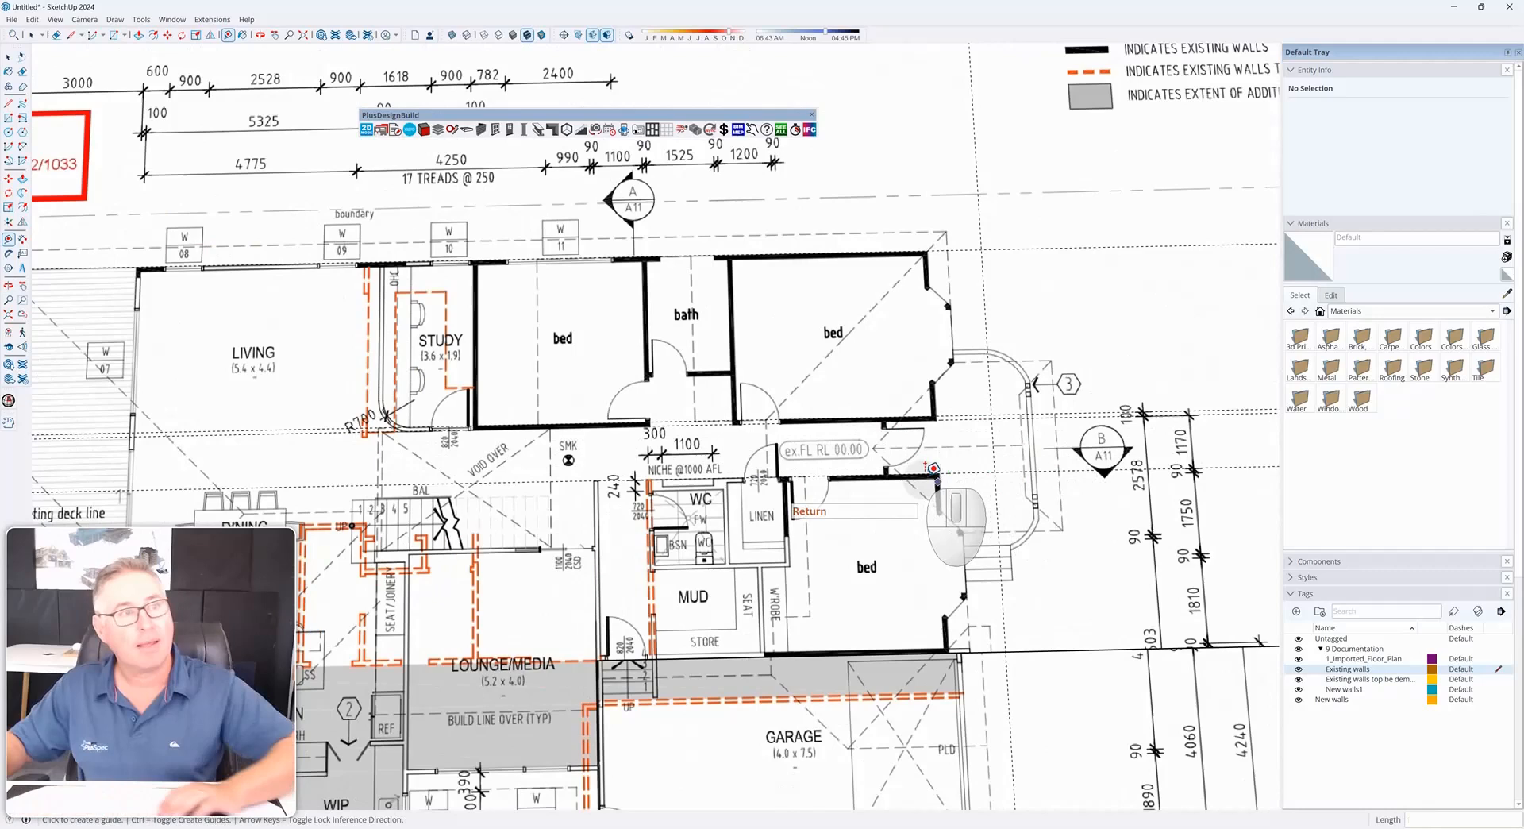
scroll(941, 481, up, 3)
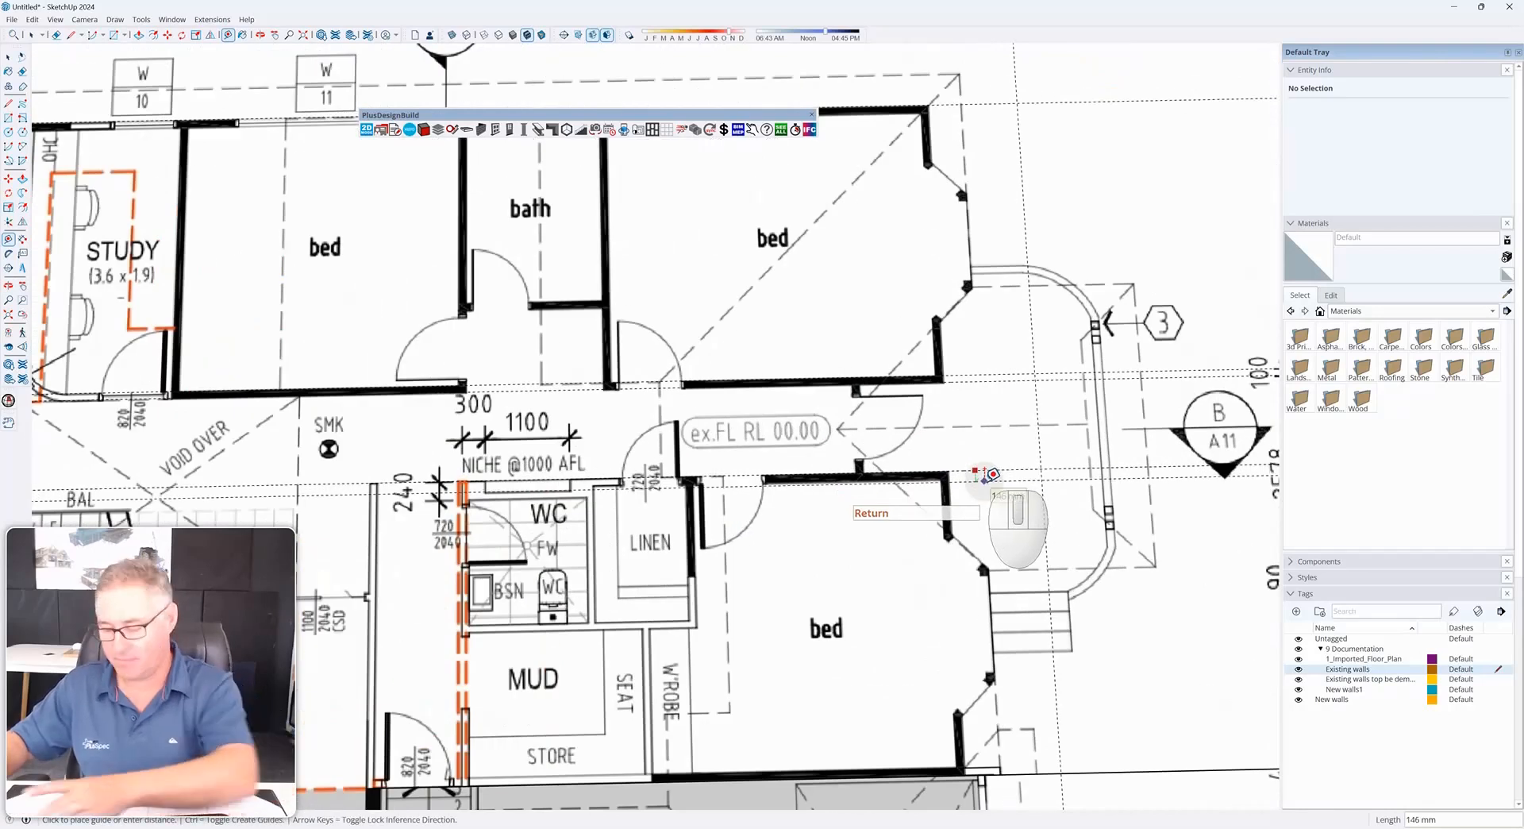
shift+middle_drag(976, 474, 956, 340)
click(926, 339)
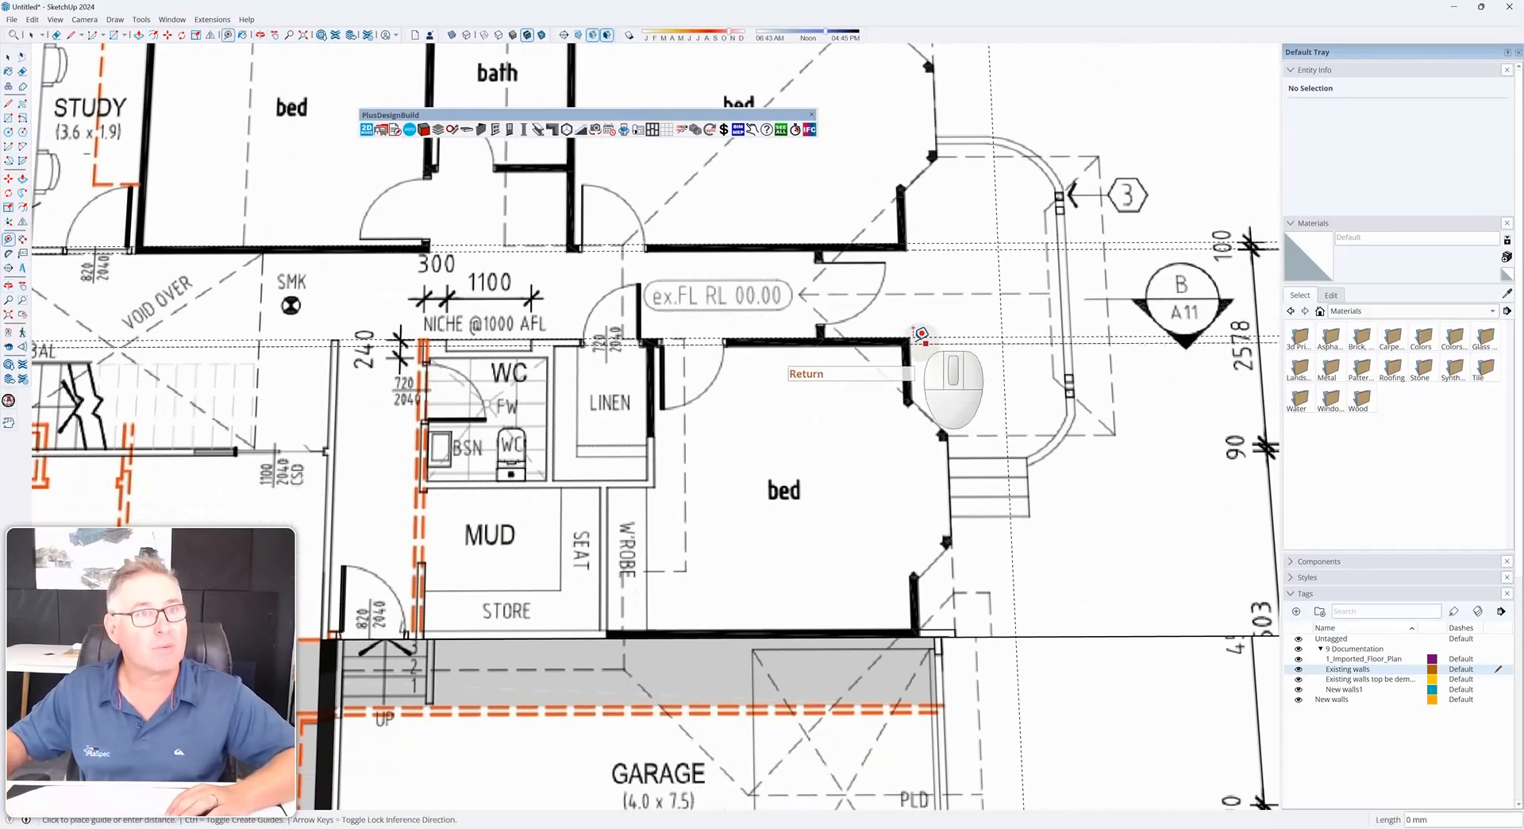
Create a guide from the lower bedroom's top wall corner down to its bottom wall corner
scroll(789, 361, down, 5)
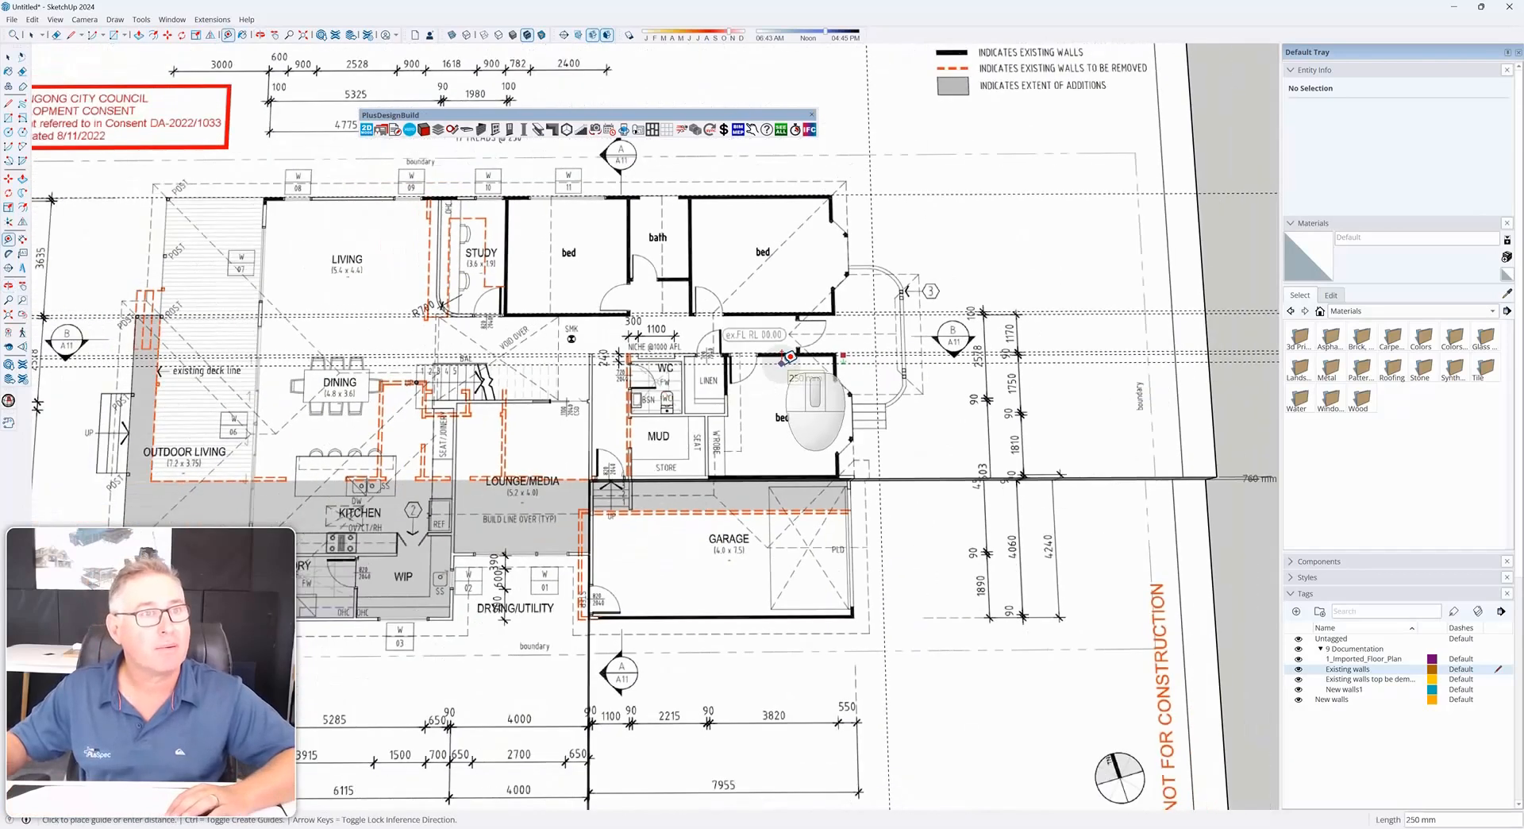
scroll(865, 534, up, 6)
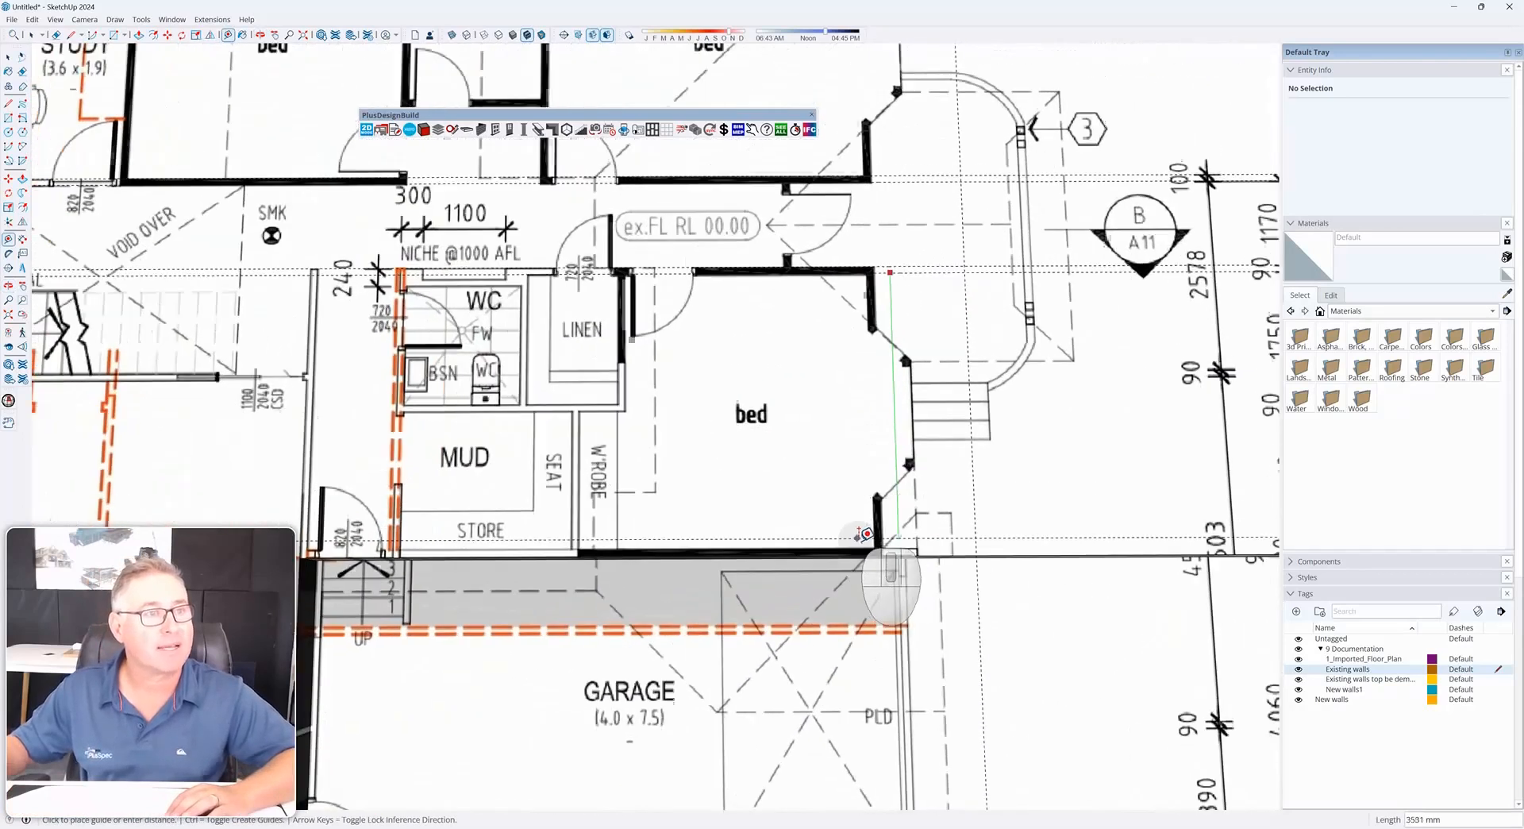
click(879, 549)
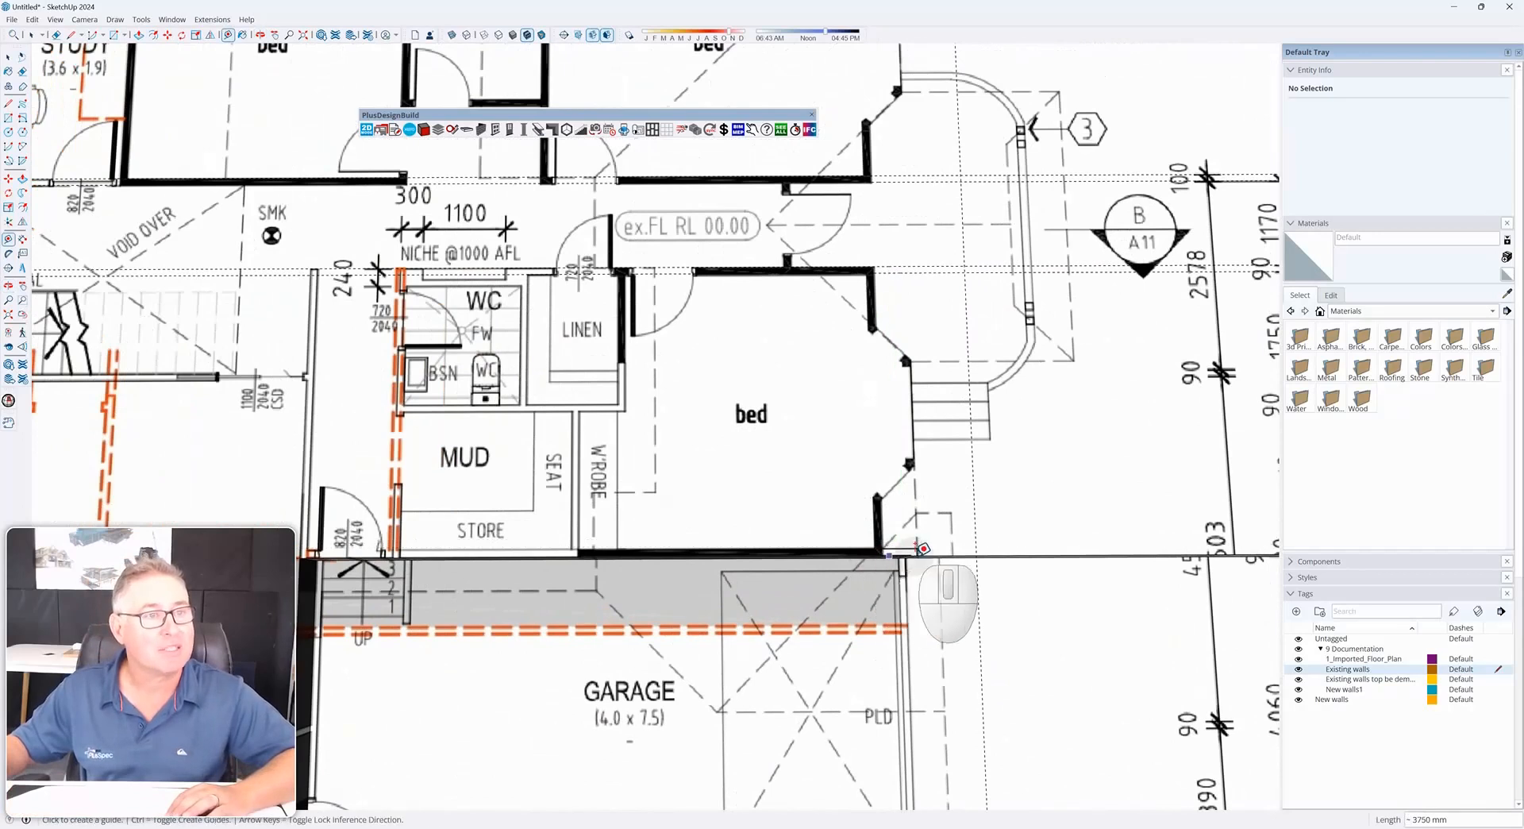
scroll(913, 548, up, 3)
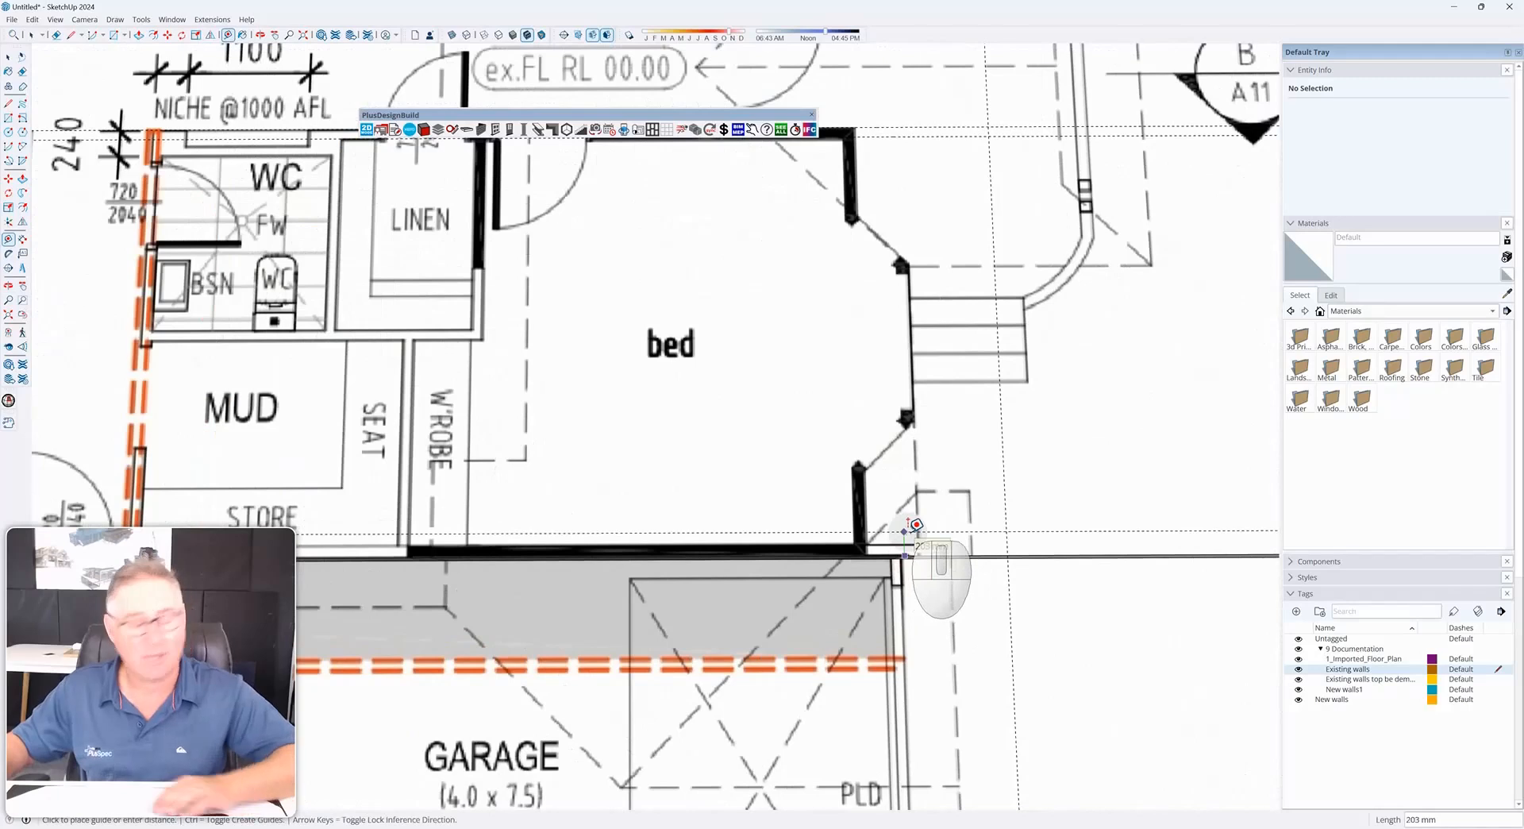
key(Return)
scroll(913, 526, down, 5)
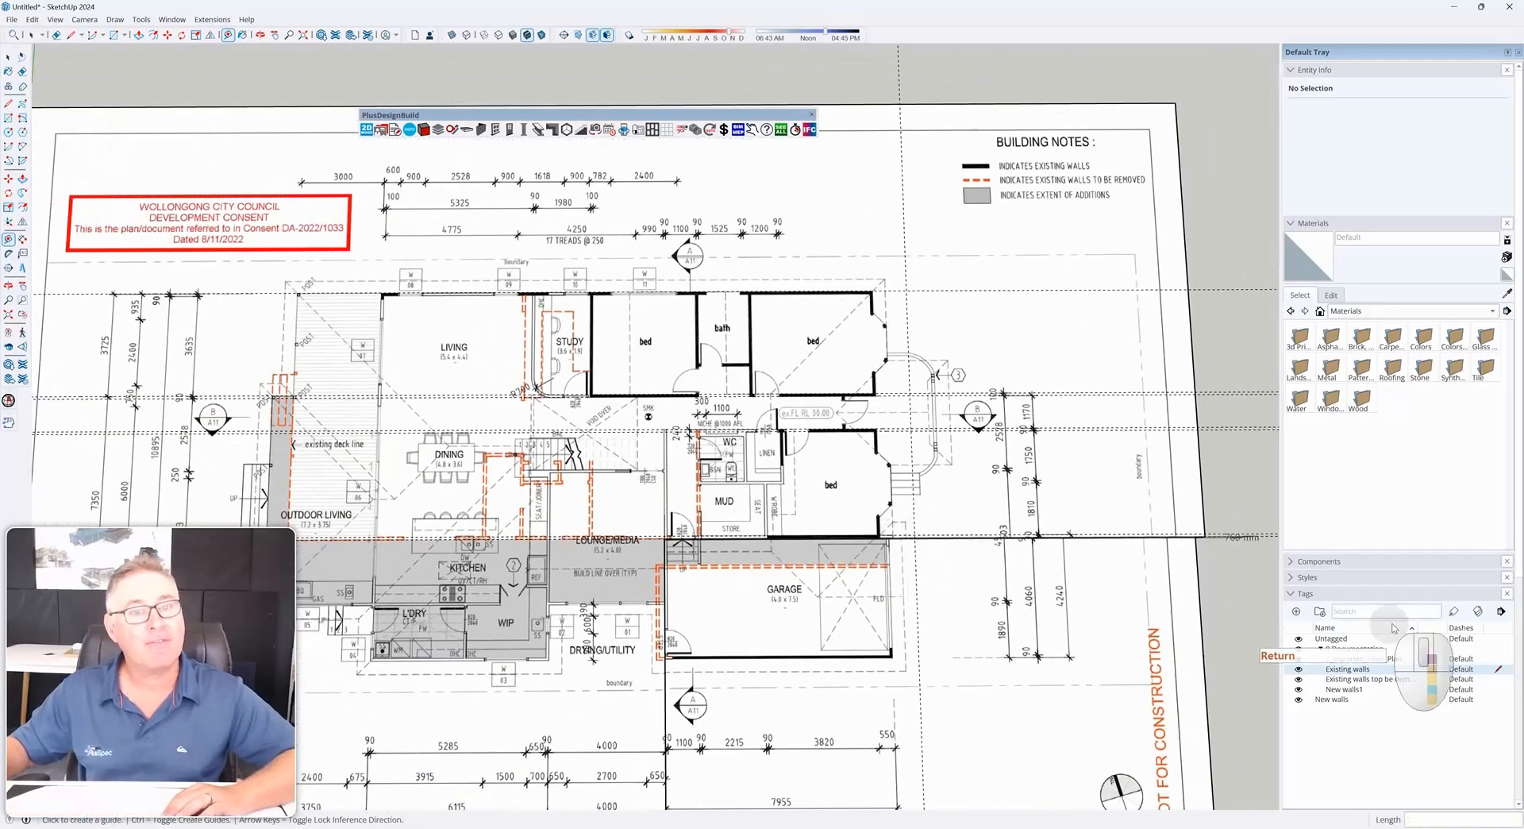
Turn on colour by tag and set the 1_Imported_Floor_Plan tag colour to white
click(1478, 612)
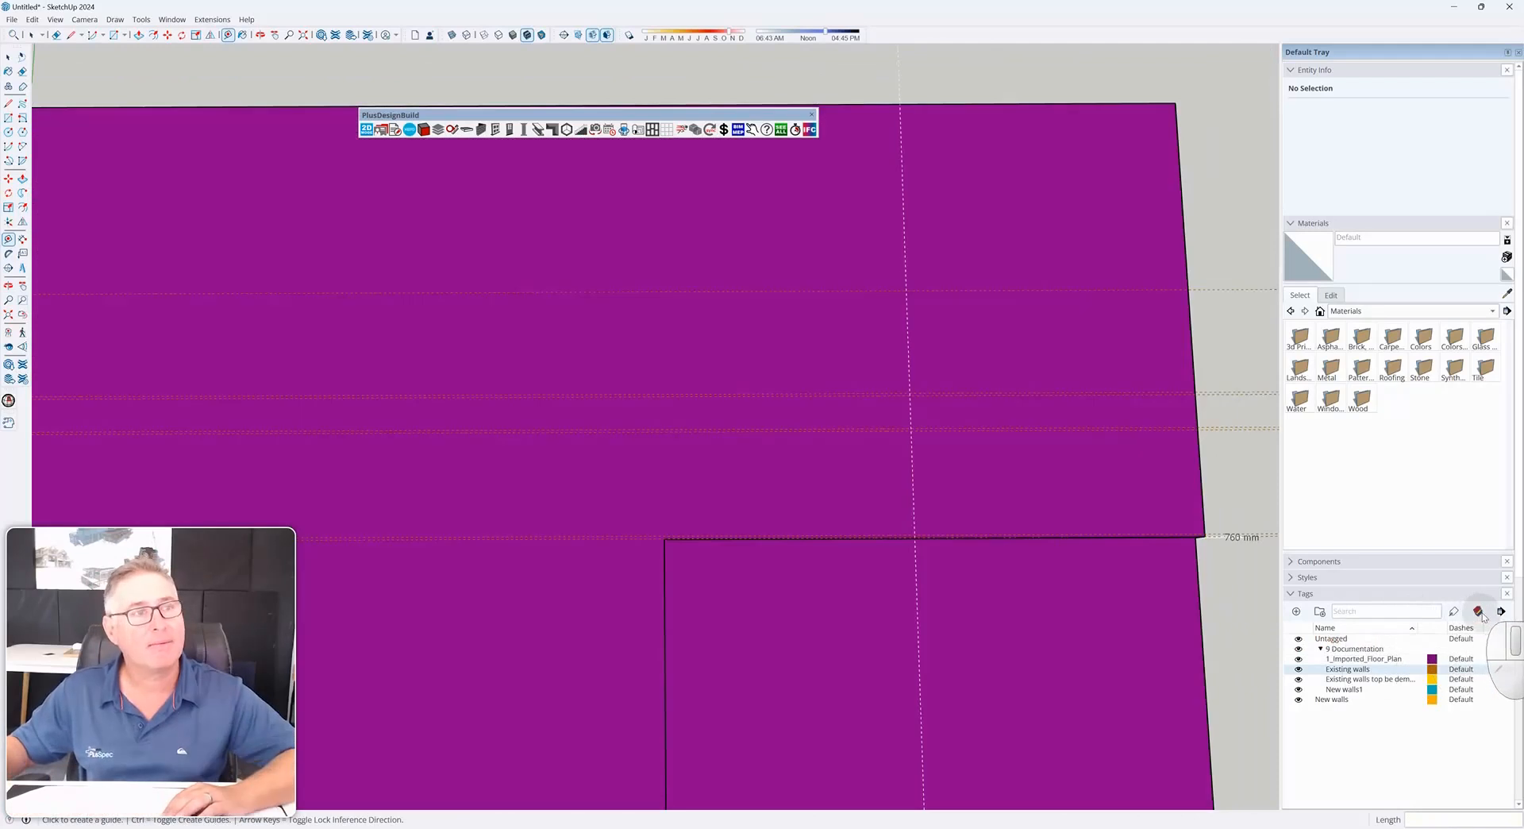
scroll(1020, 583, down, 4)
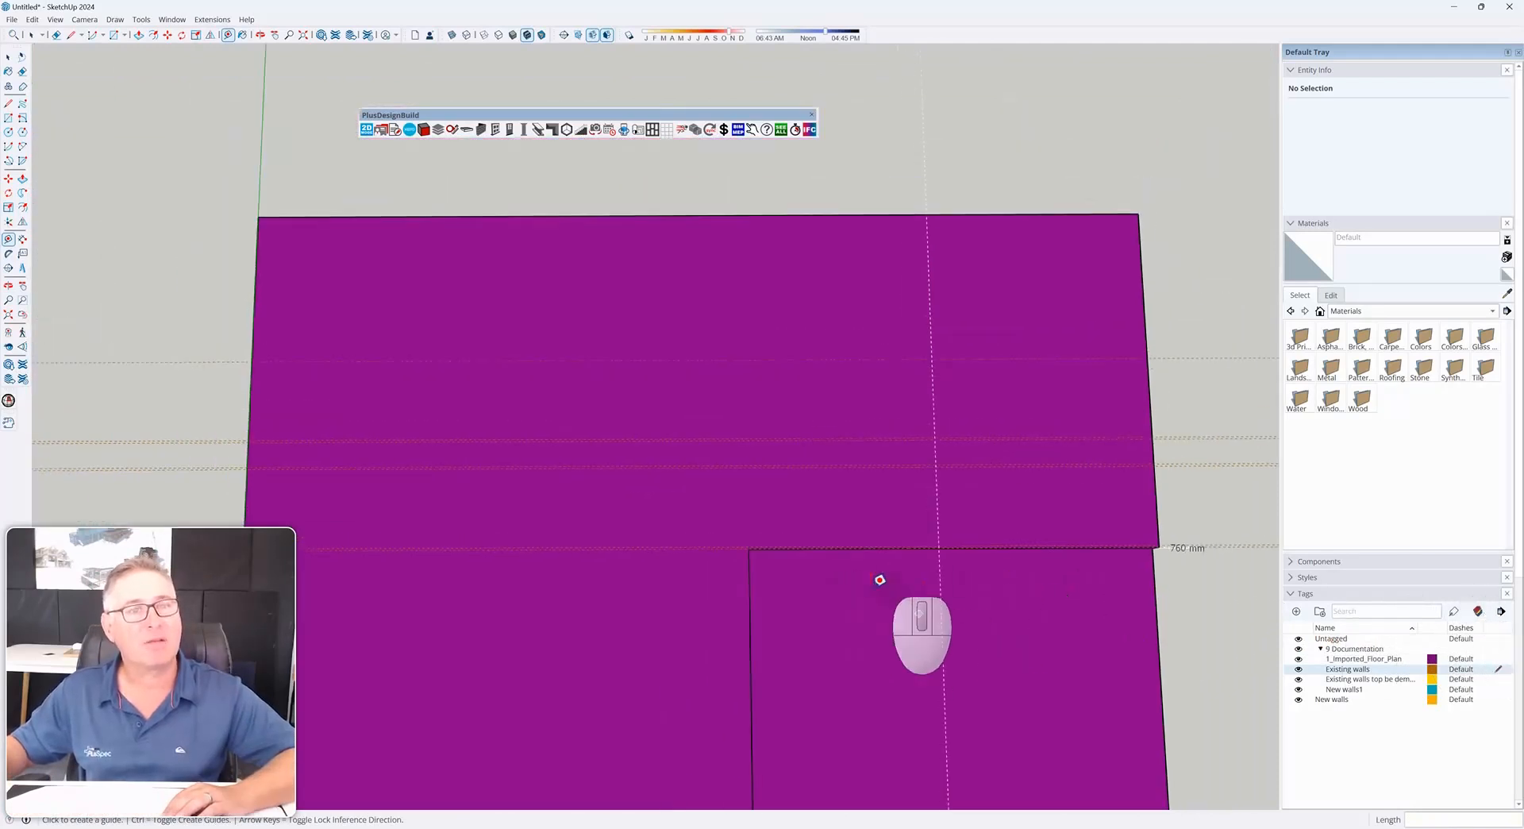
click(1433, 661)
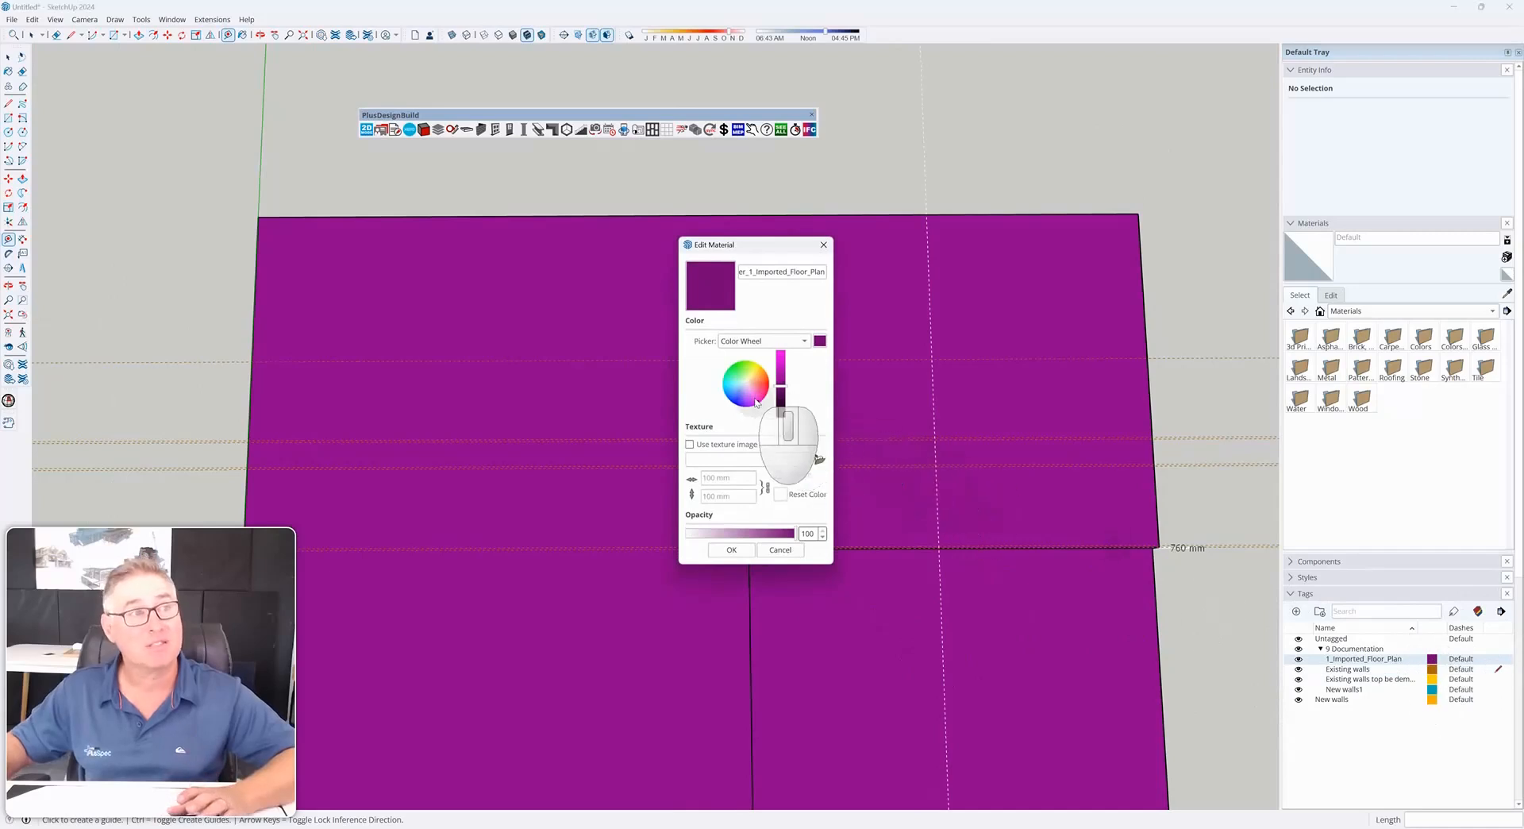
mouse_move(755, 405)
mouse_down()
mouse_move(745, 384)
mouse_move(780, 359)
mouse_up()
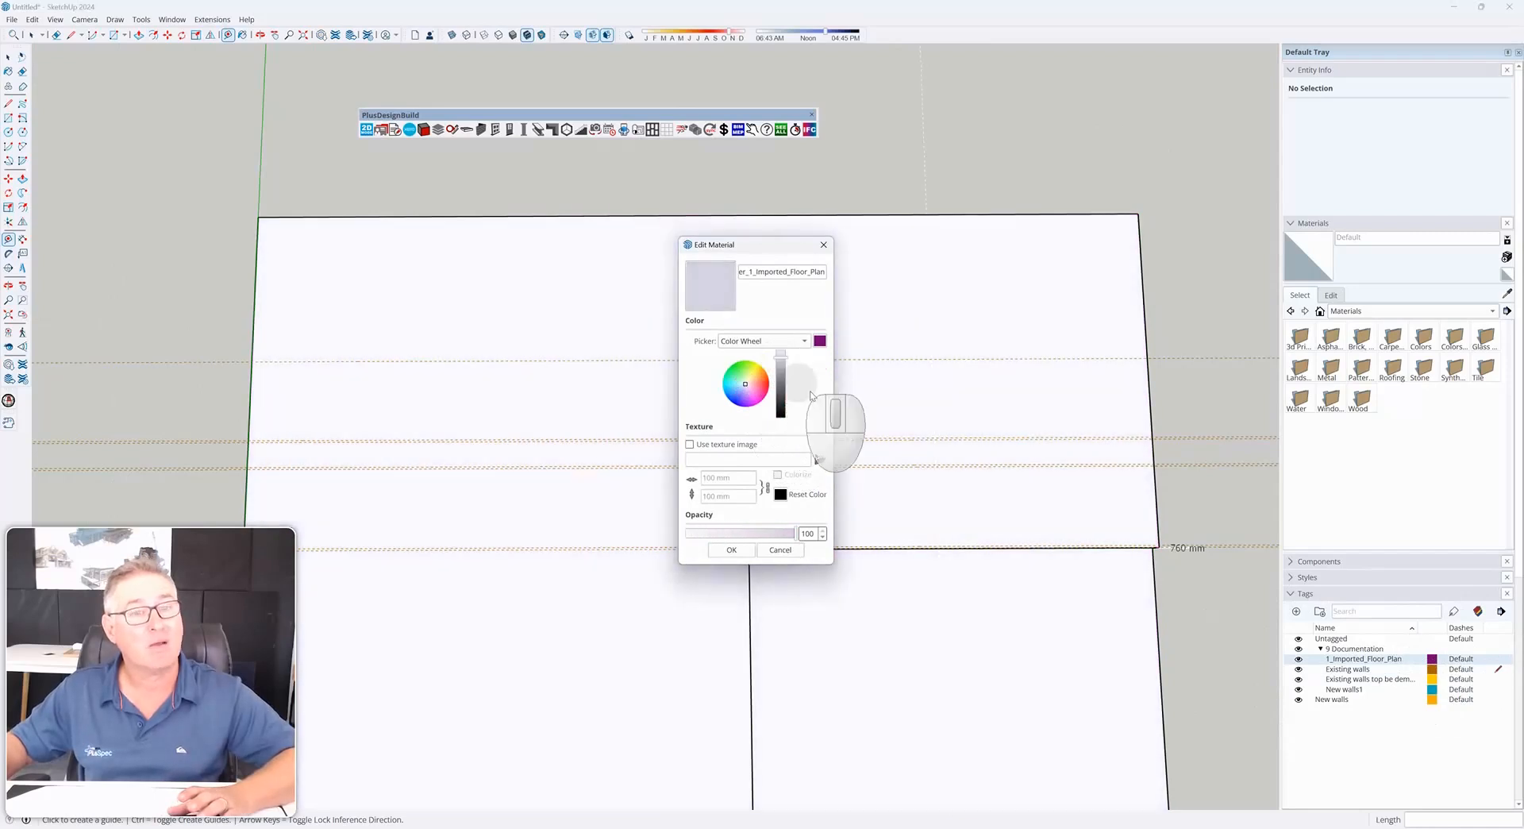
click(731, 549)
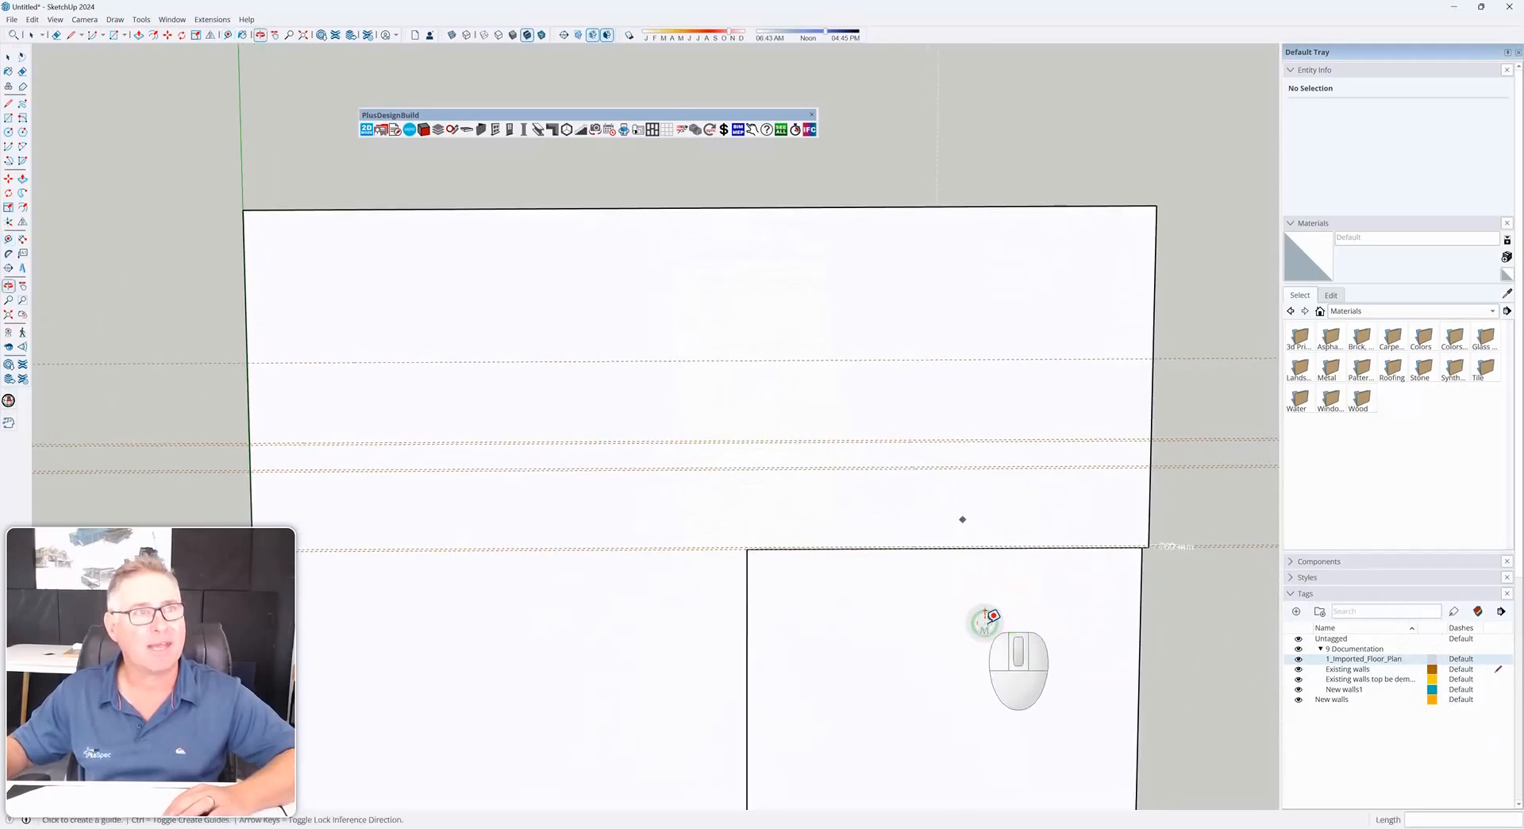
Change the Existing walls tag colour to blue
scroll(1068, 444, up, 2)
scroll(1073, 441, up, 2)
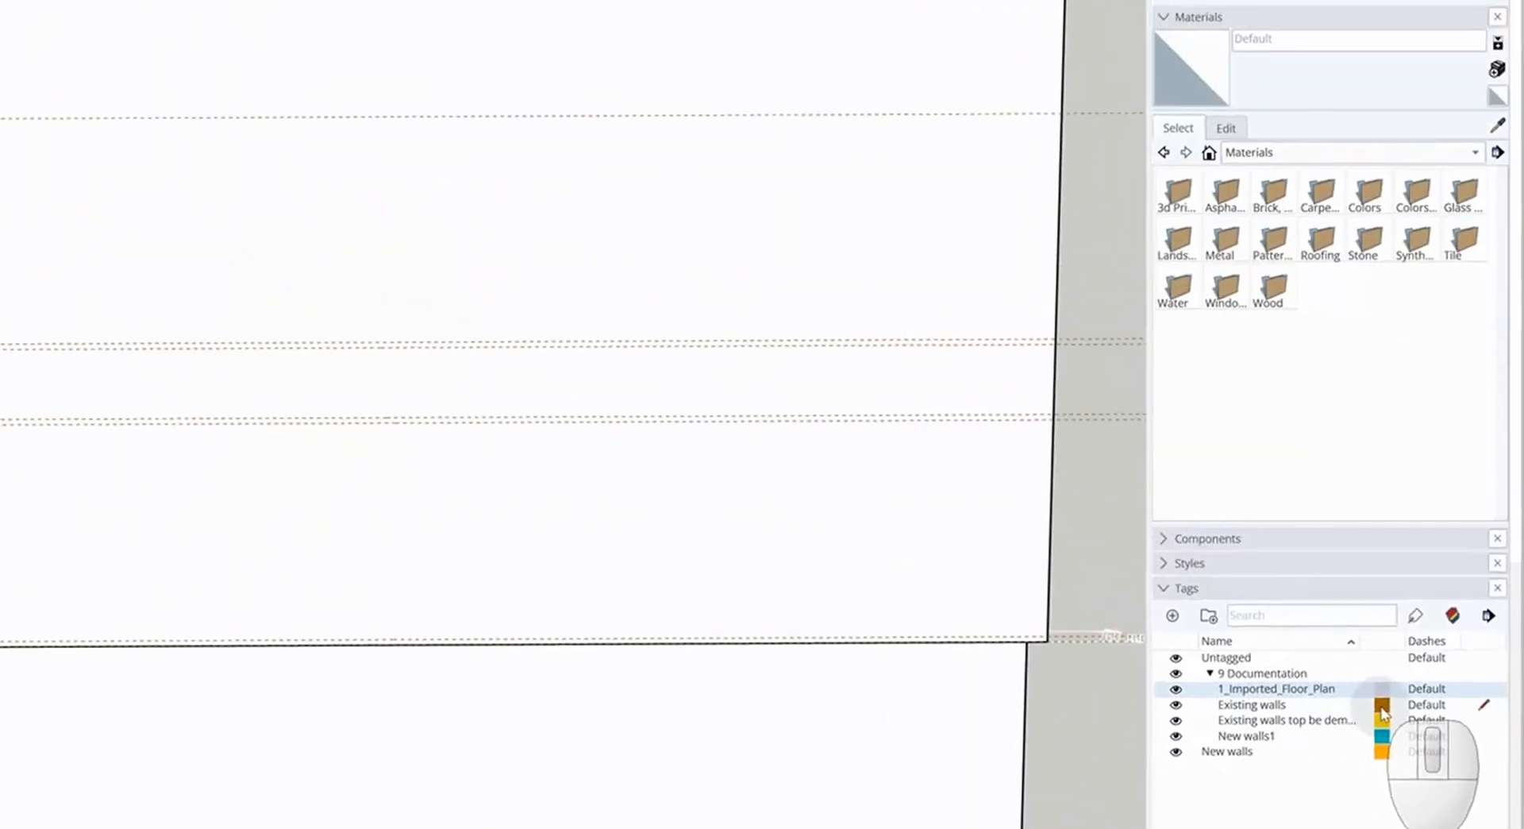
click(1382, 709)
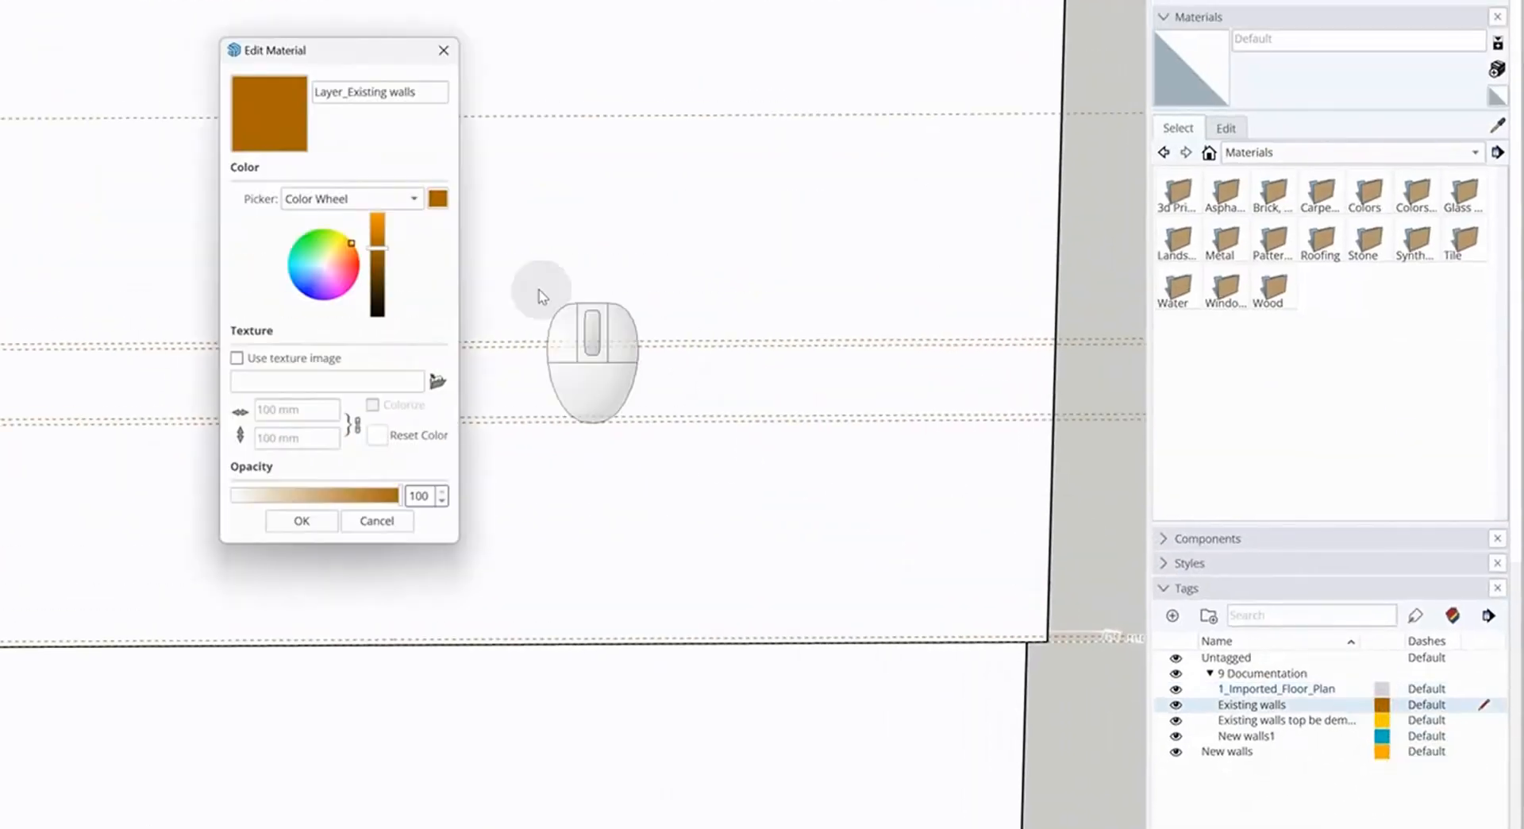
mouse_move(354, 248)
mouse_down()
mouse_move(349, 278)
mouse_move(307, 288)
mouse_up()
click(301, 521)
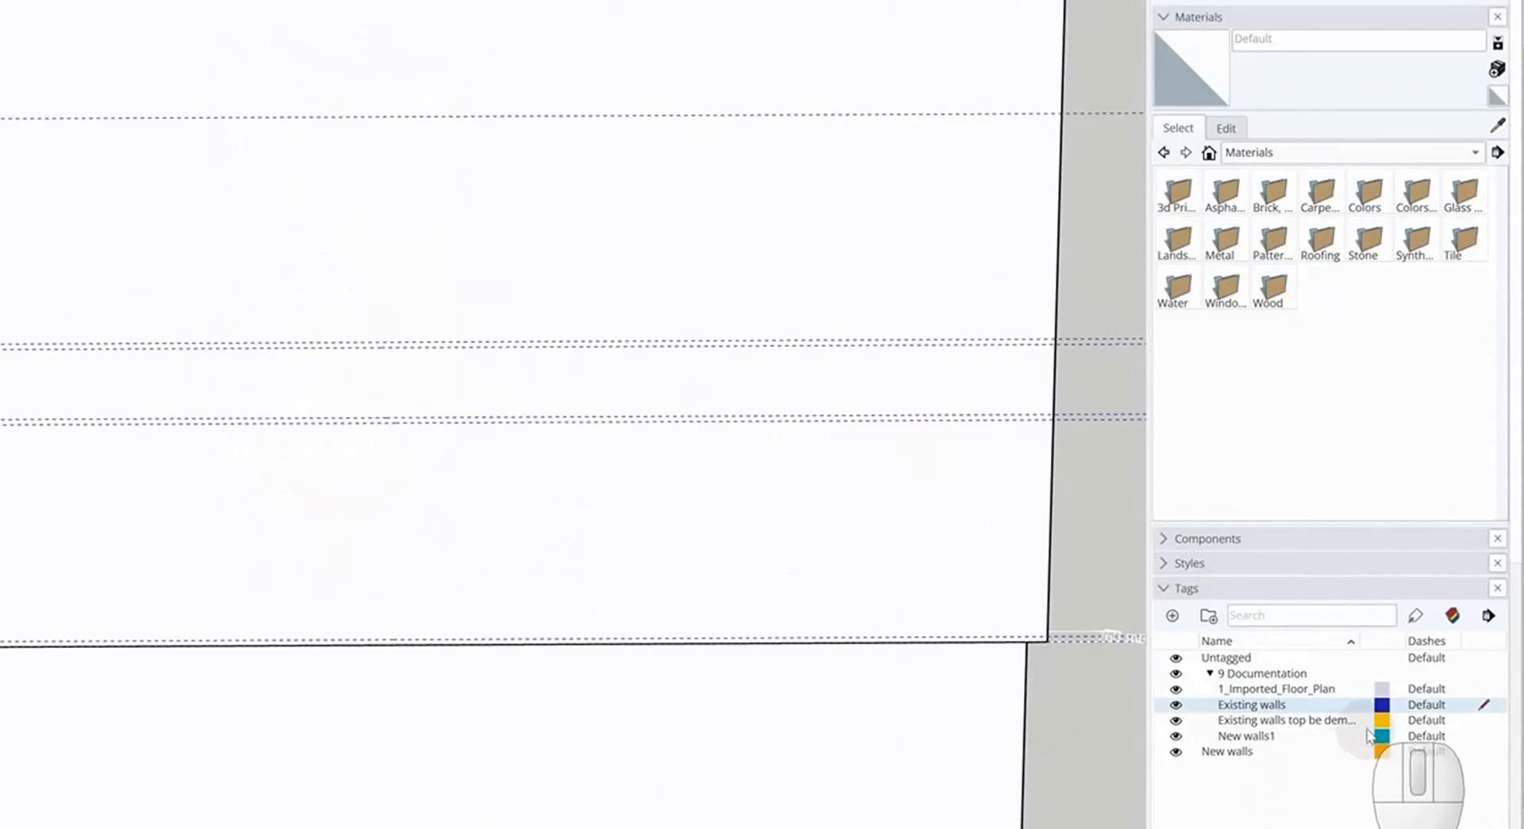
Change the Existing walls top be demolished tag colour to red
click(1383, 721)
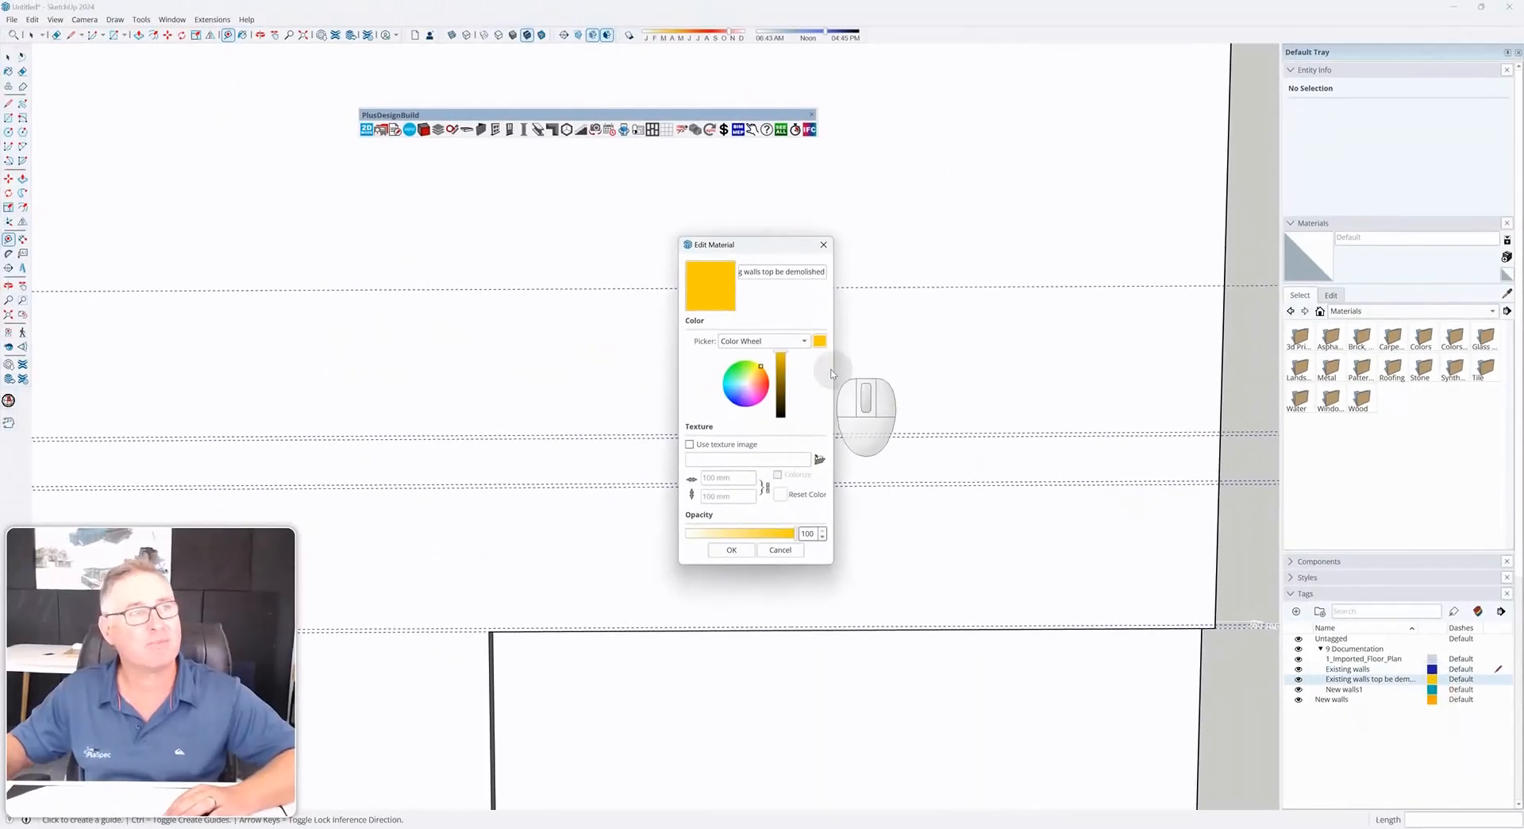
drag(760, 368, 767, 391)
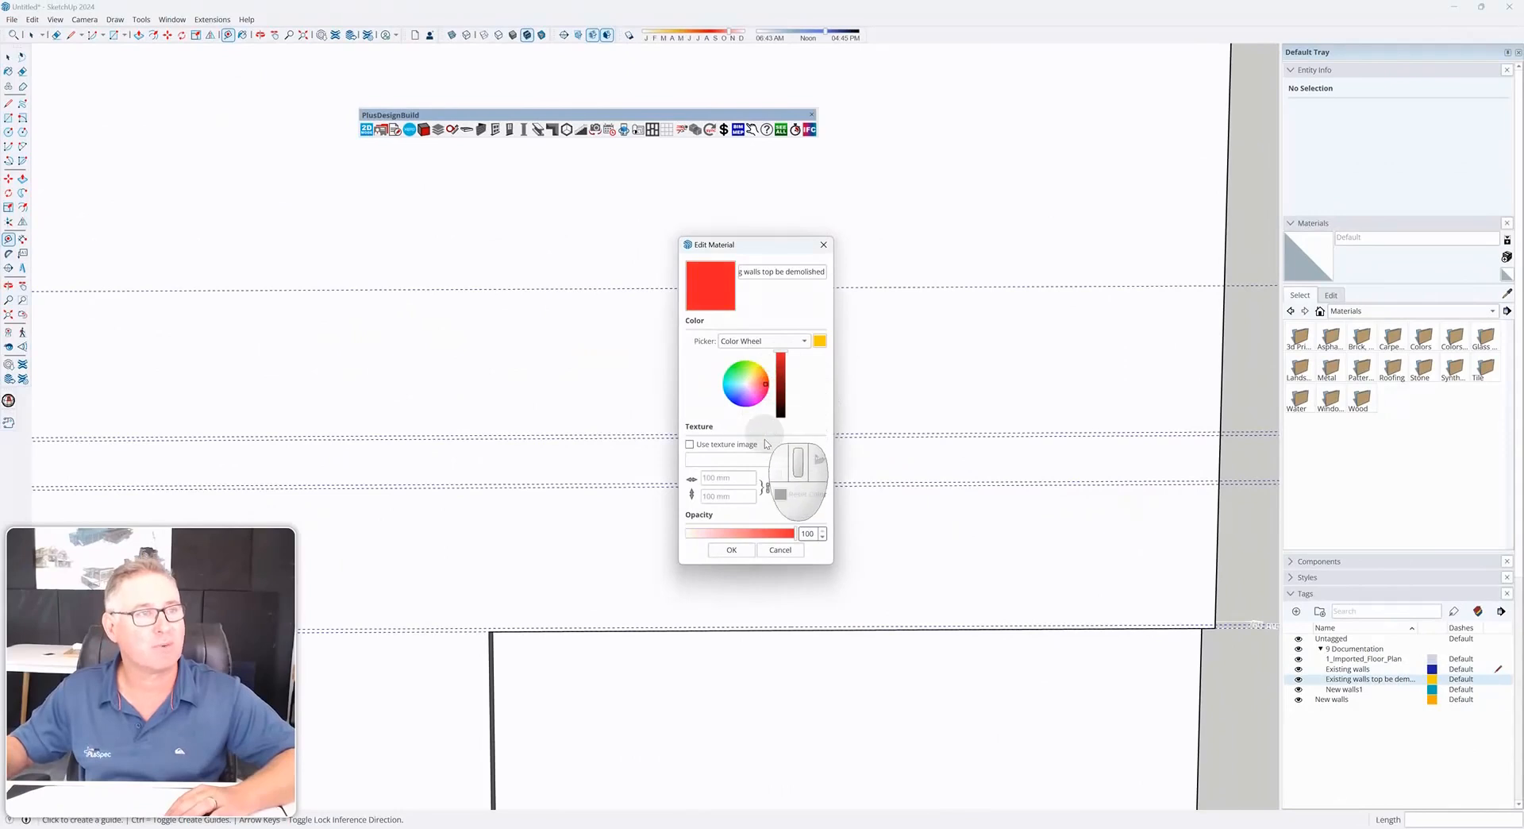
click(731, 549)
scroll(809, 488, down, 5)
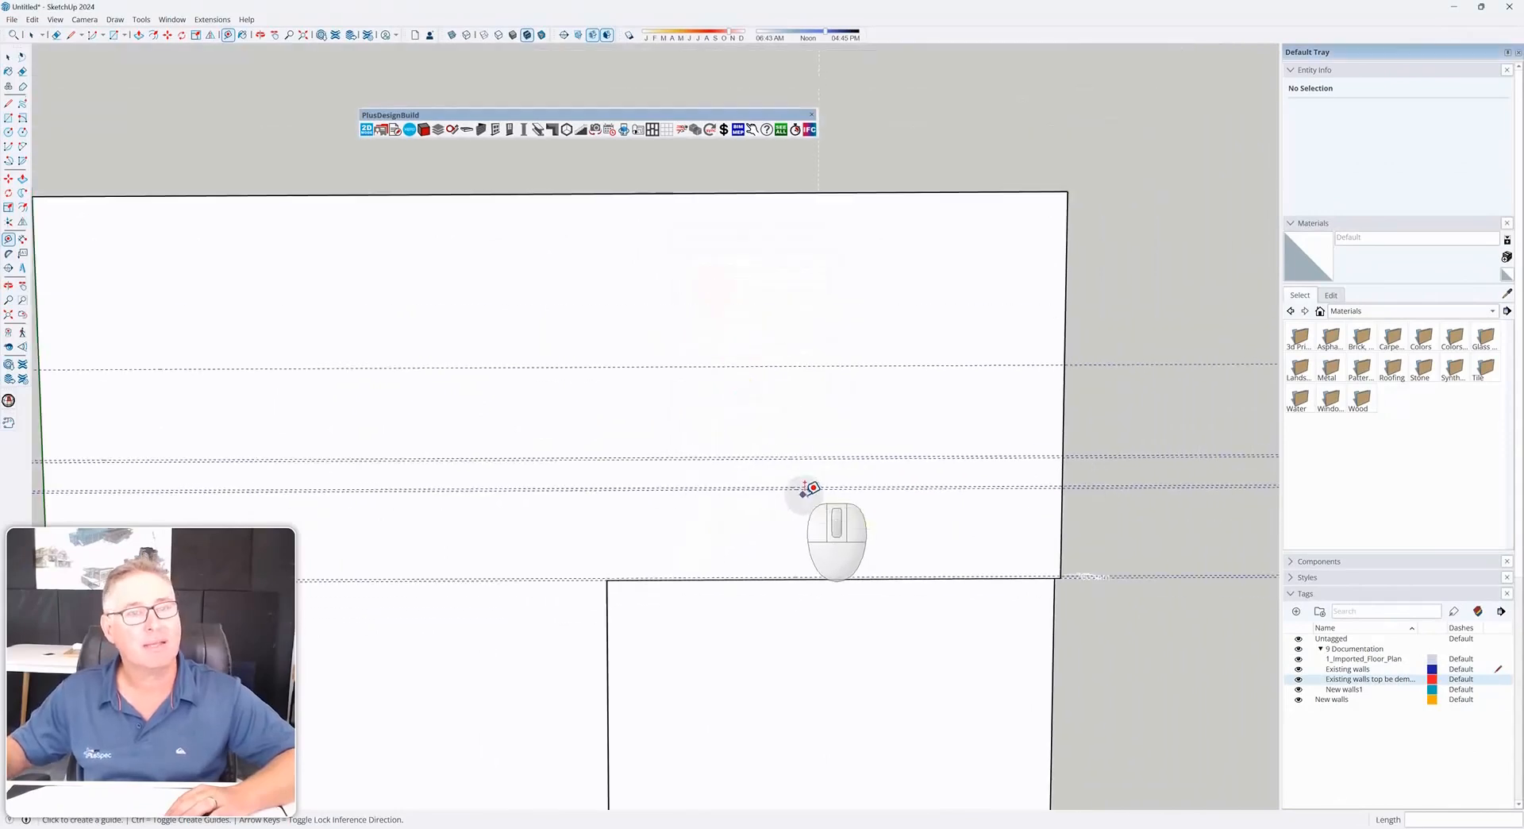
scroll(808, 489, up, 2)
Turn colour by tag back off to show the floor plan image
key(space)
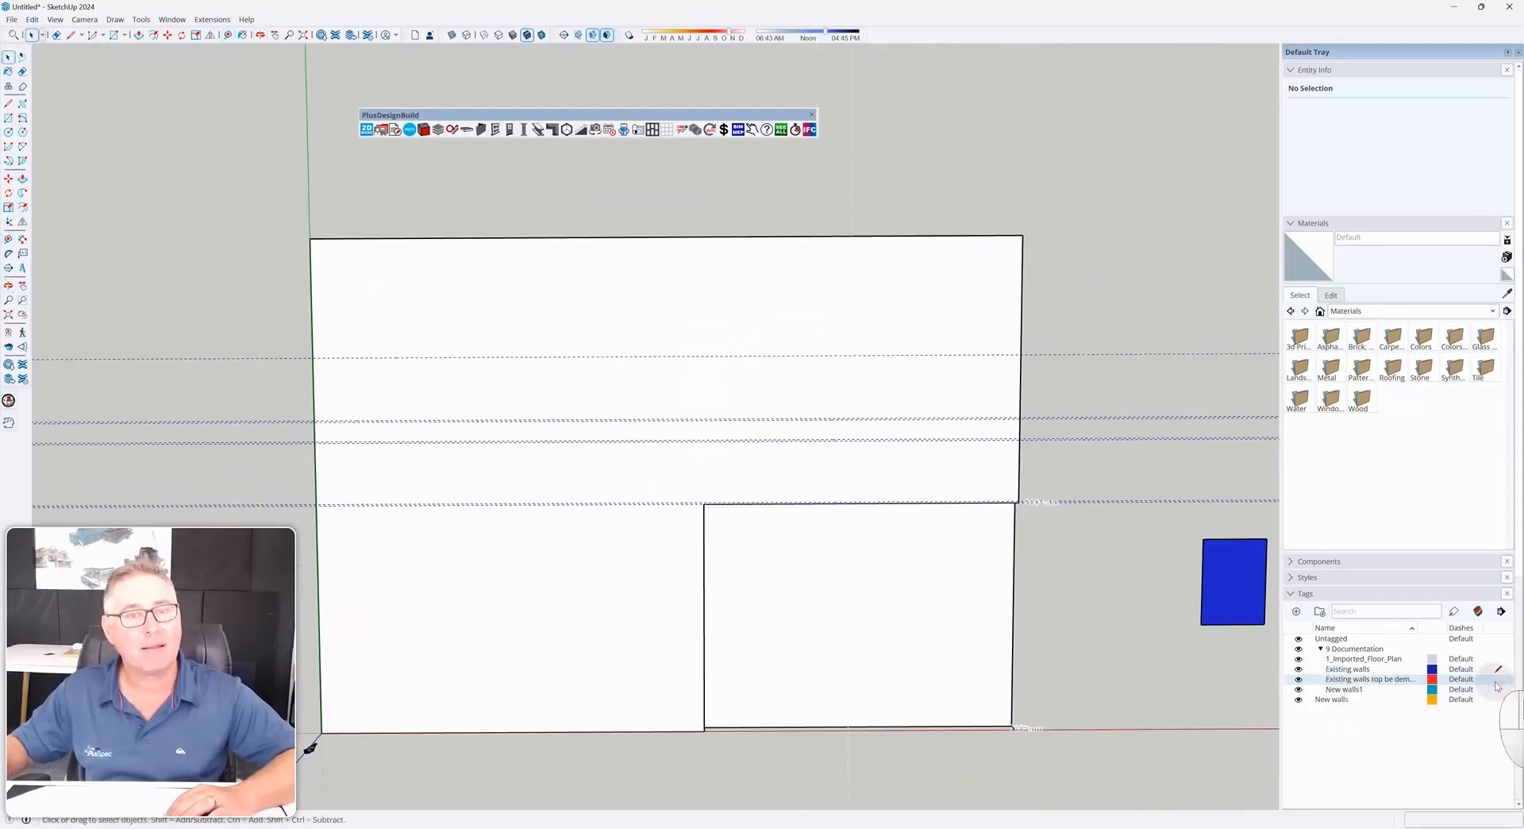
click(1478, 610)
middle_drag(826, 476, 758, 359)
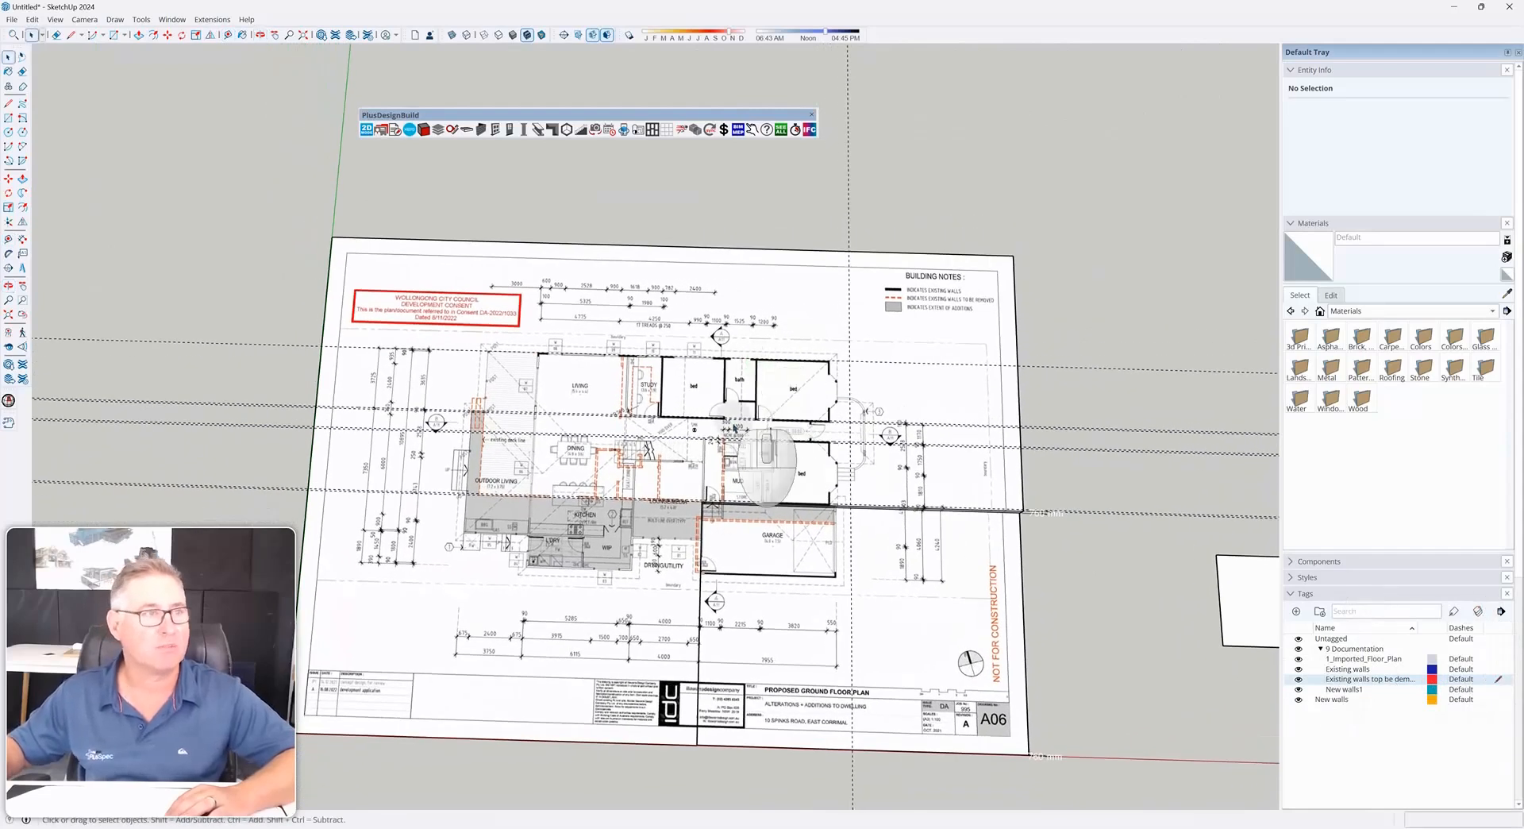
scroll(699, 480, up, 5)
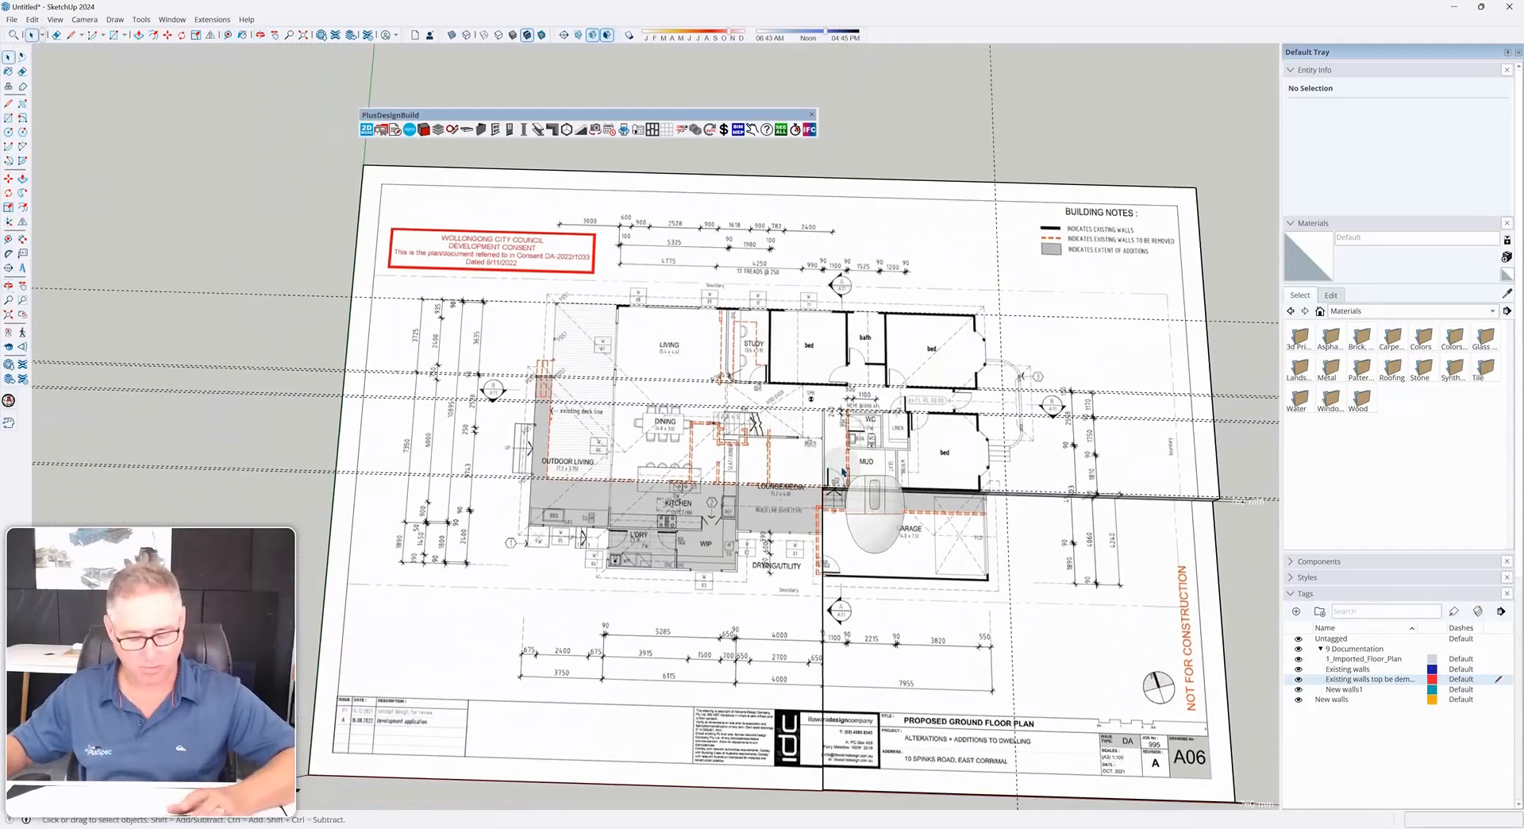
Offset a guide from the plan's right-side guide to the mud room wall, entering a distance of 90
key(t)
click(1224, 454)
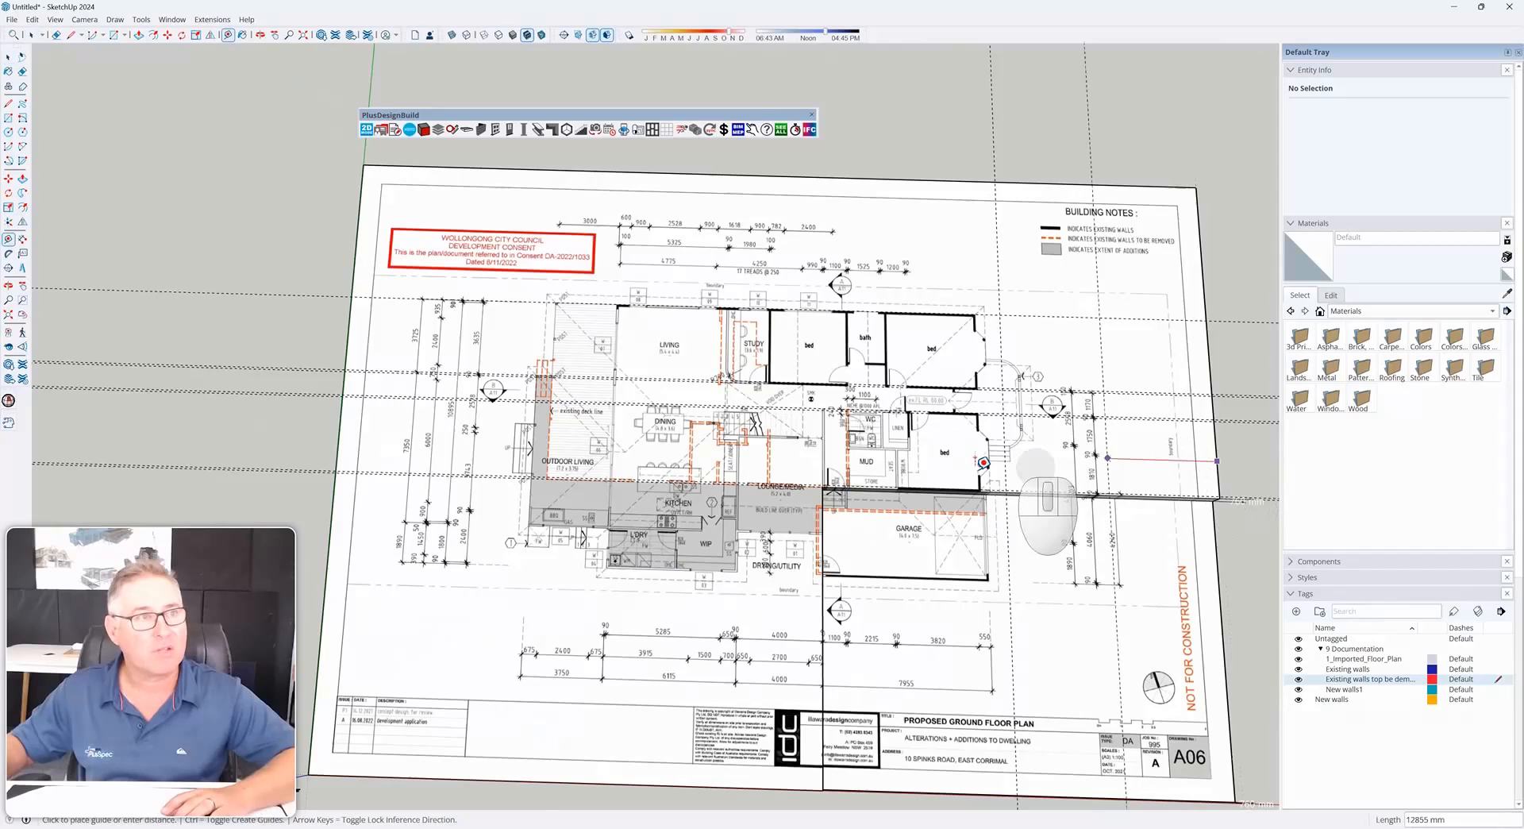
scroll(821, 454, up, 4)
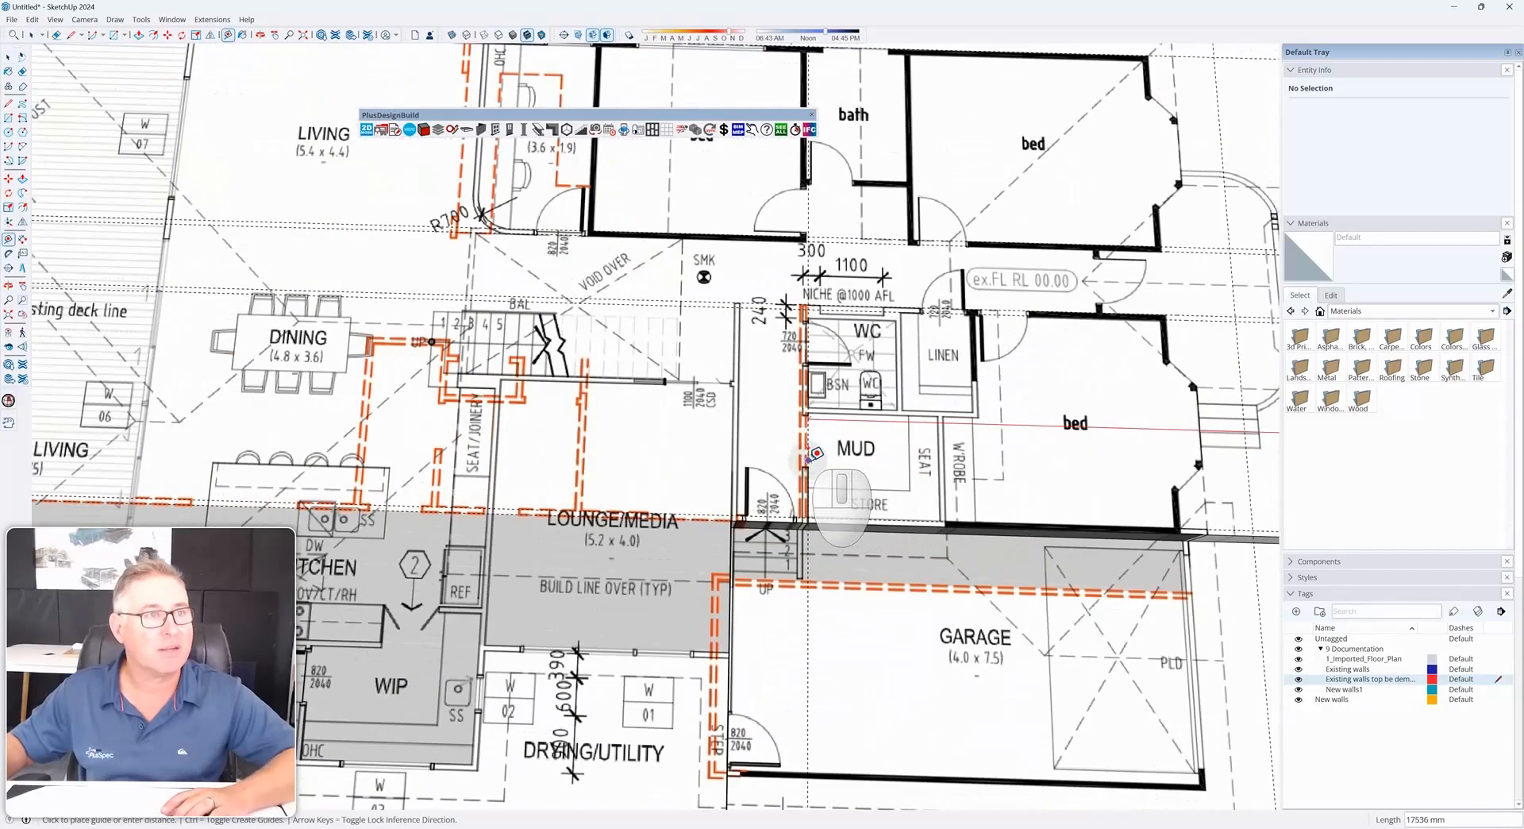
click(816, 453)
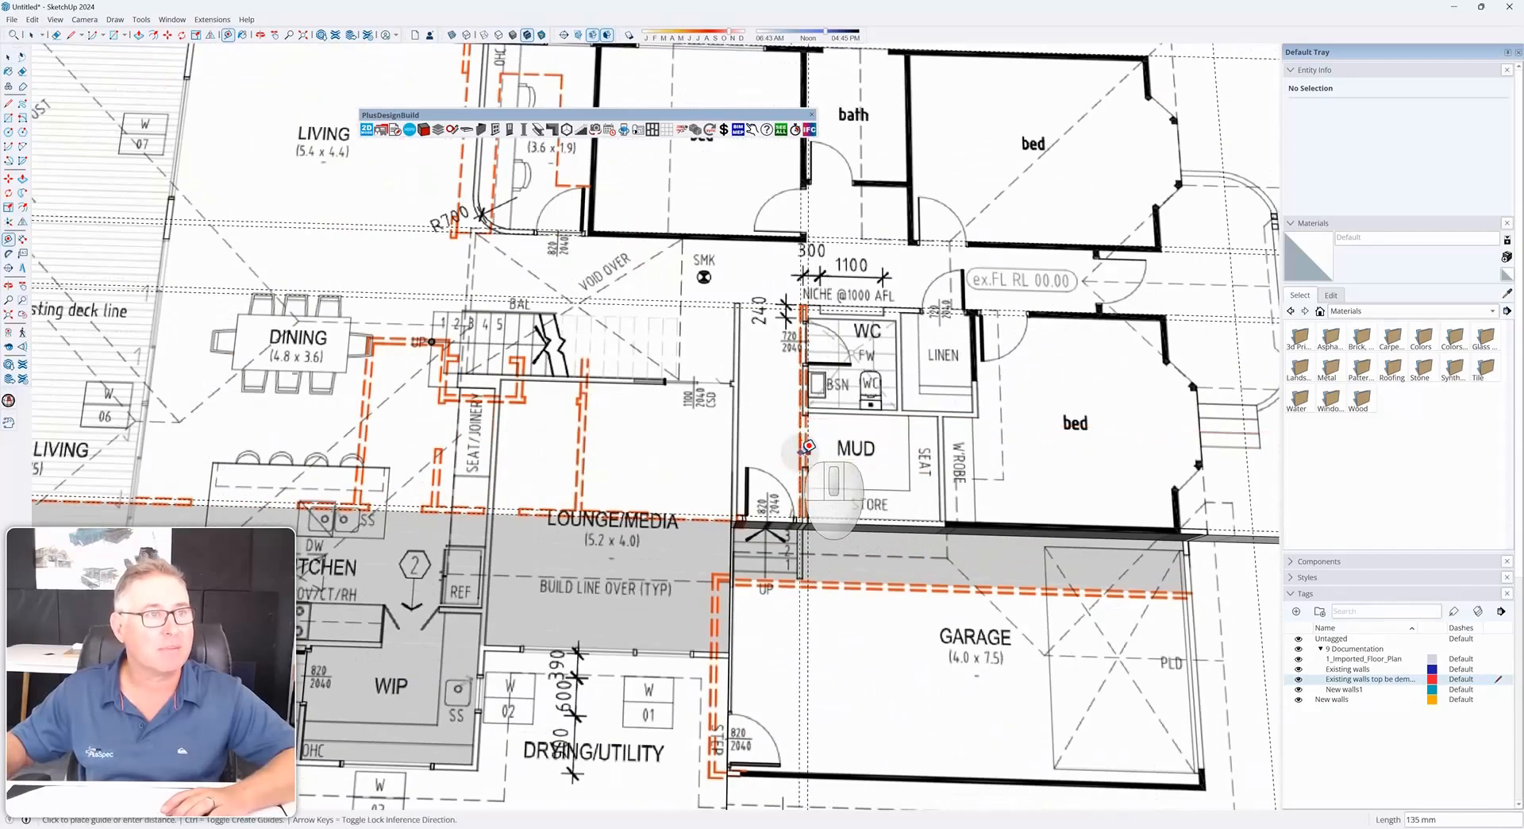
text(90)
key(Return)
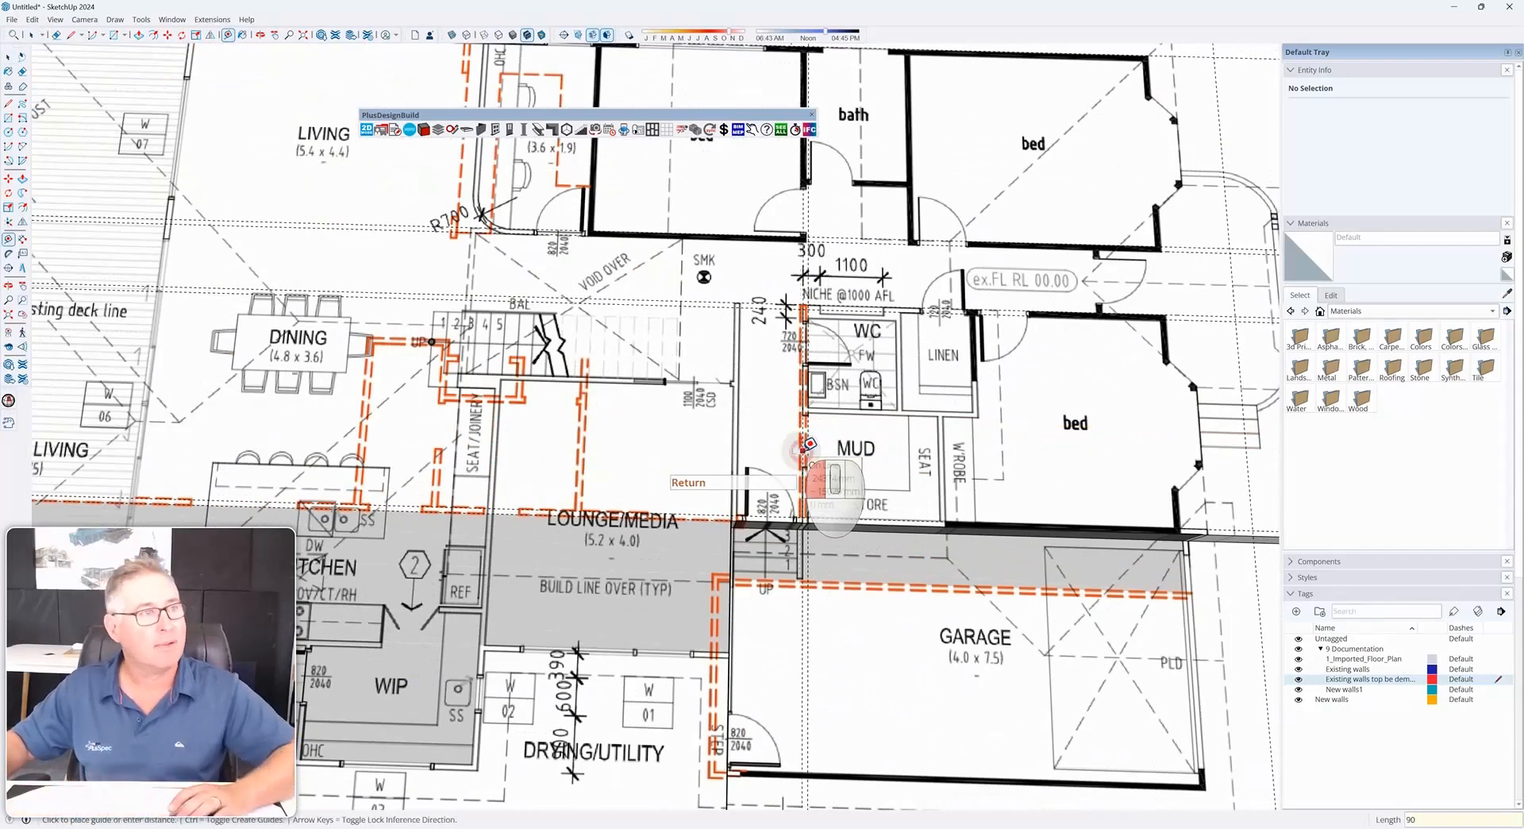
Offset another guide 90 from a plan line near the seat/joinery wall beside the lounge
click(803, 449)
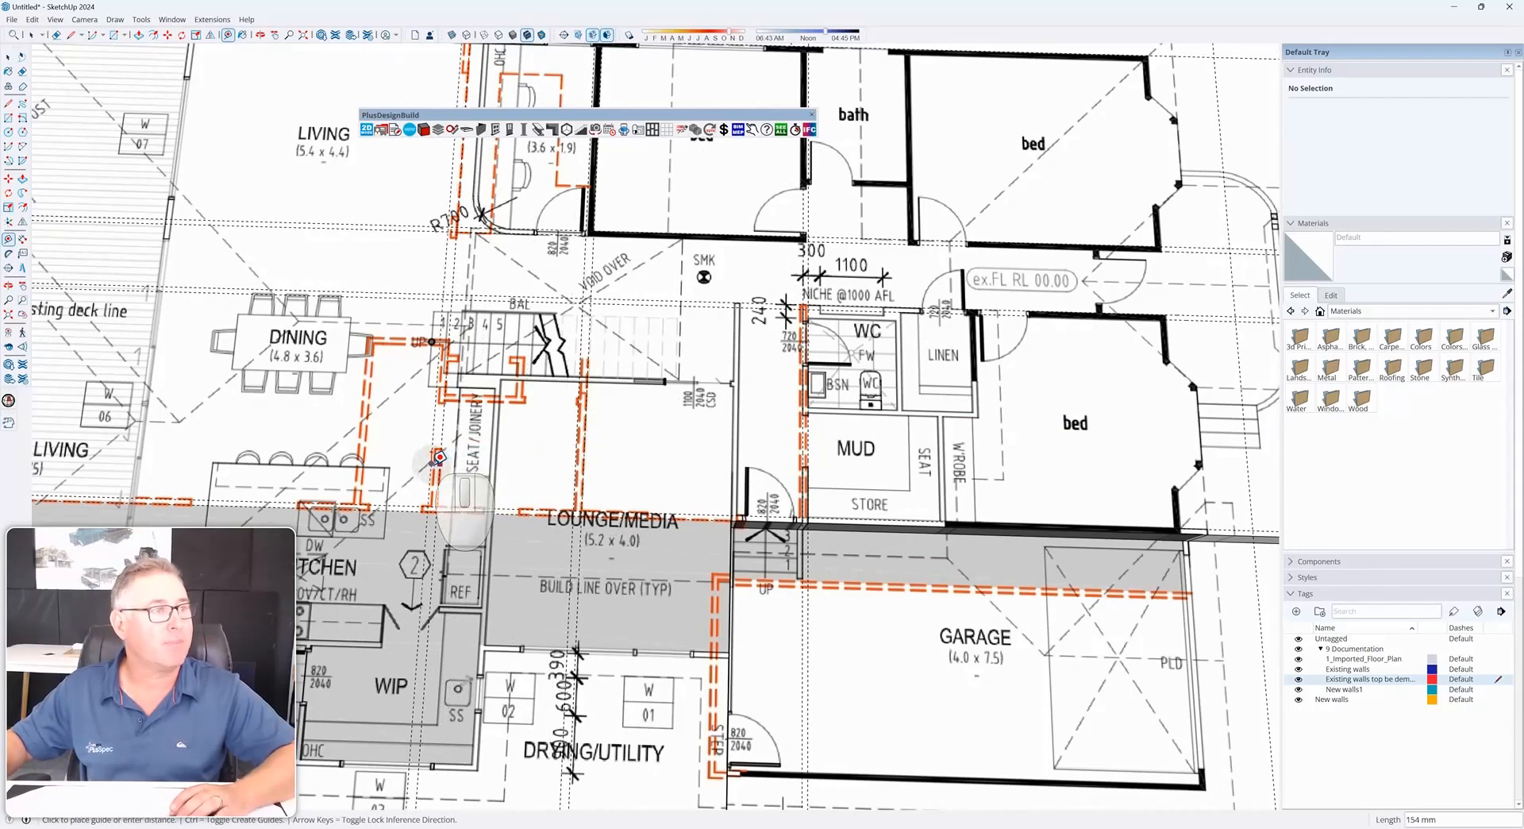
text(90)
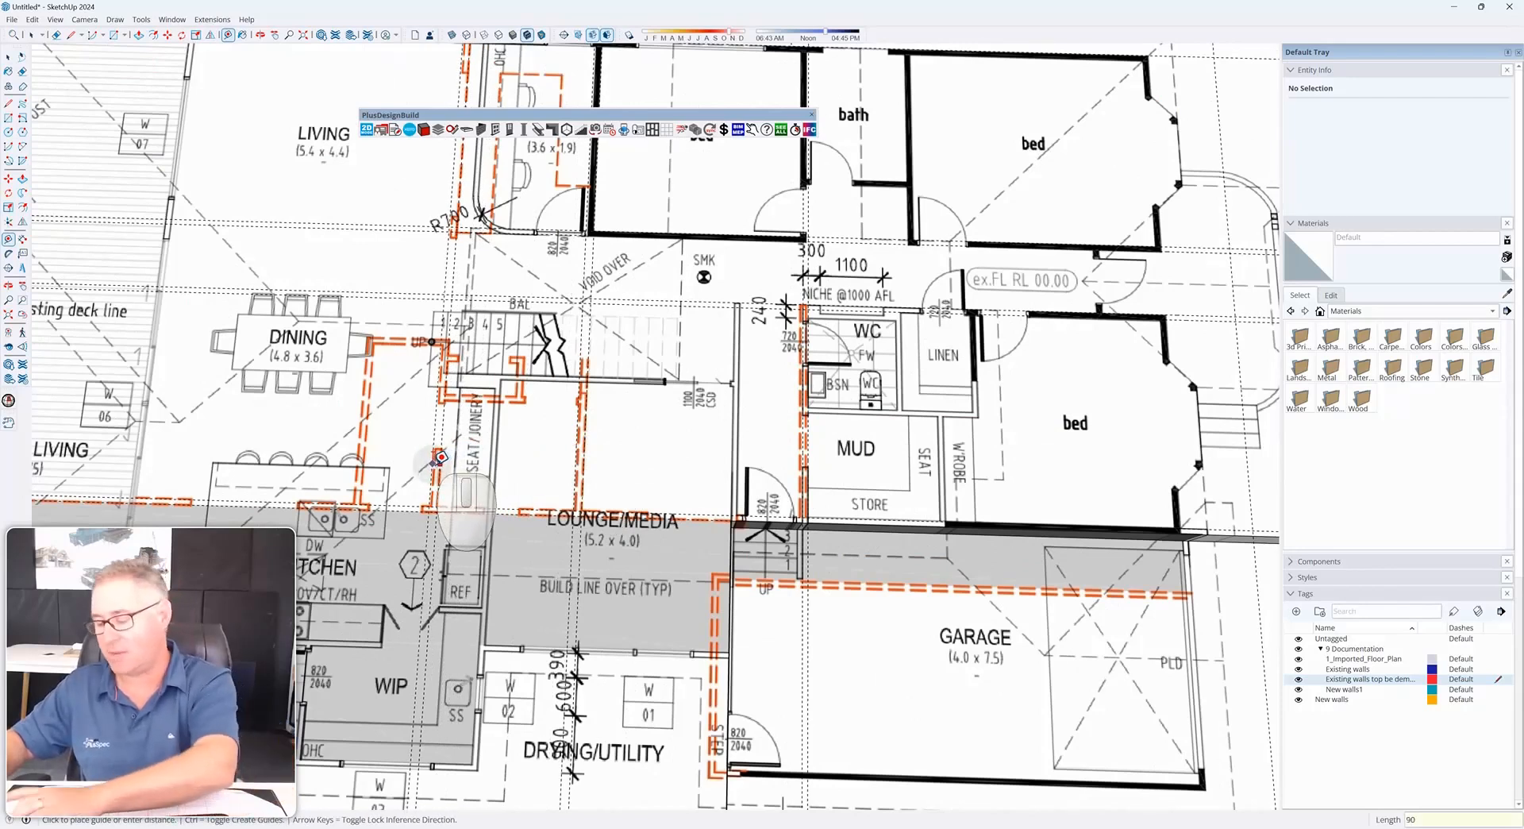
key(Return)
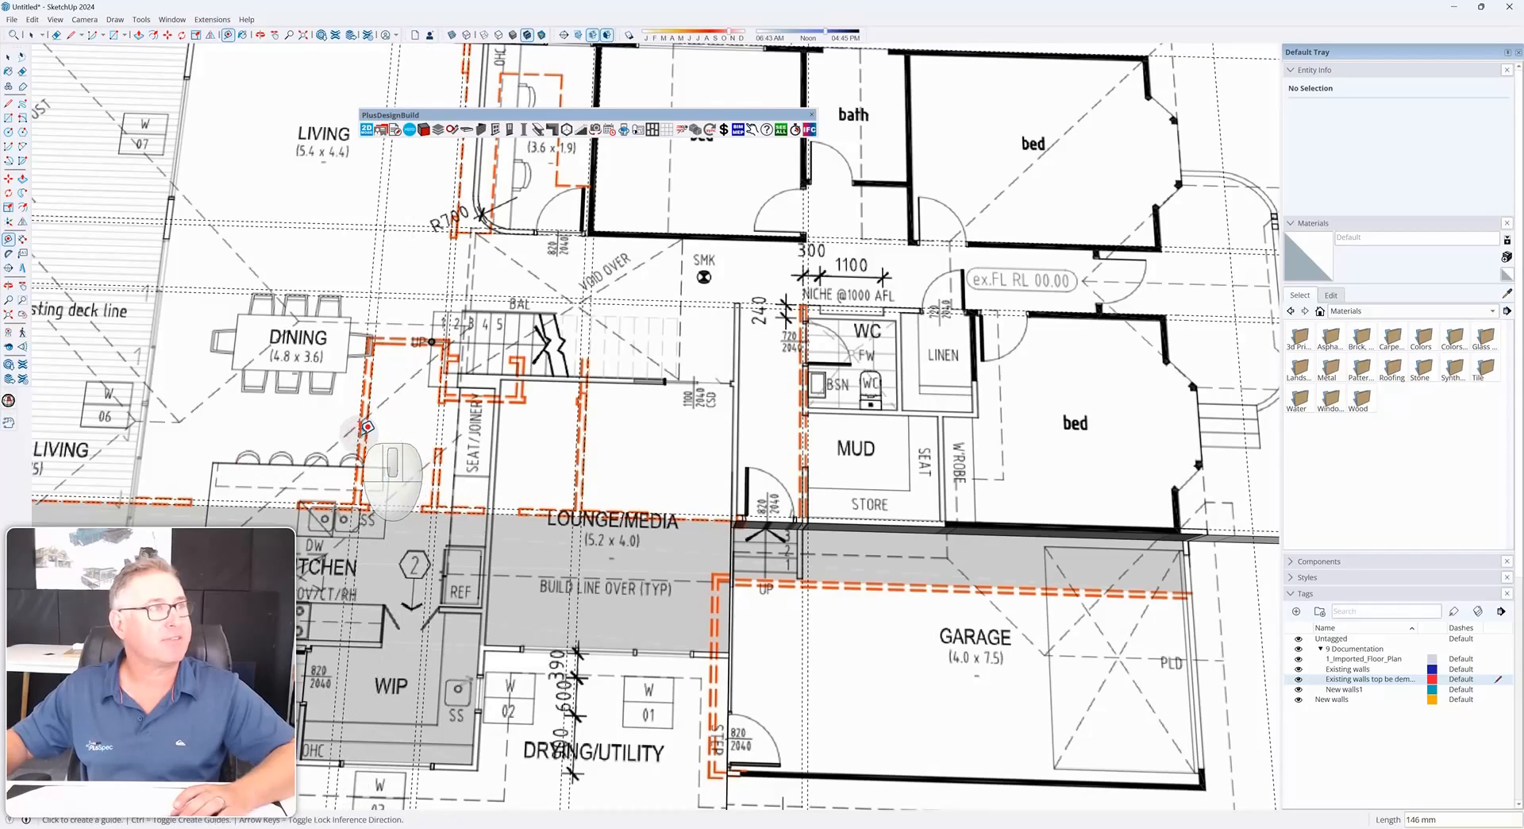
Draw a thin rectangle tracing the vertical wall between the dining and kitchen areas
scroll(405, 433, down, 3)
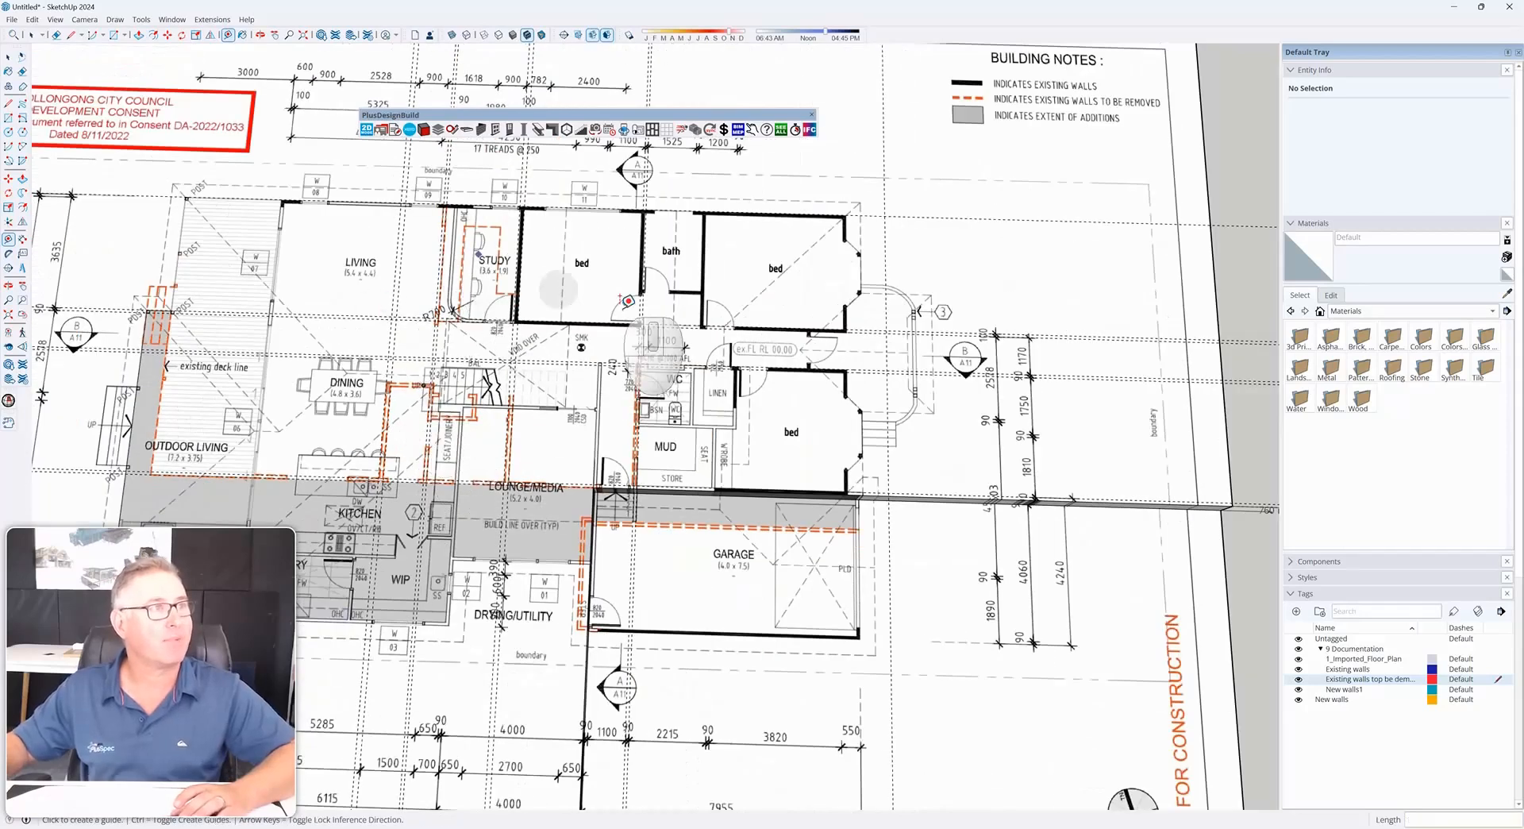
scroll(603, 461, down, 3)
middle_drag(592, 417, 812, 343)
scroll(683, 349, up, 3)
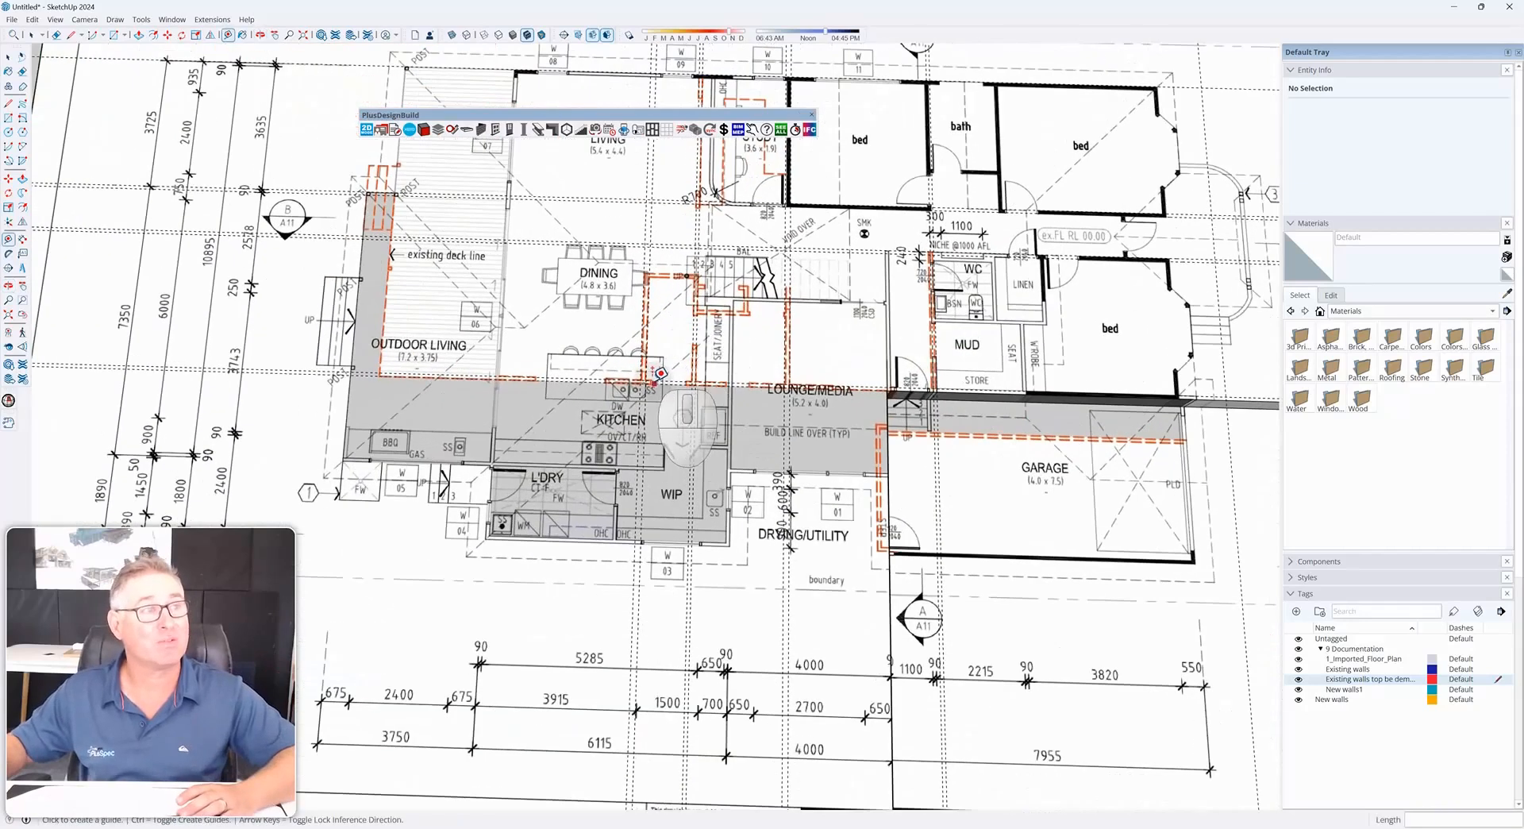
scroll(699, 372, up, 5)
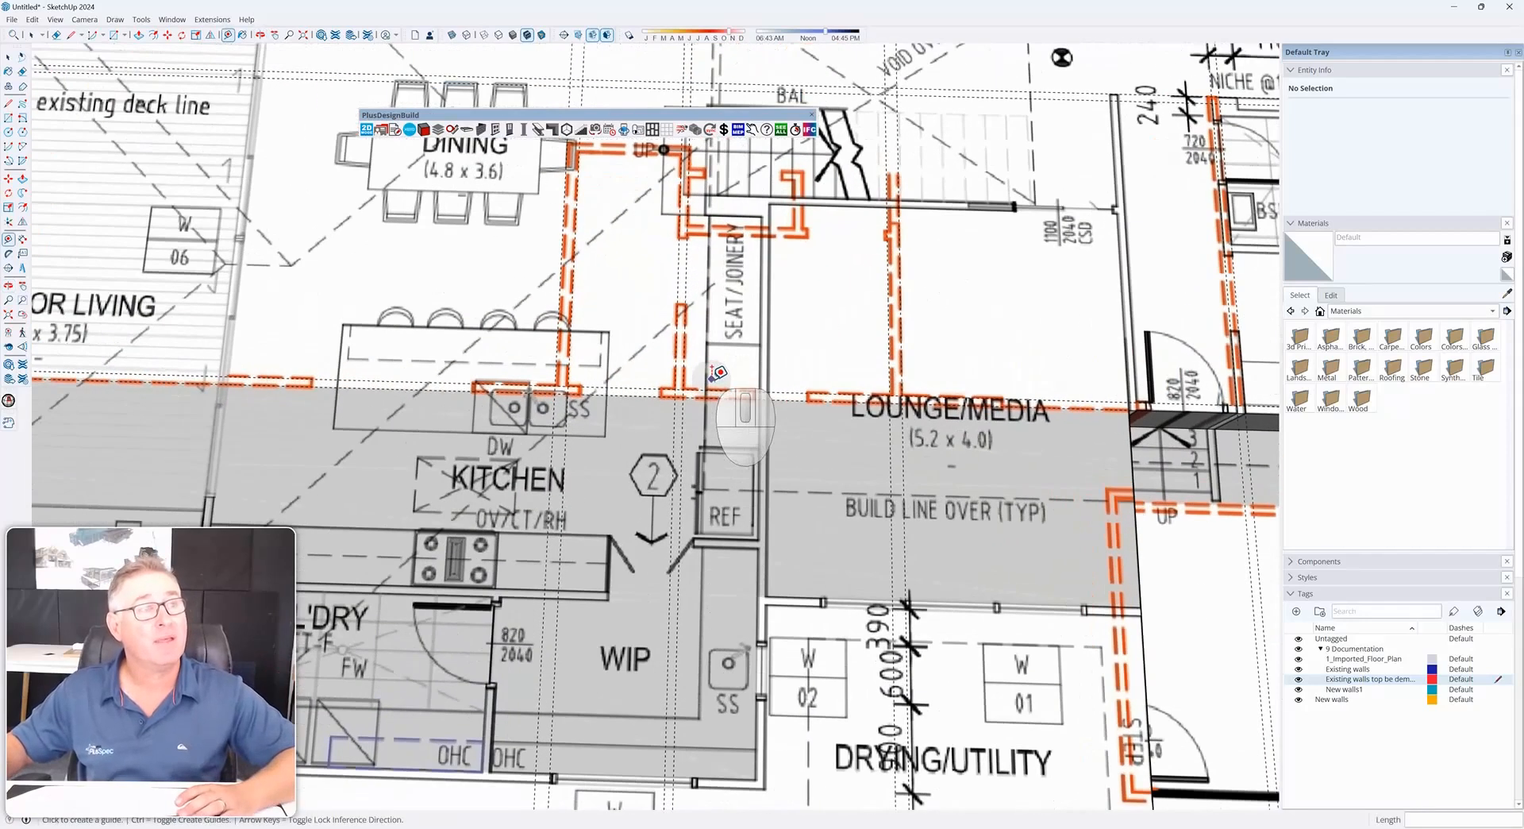
middle_drag(717, 372, 770, 528)
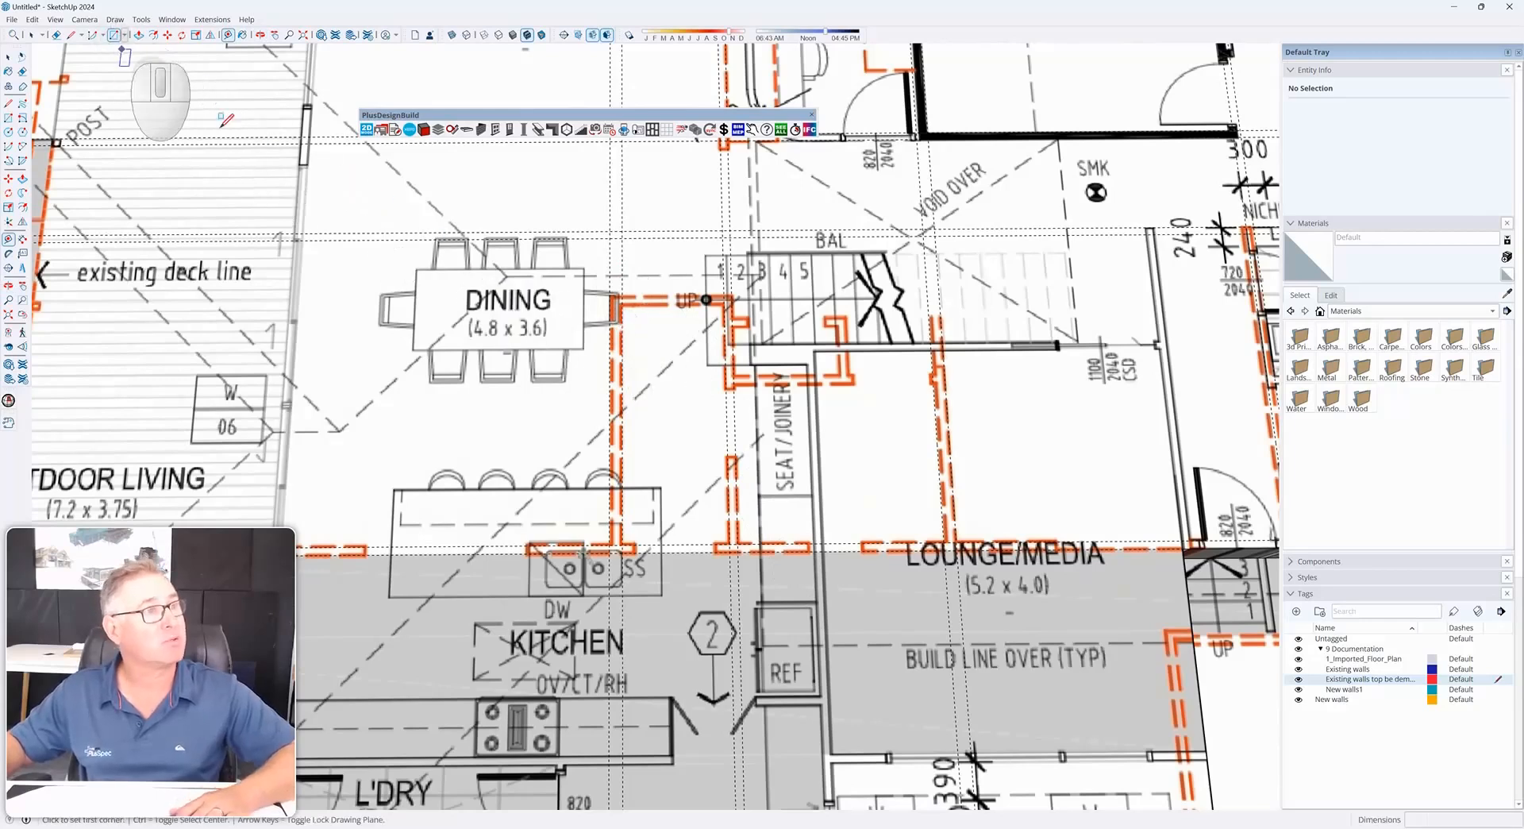
scroll(652, 569, up, 3)
click(596, 538)
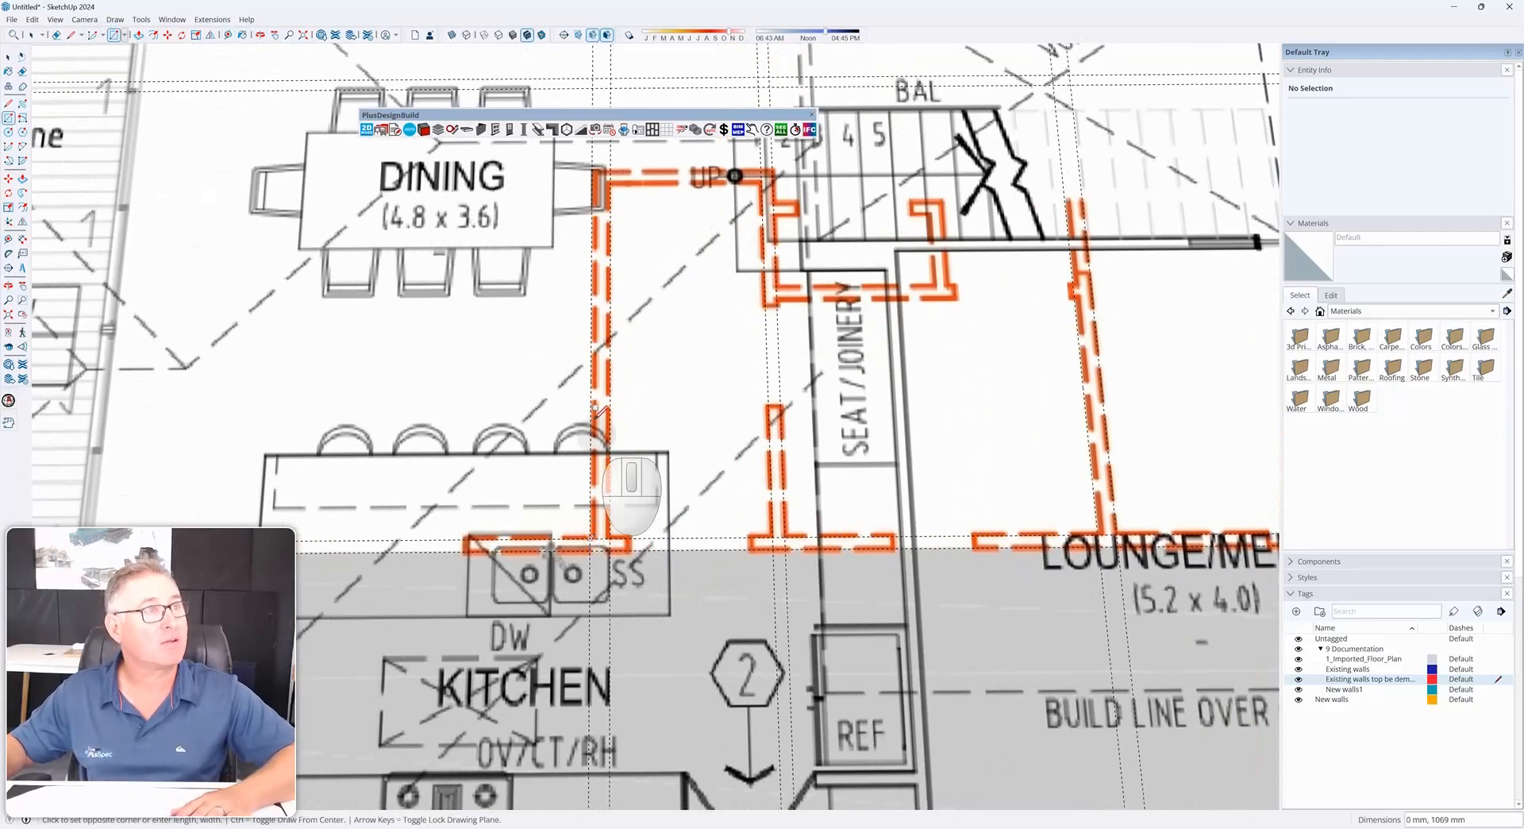
click(609, 169)
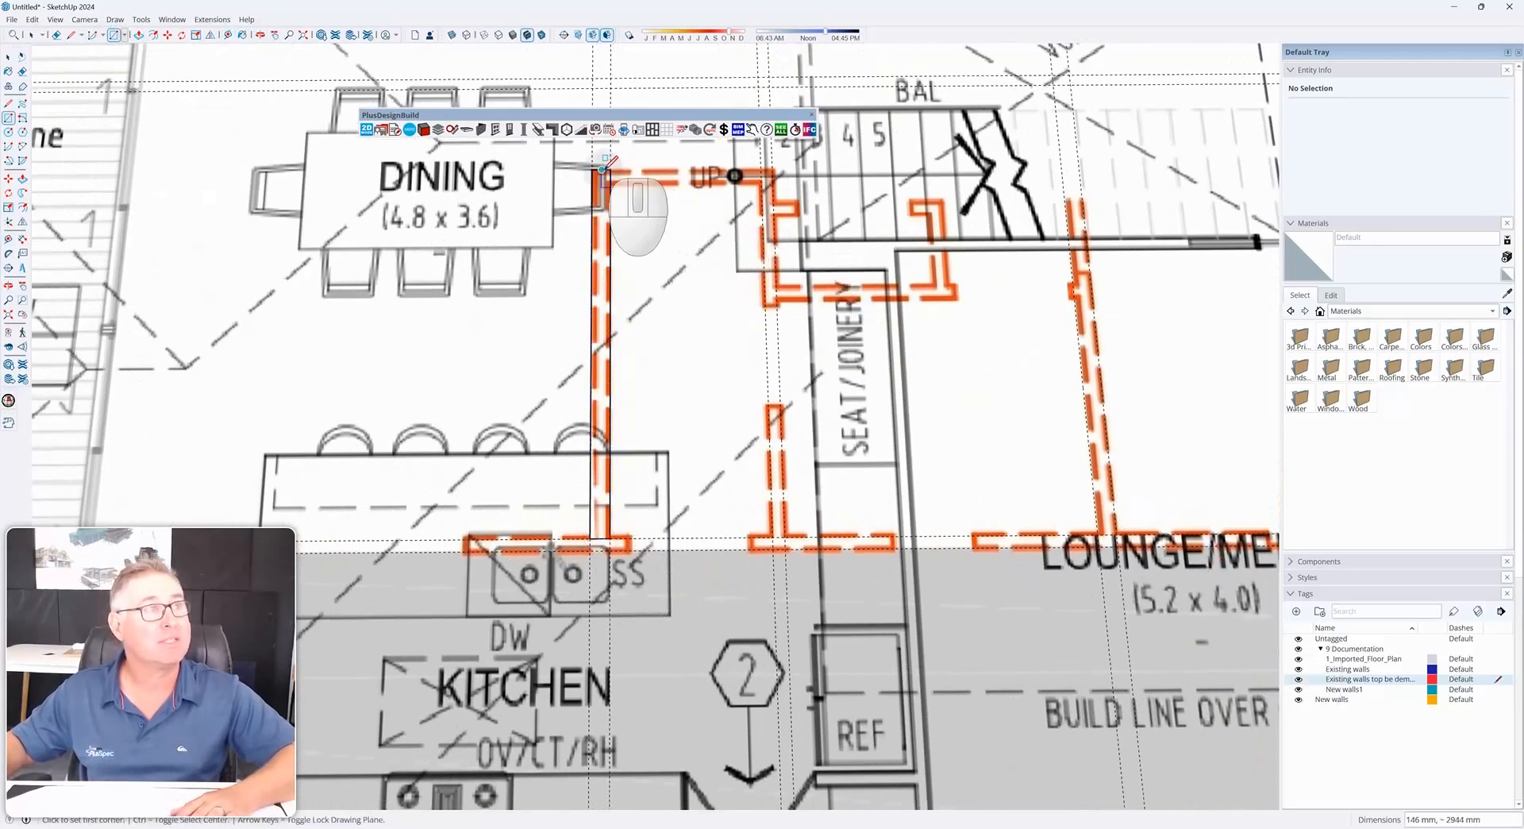
Trace the wall at the top of the stair landing and the wall above the seat joinery with rectangles
click(610, 169)
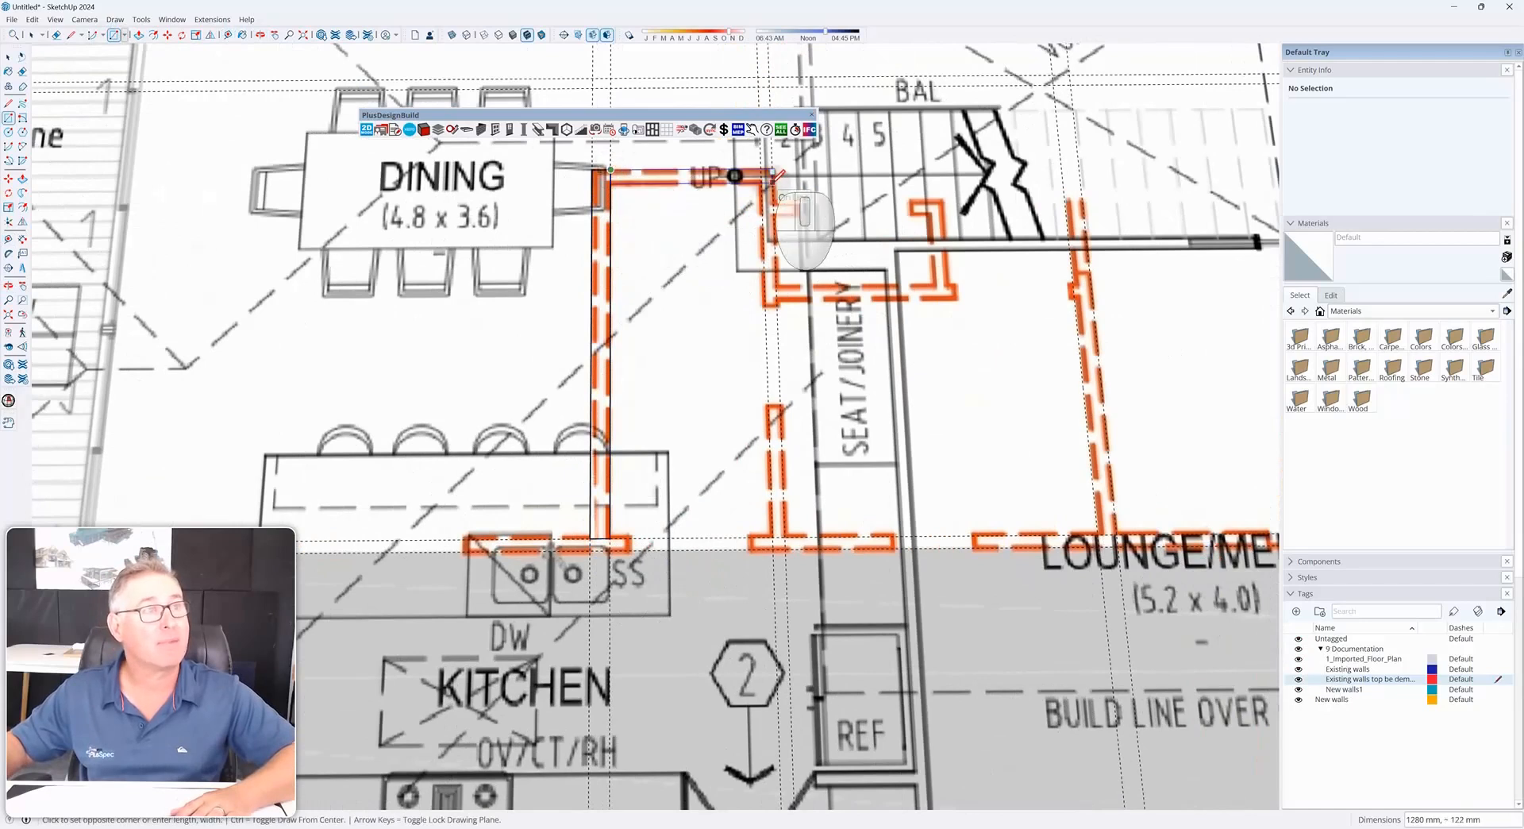
click(773, 181)
click(773, 181)
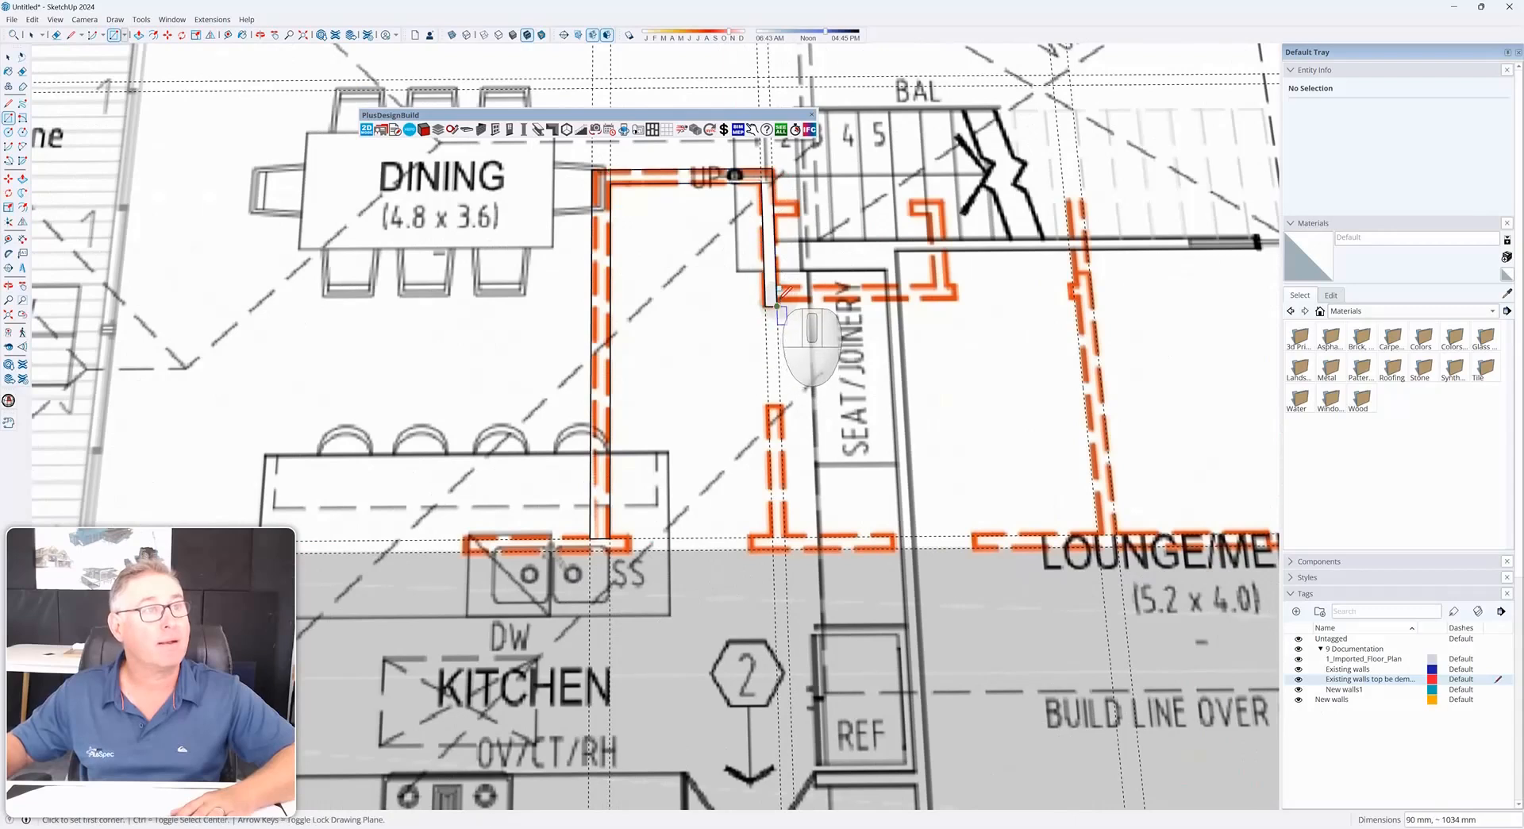
scroll(778, 306, up, 3)
click(776, 298)
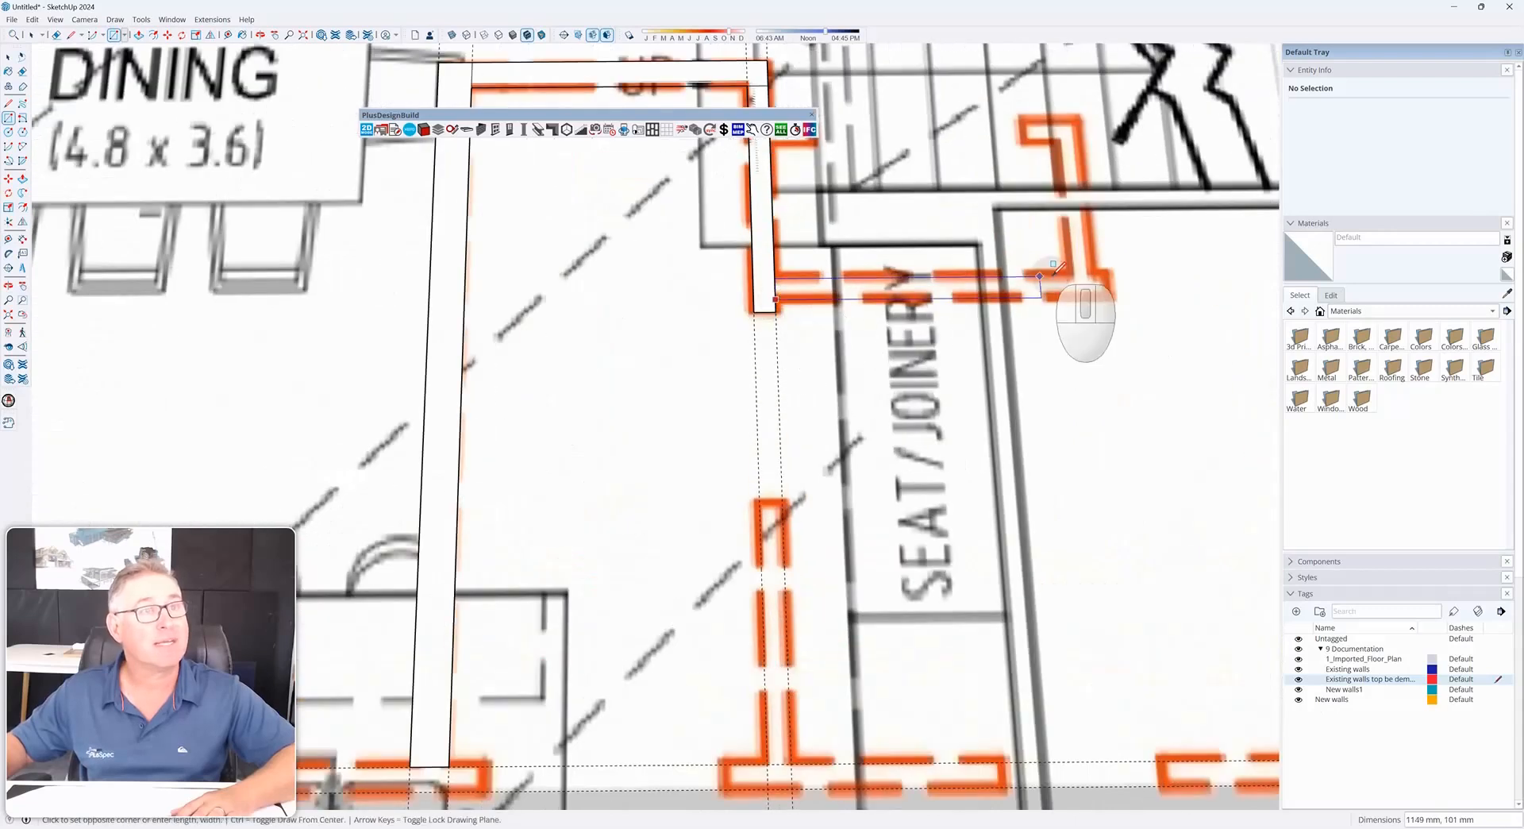
click(1114, 270)
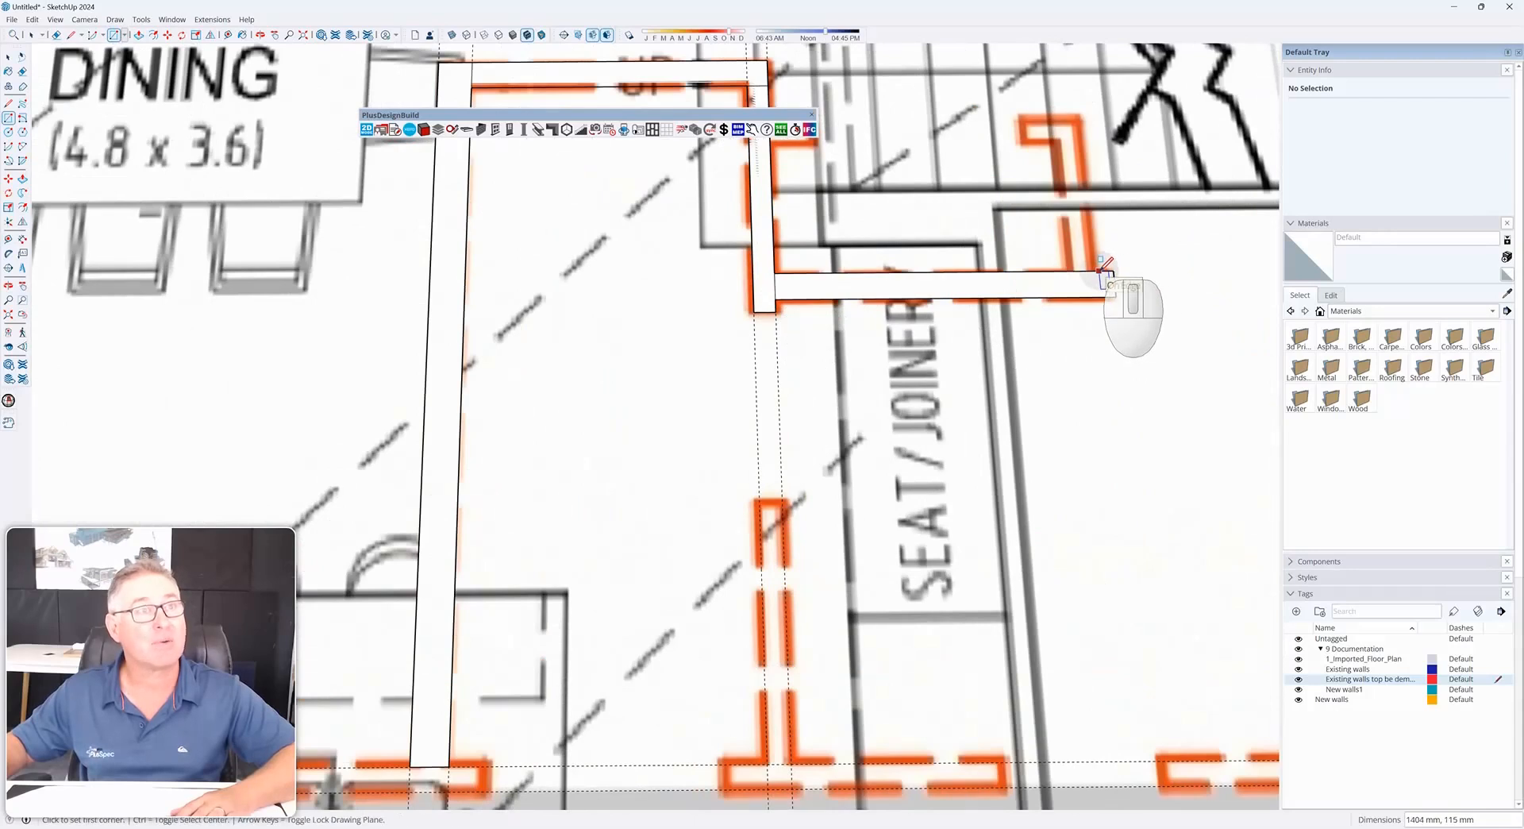
Trace the dashed wall beside the stairs with a rectangle and delete the unwanted face between the traced walls
scroll(1104, 266, down, 3)
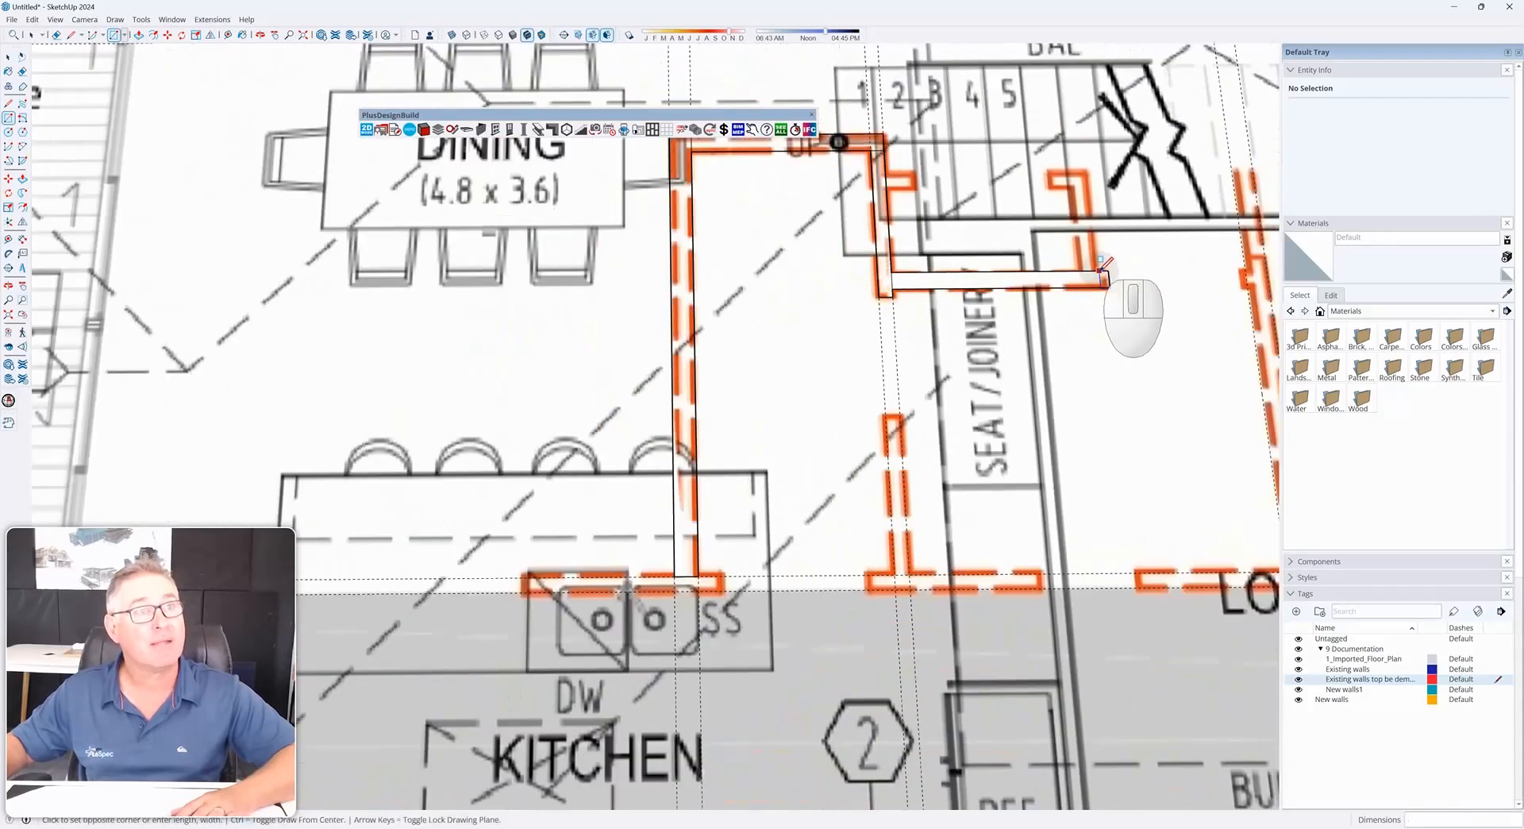
click(888, 170)
scroll(896, 169, up, 2)
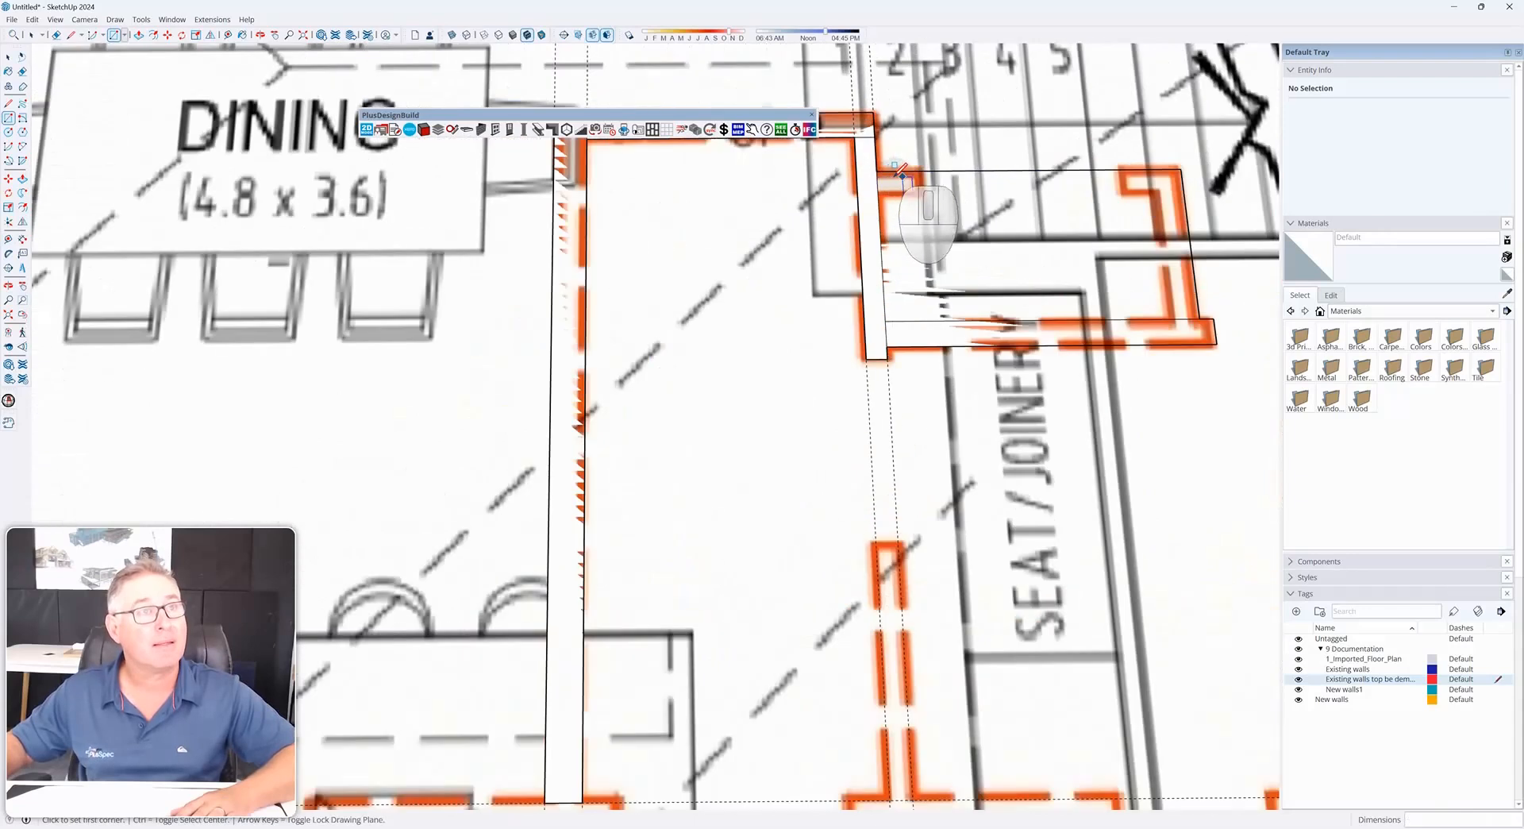
click(877, 170)
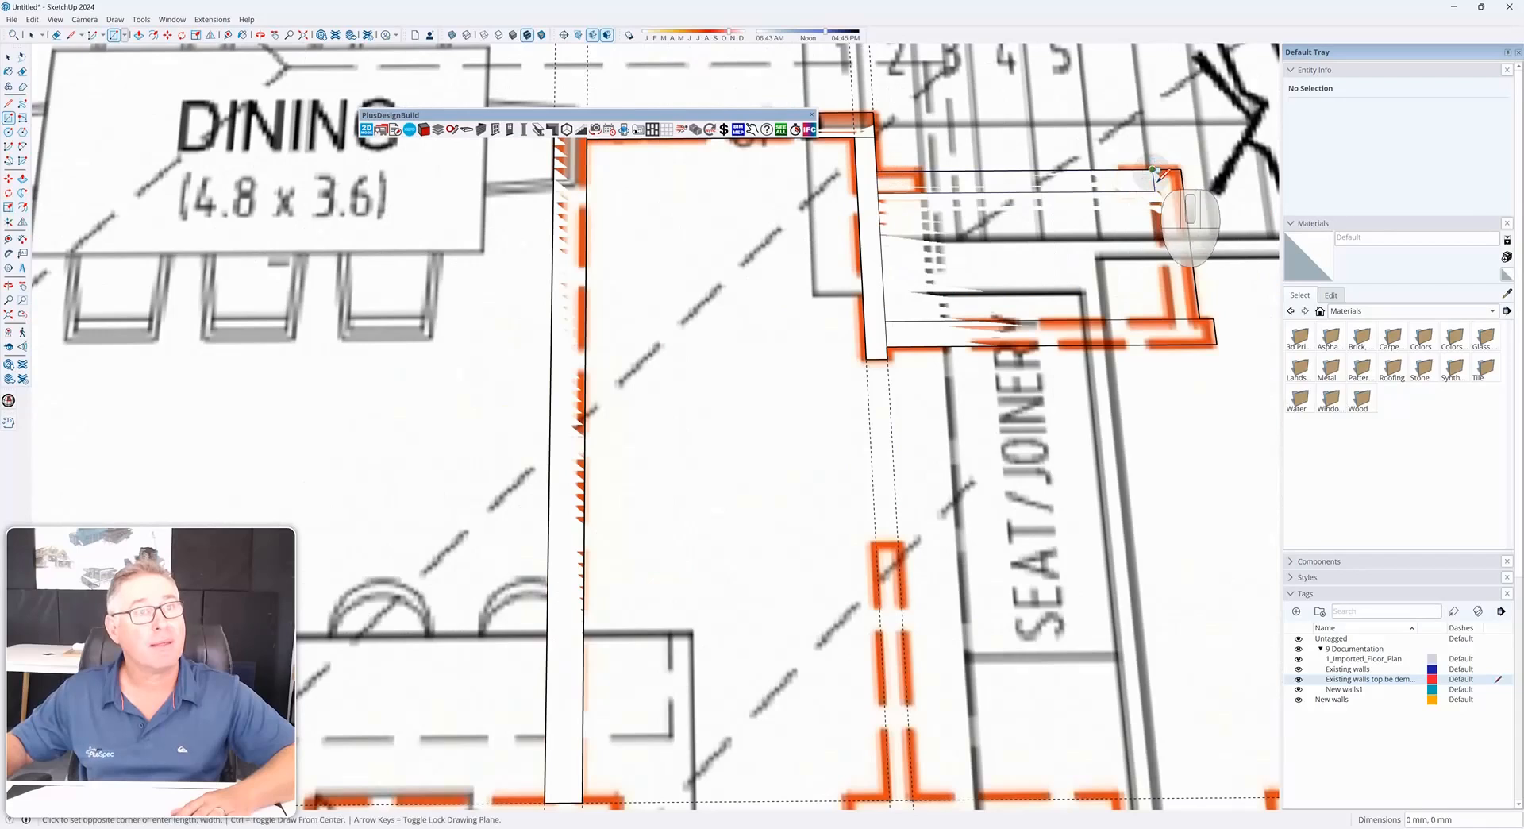
click(1153, 169)
click(1153, 168)
click(1200, 318)
key(space)
click(1061, 293)
key(Delete)
Set Existing walls as the active tag, briefly viewing the traced walls coloured by tag
scroll(1060, 293, down, 6)
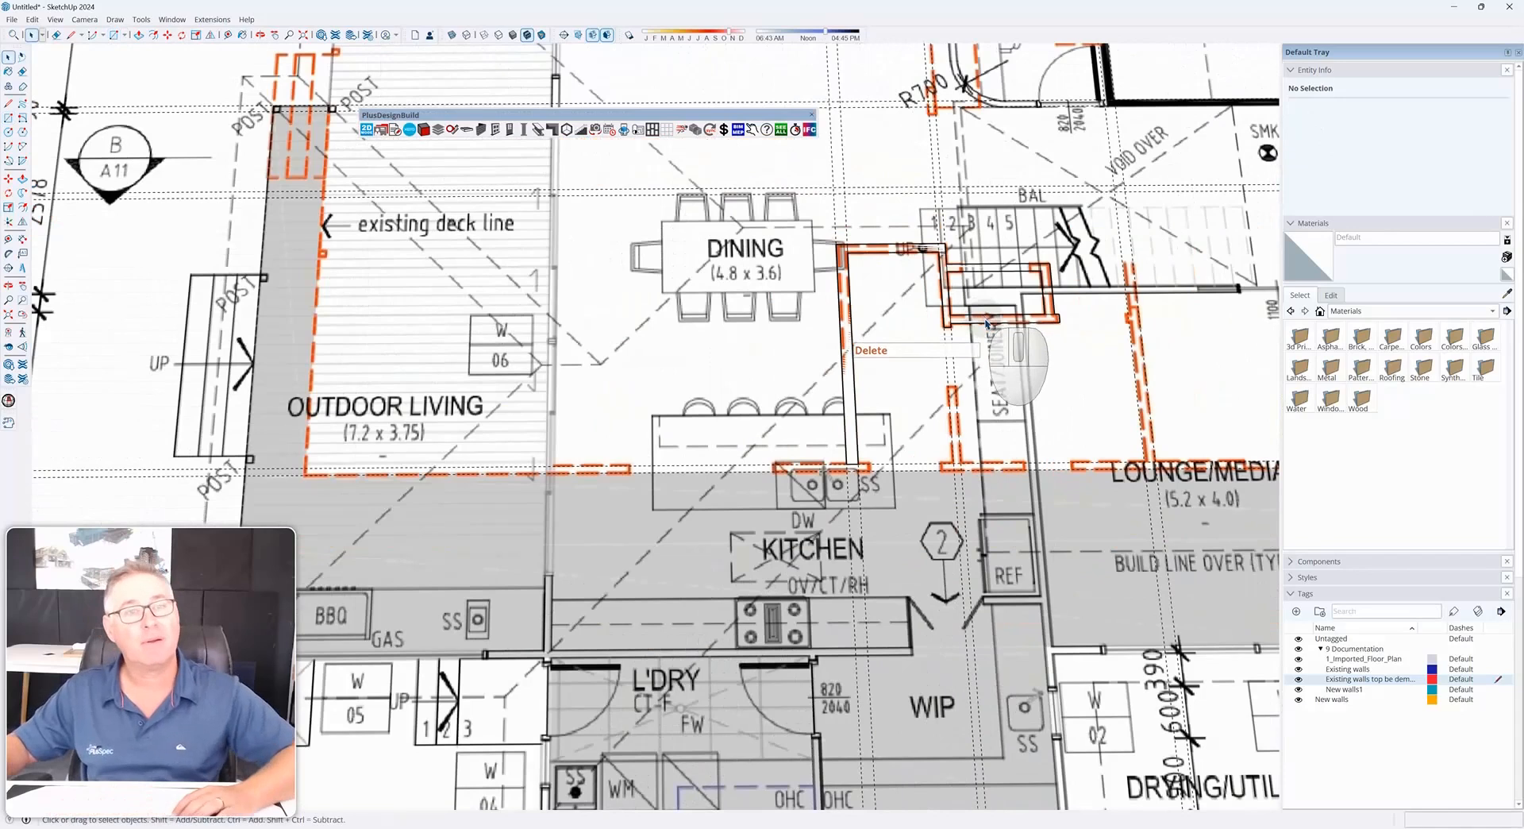
click(1479, 612)
scroll(663, 486, down, 3)
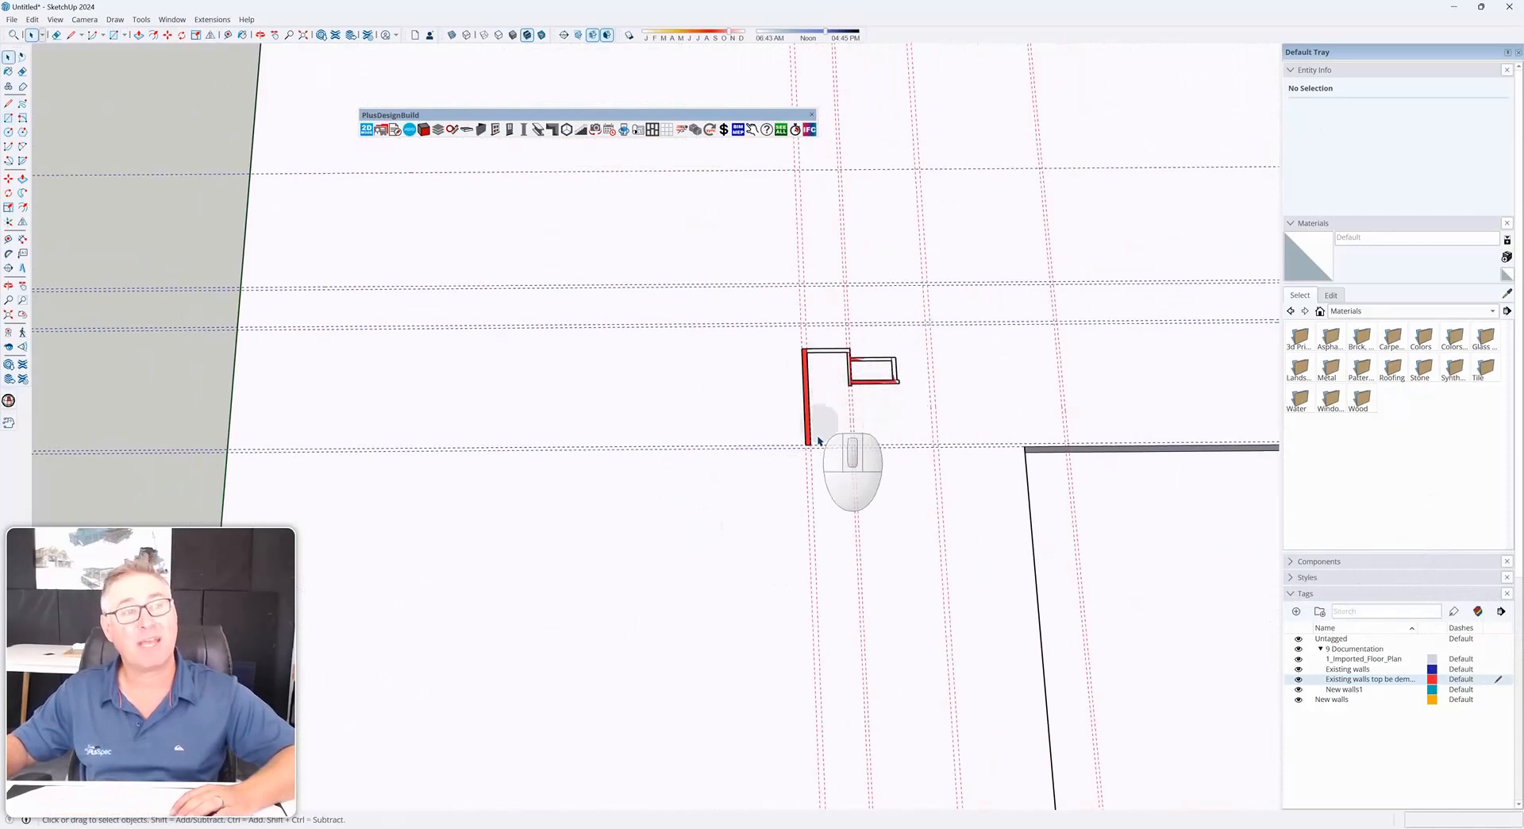
scroll(806, 399, down, 3)
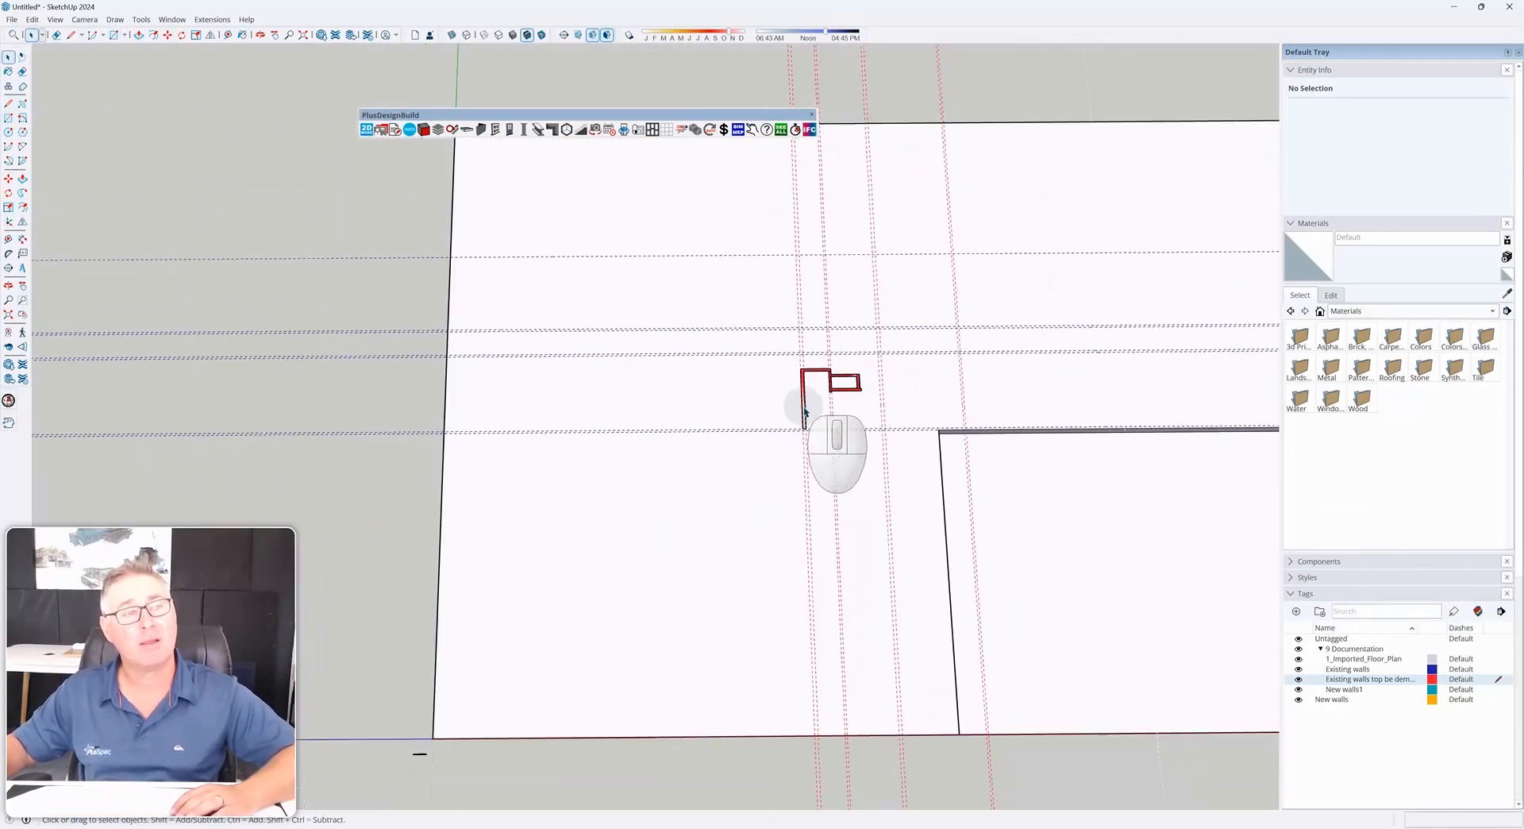
scroll(818, 401, up, 3)
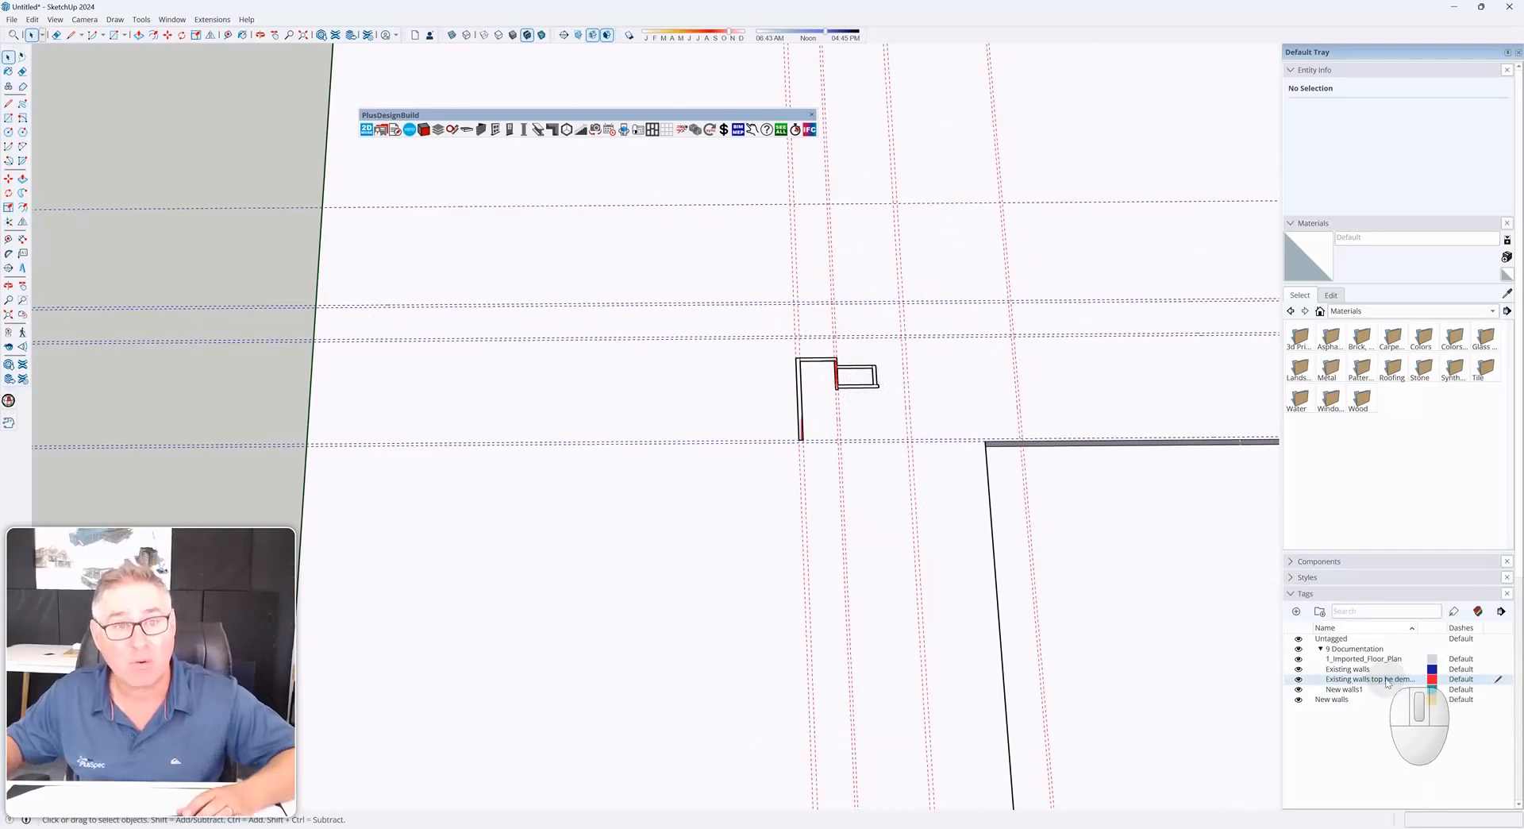
click(1492, 671)
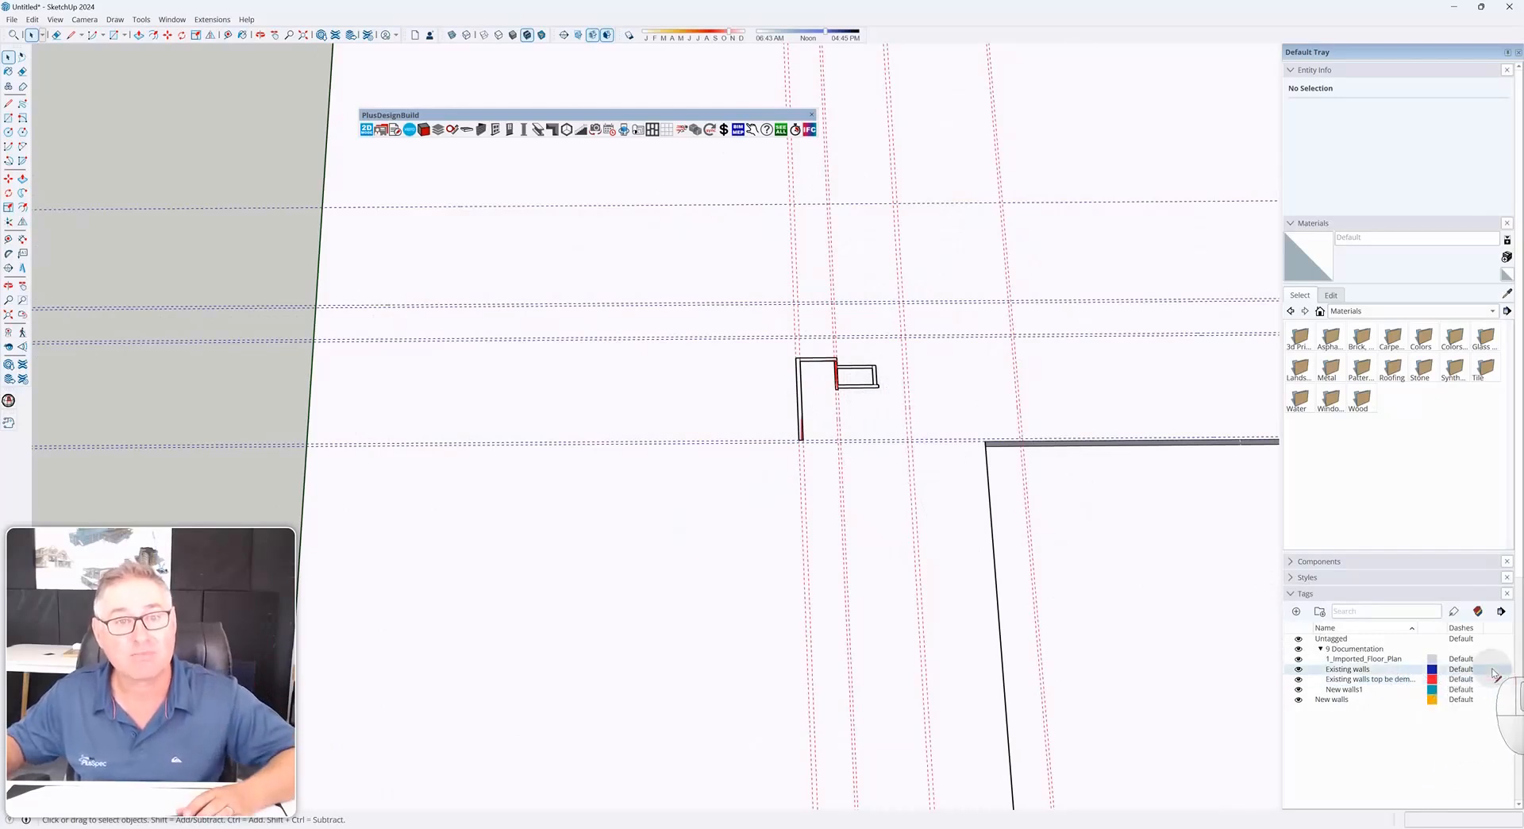
click(1481, 611)
Trace the long front wall from the living room to the bedroom corner with a rectangle
scroll(639, 467, down, 4)
scroll(691, 347, up, 2)
scroll(691, 347, up, 6)
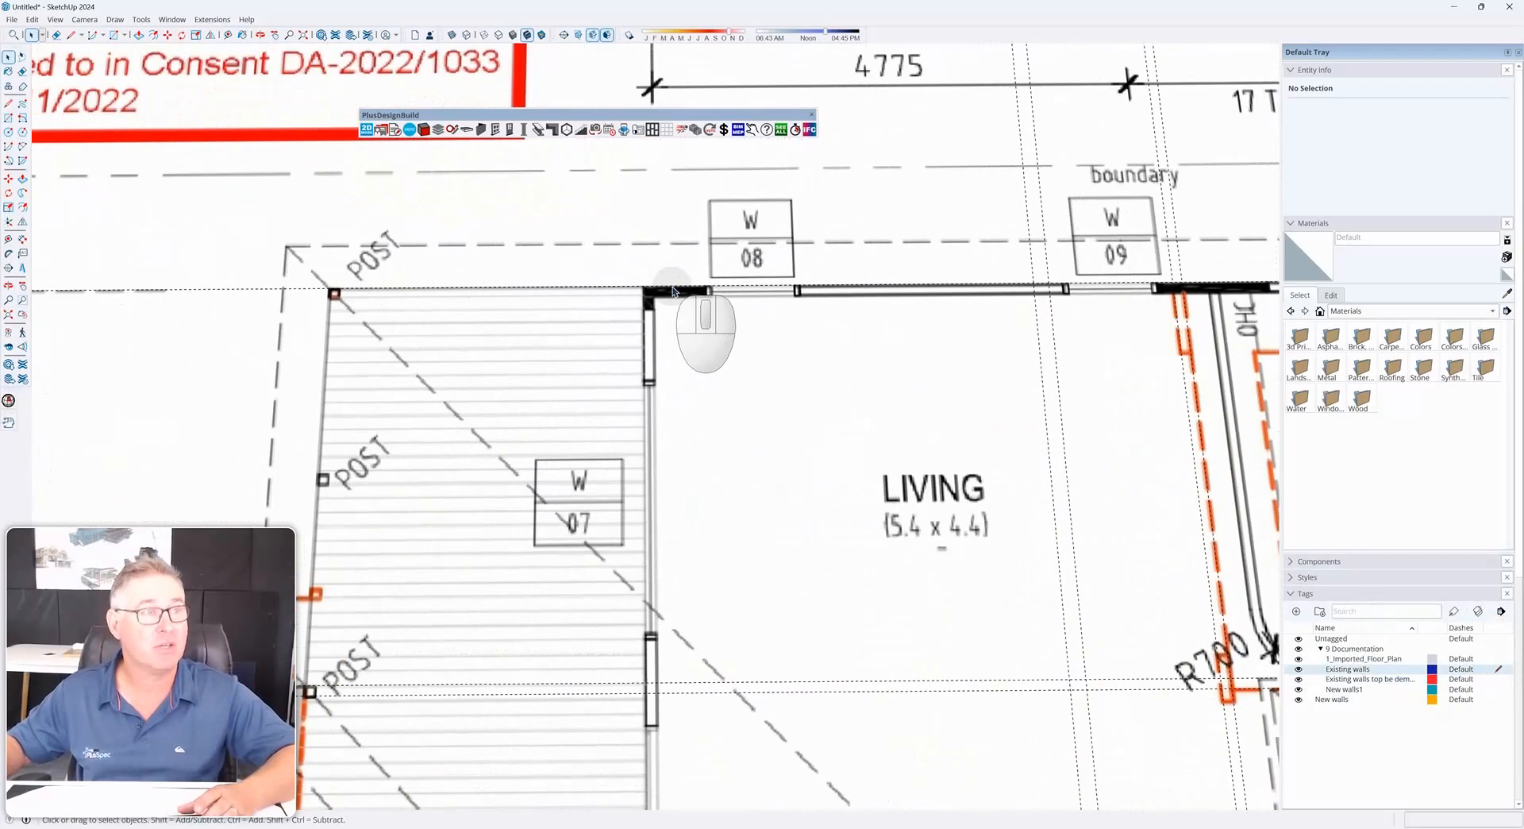
click(650, 295)
key(r)
click(645, 283)
scroll(527, 349, down, 5)
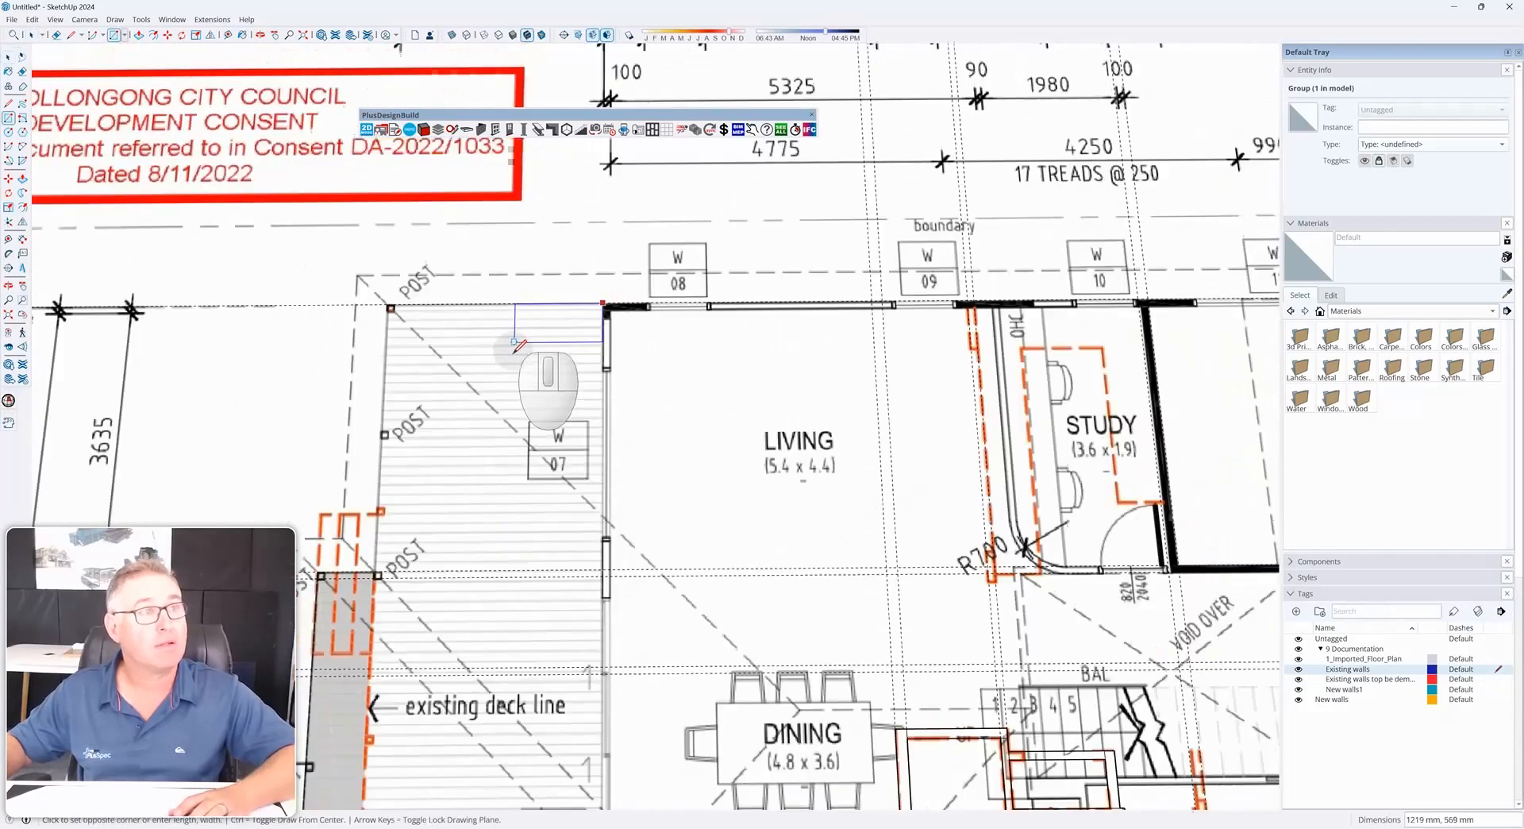
scroll(1220, 313, up, 4)
scroll(1221, 314, up, 2)
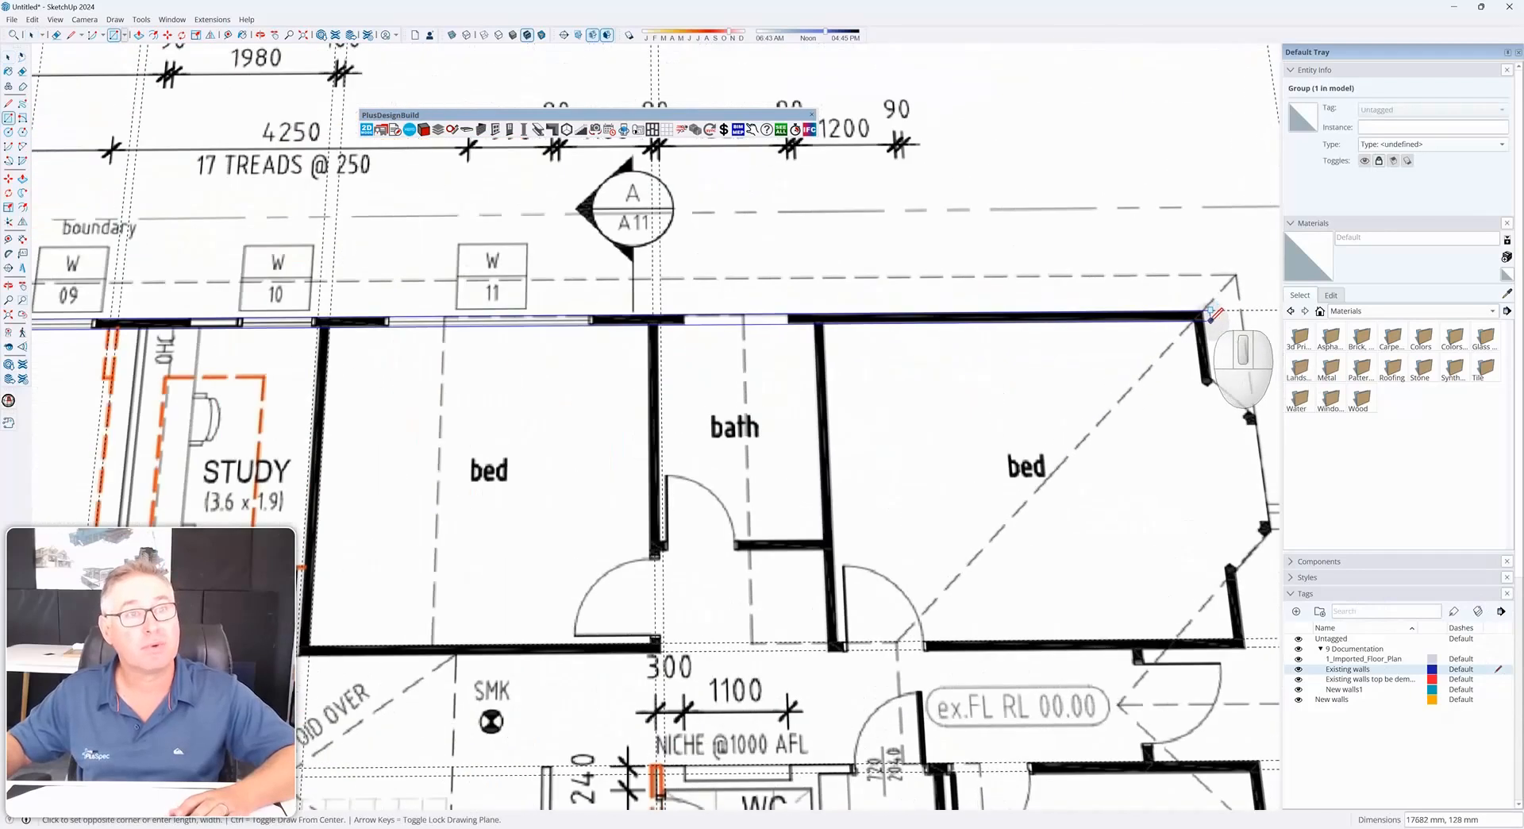
click(1209, 308)
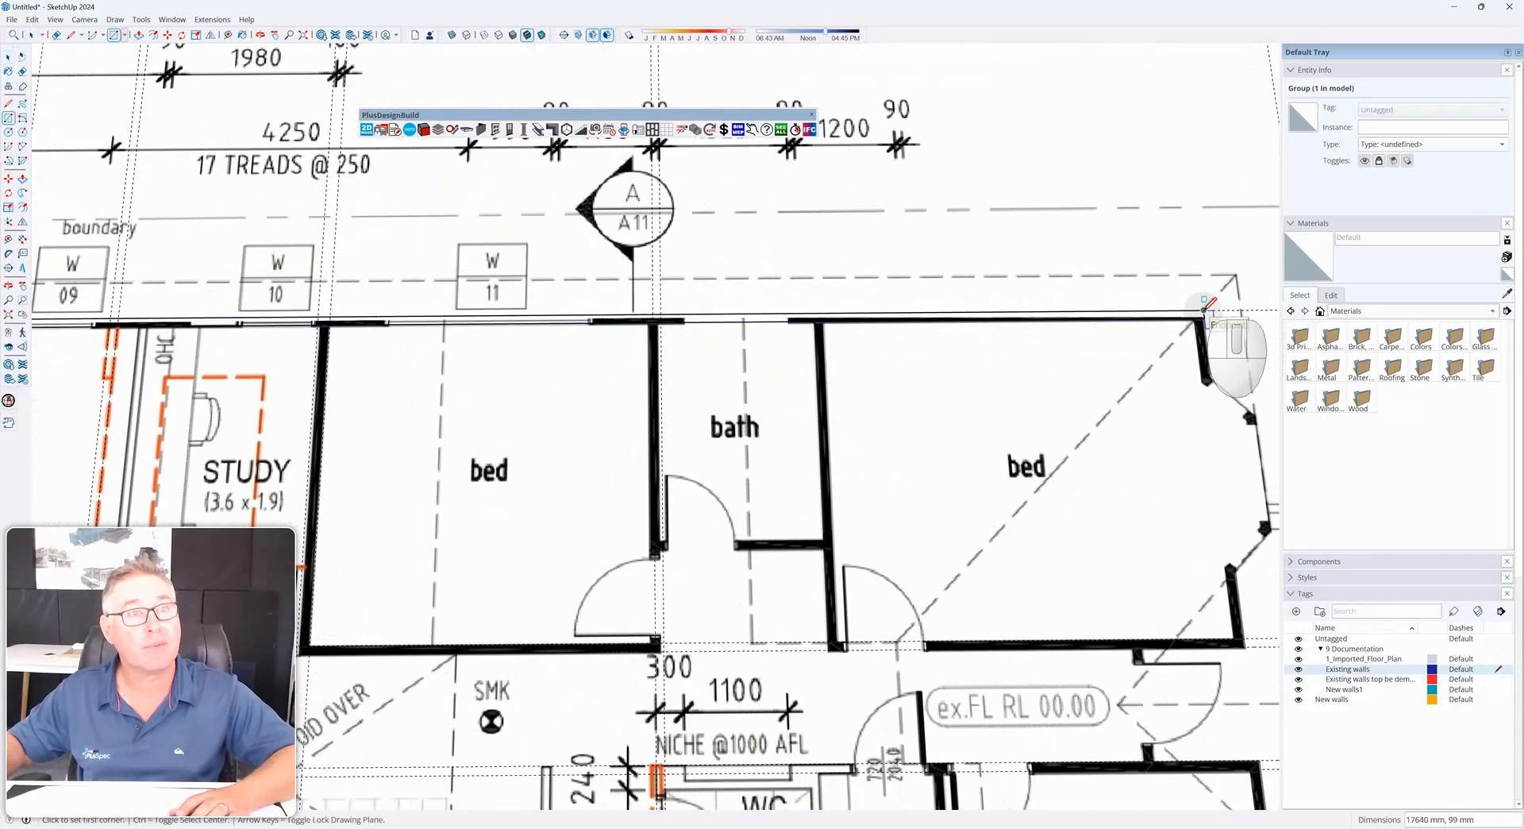
Trace the short wall at the bedroom's bay corner with a rectangle
click(1207, 307)
scroll(1209, 373, up, 3)
scroll(1210, 373, up, 1)
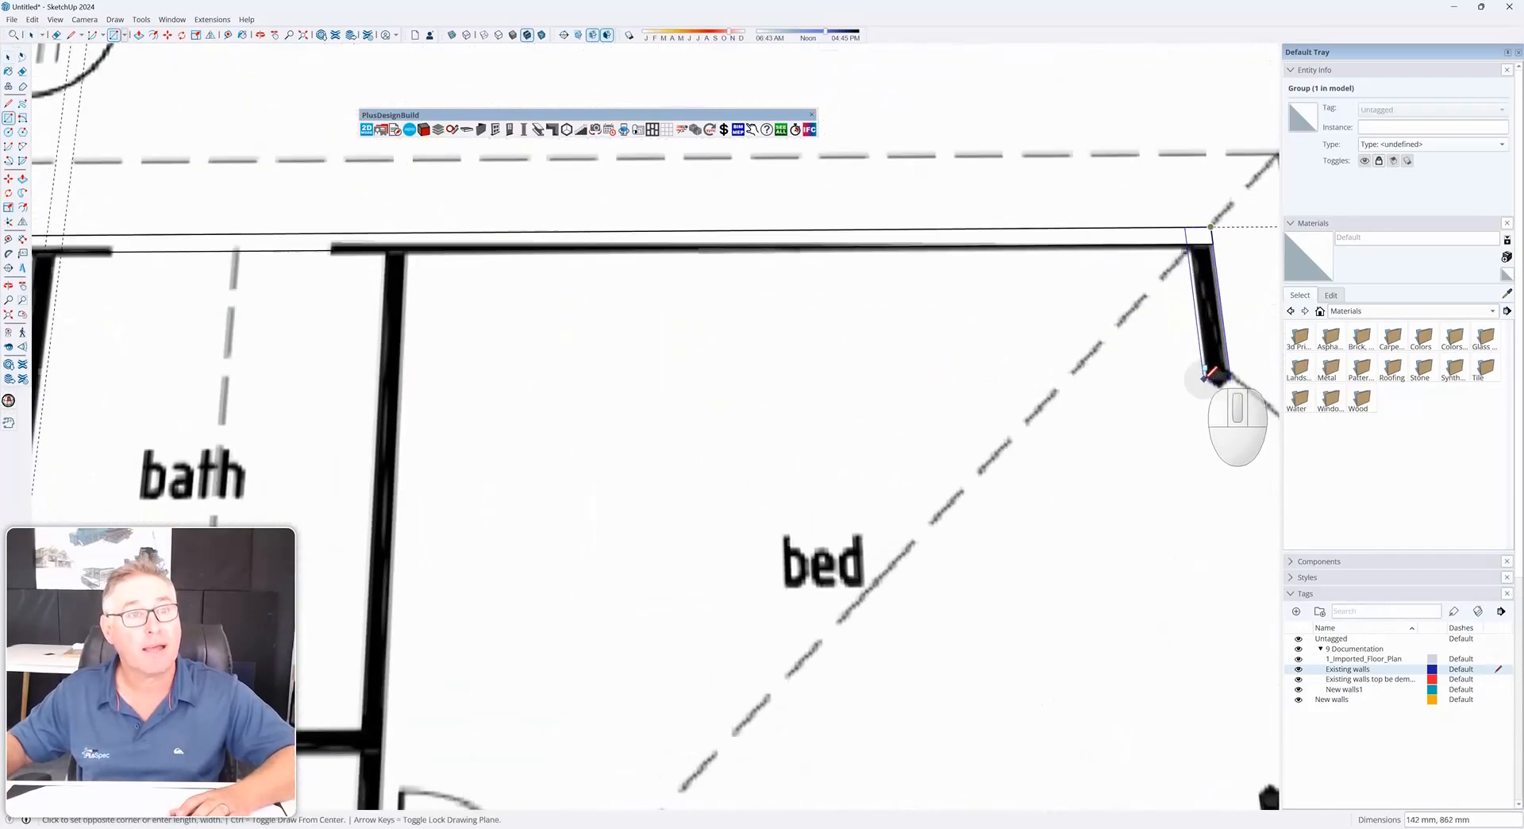
click(1208, 369)
shift+middle_drag(1172, 391, 848, 335)
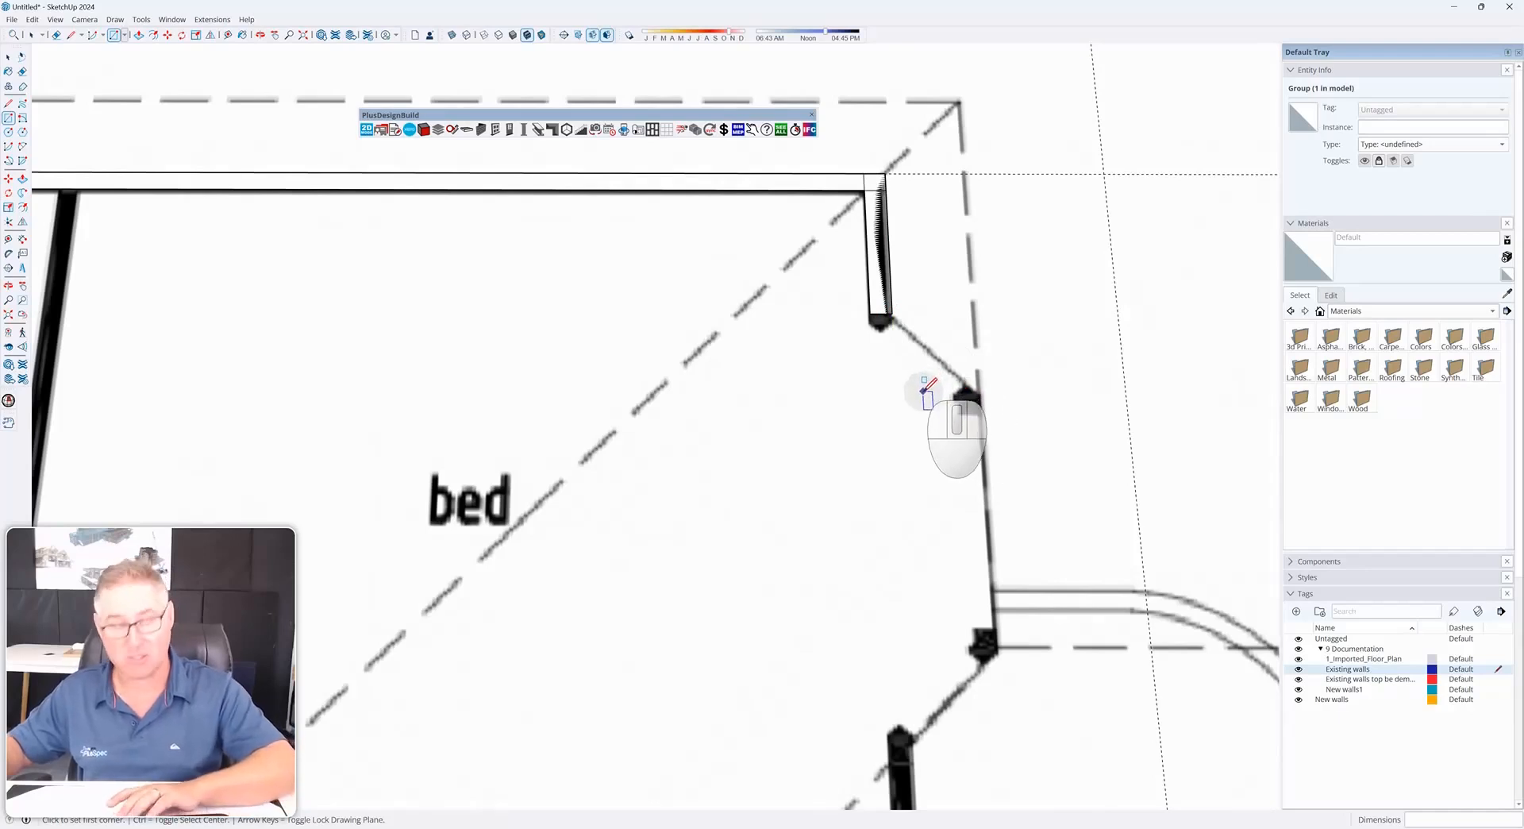
Draw a line from the bay corner and rotate it to align with the angled bay wall
key(l)
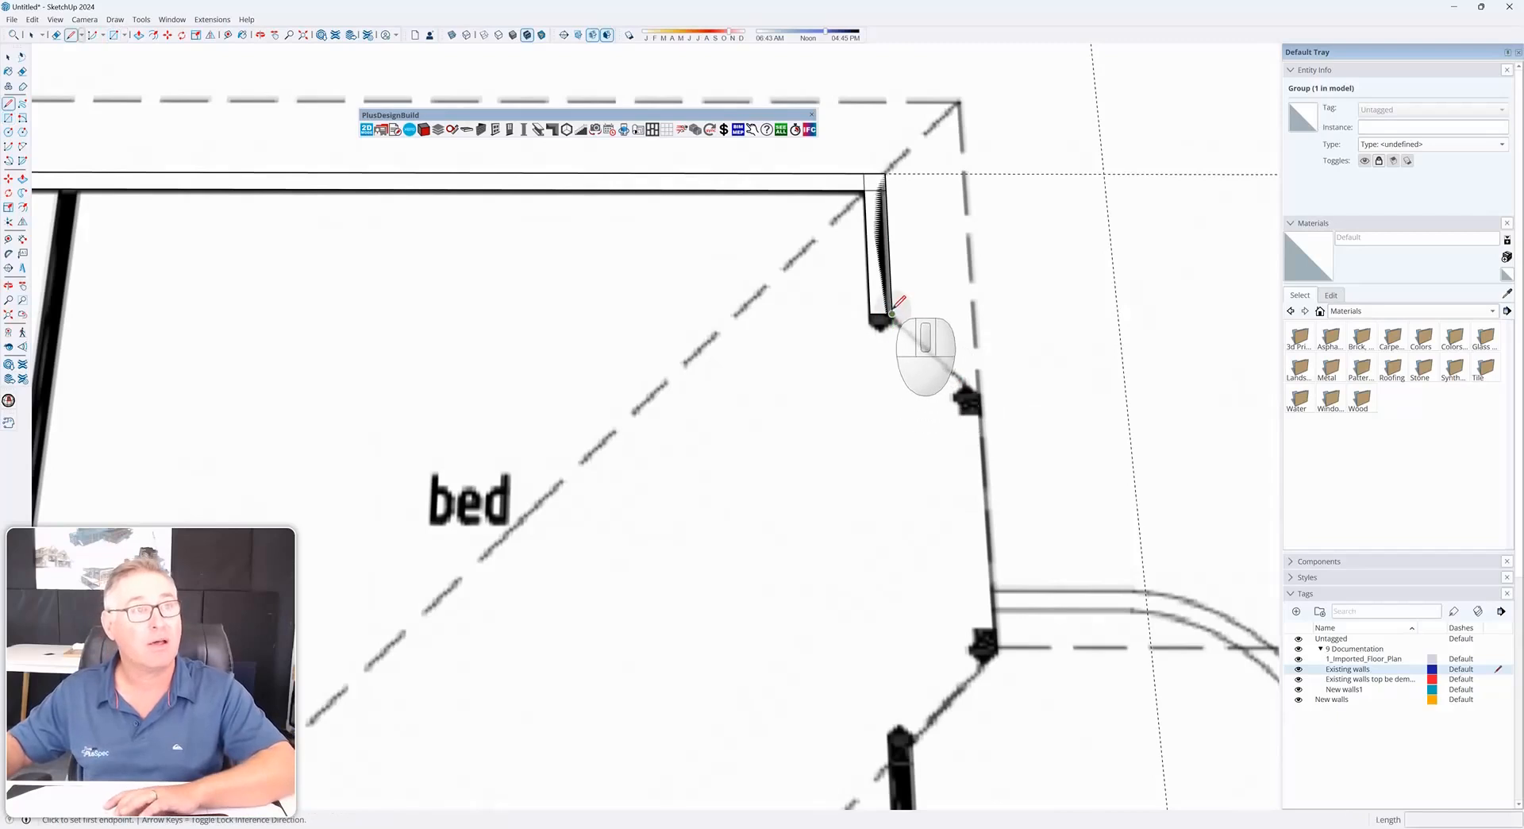
click(899, 447)
key(space)
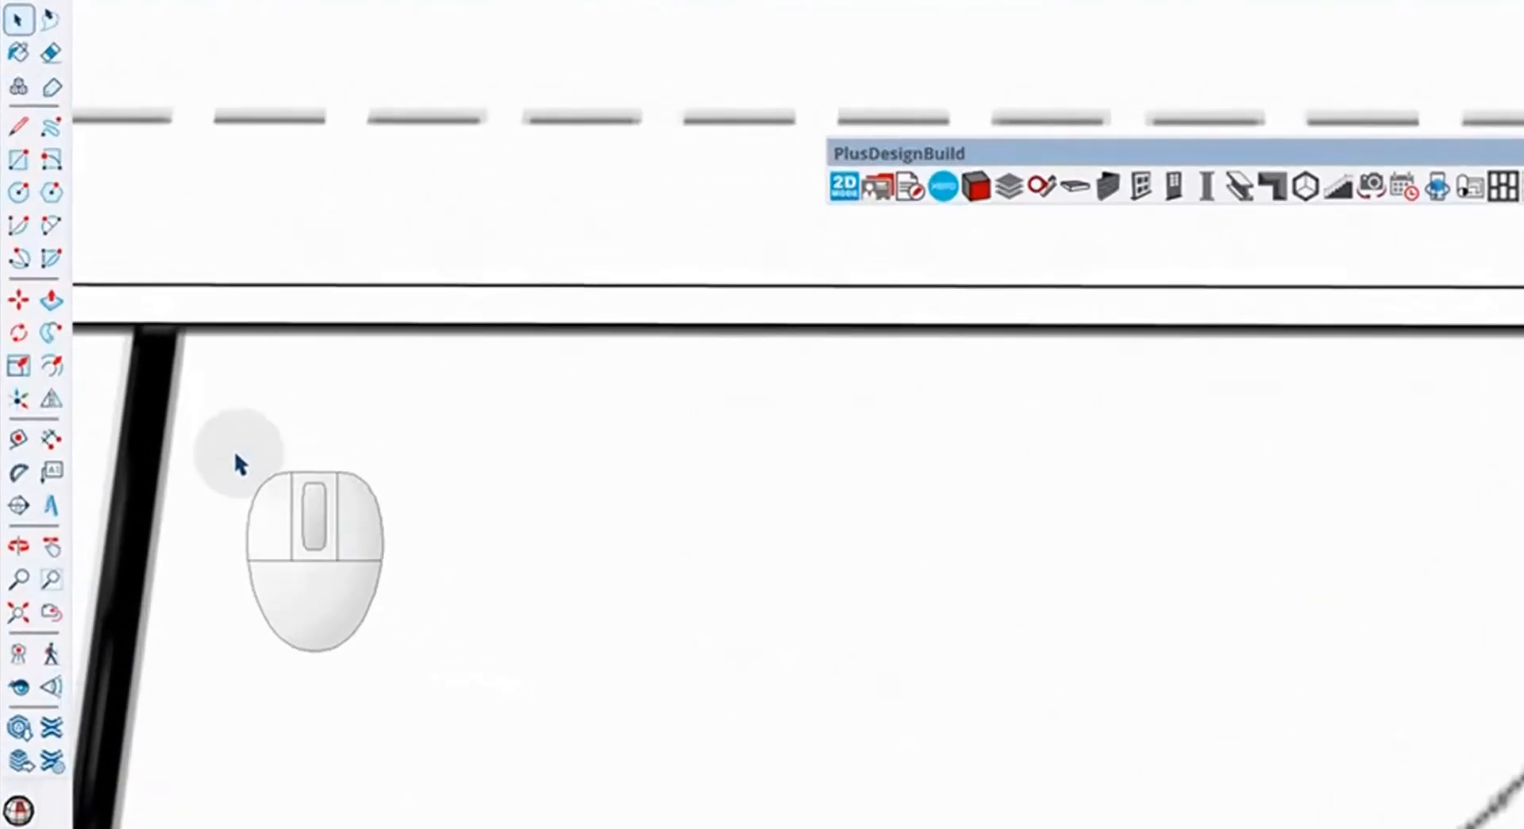
click(19, 335)
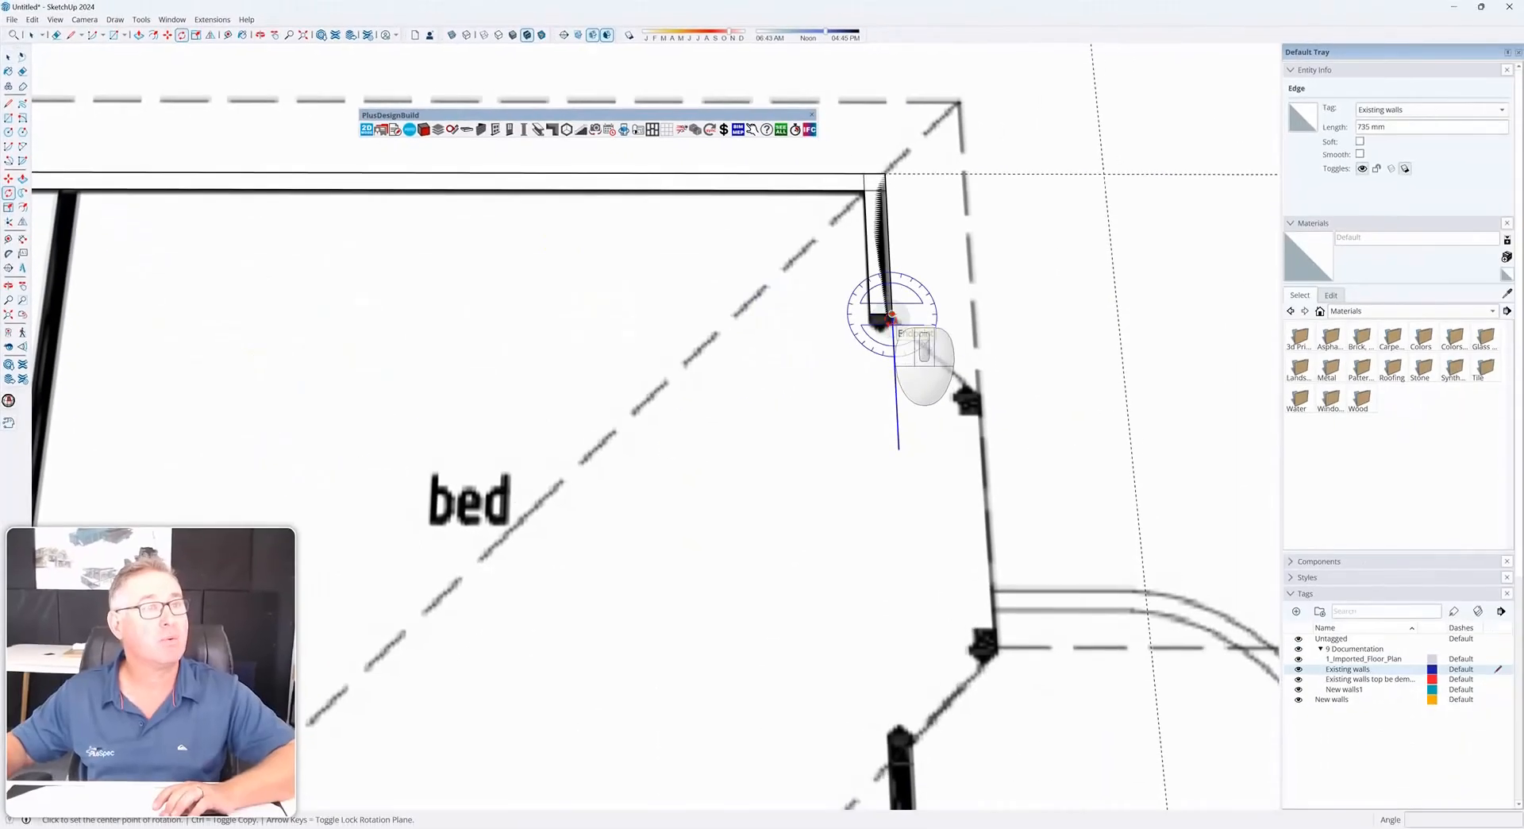
click(892, 314)
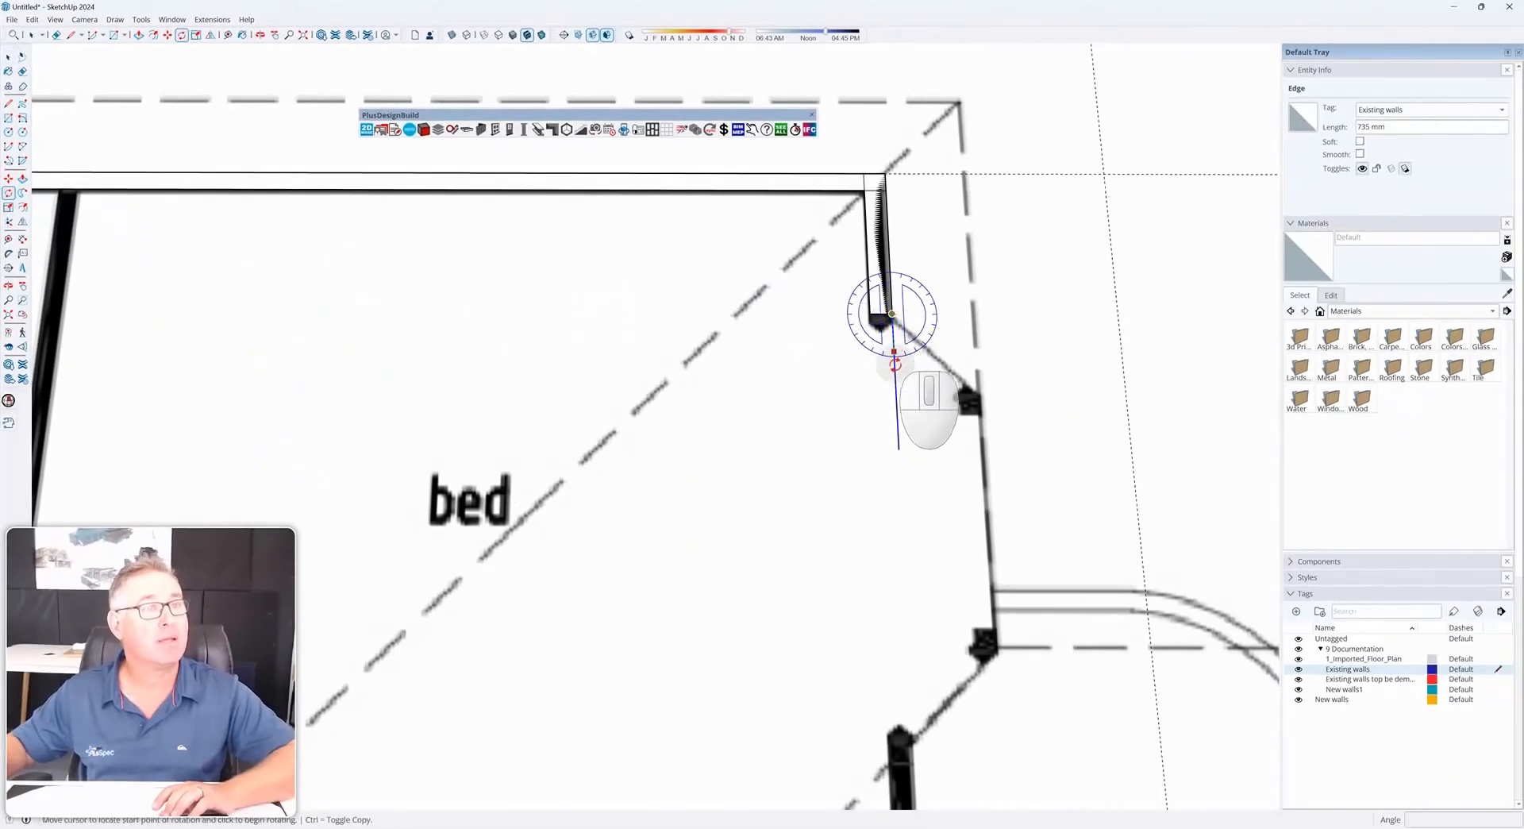
click(896, 393)
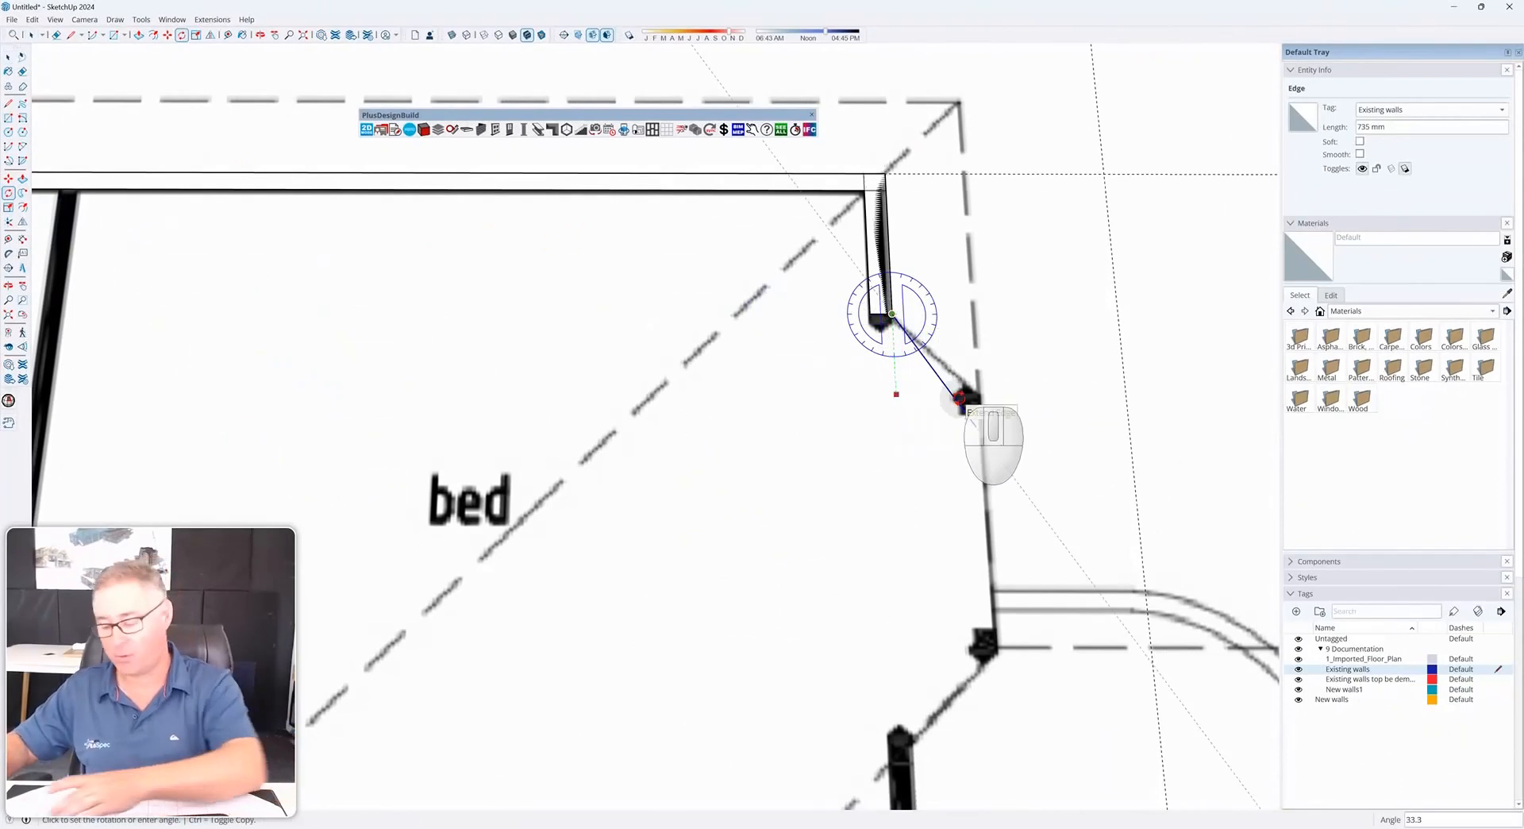
key(Return)
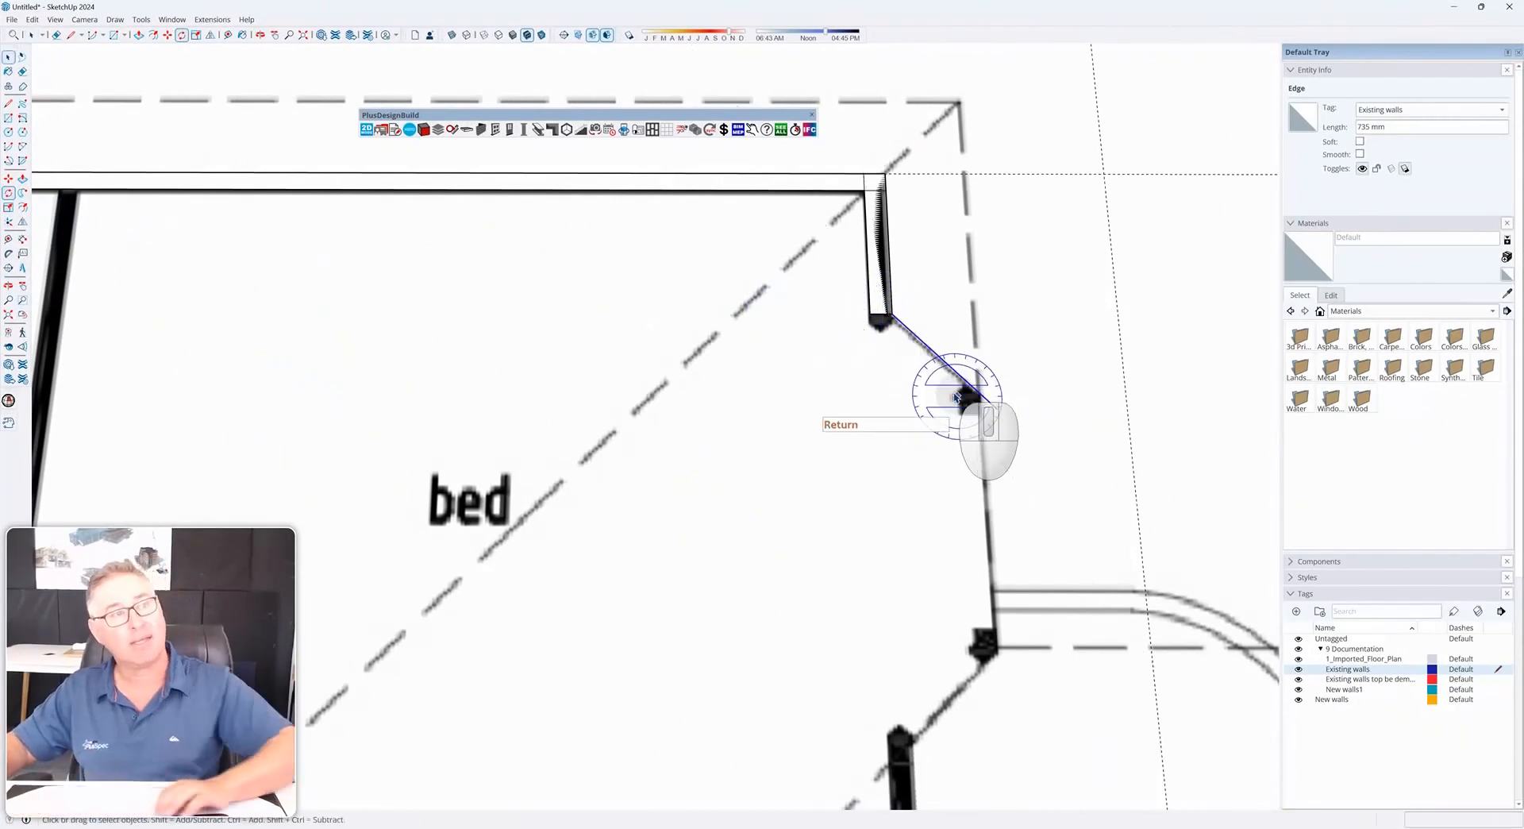
Offset a guide 90 from the angled line along the bay wall
key(space)
scroll(937, 358, up, 3)
key(t)
click(902, 316)
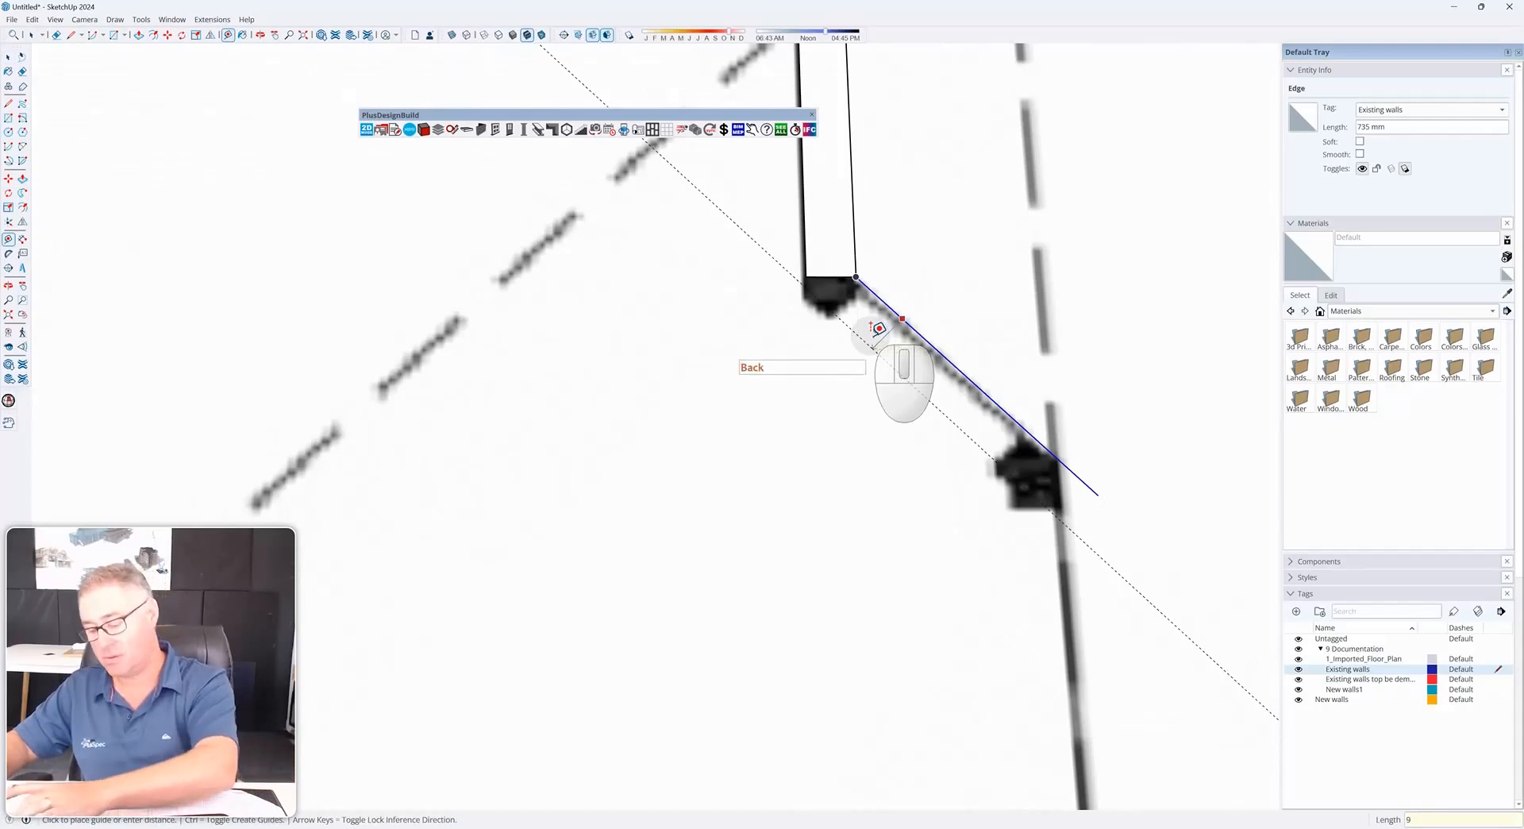
text(90)
key(Return)
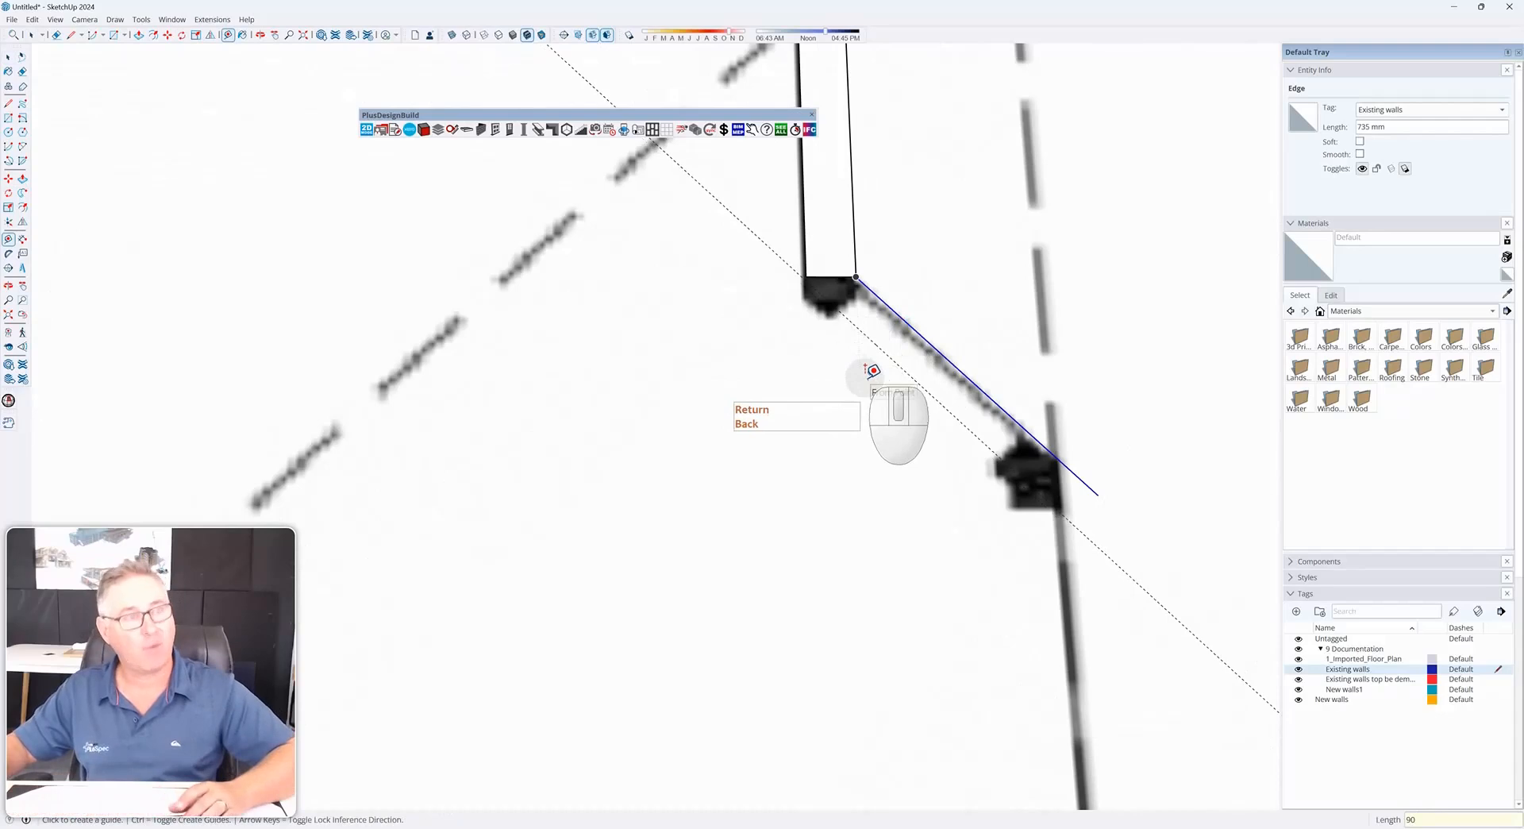
scroll(864, 378, down, 5)
scroll(948, 429, up, 2)
scroll(947, 429, up, 2)
scroll(961, 435, down, 1)
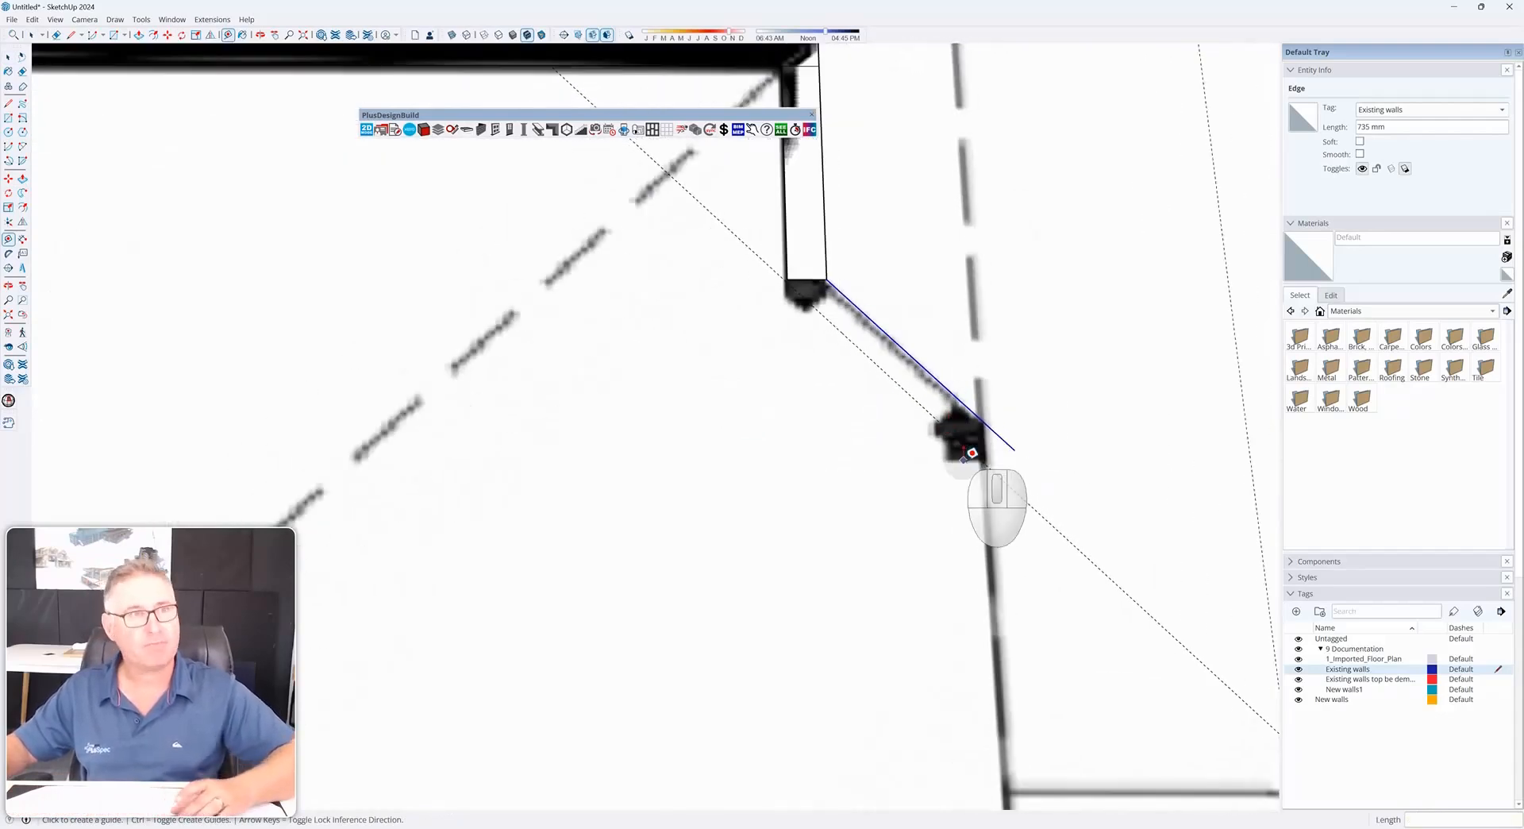
Add another guide 90 from the angled bay wall edge
click(1248, 429)
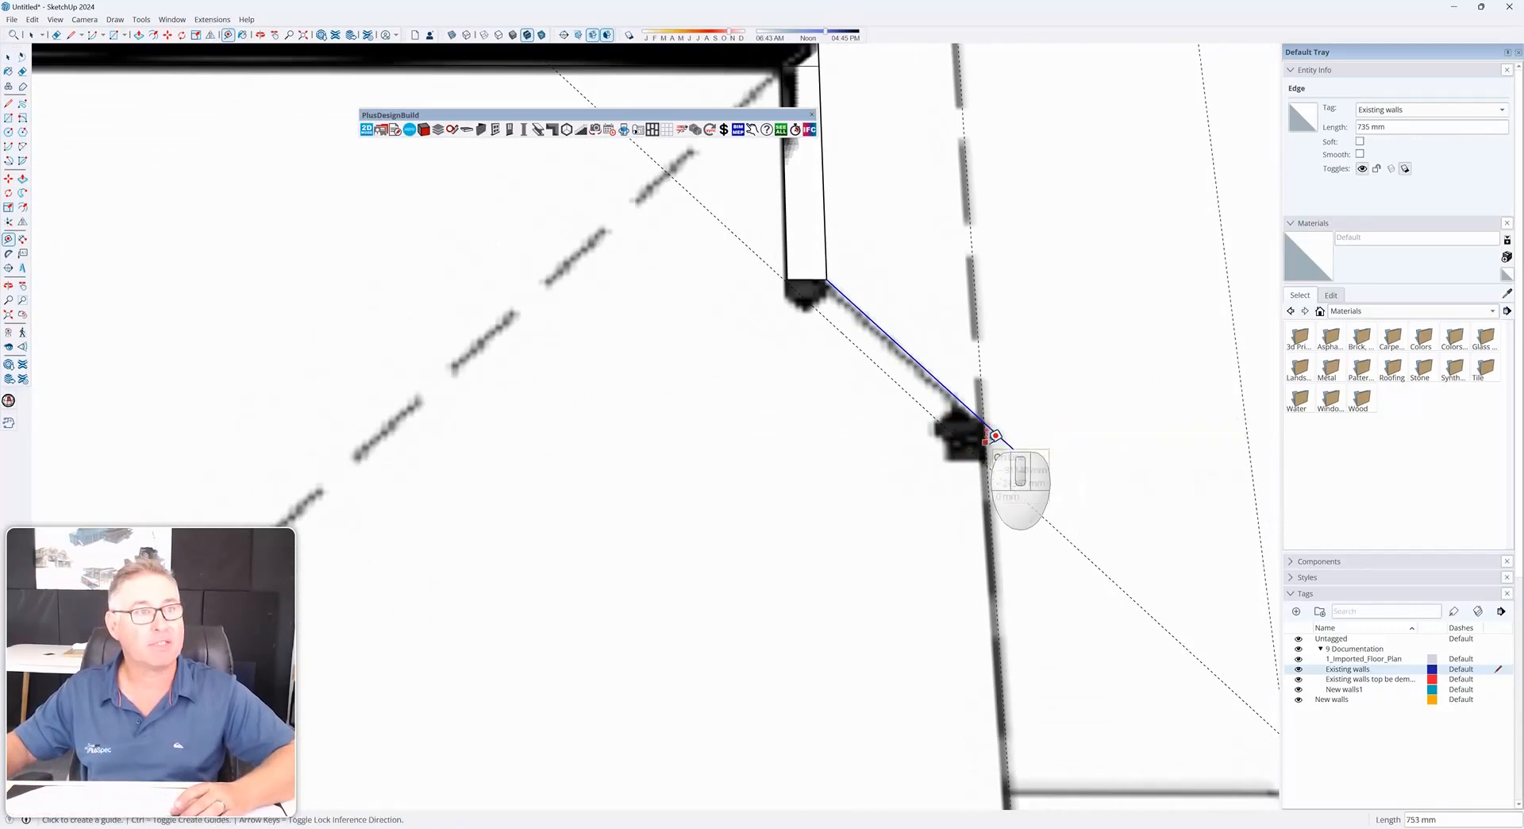
click(995, 435)
text(90)
key(Return)
key(space)
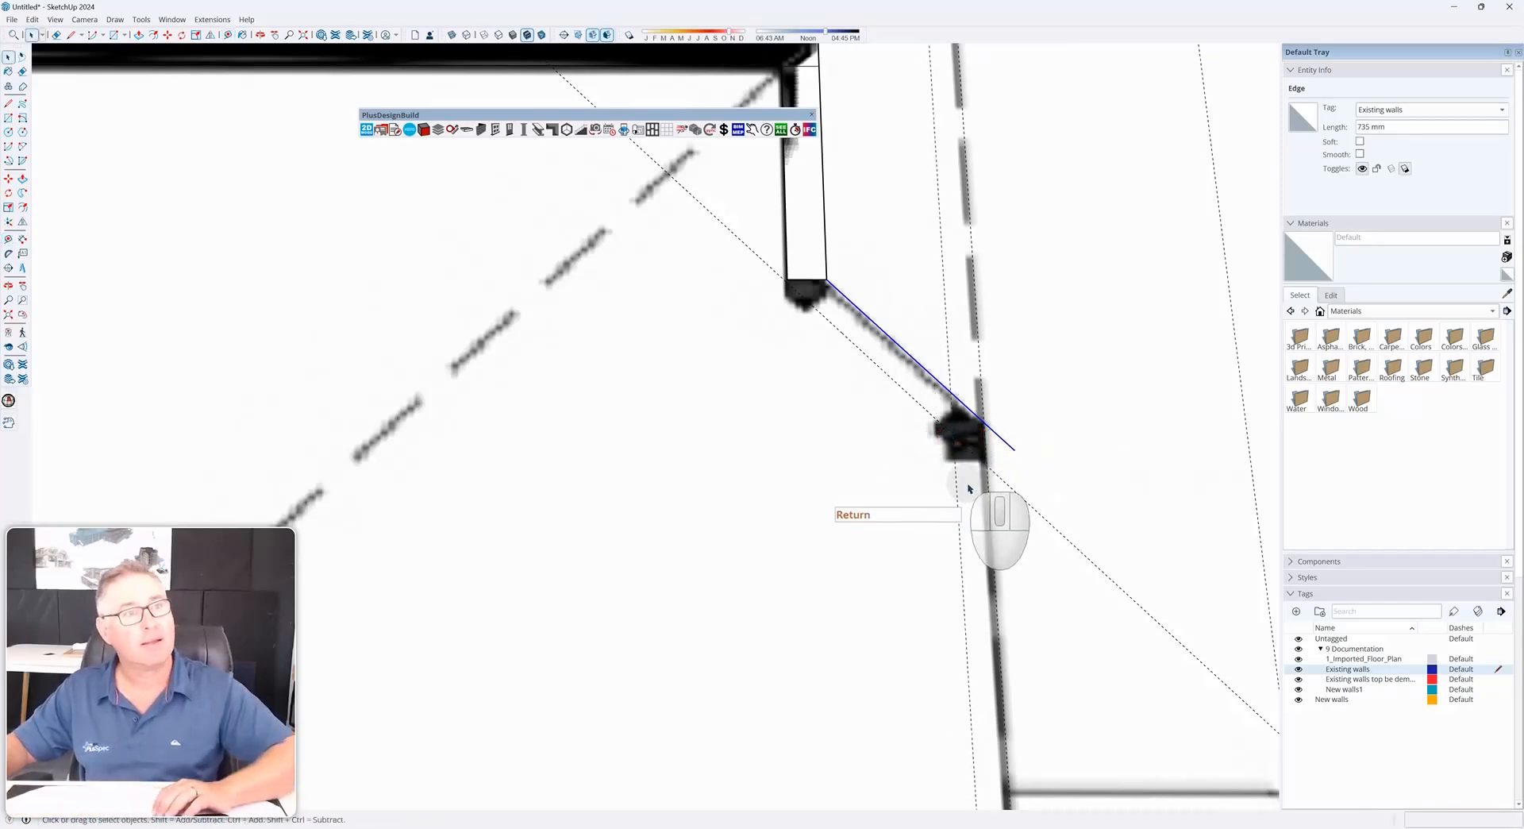
Draw a line along the inner face of the angled bay wall back to the wall corner
key(l)
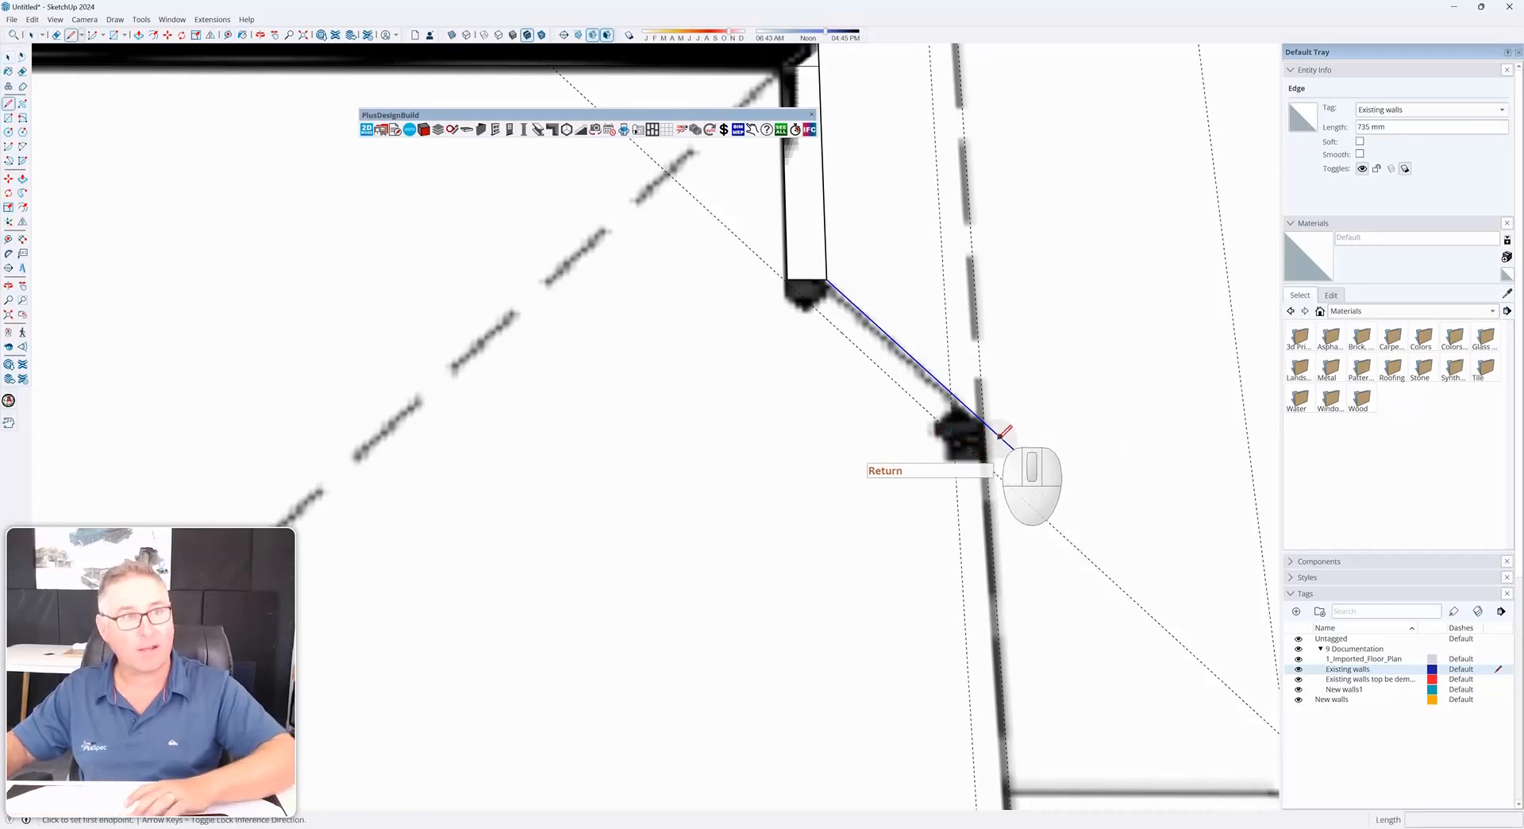
click(996, 608)
click(965, 609)
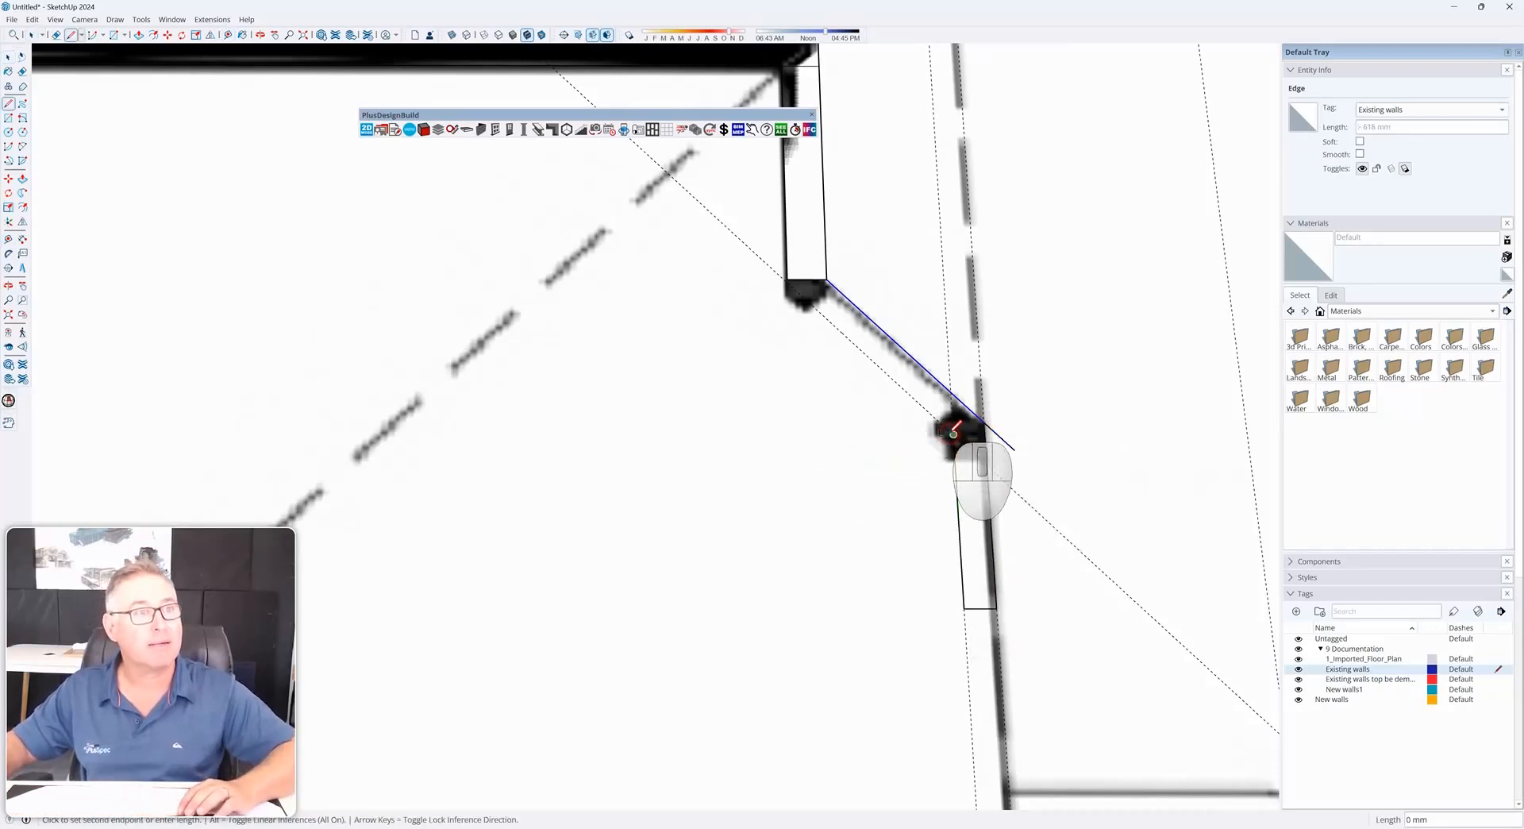
scroll(797, 278, up, 3)
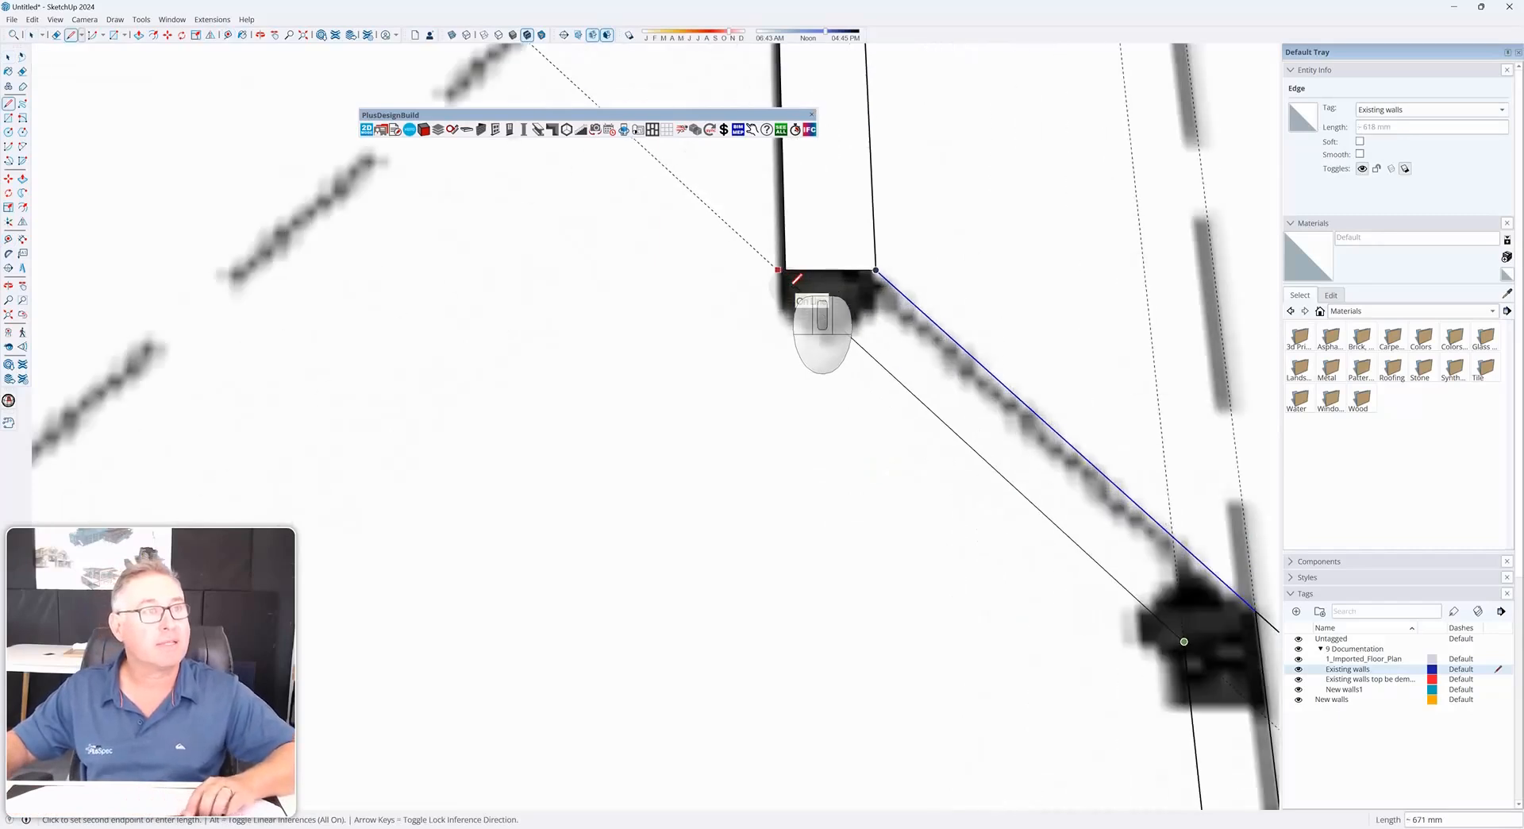
key(shift)
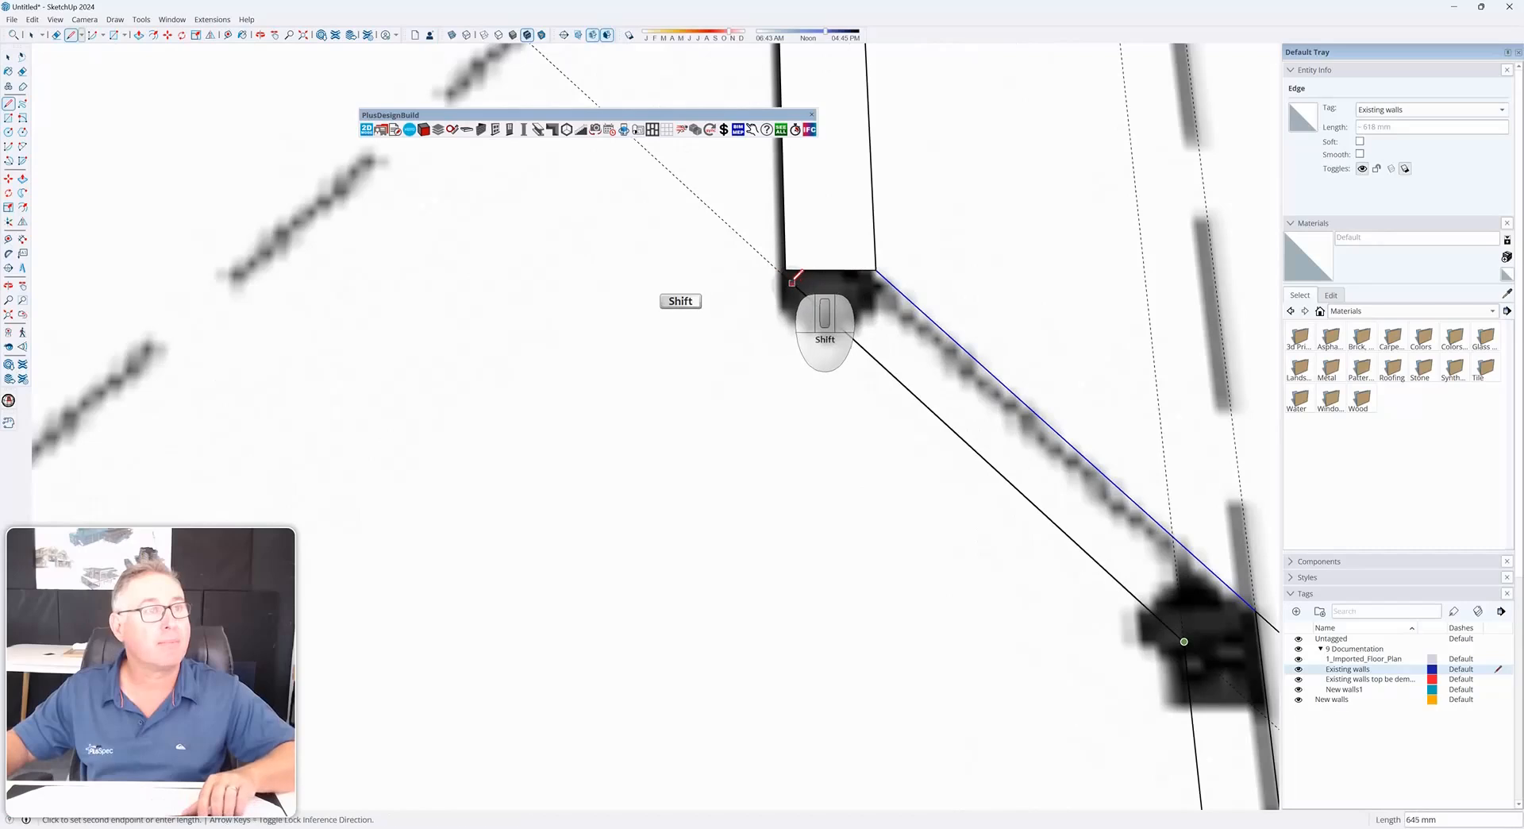
click(784, 270)
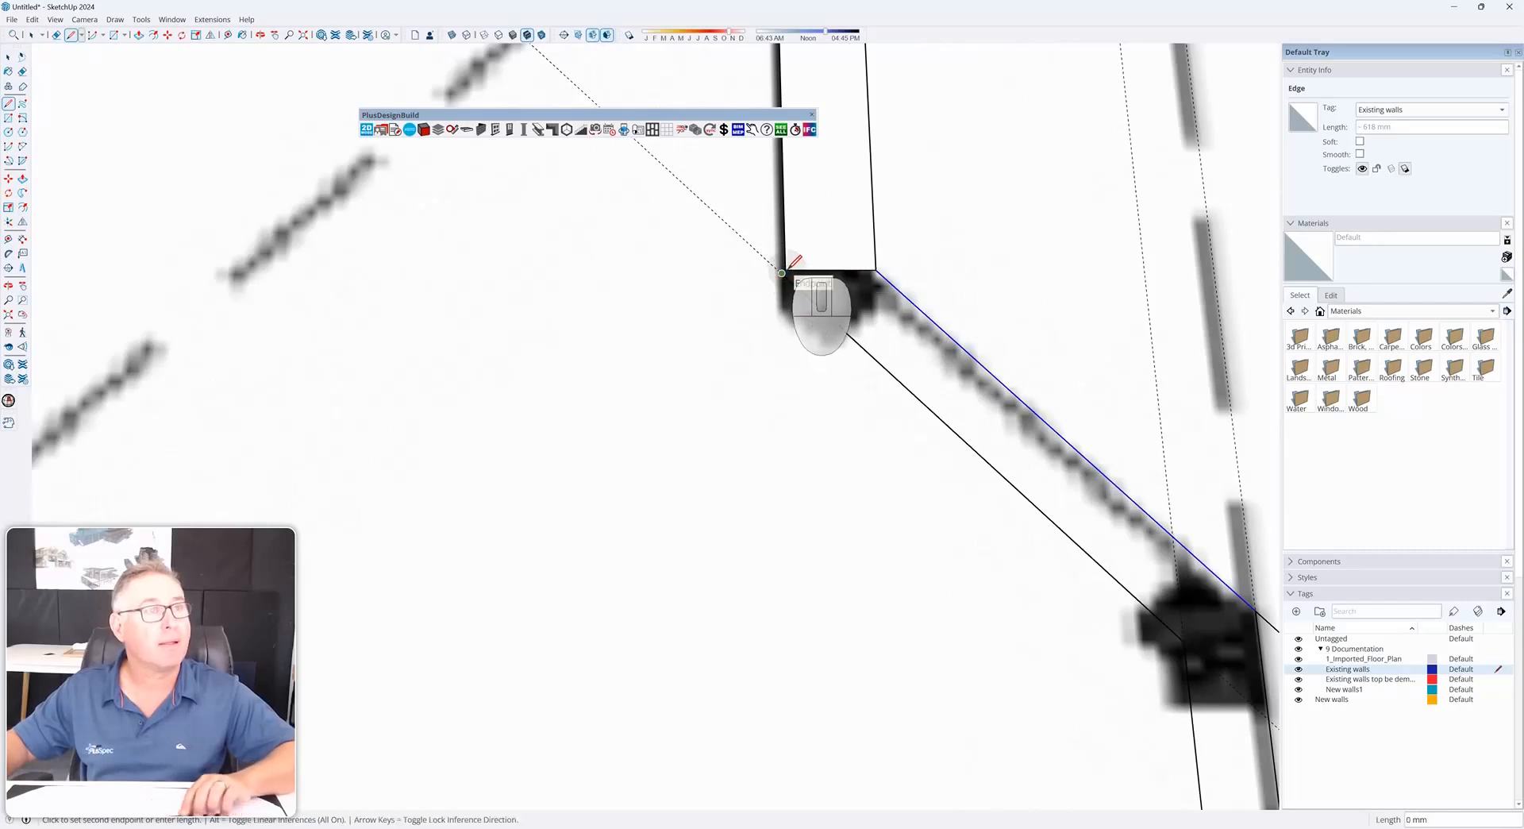
click(785, 270)
key(space)
Turn on colour by tag to view the traced walls in their tag colours
scroll(782, 317, down, 8)
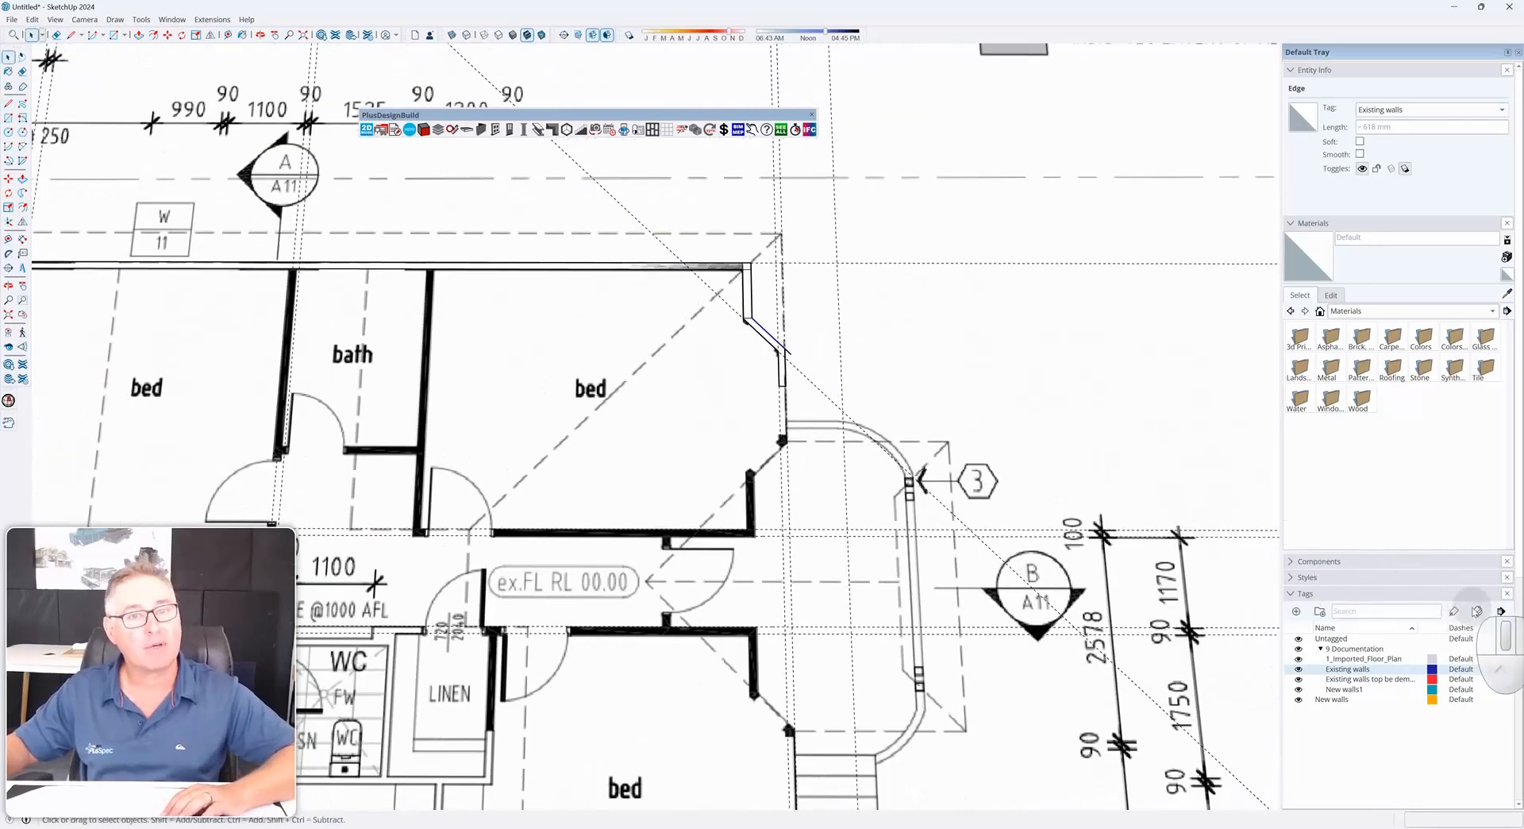
click(1477, 611)
middle_drag(770, 407, 722, 458)
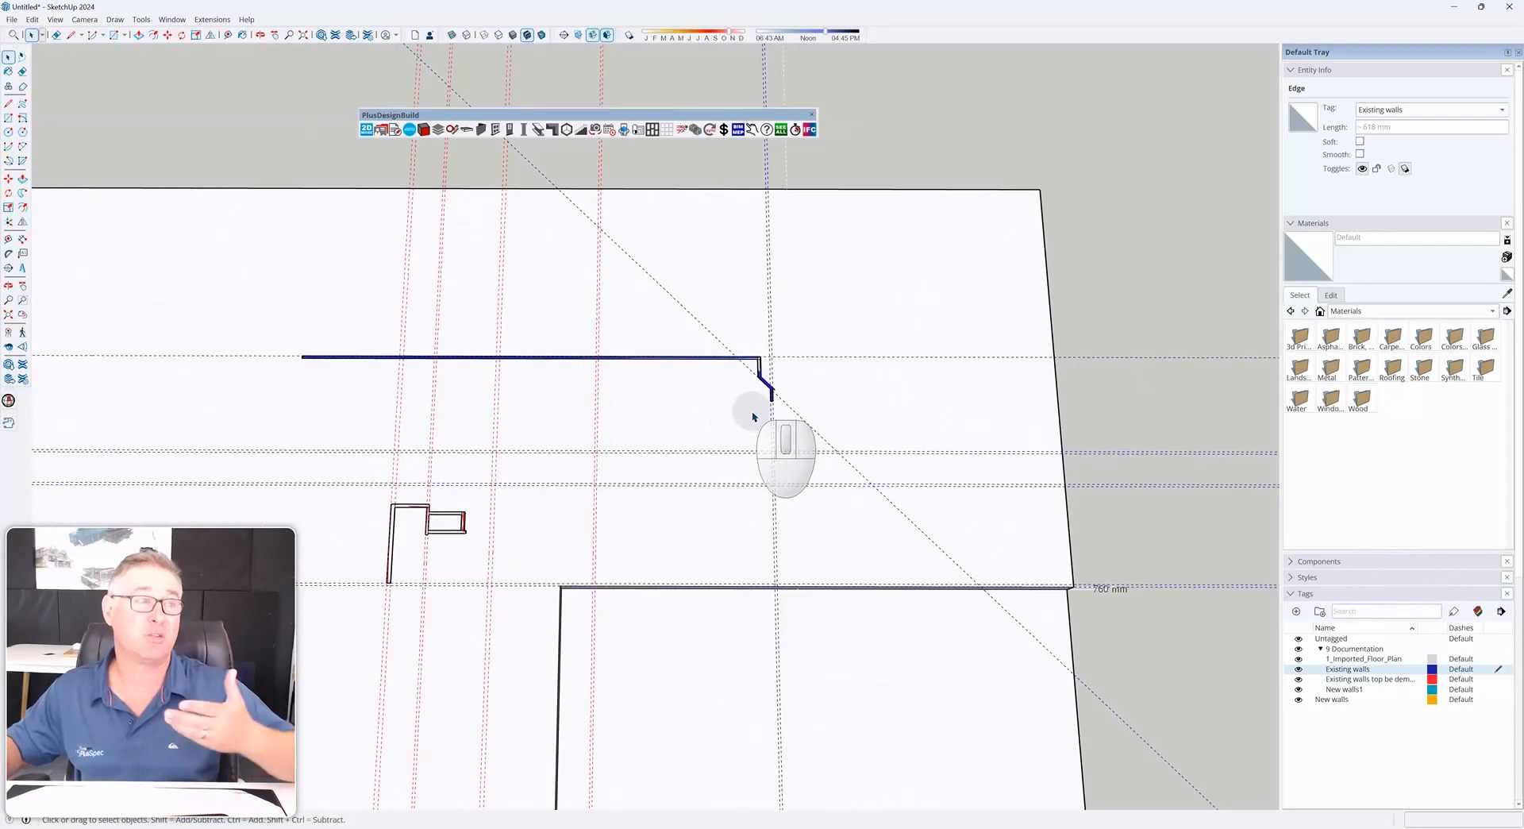
scroll(740, 423, up, 2)
scroll(854, 367, down, 4)
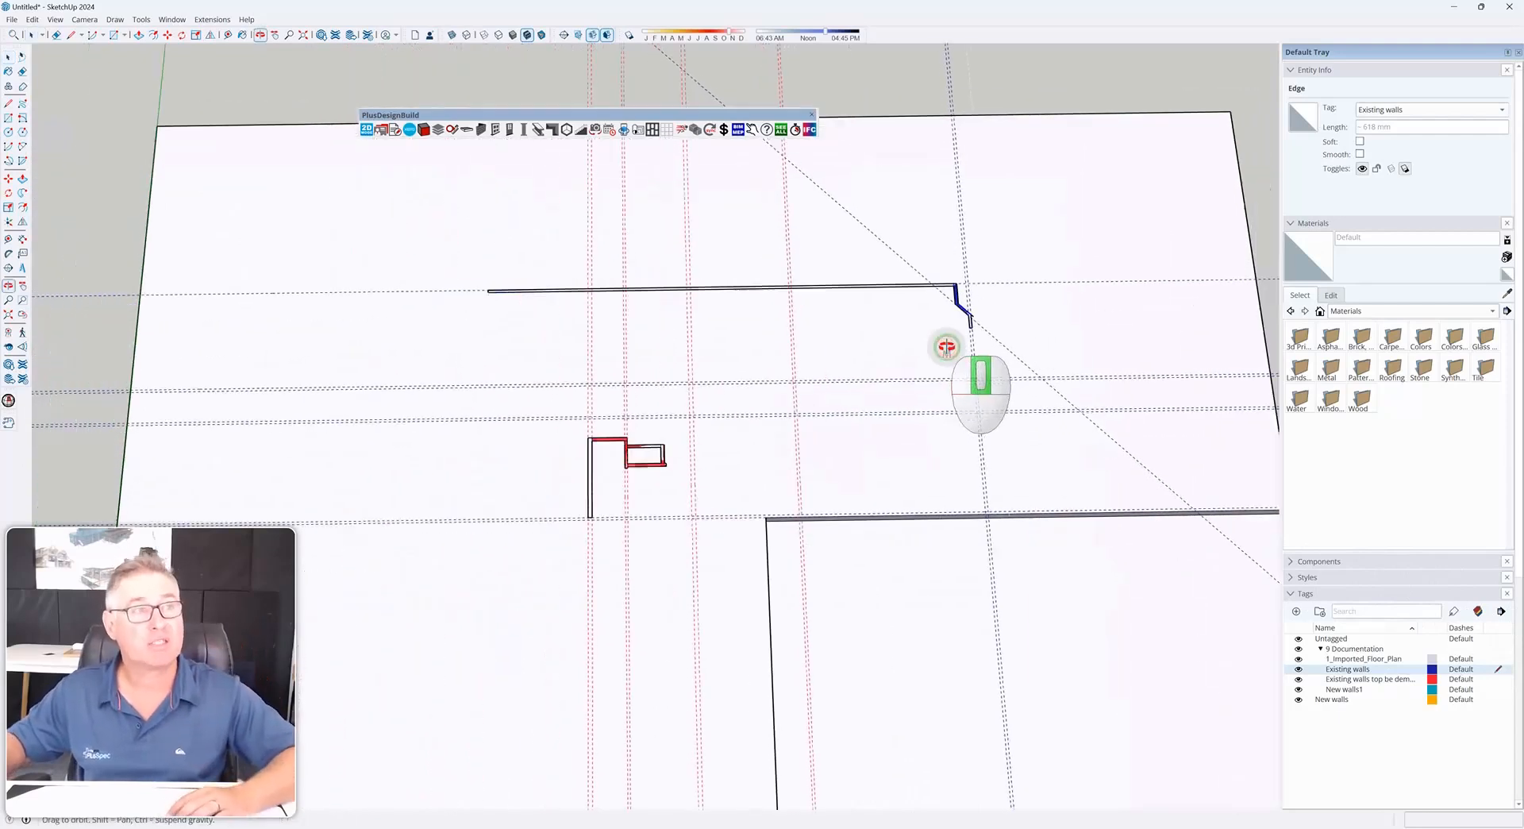
Hide the 1_Imported_Floor_Plan tag and clear the selection
click(550, 277)
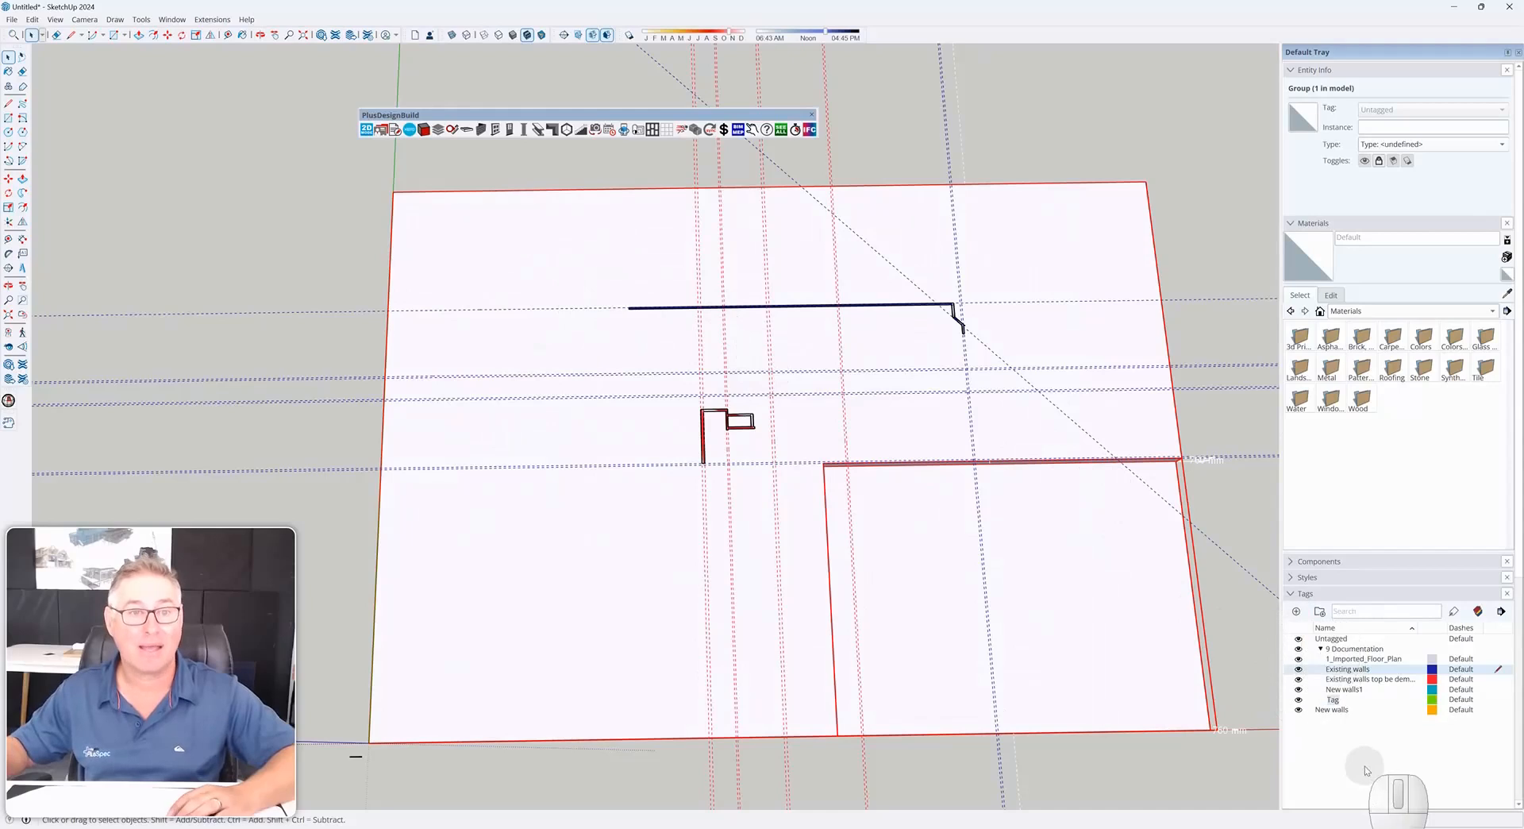
click(1299, 659)
click(1200, 257)
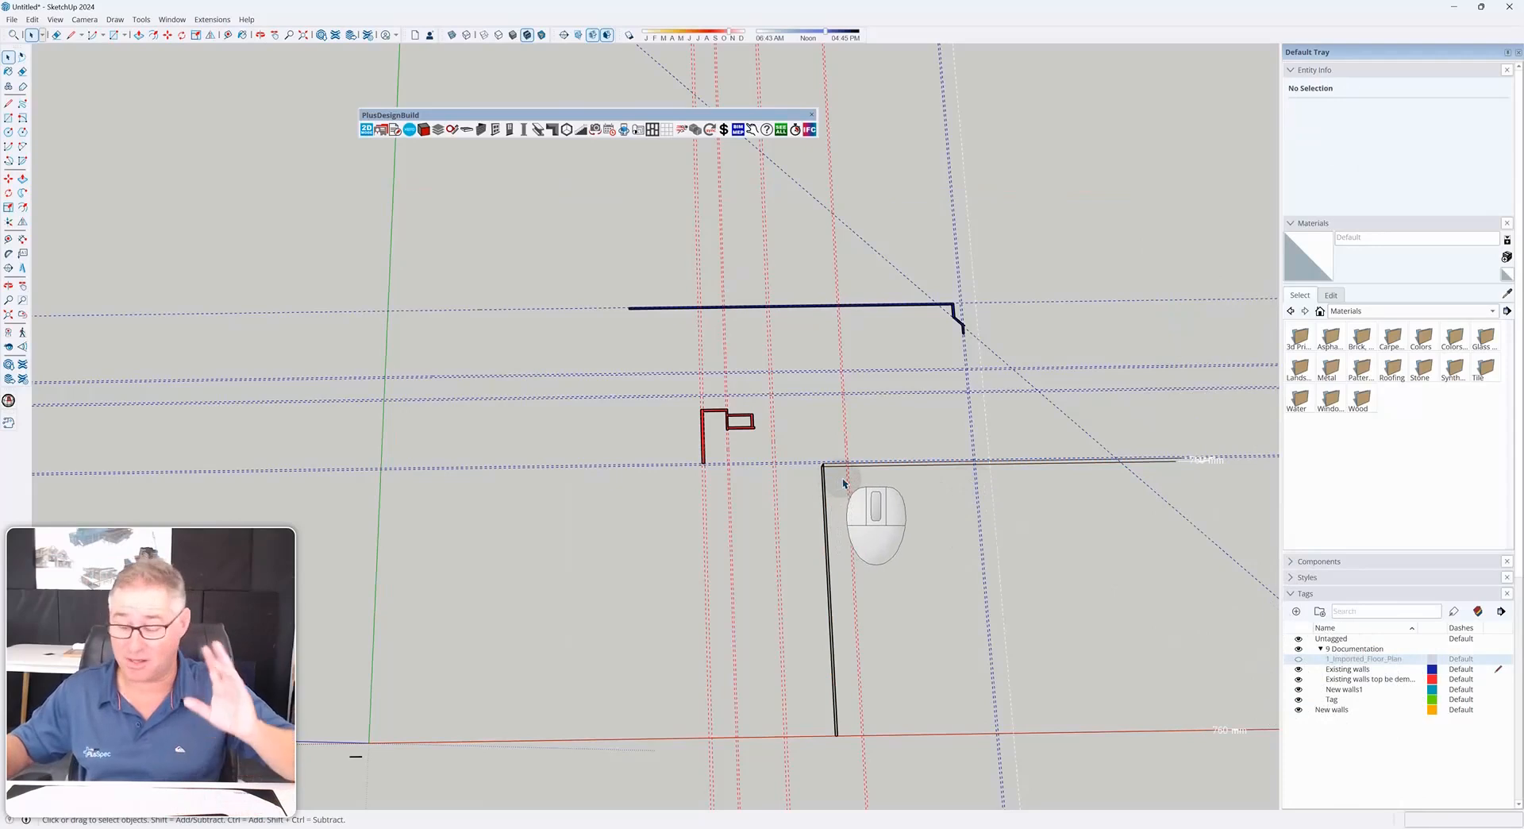
Show the floor plan again and switch colour by tag off
scroll(842, 496, down, 2)
middle_drag(845, 500, 726, 425)
click(781, 129)
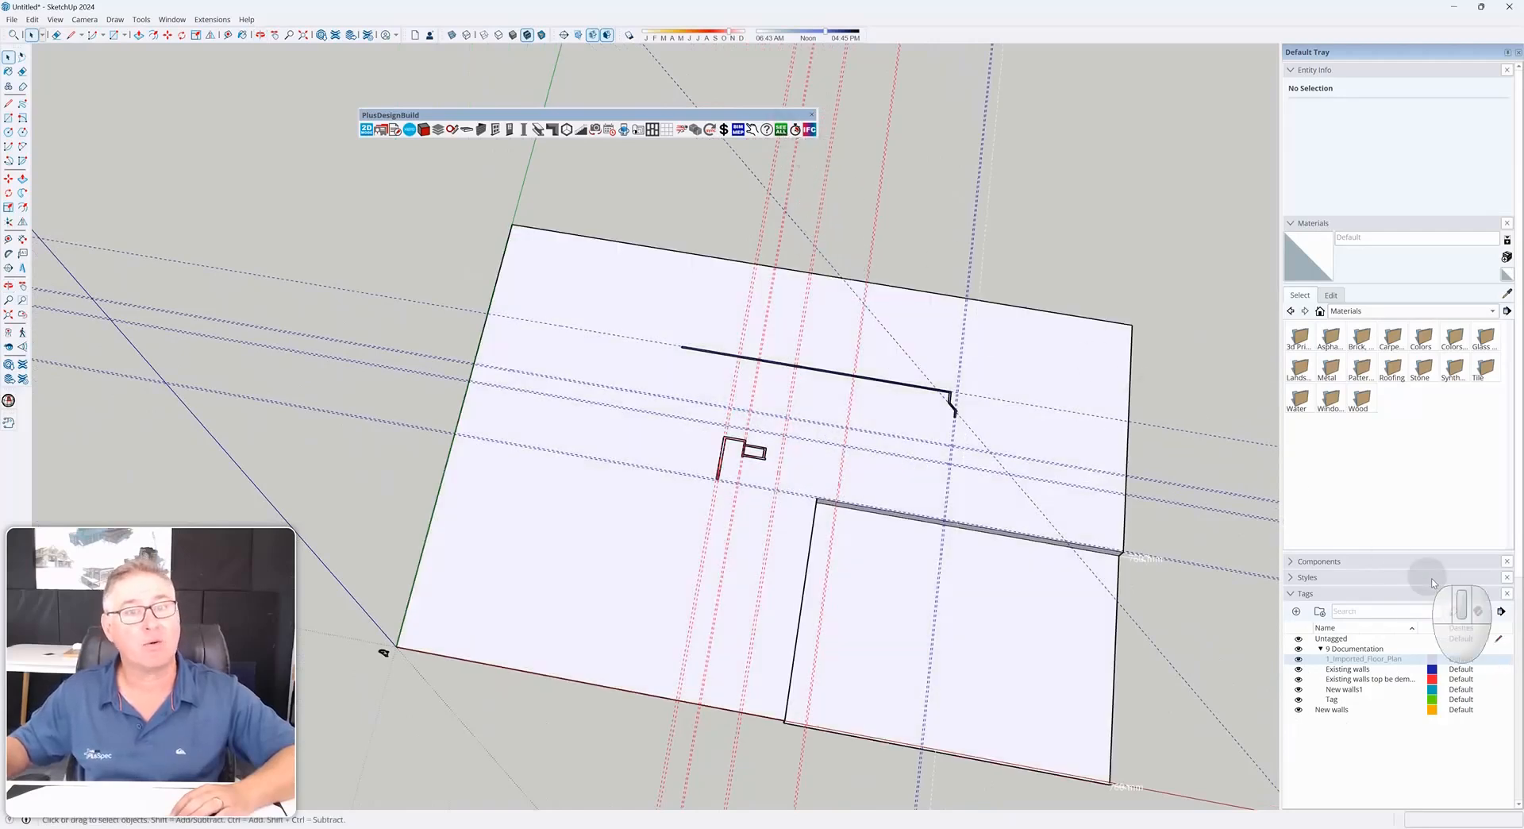
click(1479, 613)
middle_drag(818, 480, 527, 286)
scroll(778, 667, up, 3)
scroll(758, 615, down, 2)
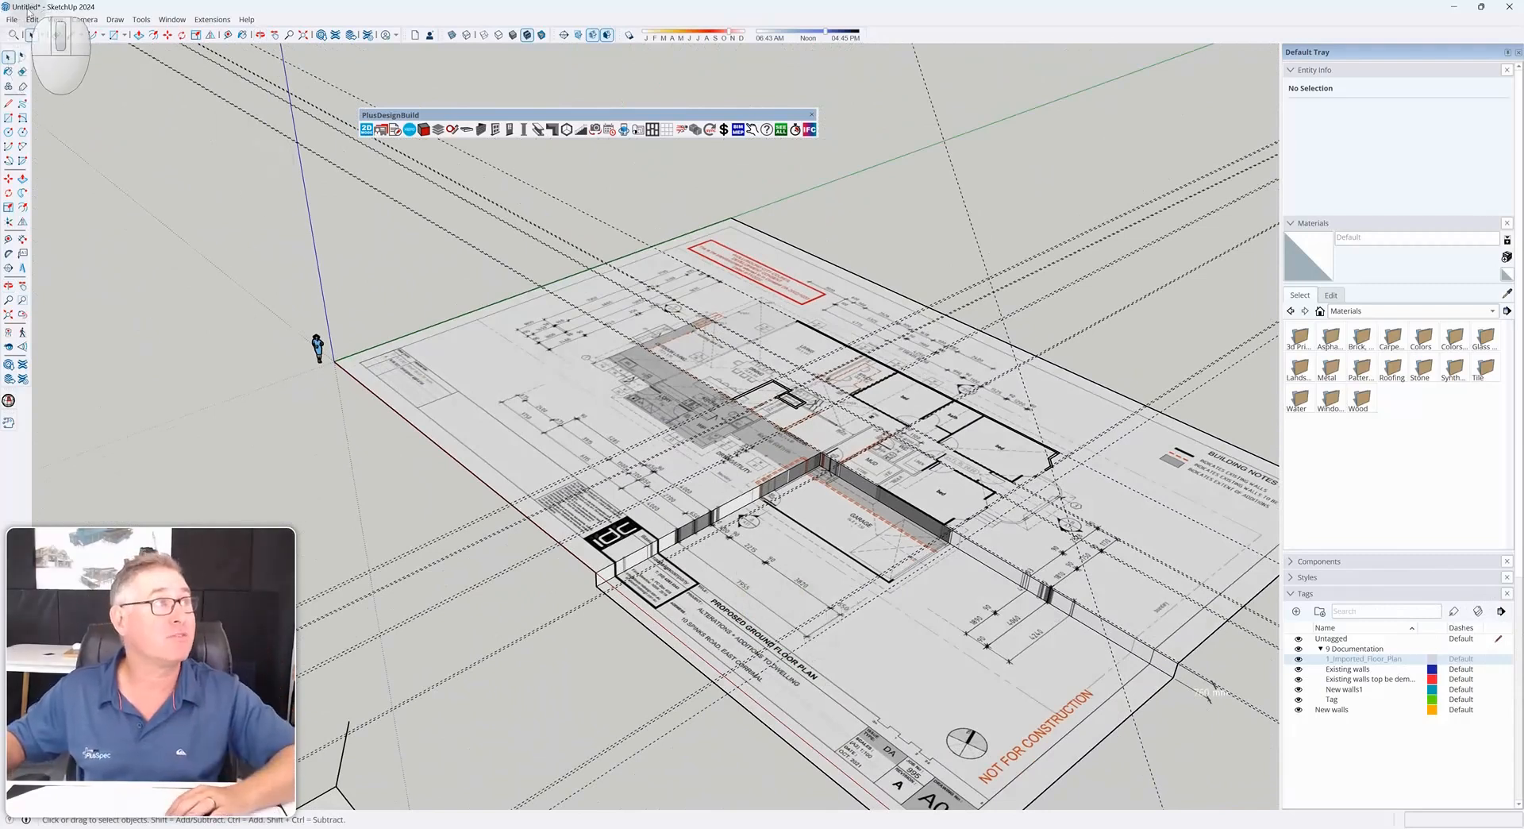
Save the model as training
click(12, 19)
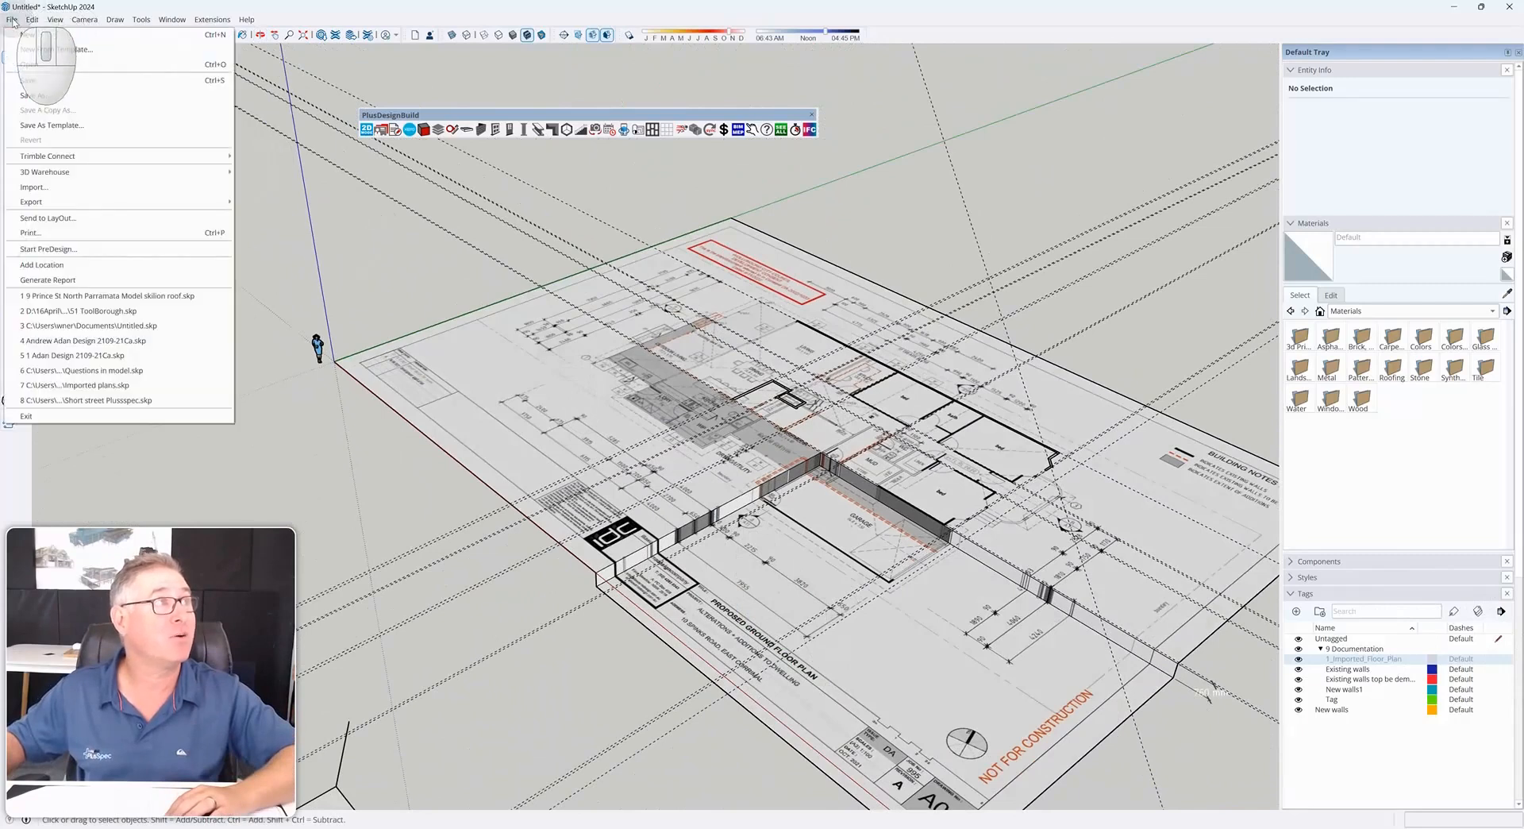
click(45, 82)
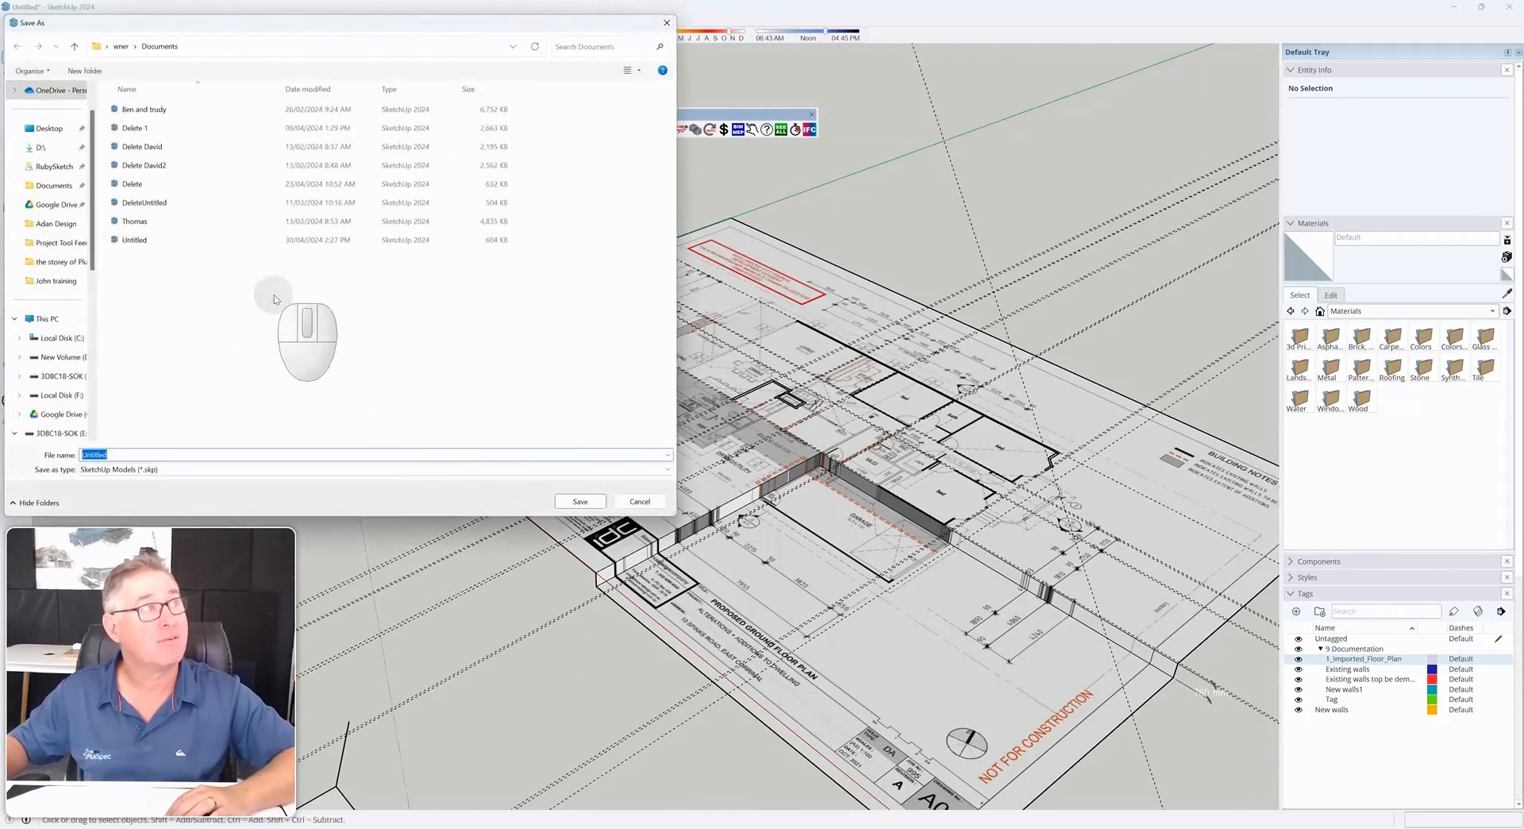
text(training)
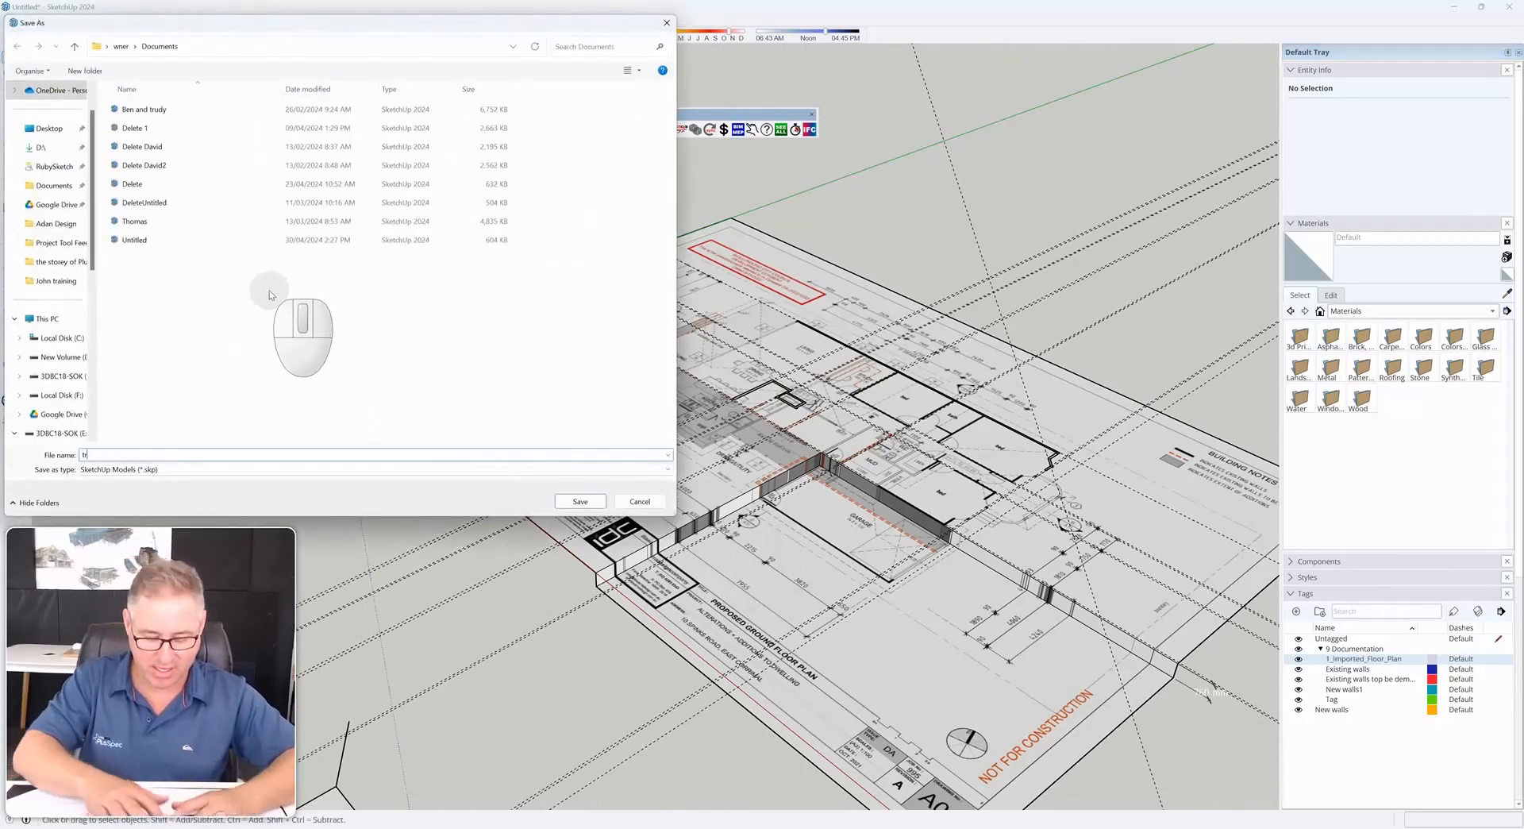
click(581, 501)
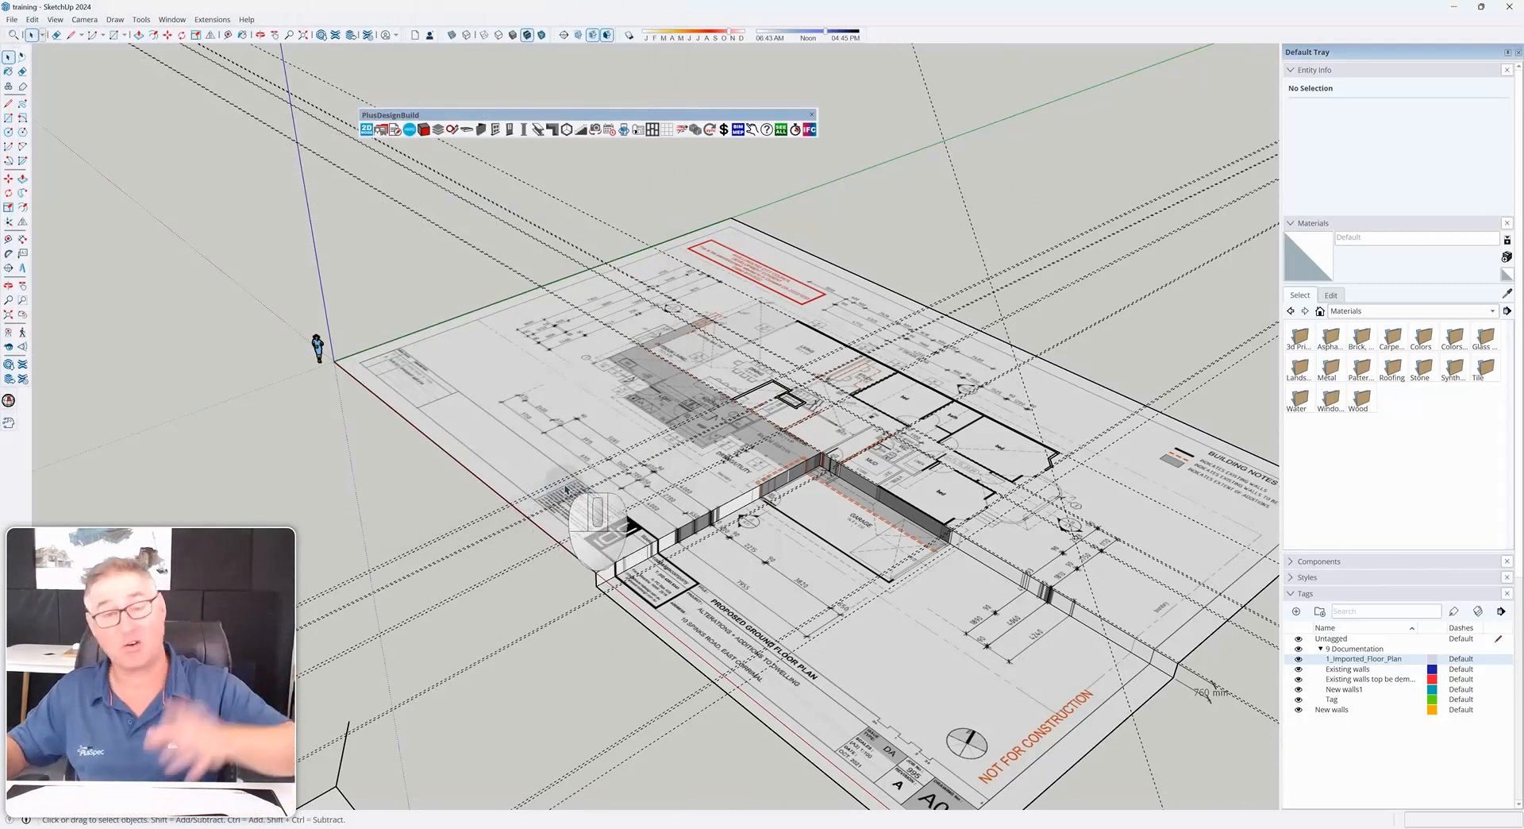
Make New walls1 the active tag, viewing the garage area of the plan
middle_drag(665, 514, 1167, 508)
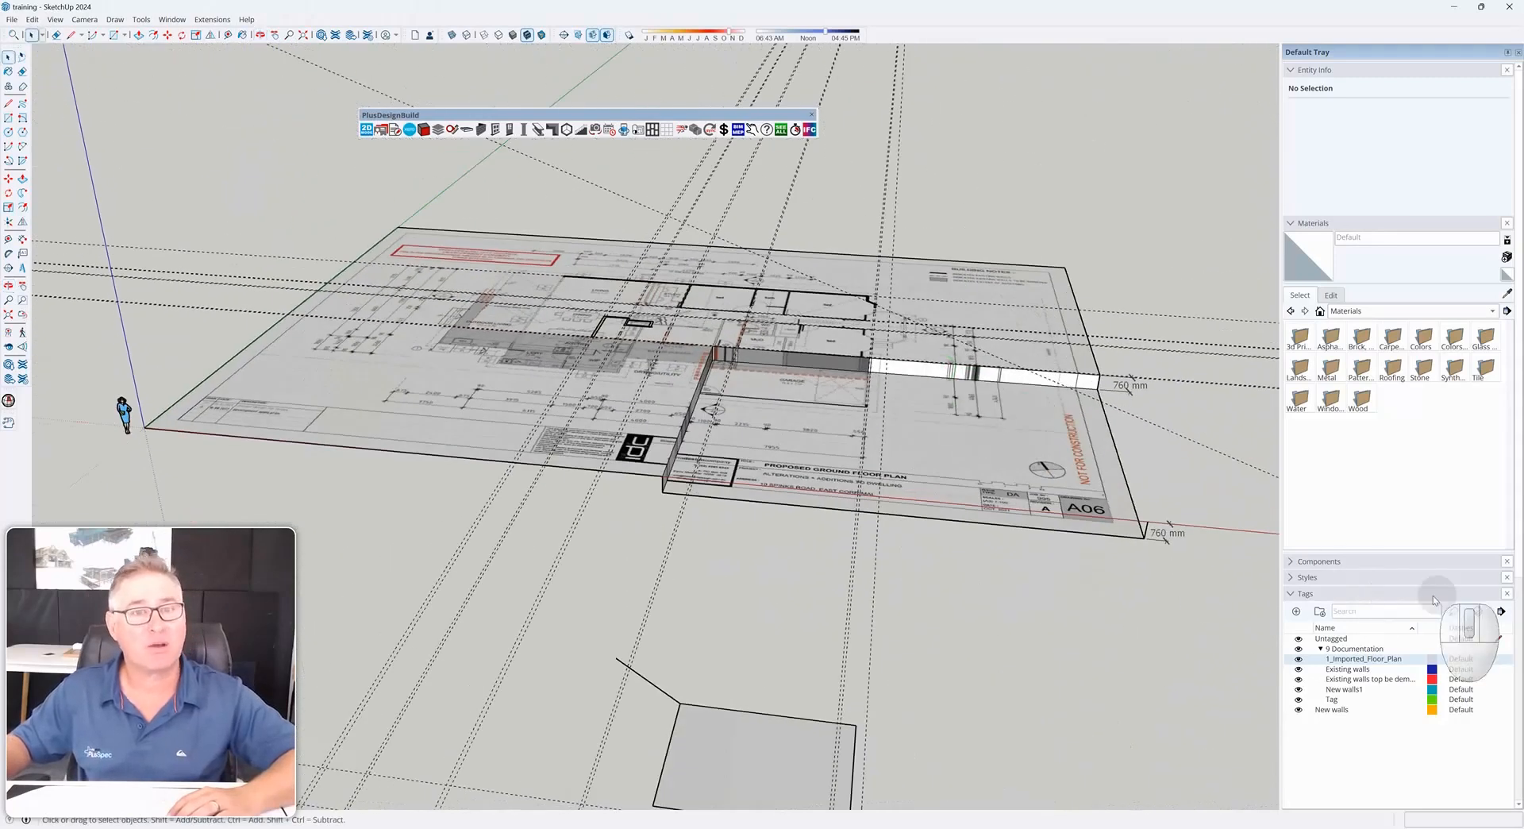
scroll(953, 434, up, 10)
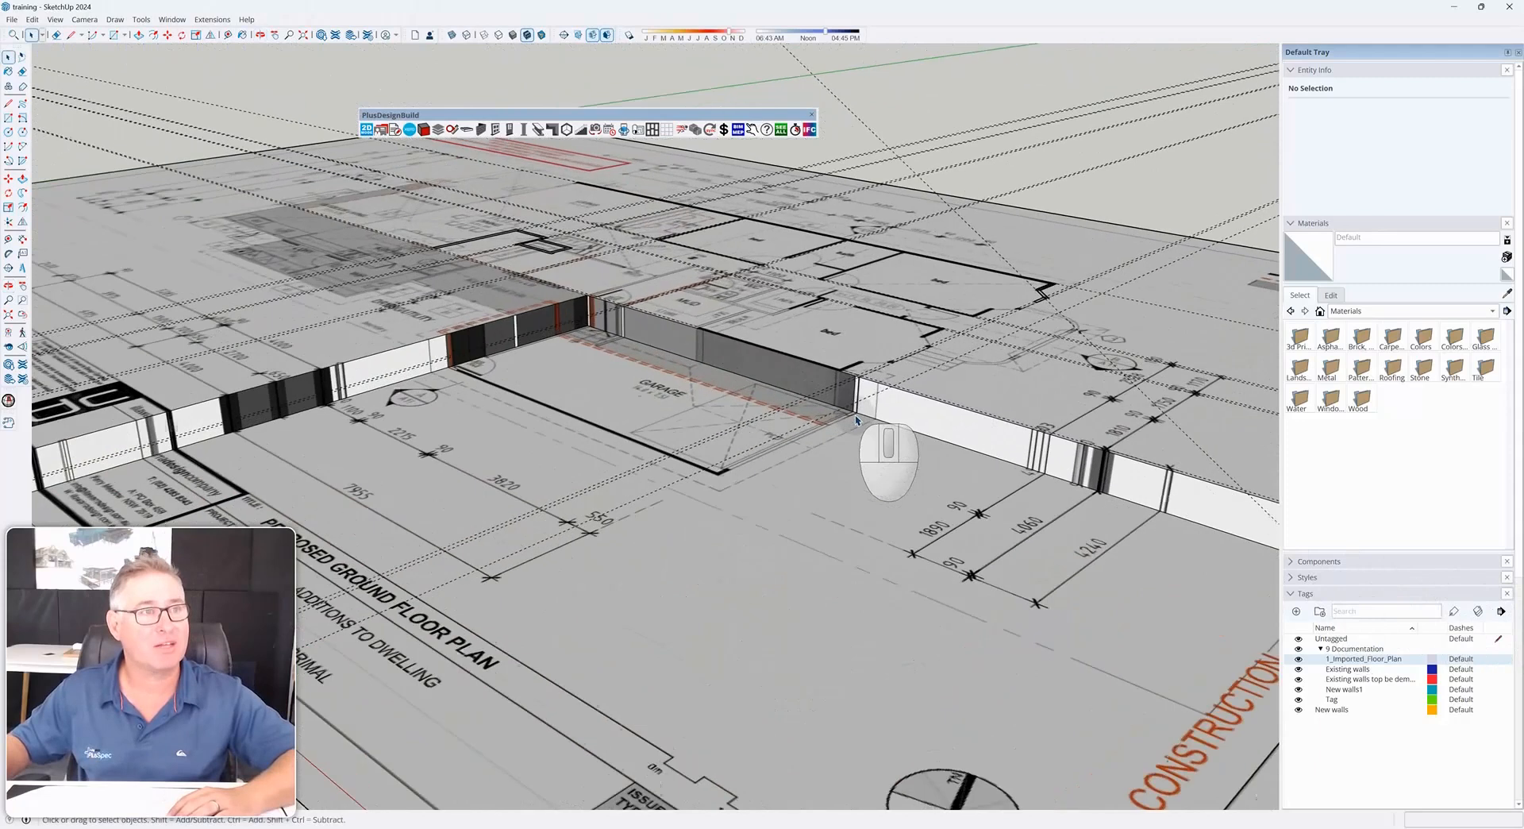
middle_drag(841, 425, 921, 475)
scroll(841, 436, down, 3)
scroll(918, 464, up, 3)
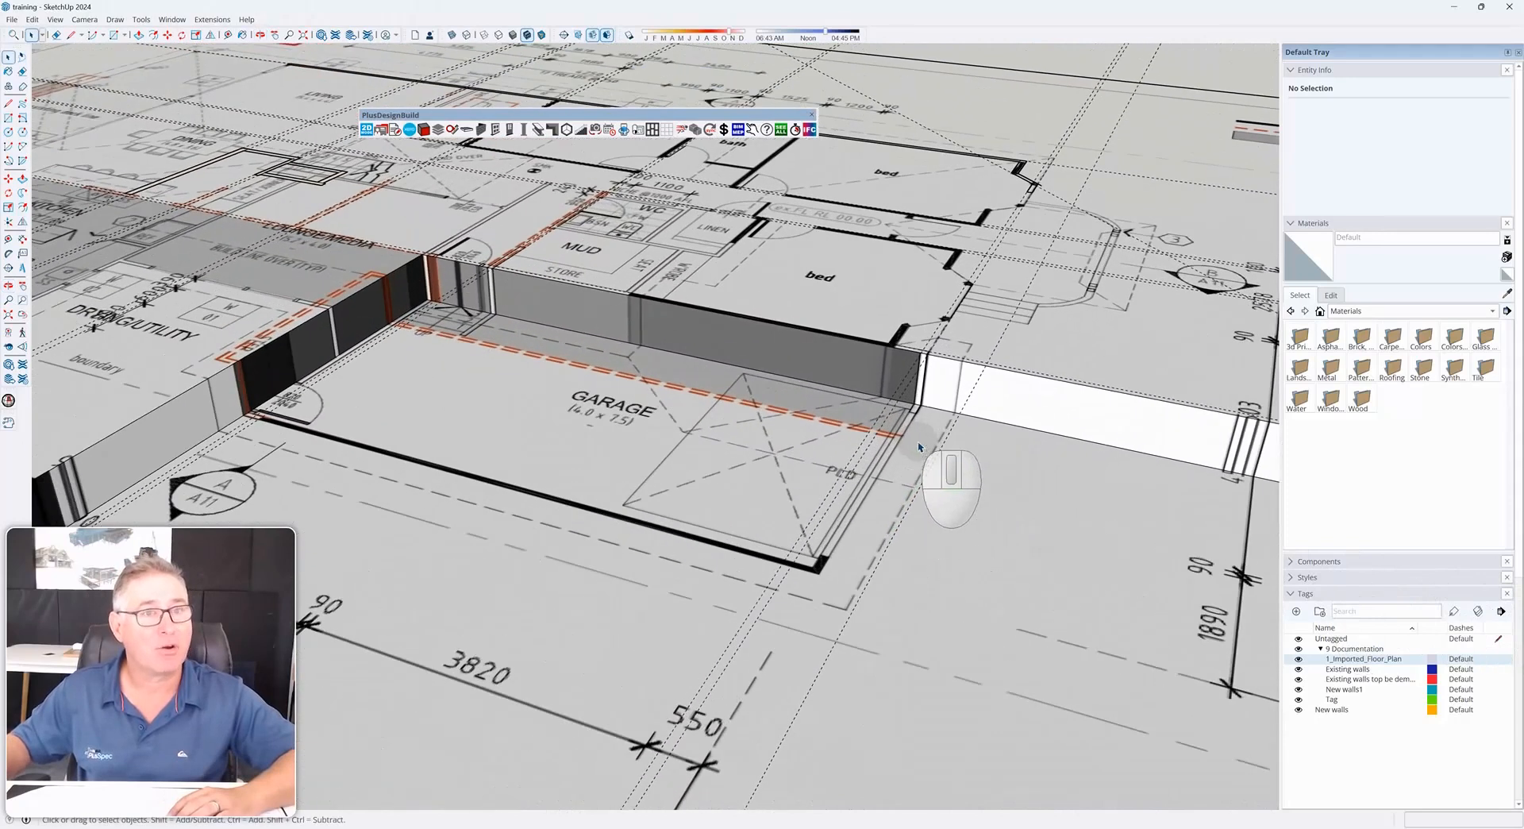
scroll(918, 419, up, 2)
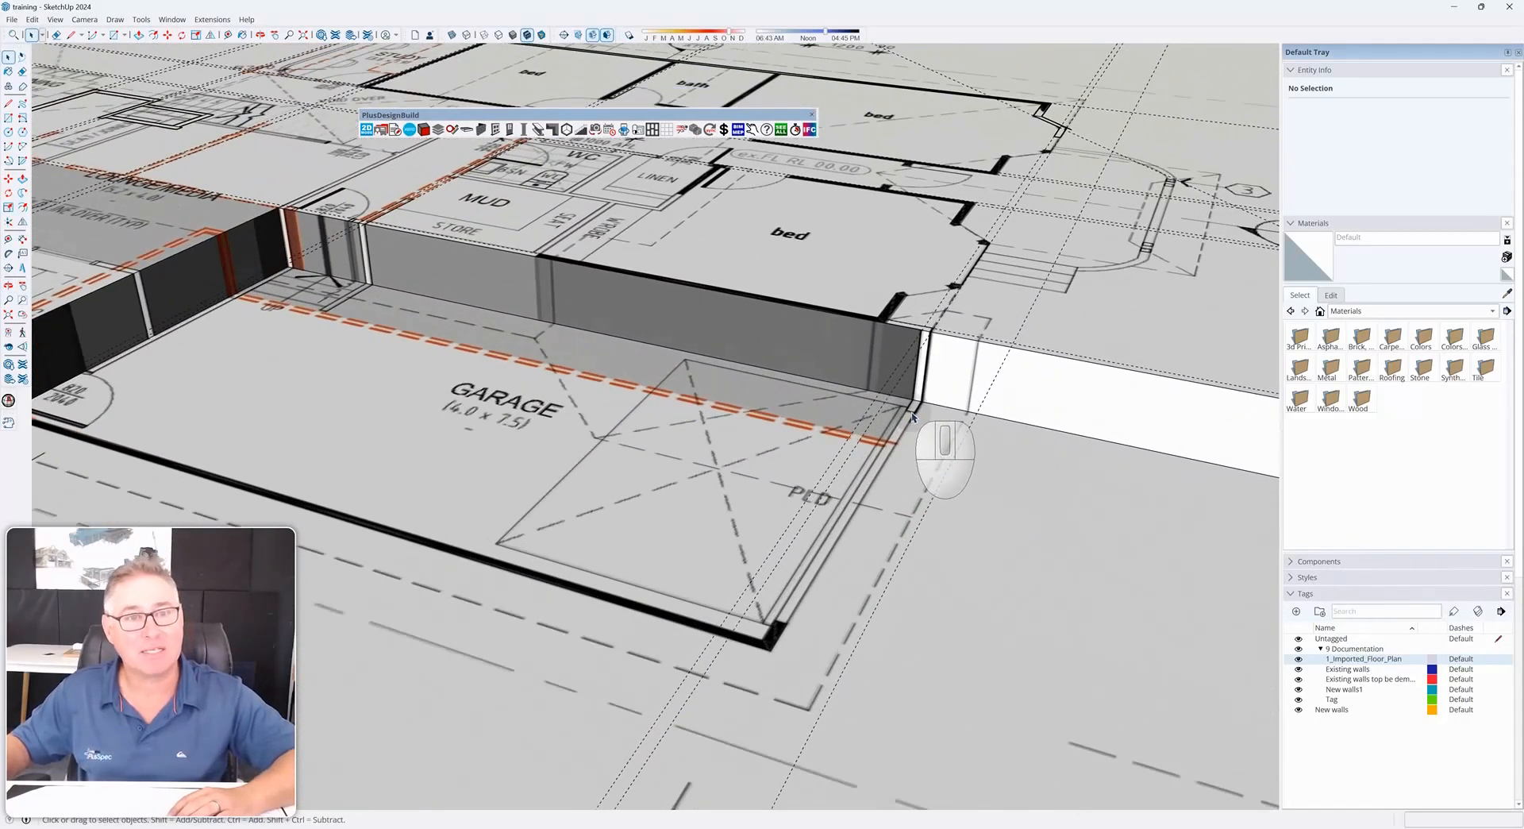
click(1498, 689)
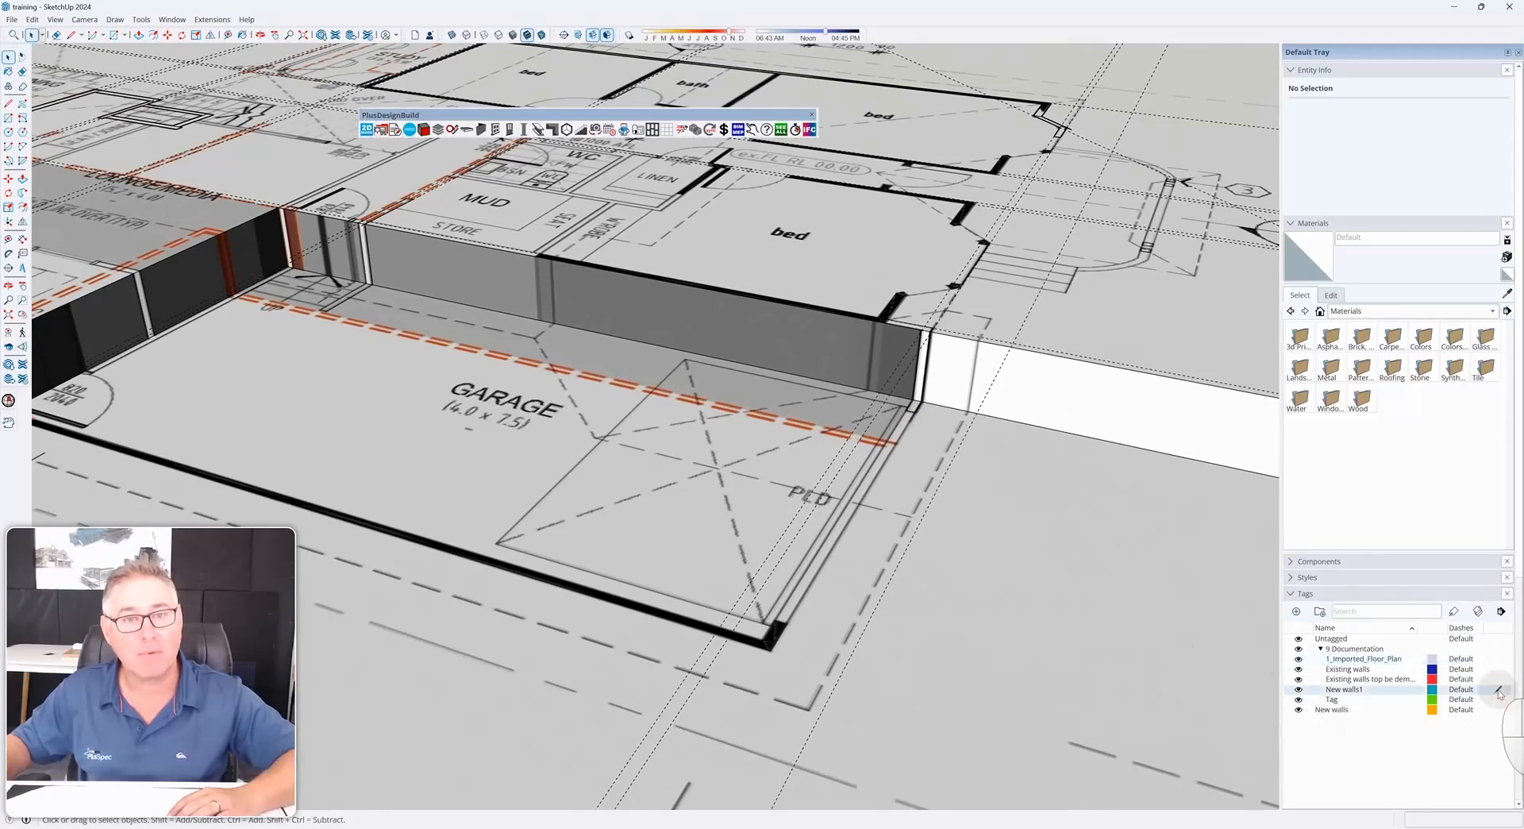
scroll(945, 476, up, 3)
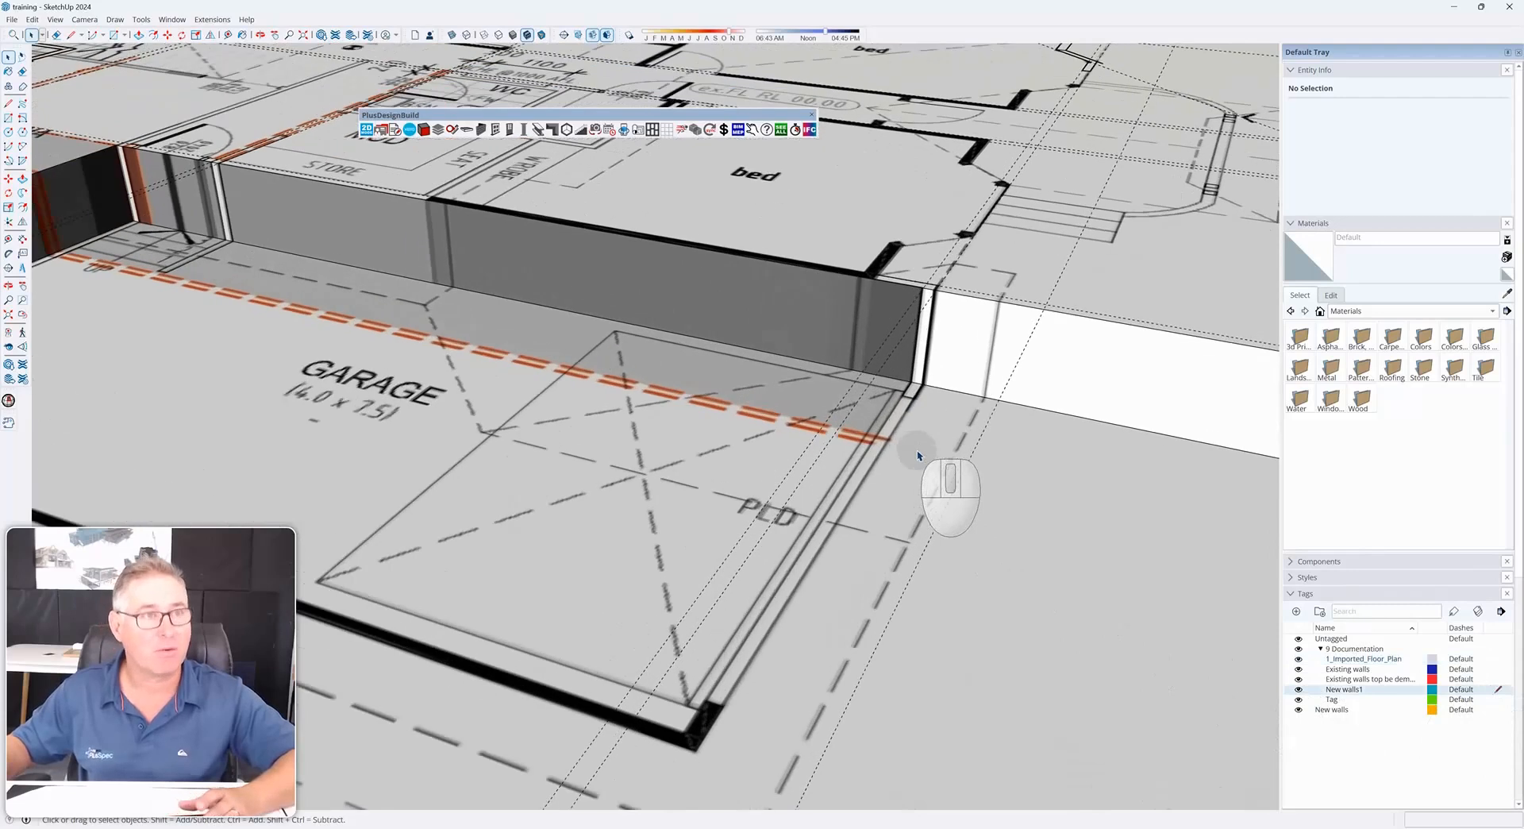
Trace the garage side wall with a rectangle about 110 by 4130 mm
key(r)
click(923, 384)
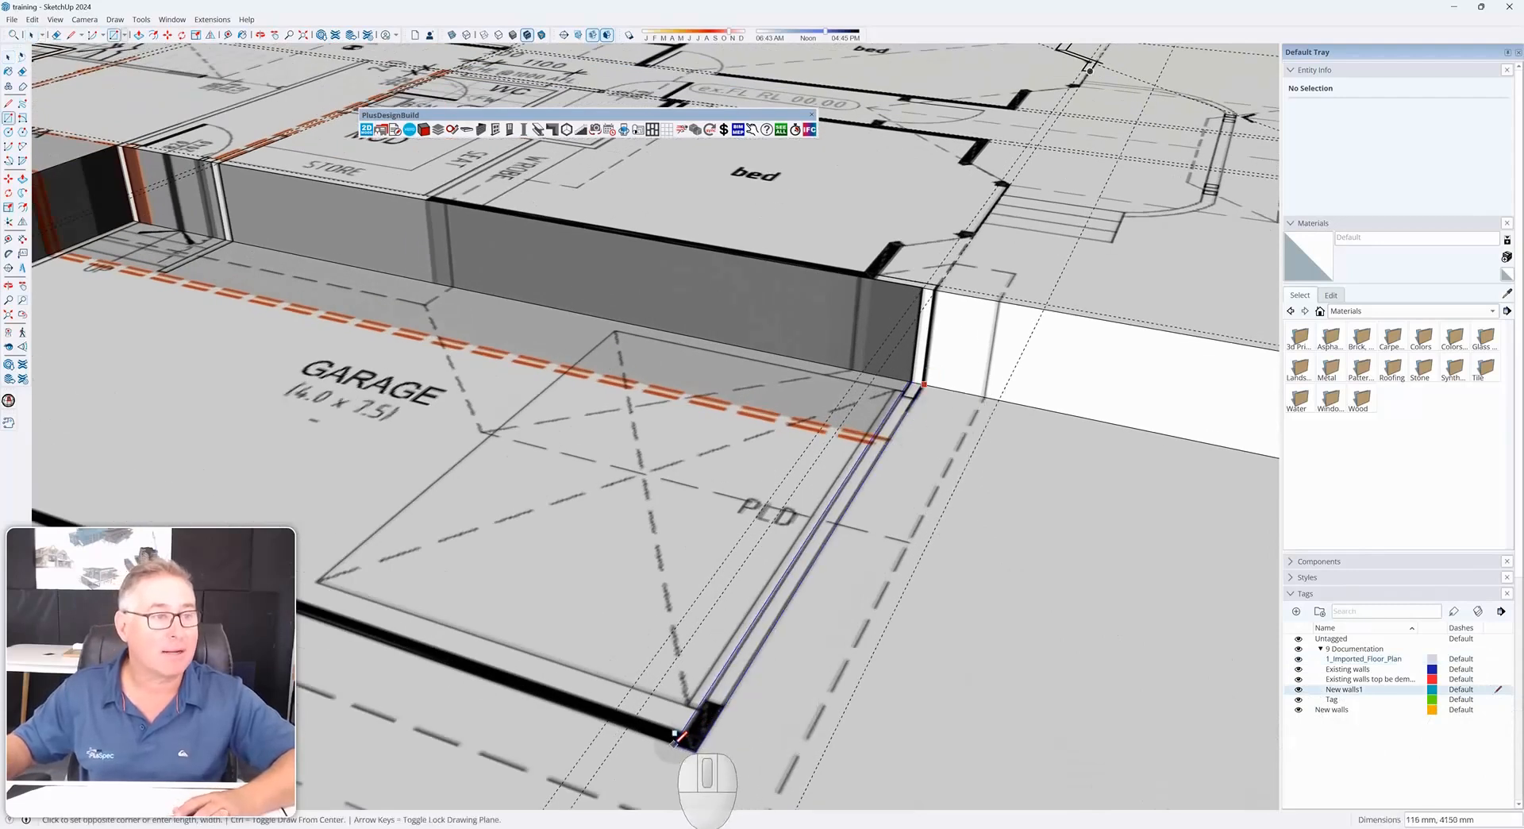
click(685, 742)
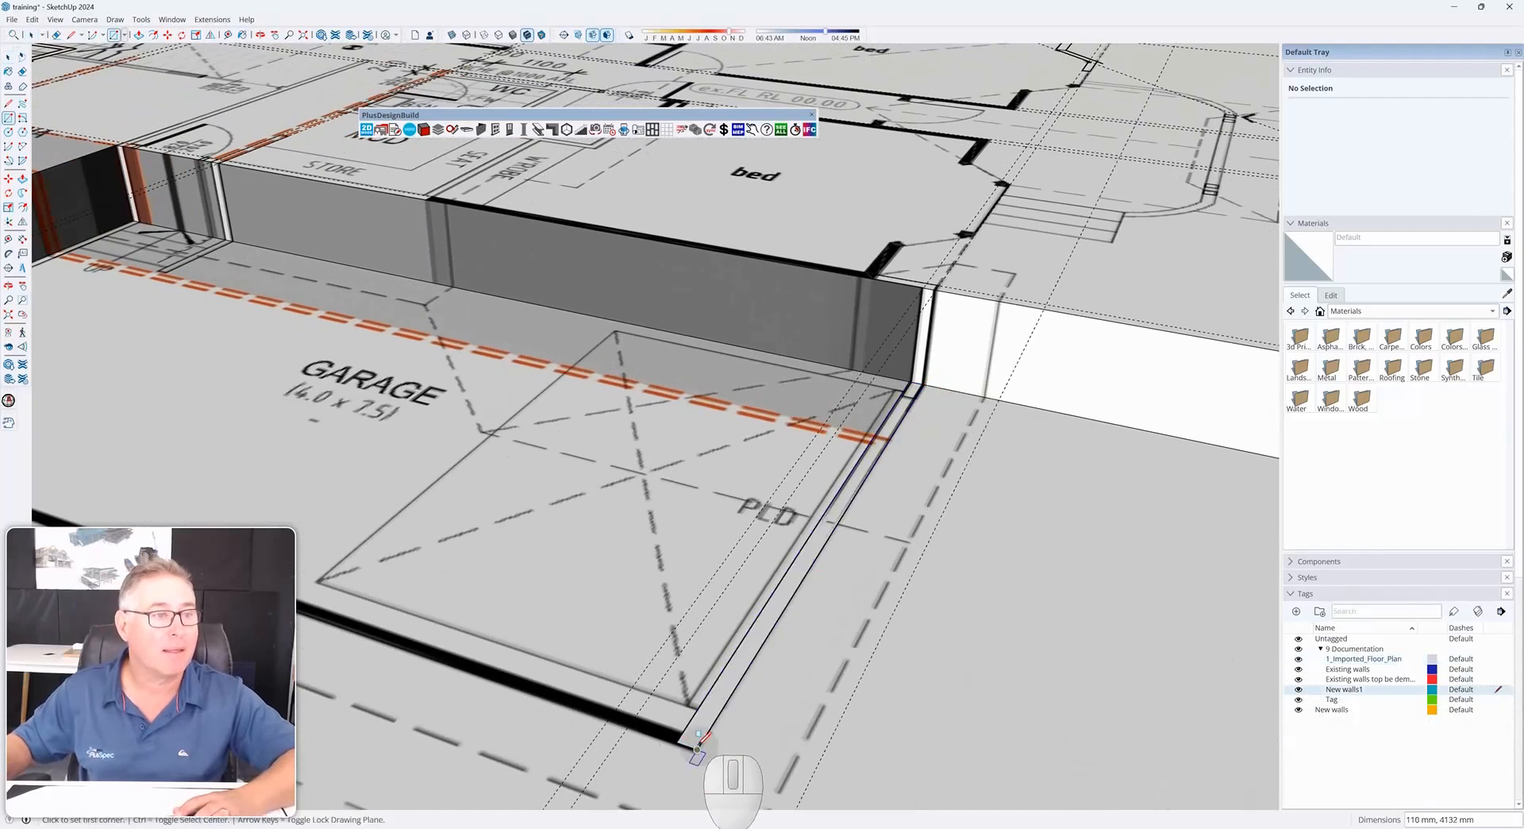
click(697, 746)
scroll(710, 742, down, 5)
scroll(409, 664, up, 6)
key(space)
scroll(588, 628, down, 4)
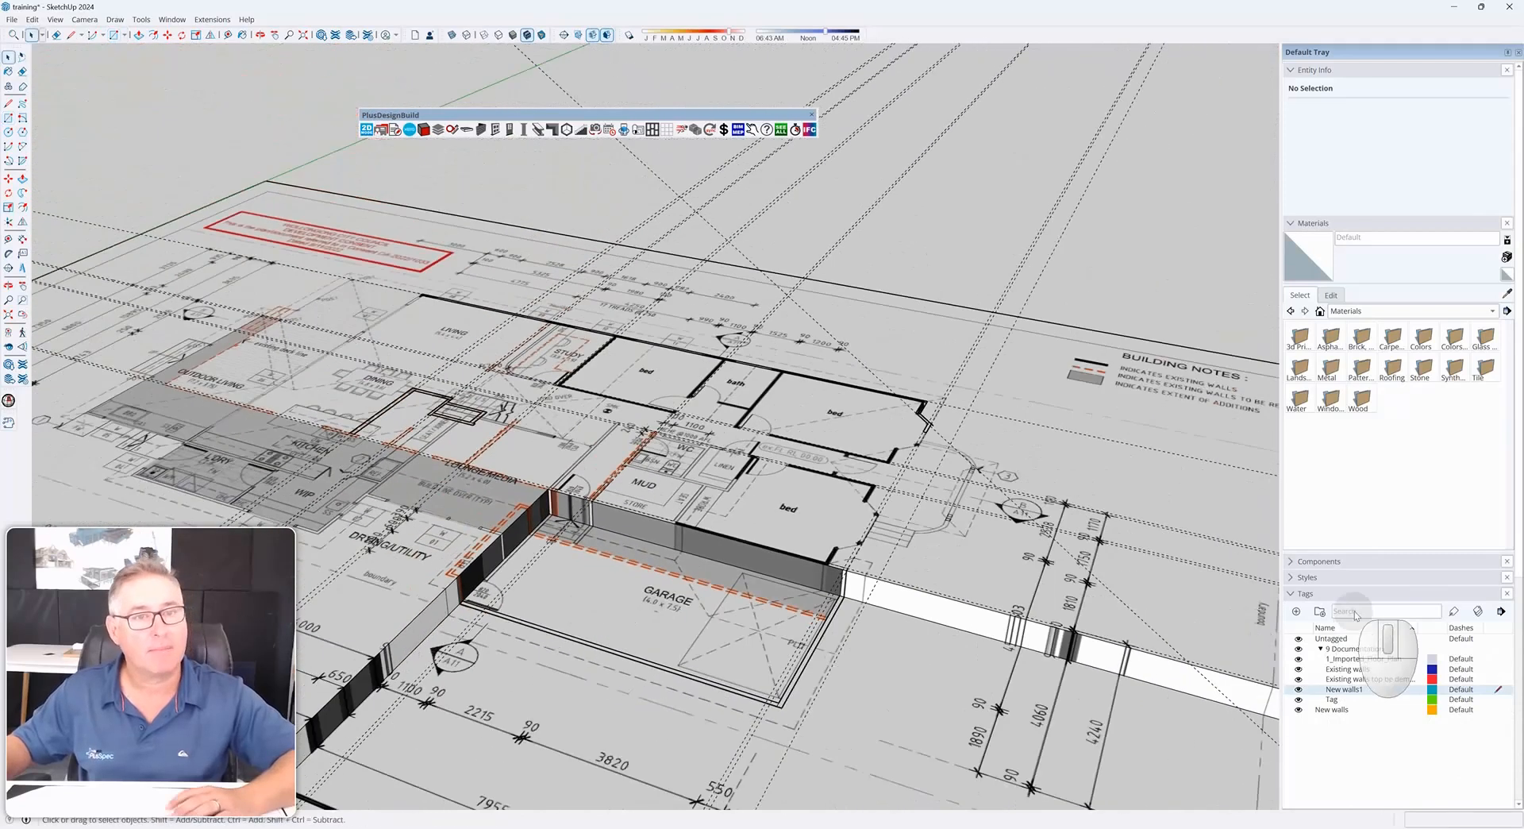
Toggle colour by tag on and off to check the new wall's colour
click(1478, 612)
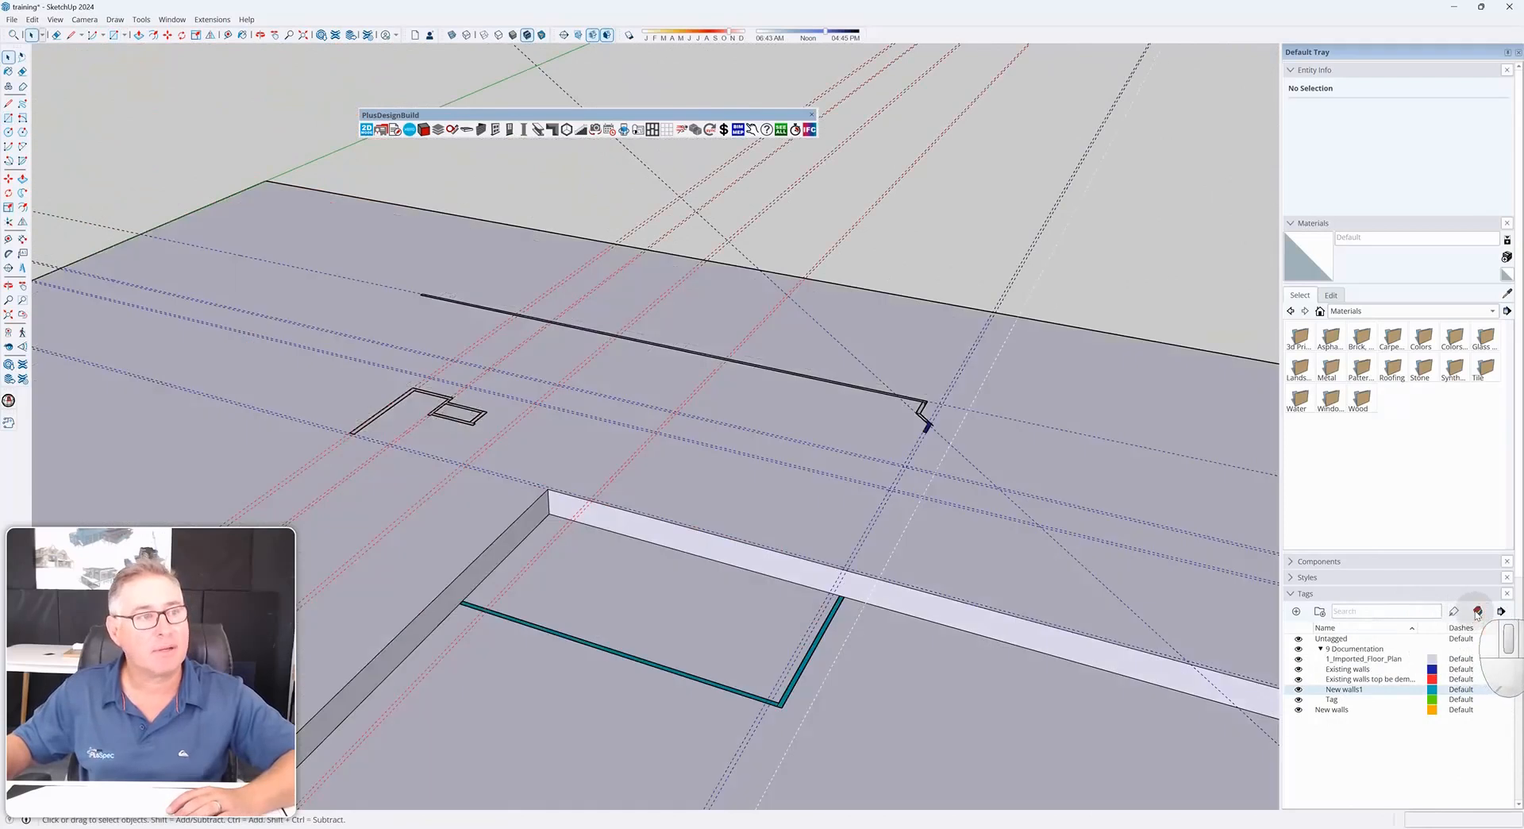
click(1478, 613)
middle_drag(825, 675, 648, 516)
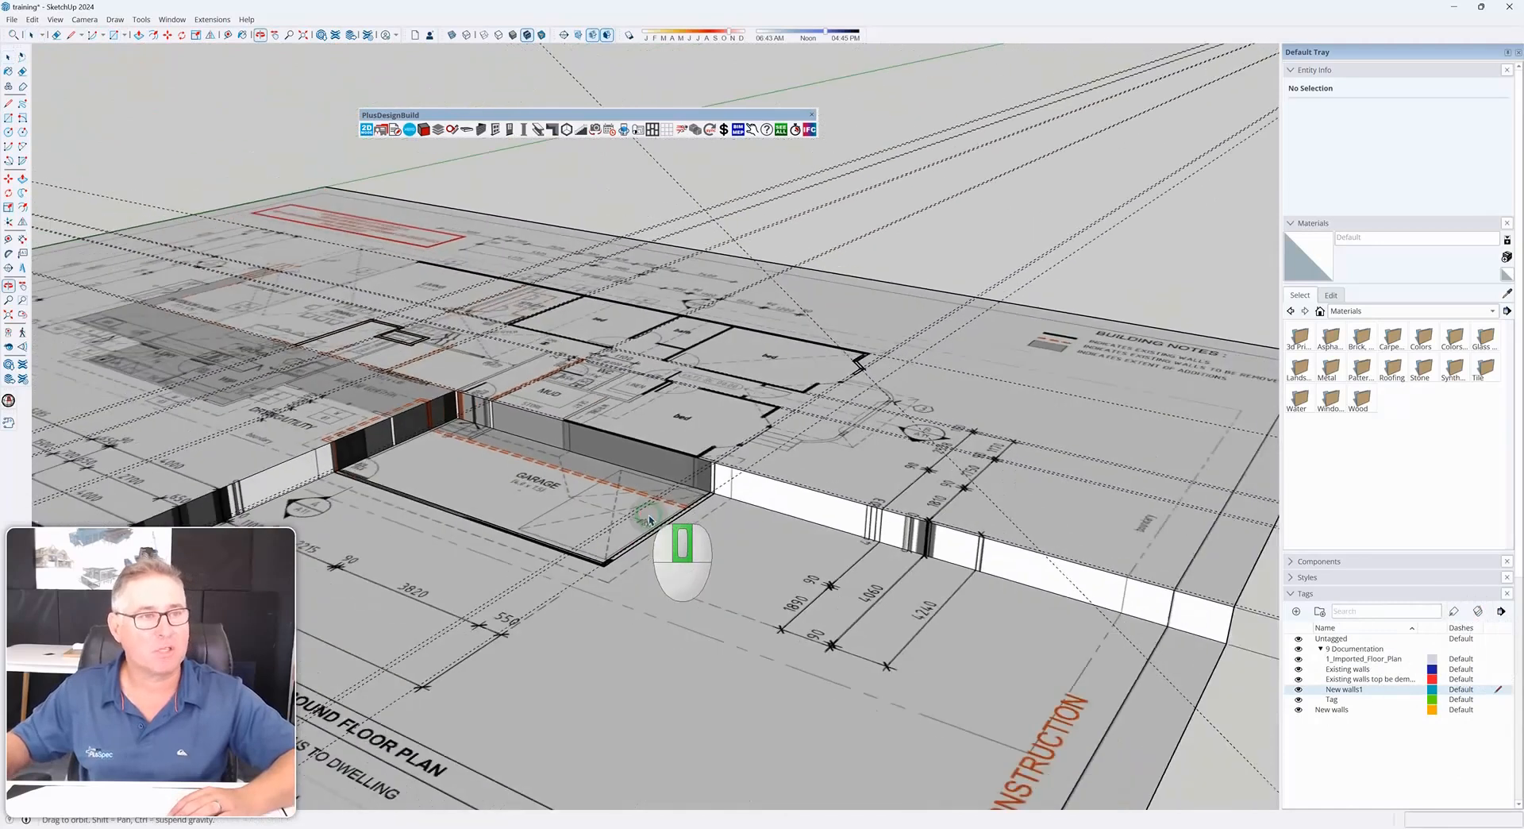
scroll(648, 516, down, 2)
middle_drag(1056, 693, 1056, 666)
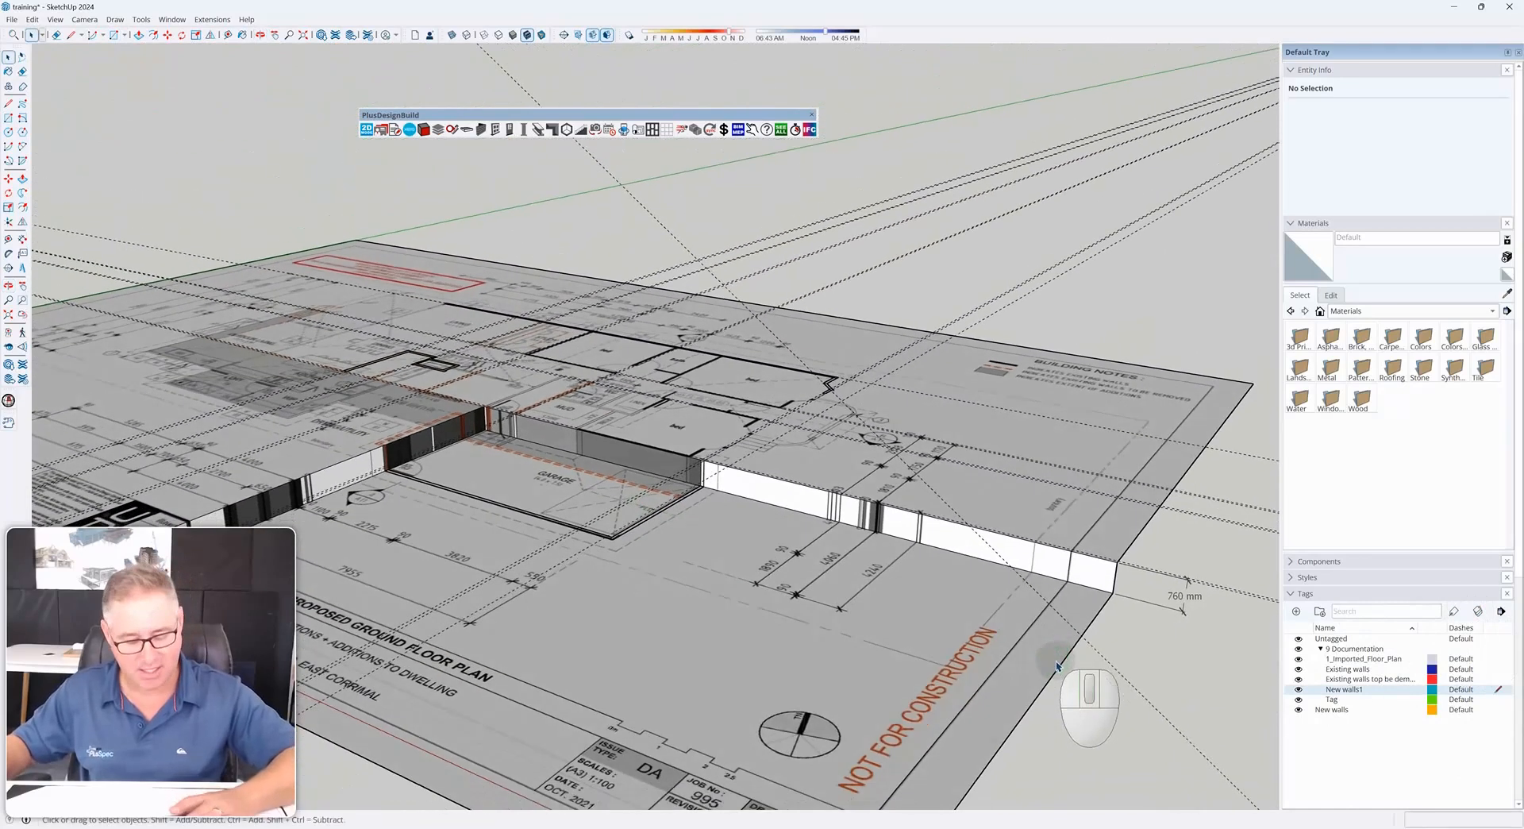
Place a guide from the garage's front corner with the Tape Measure
key(t)
click(1066, 657)
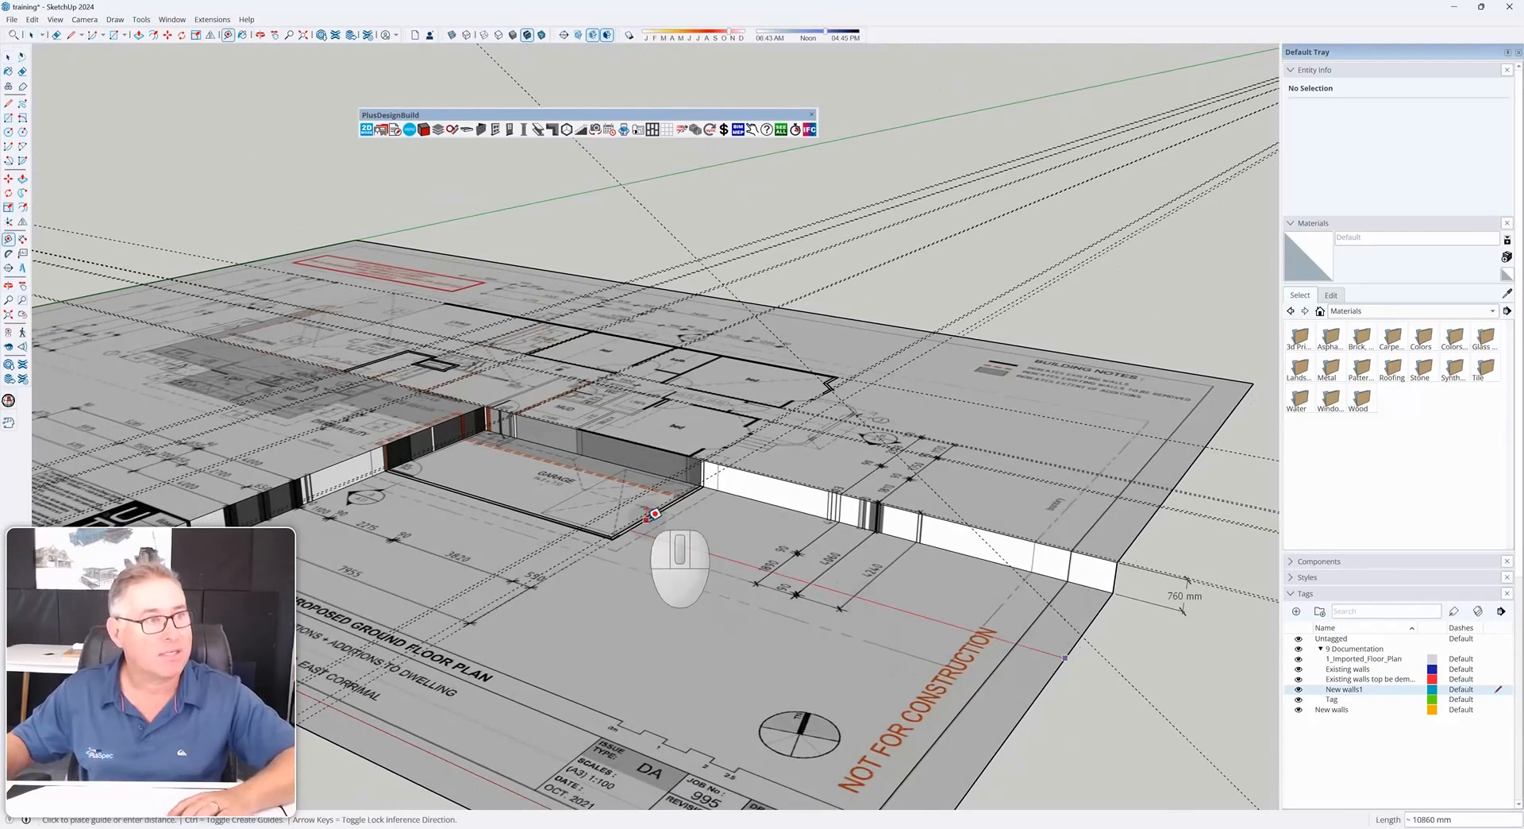
click(647, 520)
click(370, 760)
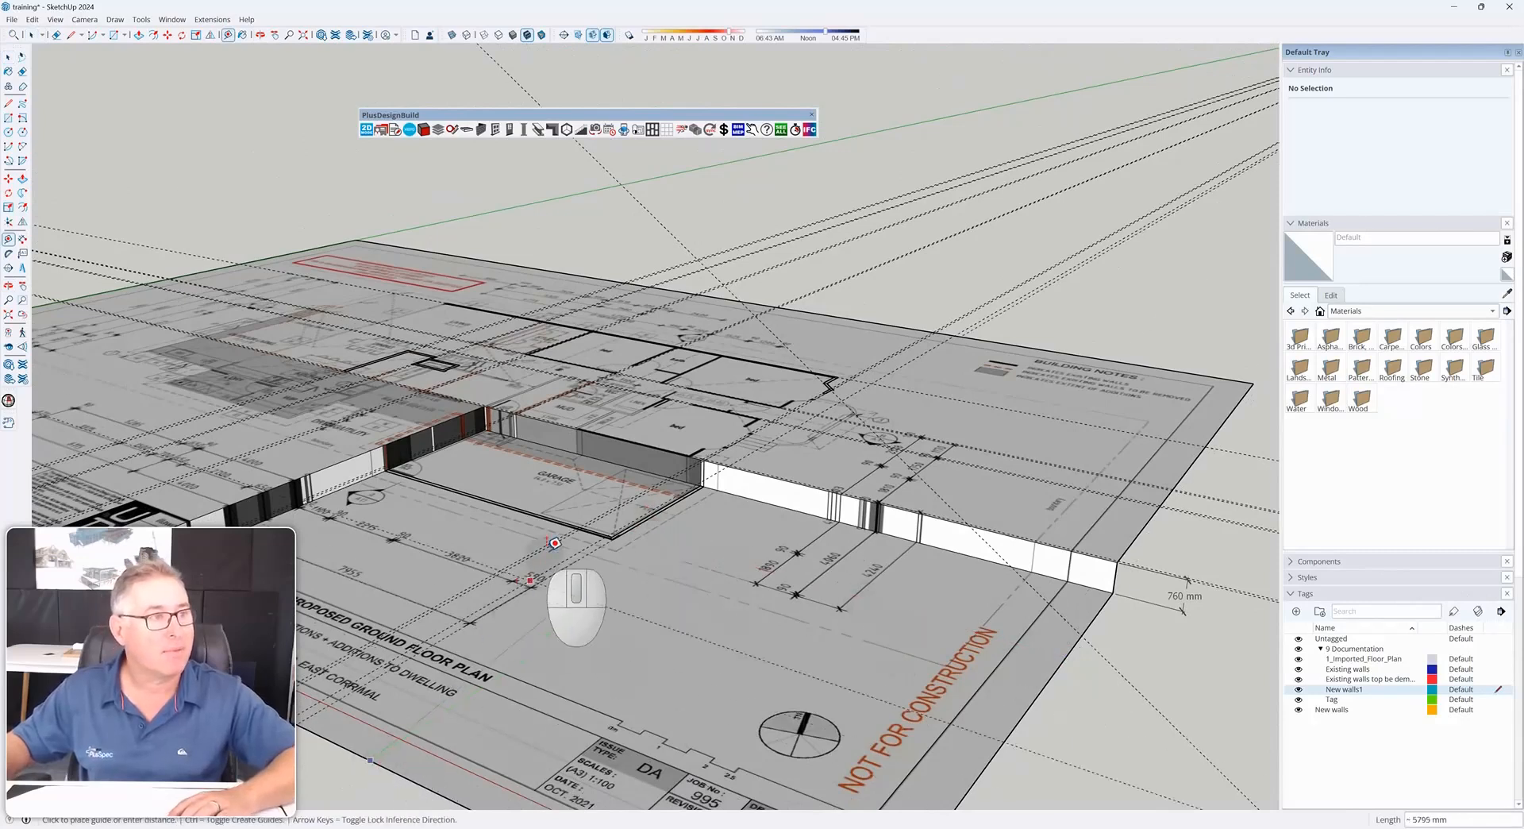
key(space)
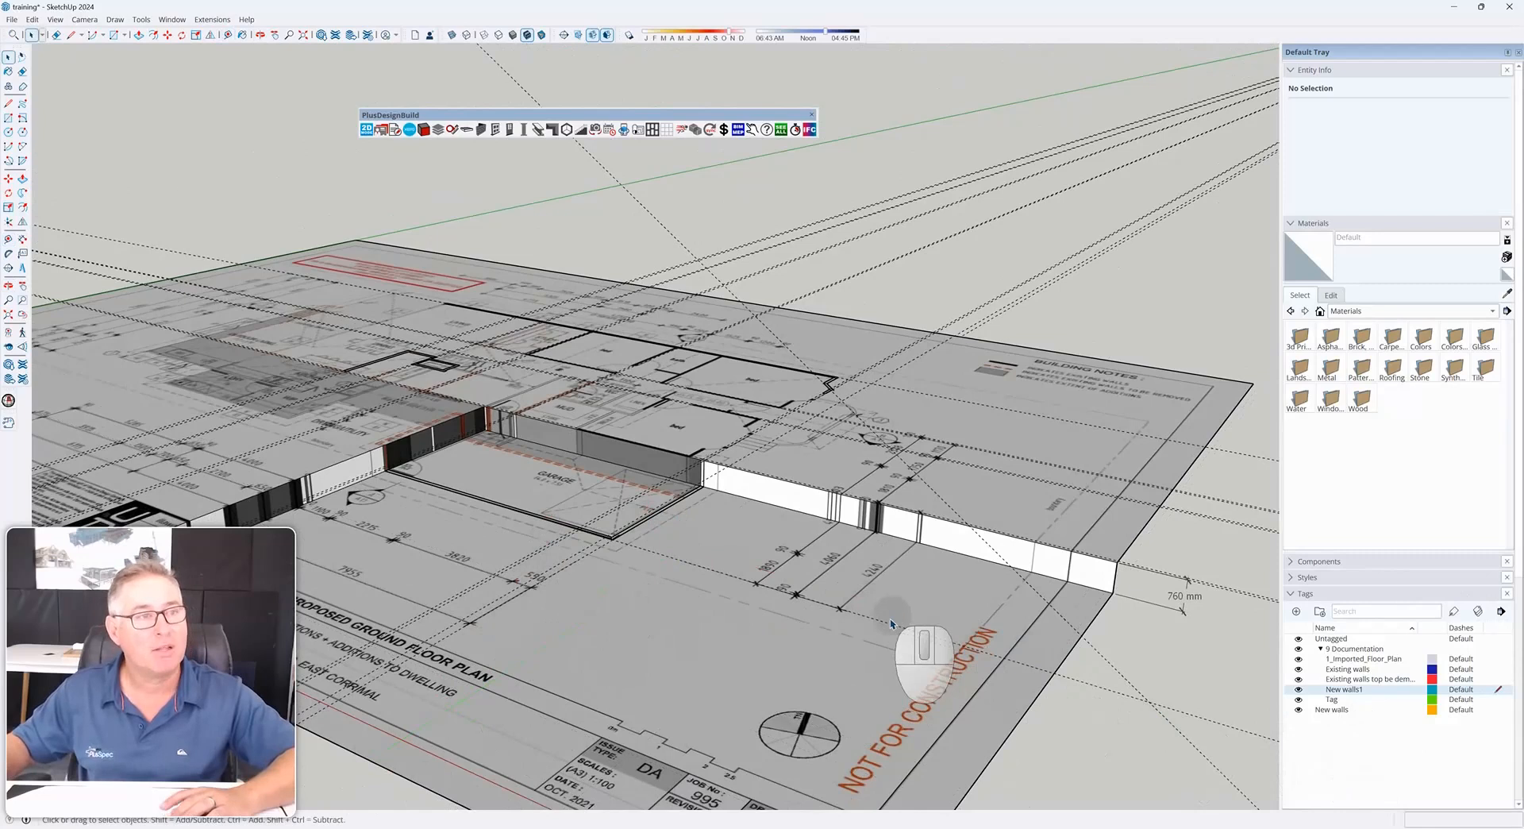
scroll(893, 606, down, 3)
middle_drag(673, 548, 930, 623)
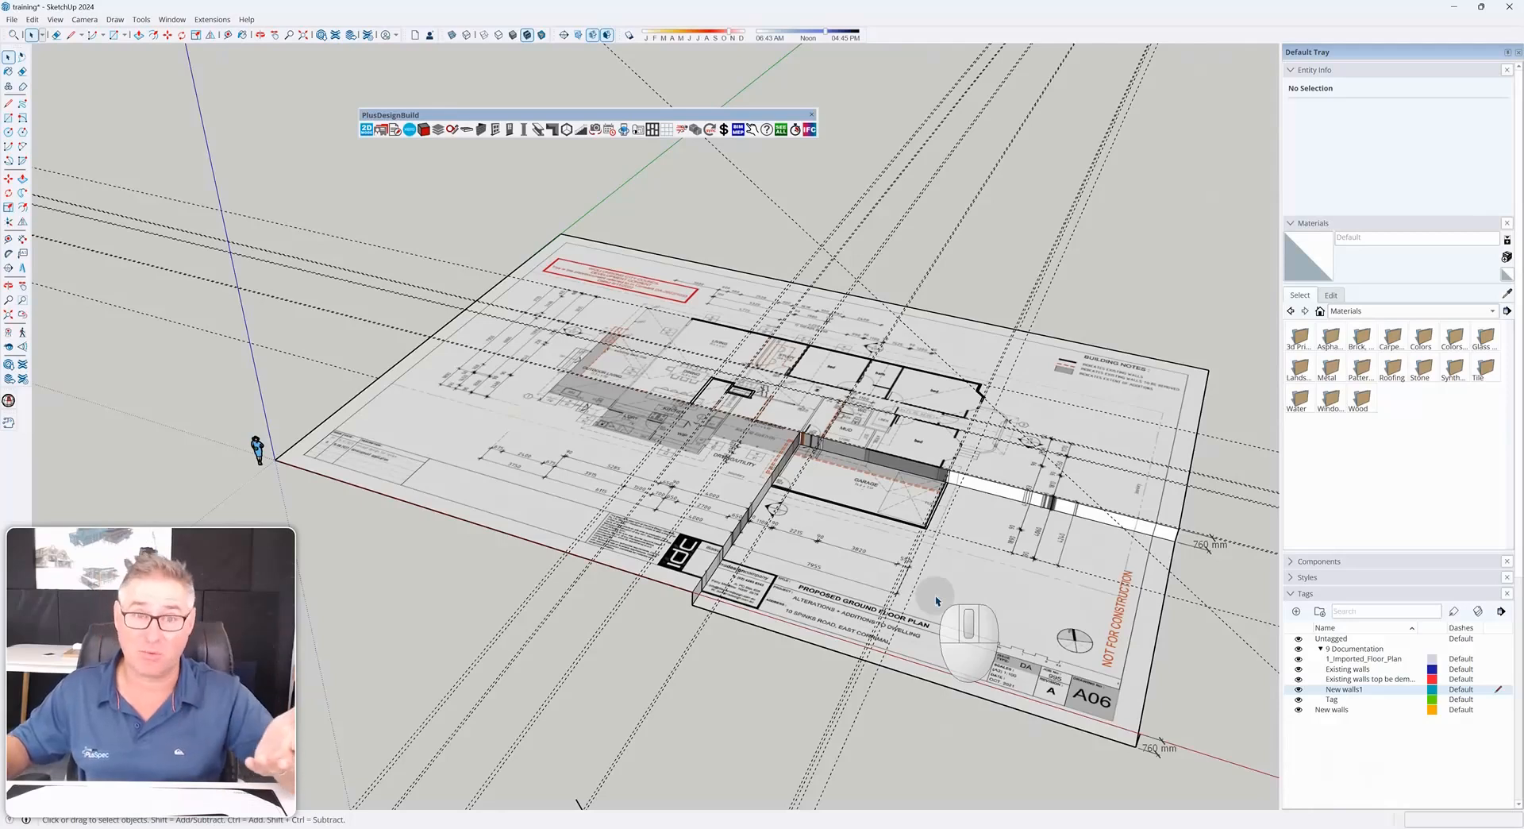
shift+middle_drag(937, 601, 883, 578)
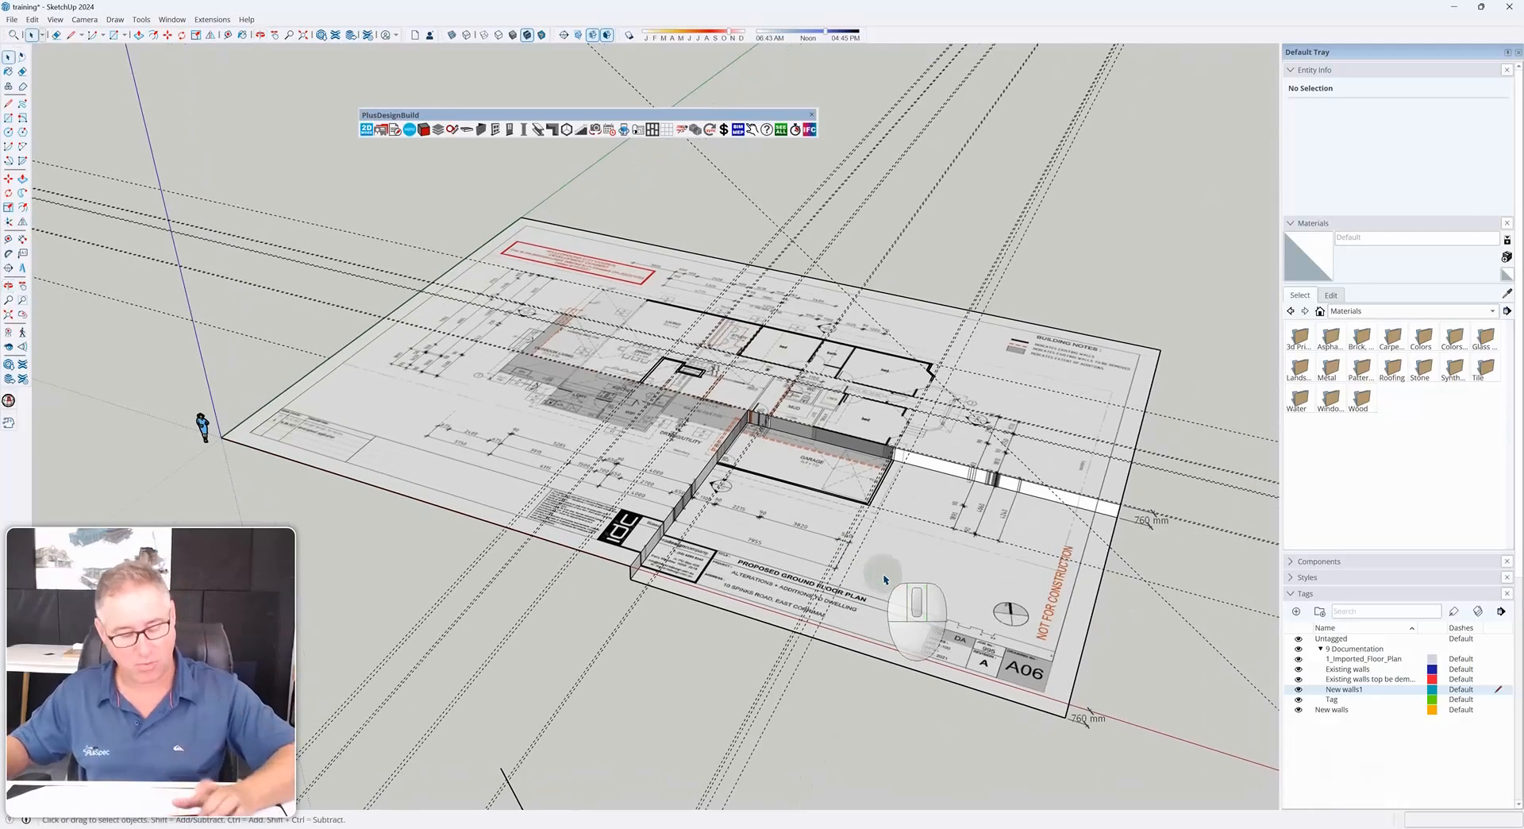
Start the PlusSpec Wall Tool with Existing ticked and draw existing walls along the bedroom wing's outer outline
key(w)
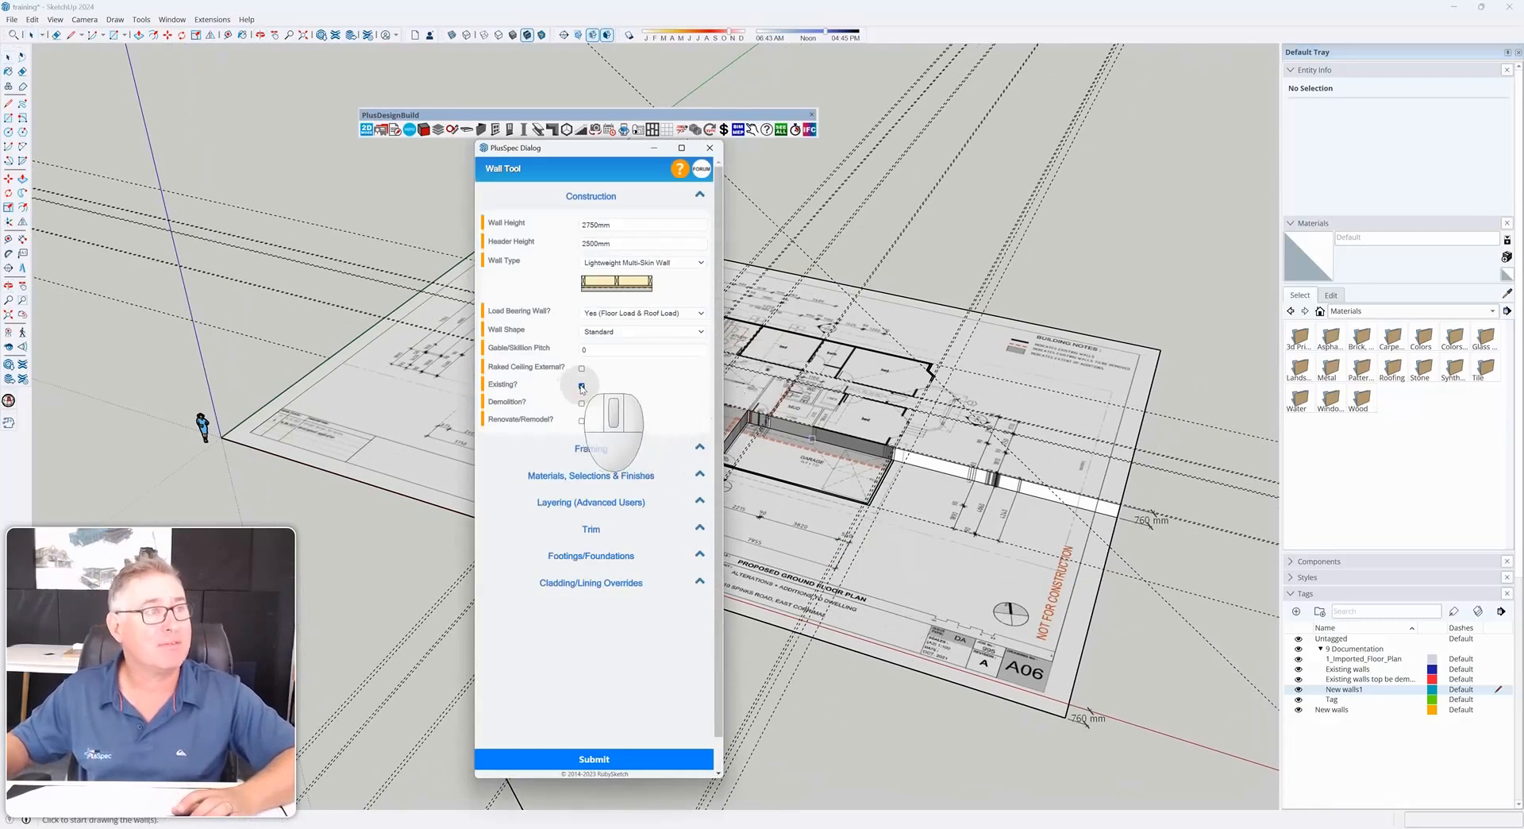
middle_drag(844, 435, 1036, 484)
scroll(873, 428, up, 8)
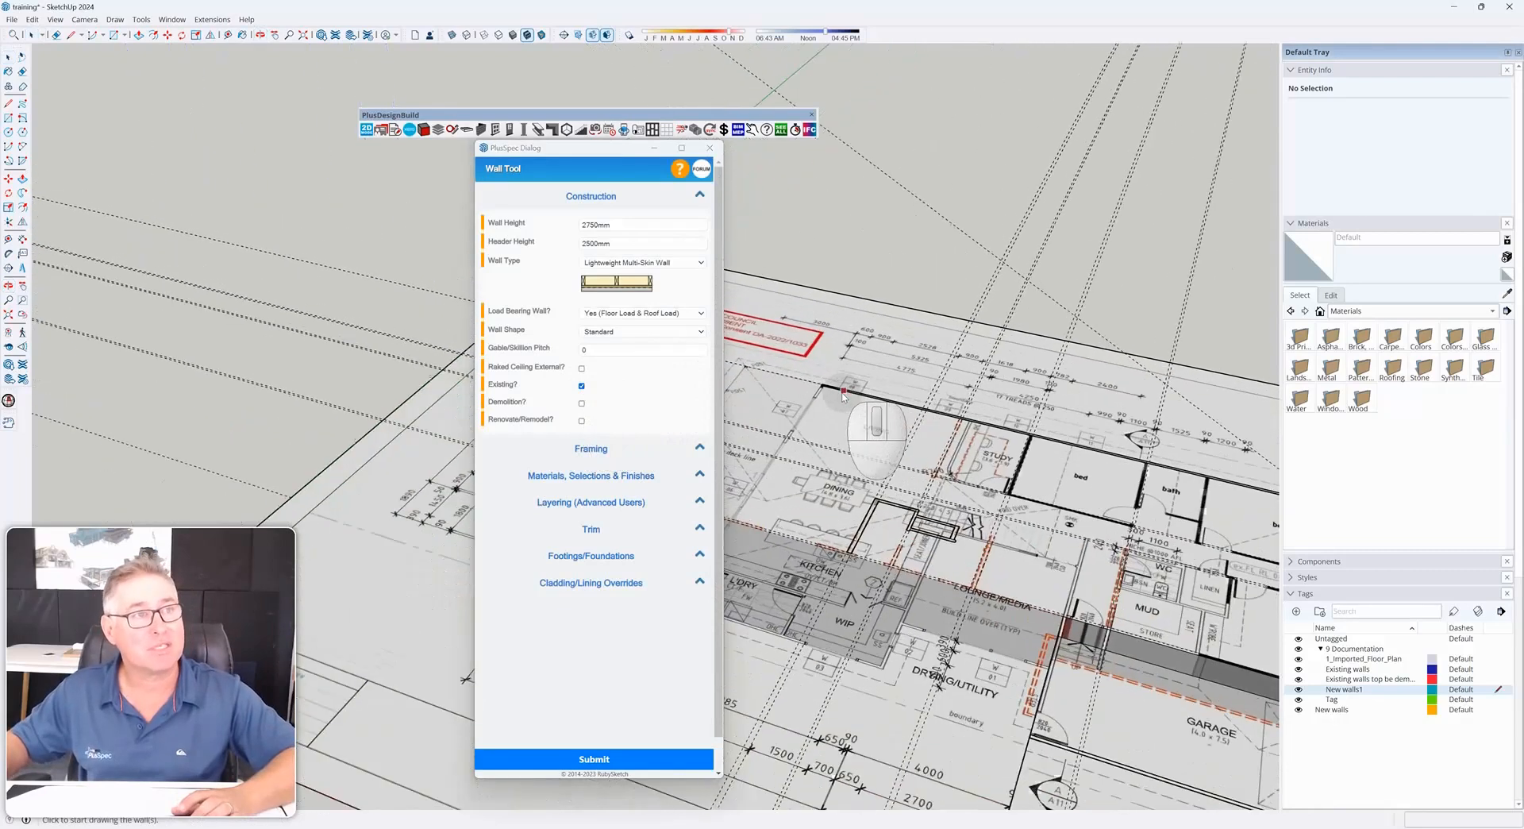
click(811, 385)
scroll(822, 401, down, 8)
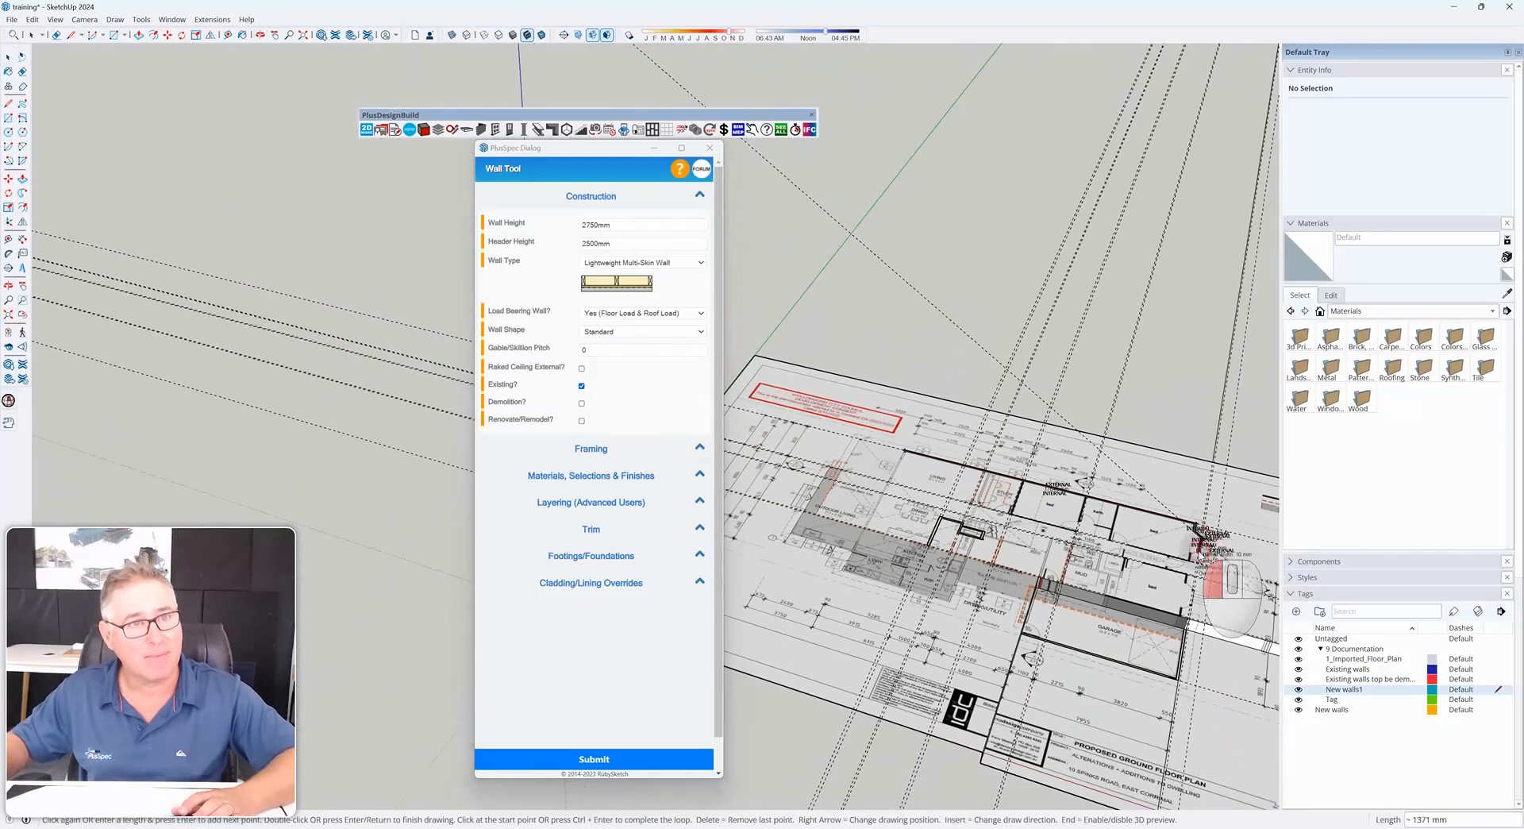
scroll(1189, 556, up, 5)
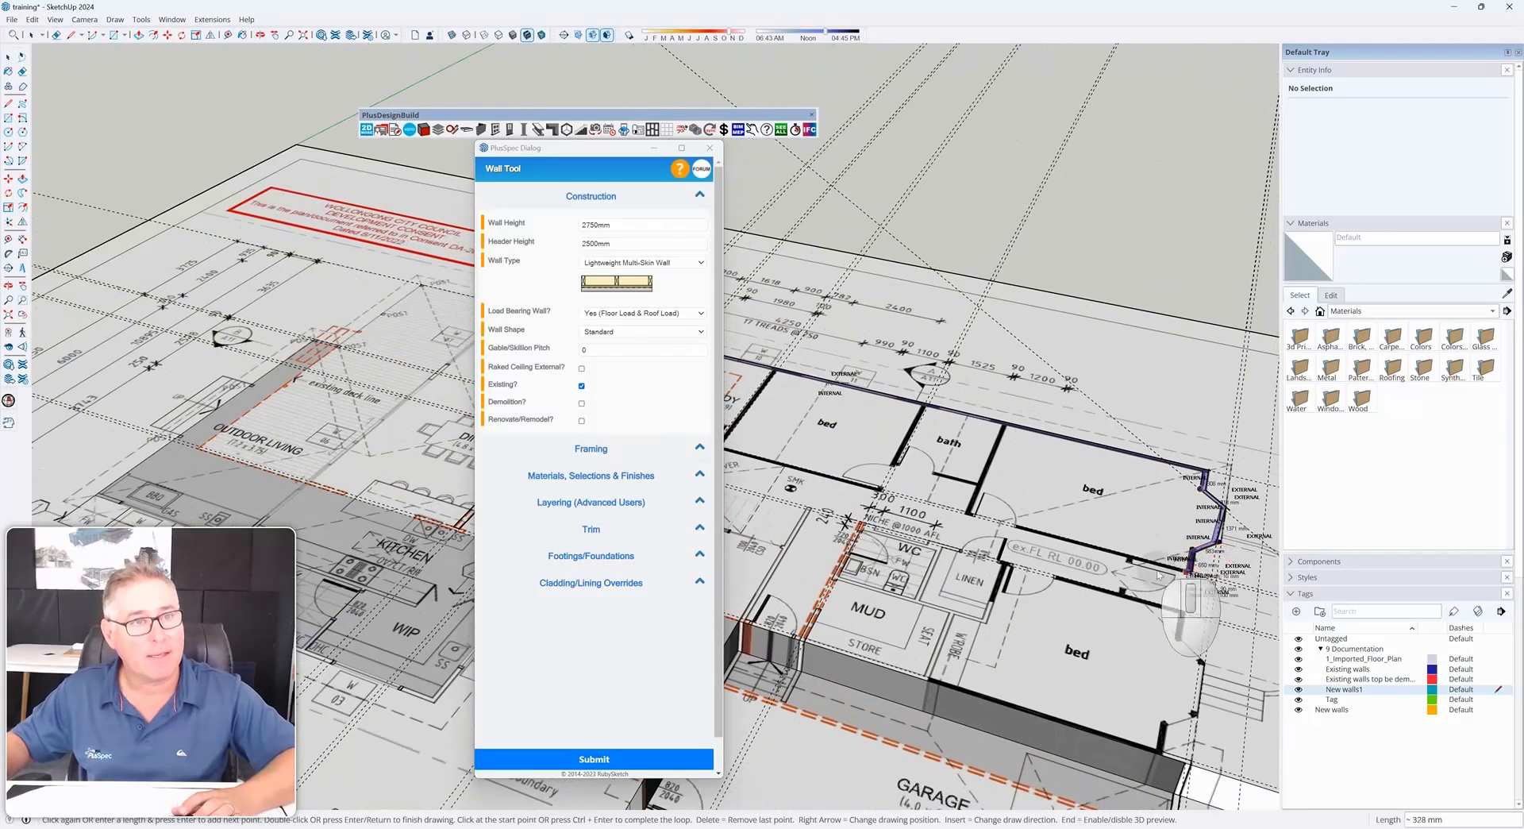
click(1127, 591)
click(1183, 608)
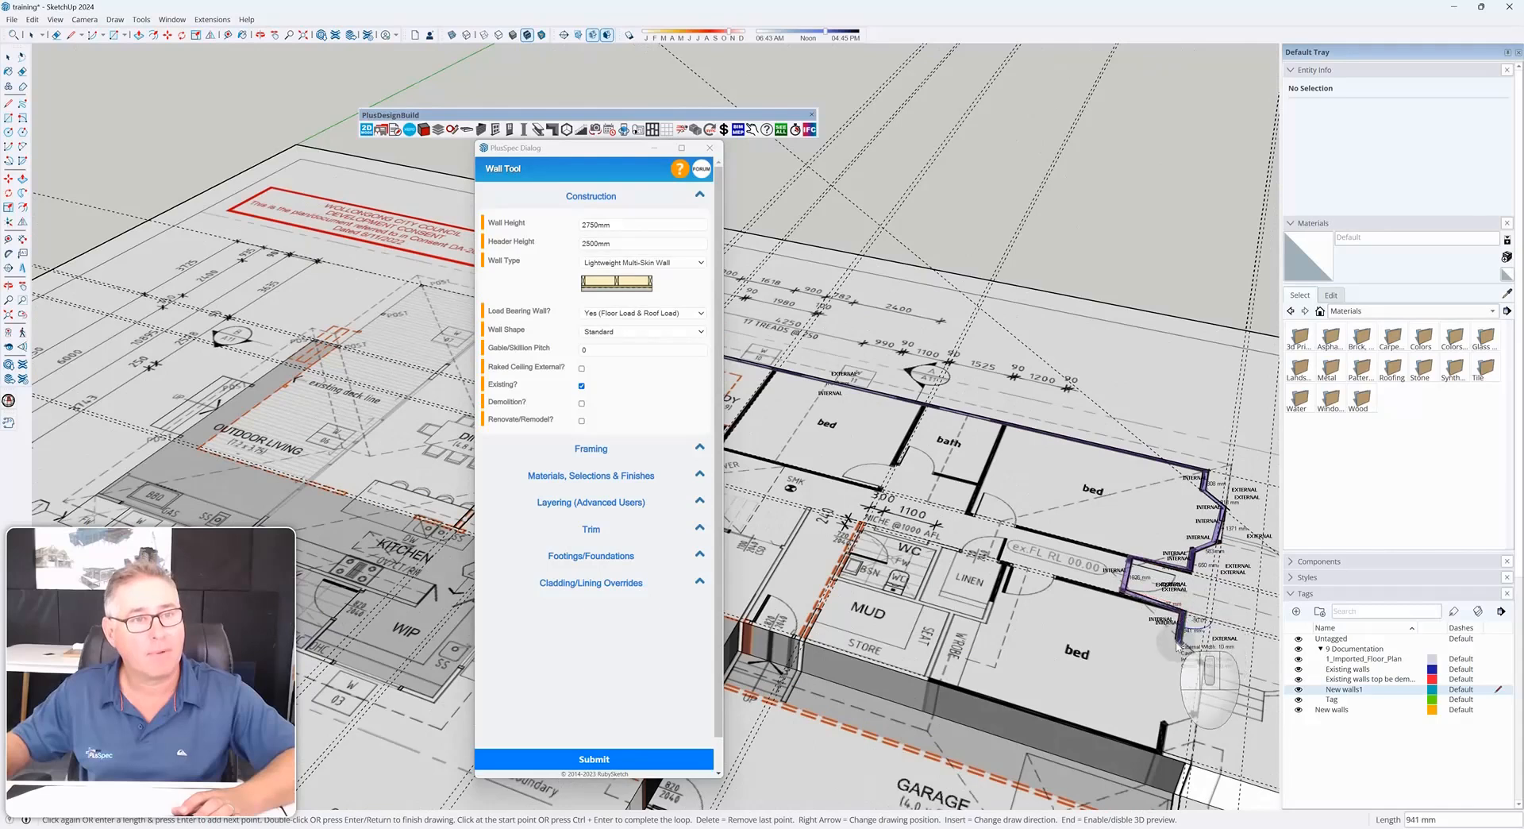
click(1163, 754)
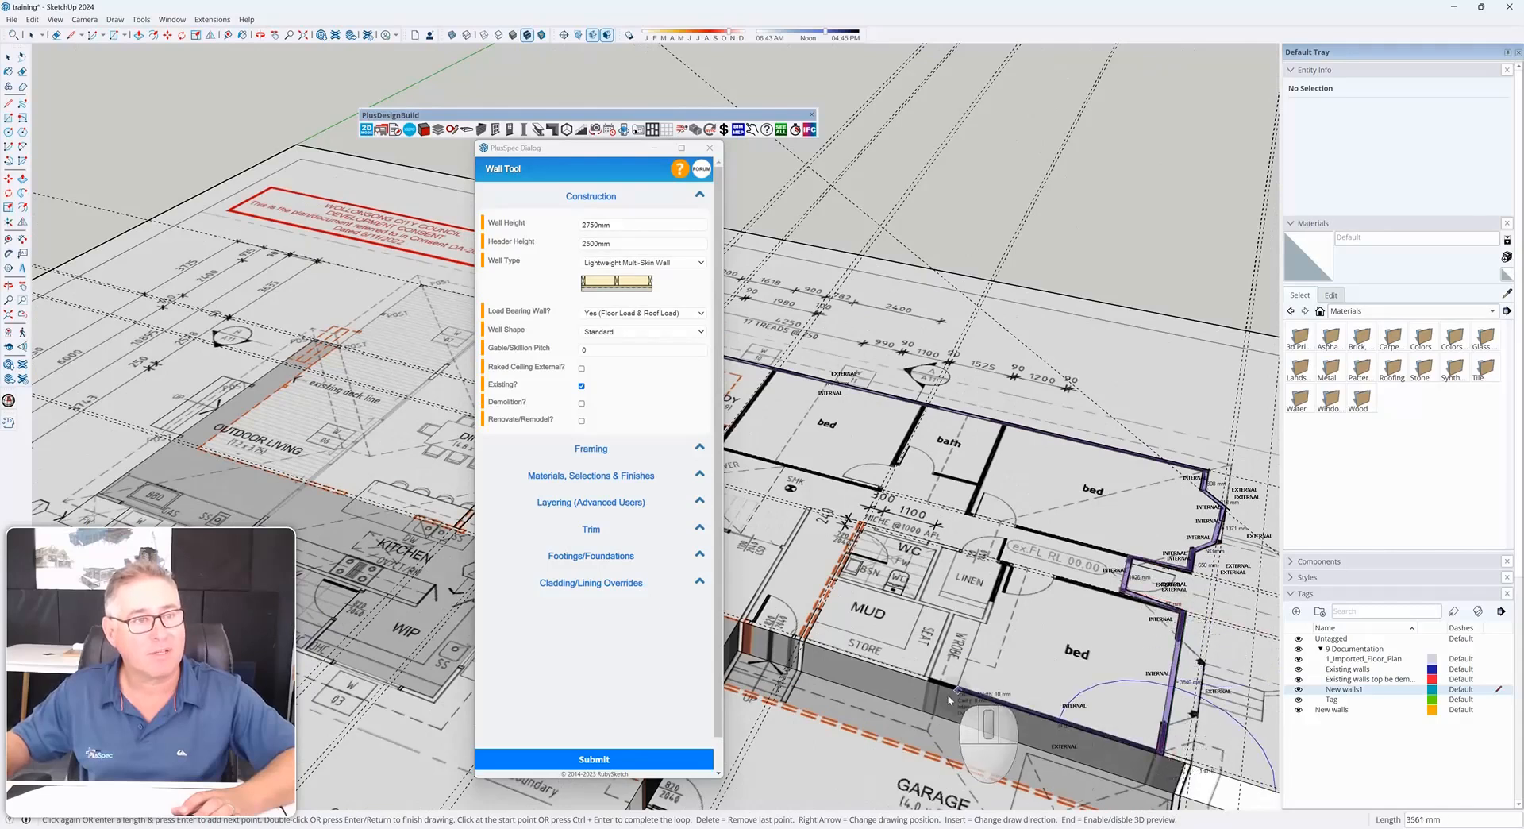
click(940, 682)
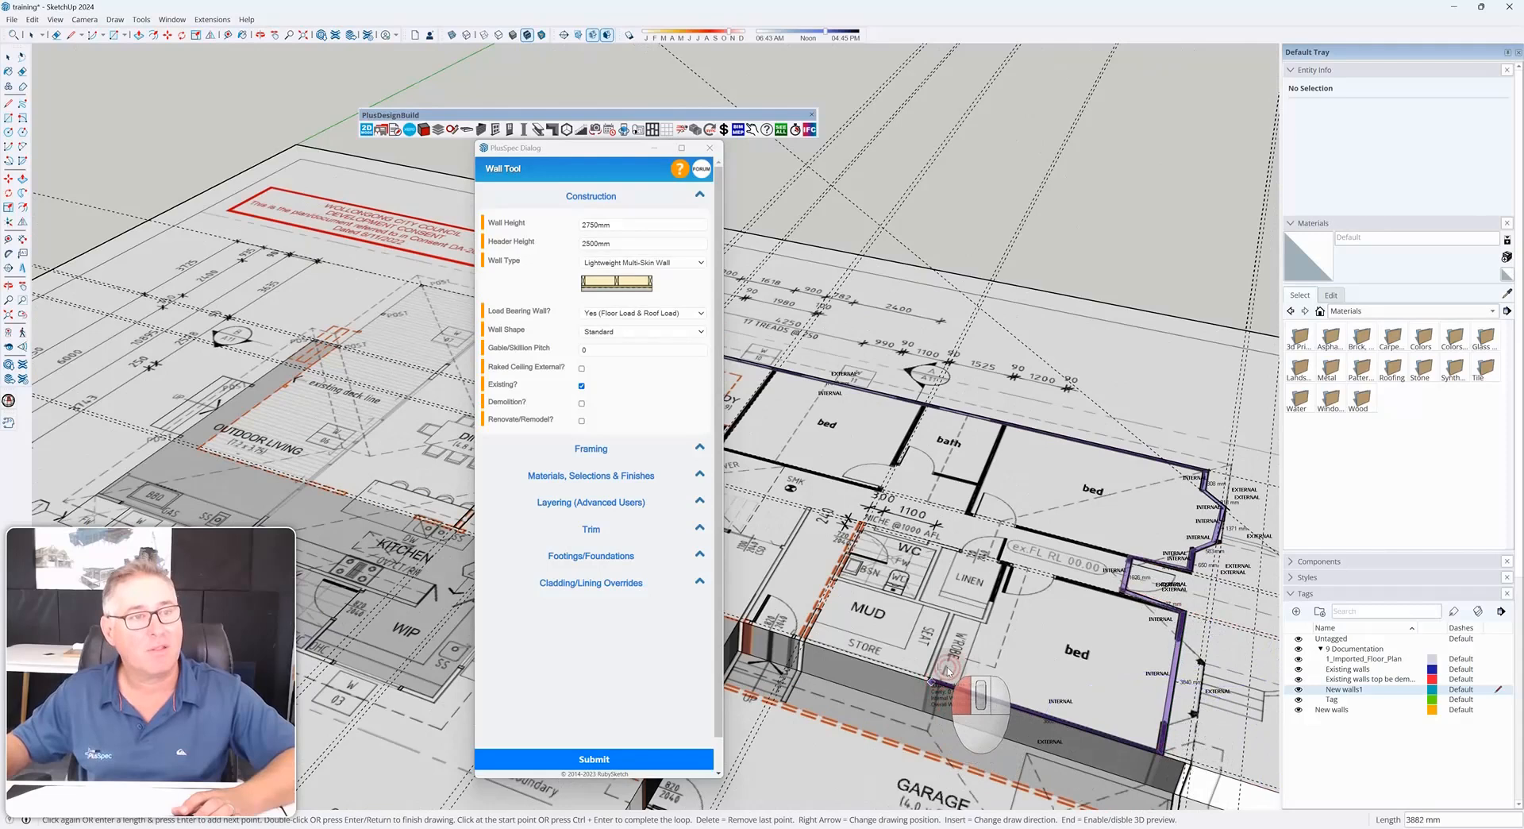
middle_drag(939, 682, 1059, 516)
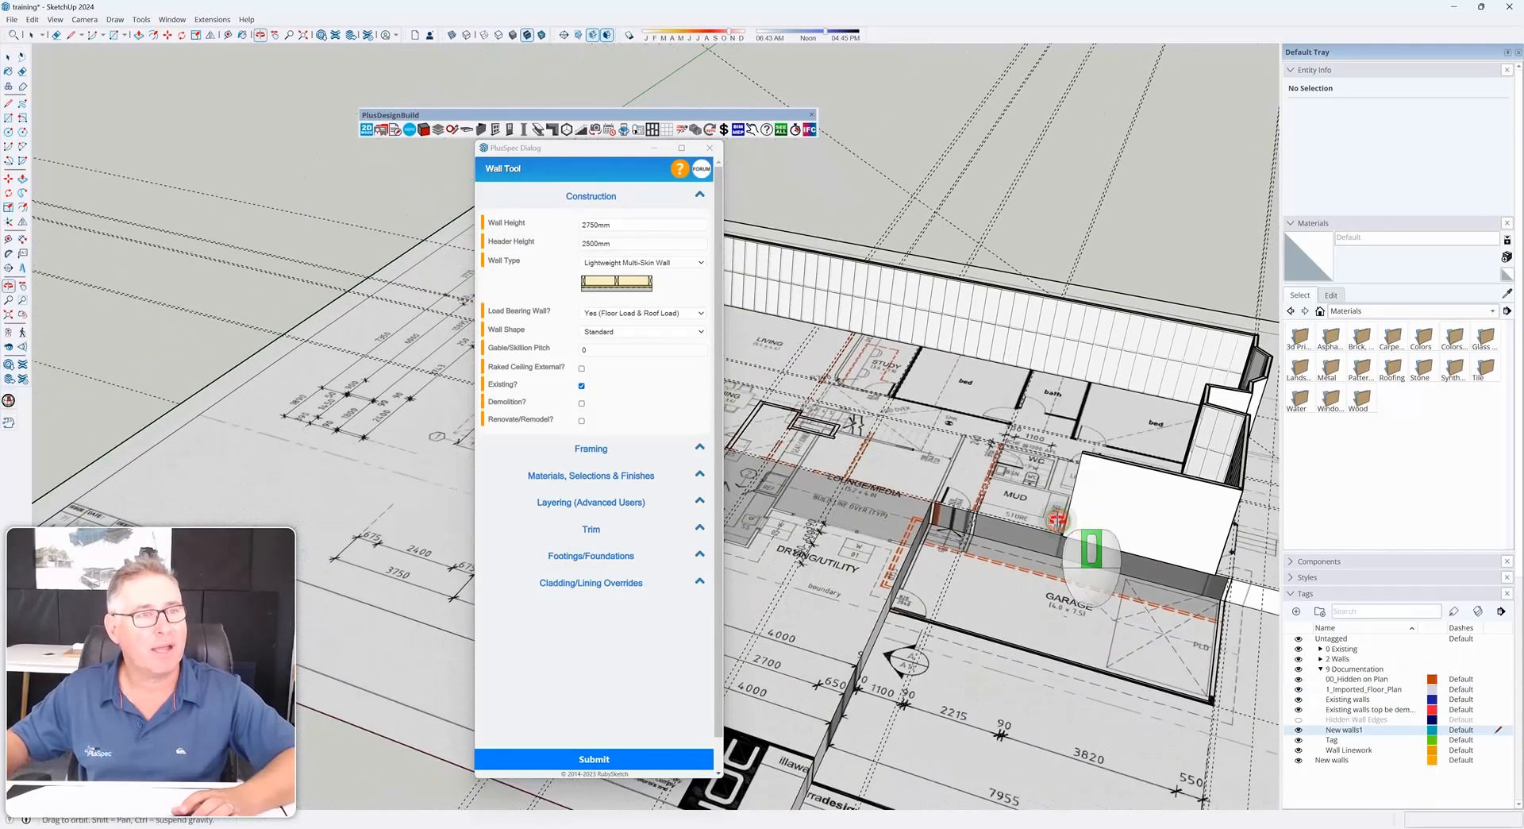
Untick Existing and draw a new wall, including a 3000 mm segment, beside the mud room near the garage
scroll(1059, 516, down, 3)
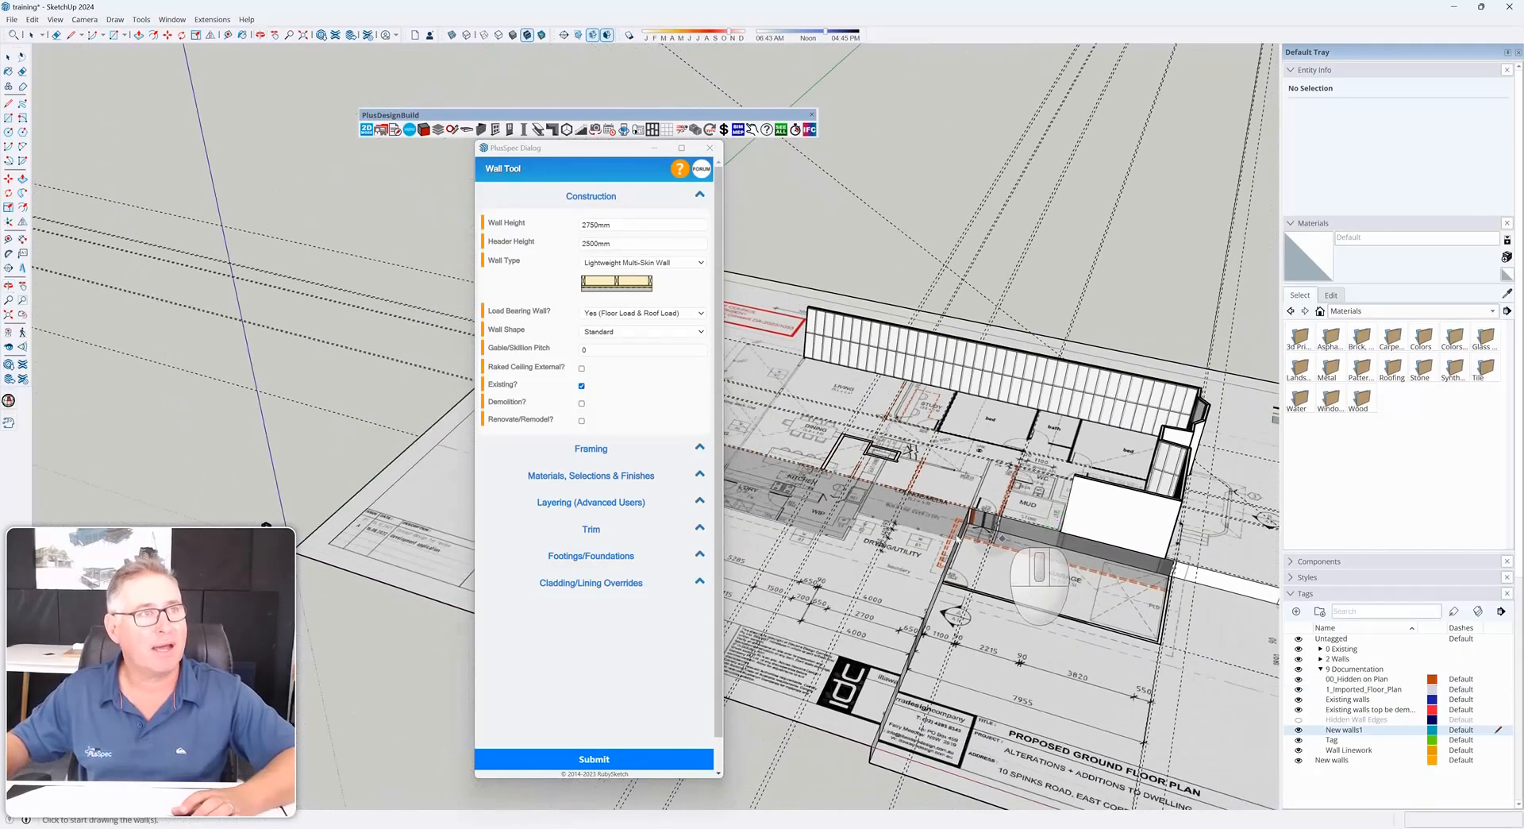
click(582, 387)
shift+middle_drag(845, 537, 1096, 579)
click(1118, 526)
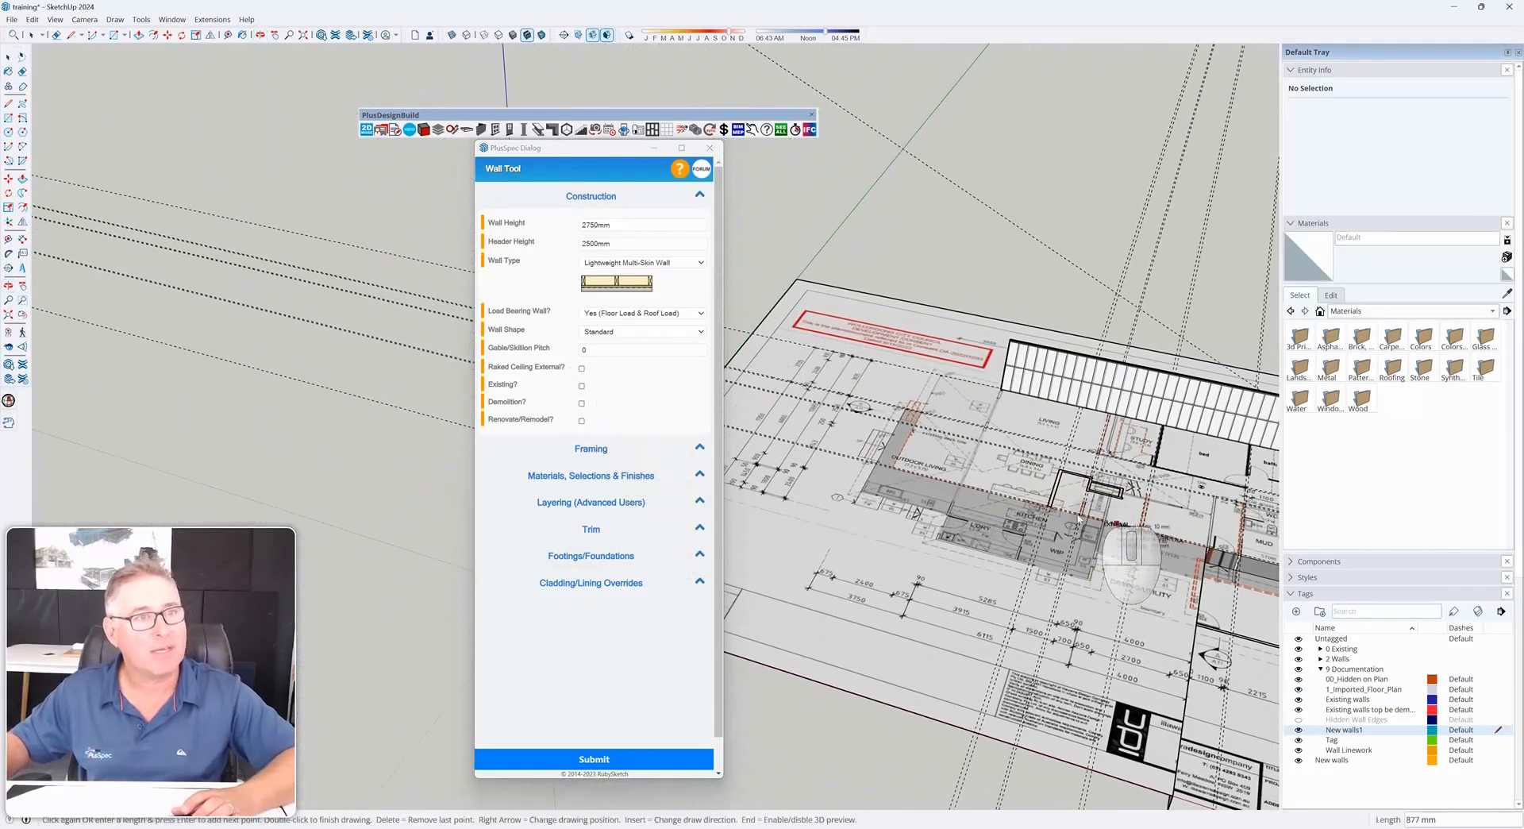
click(959, 491)
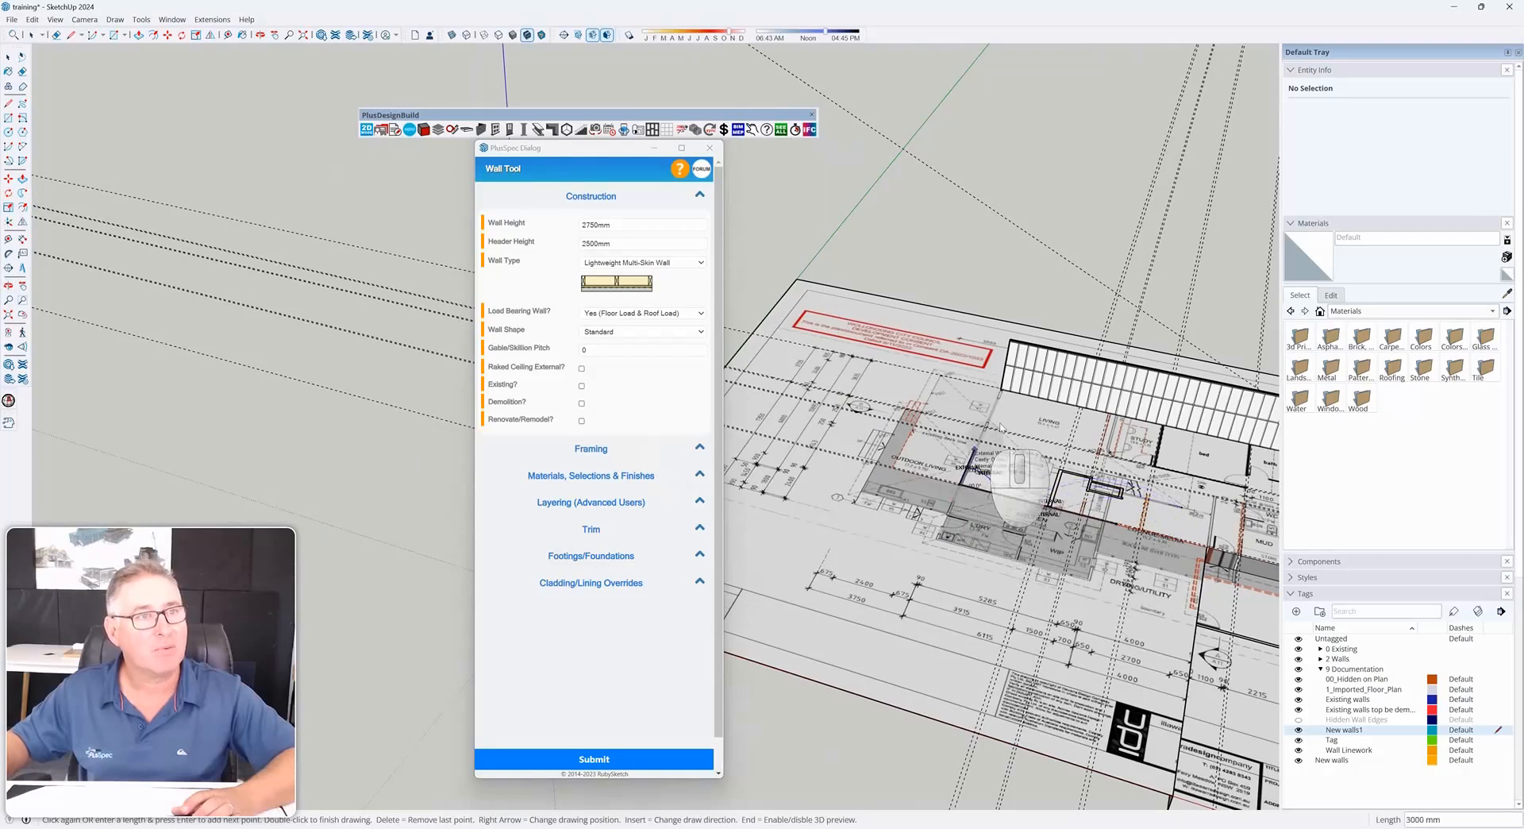
double_click(1000, 389)
mouse_move(985, 453)
middle_down()
mouse_move(1009, 486)
mouse_move(901, 520)
mouse_move(899, 540)
middle_up()
scroll(898, 539, down, 5)
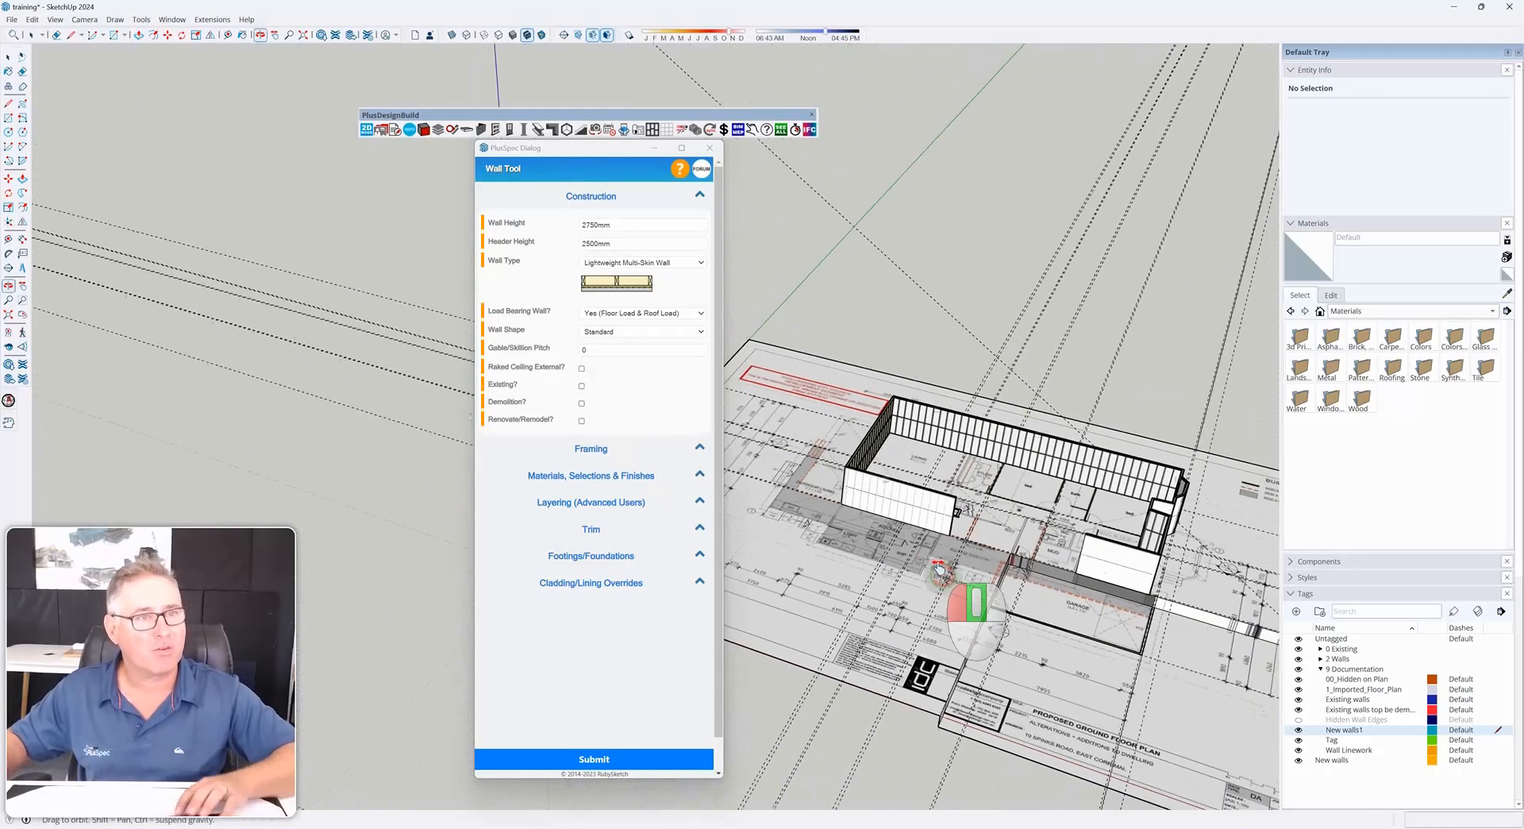
Select everything to review the wall objects in the model, then clear the selection
key(ctrl+a)
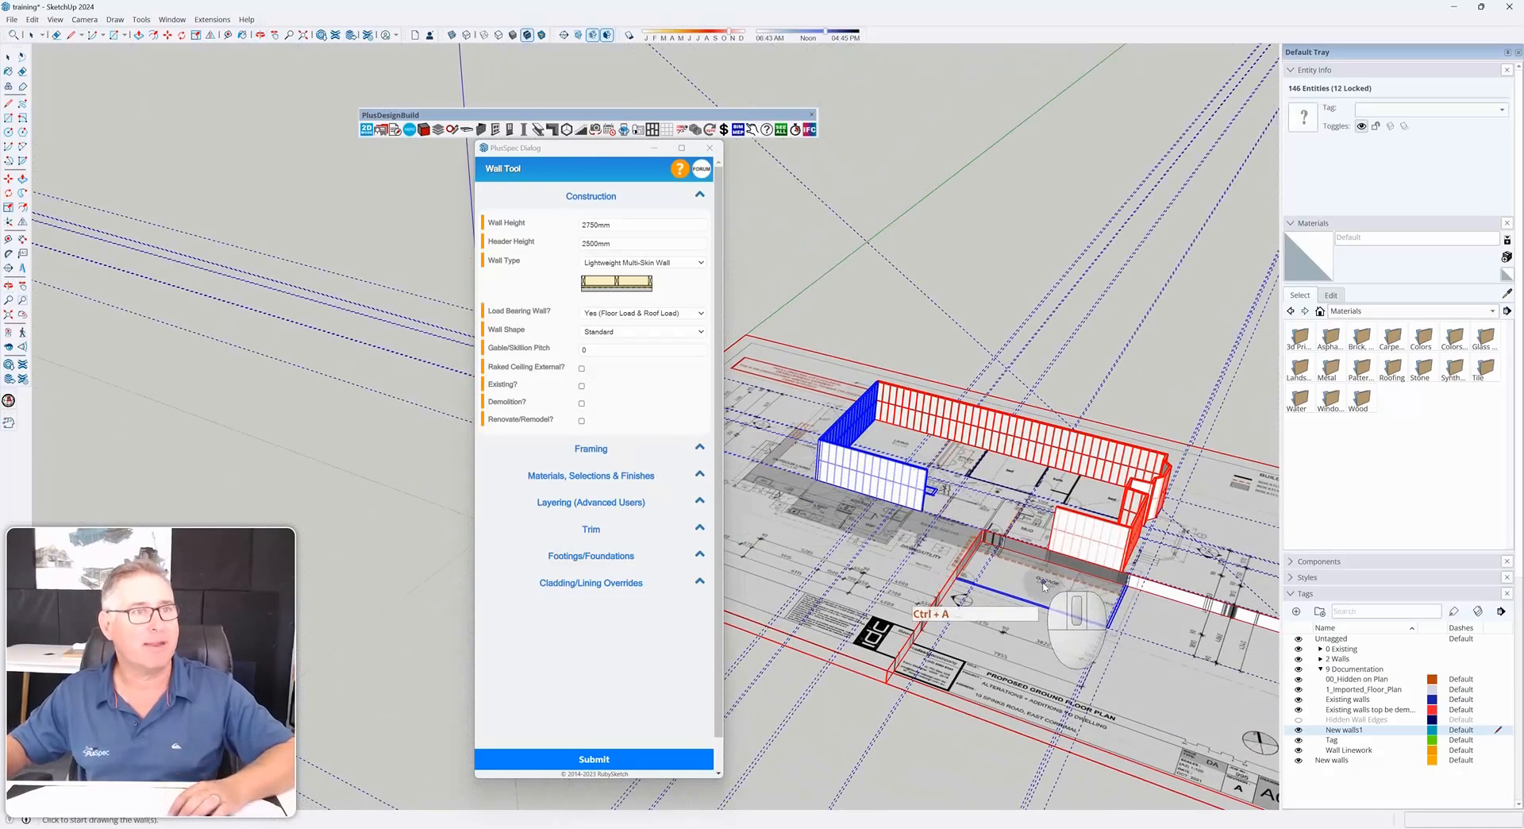
scroll(1022, 582, down, 1)
key(space)
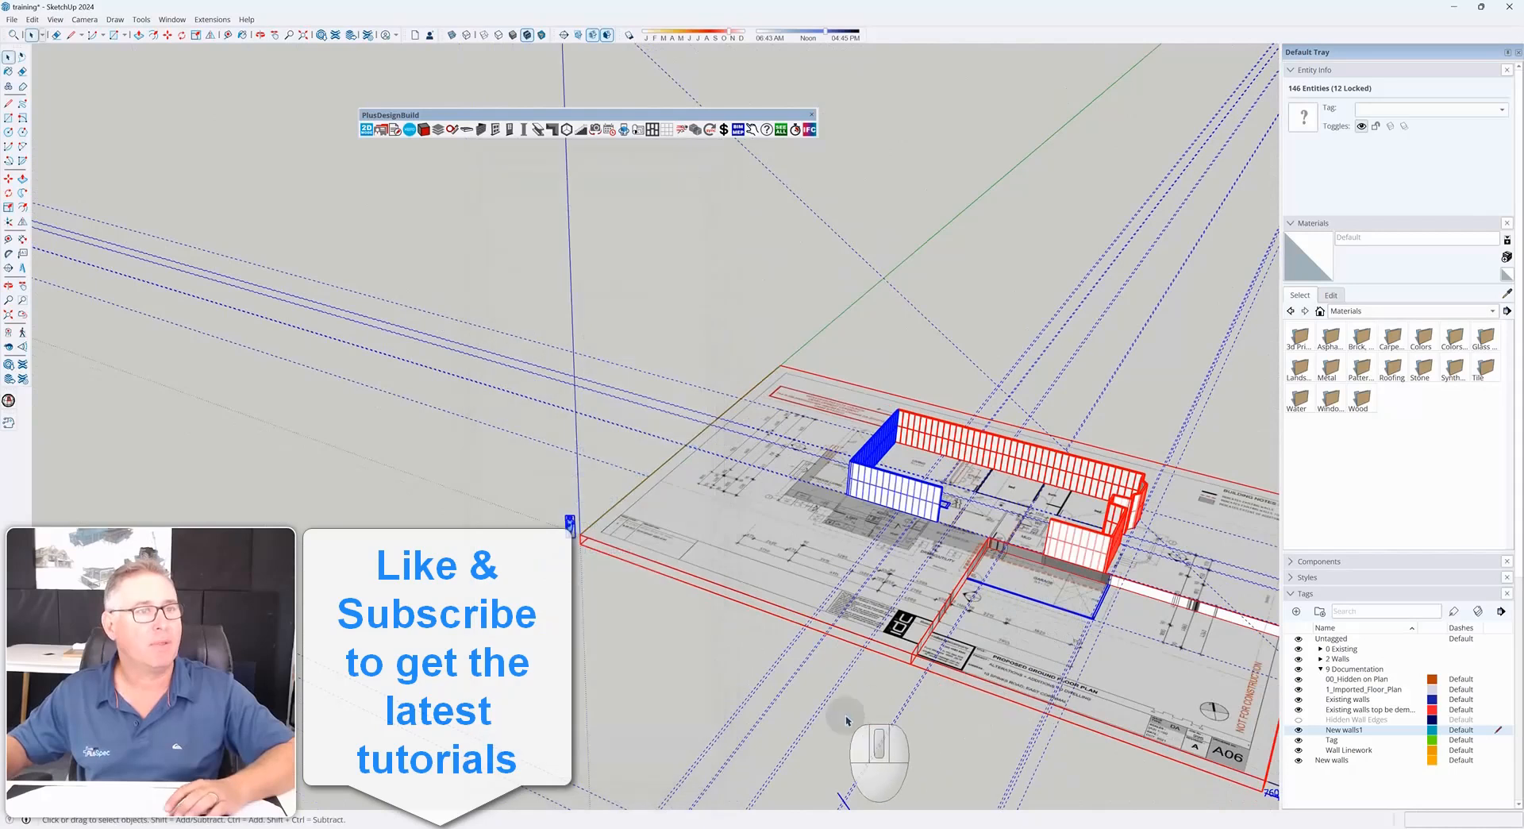
click(688, 667)
Turn on colour by tag to show the existing and new walls in their tag colours
middle_drag(975, 625, 902, 605)
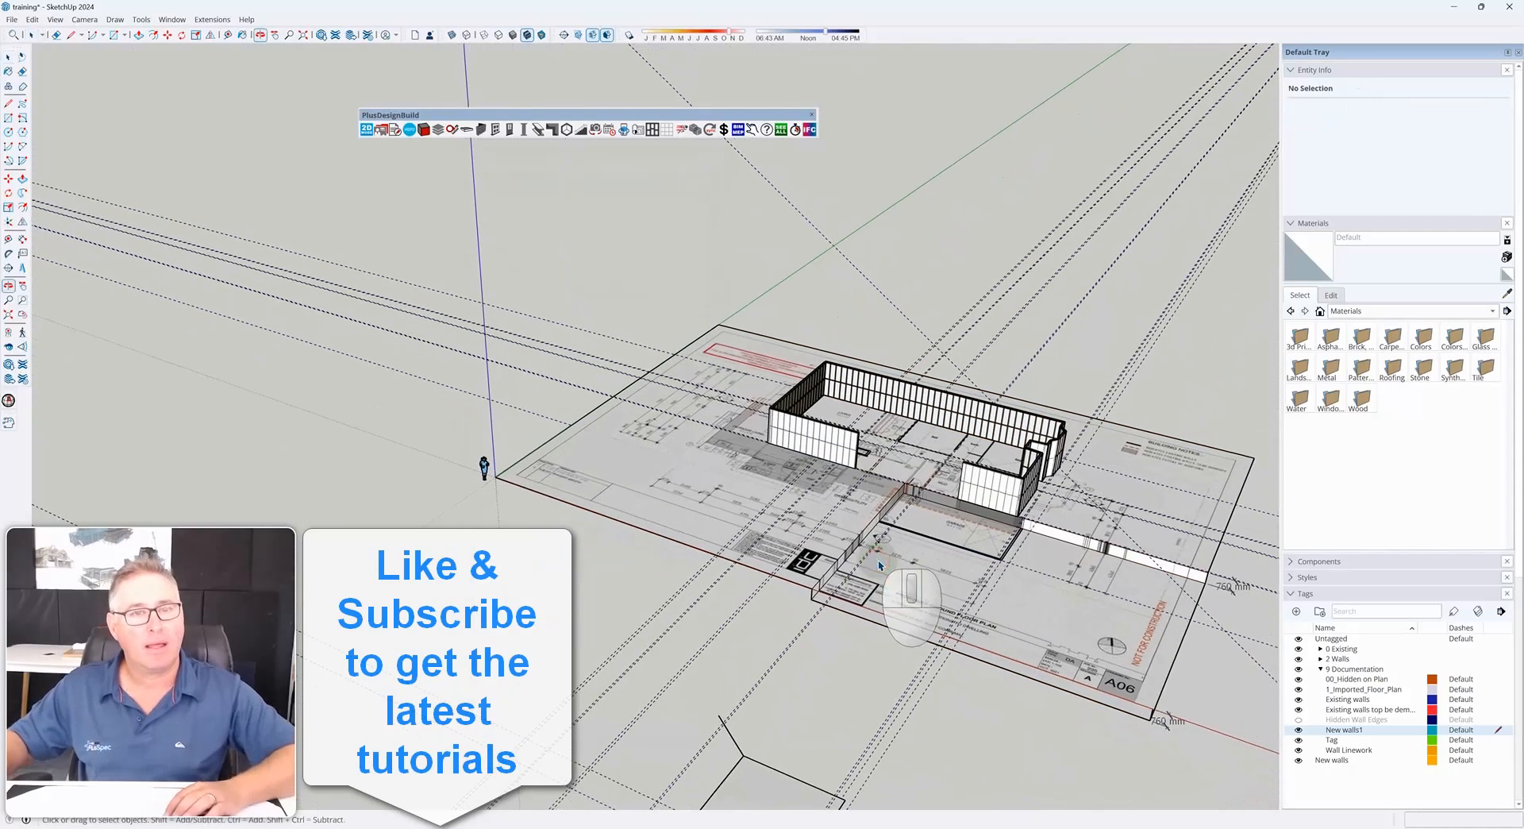
click(1477, 612)
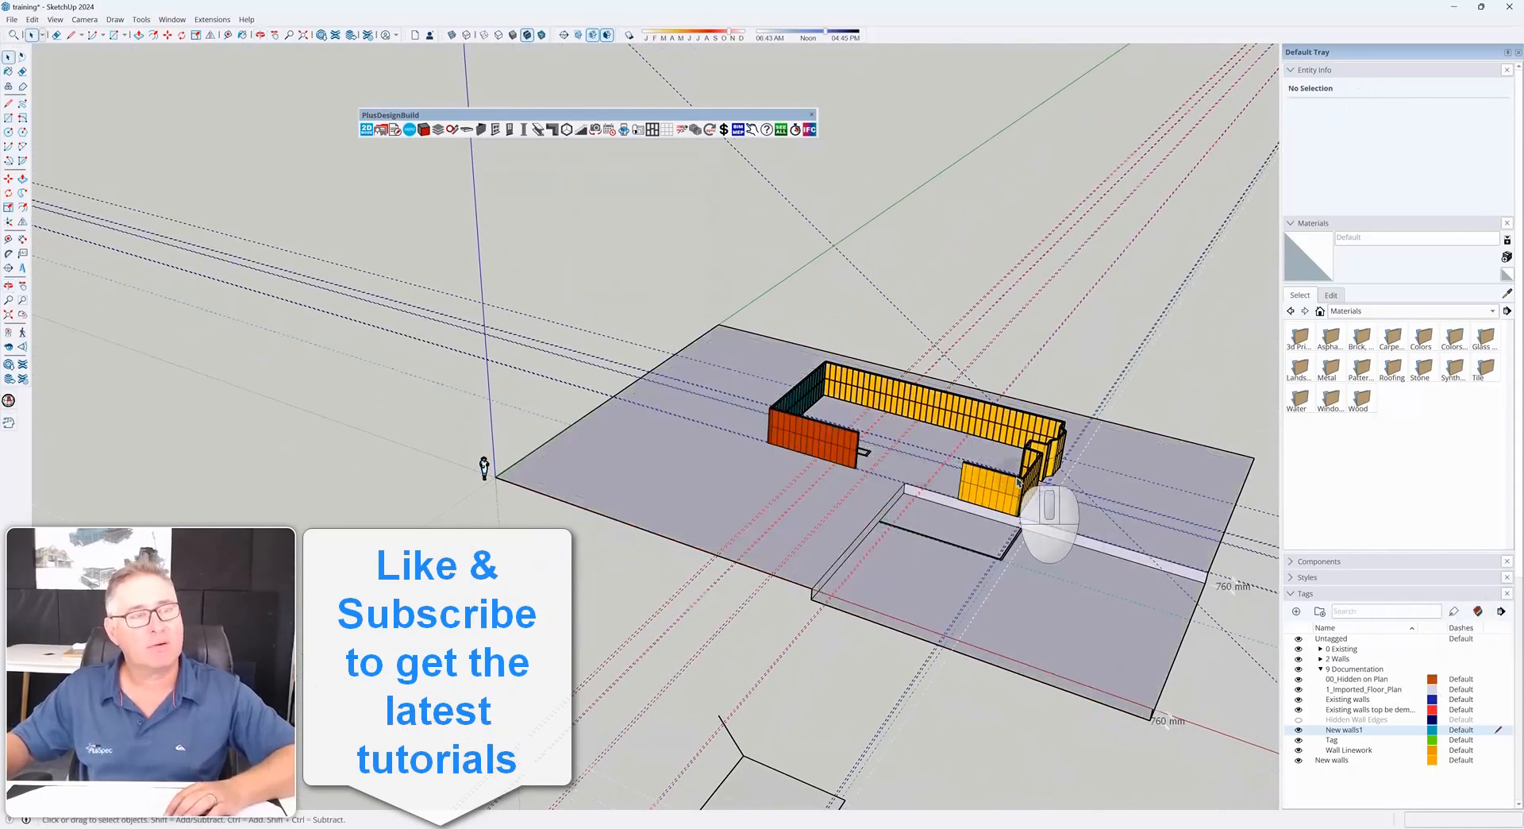
scroll(1008, 485, up, 6)
middle_drag(739, 435, 1014, 436)
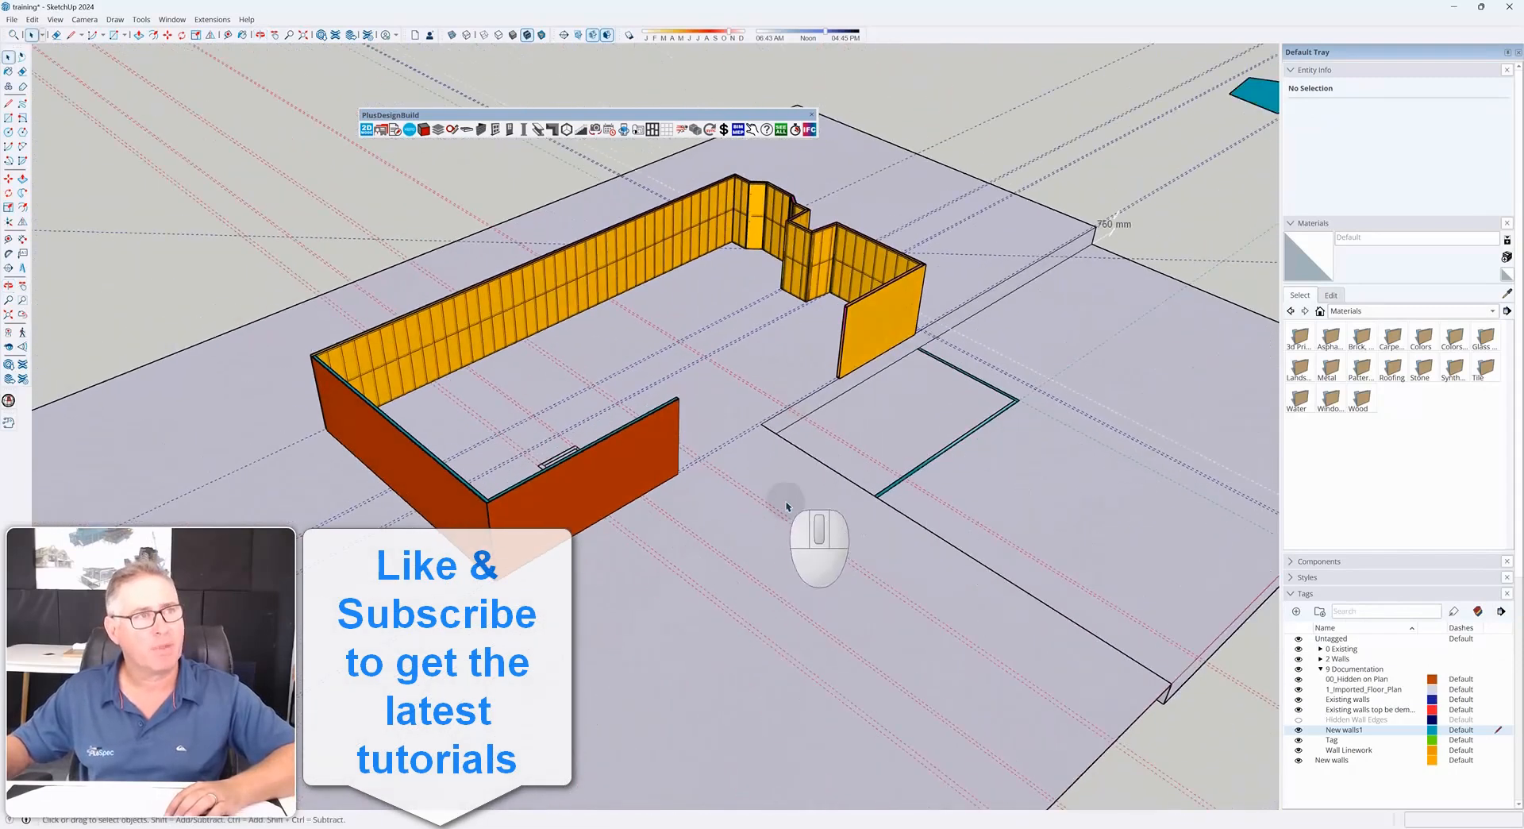